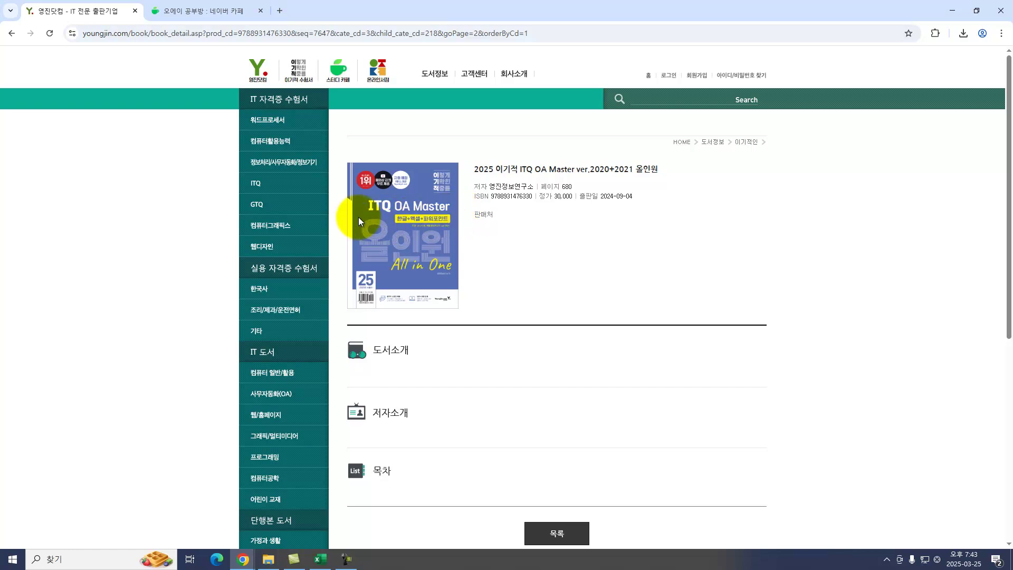
Switch to the 오에이 공부방 Naver cafe and open the post "[ITQ엑셀]_교재 모의/기출 연습.정답파일".
{"action": "left_click", "coordinate": [200, 17]}
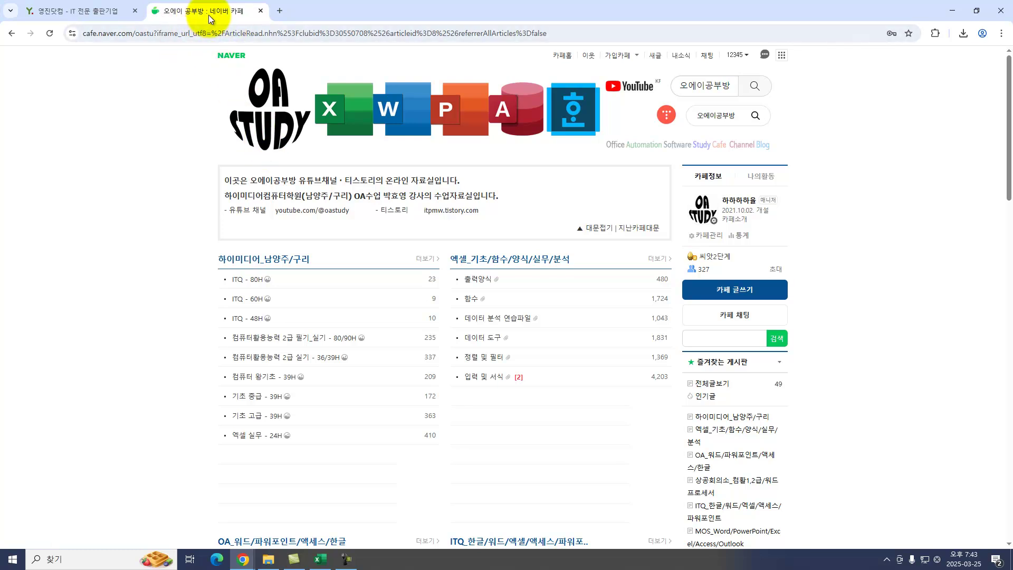
{"action": "scroll", "coordinate": [442, 271], "scroll_direction": "down", "scroll_amount": 4}
{"action": "scroll", "coordinate": [442, 272], "scroll_direction": "down", "scroll_amount": 2}
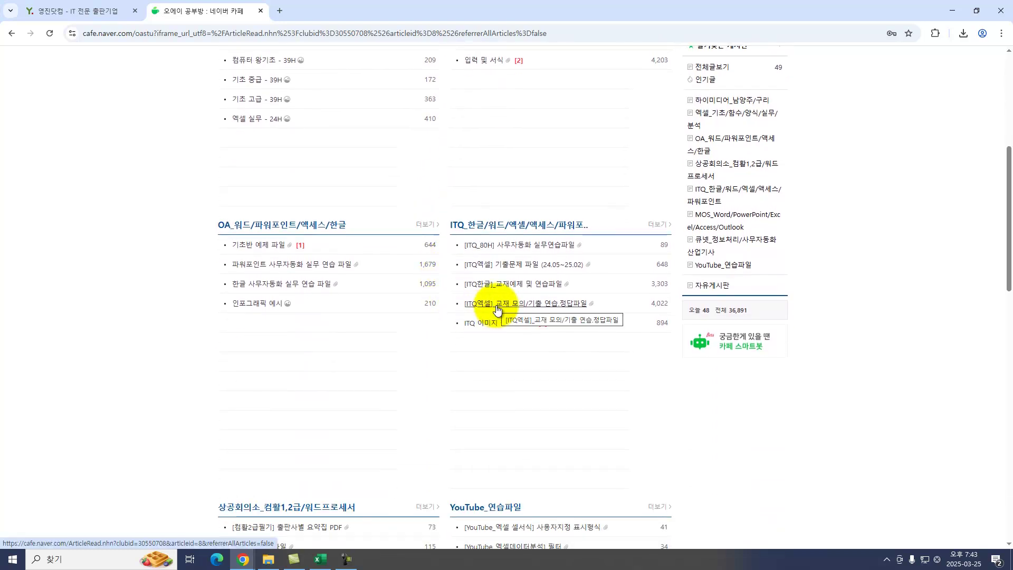
{"action": "left_click_drag", "start_coordinate": [461, 293], "coordinate": [477, 284]}
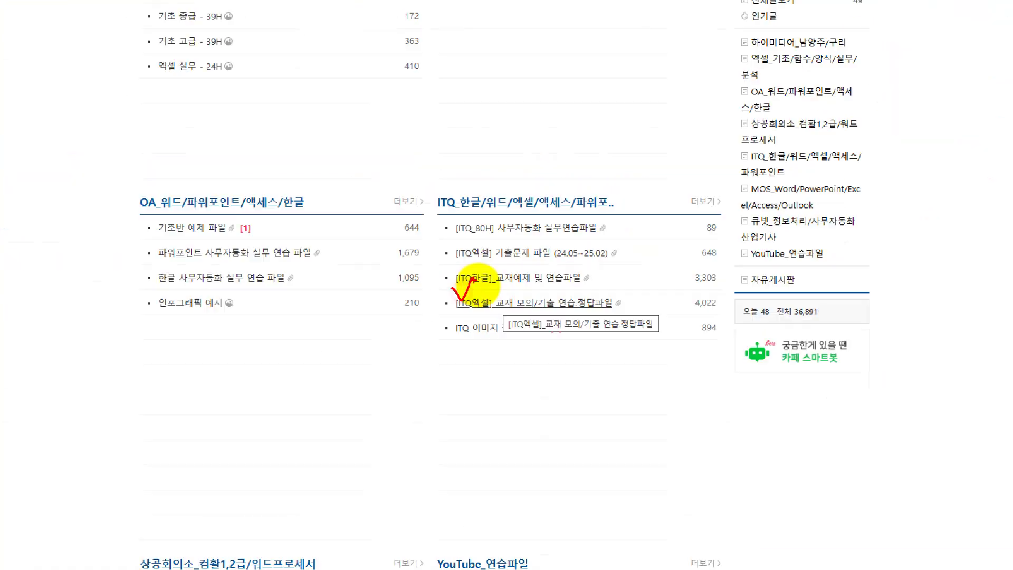
{"action": "left_click", "coordinate": [462, 299]}
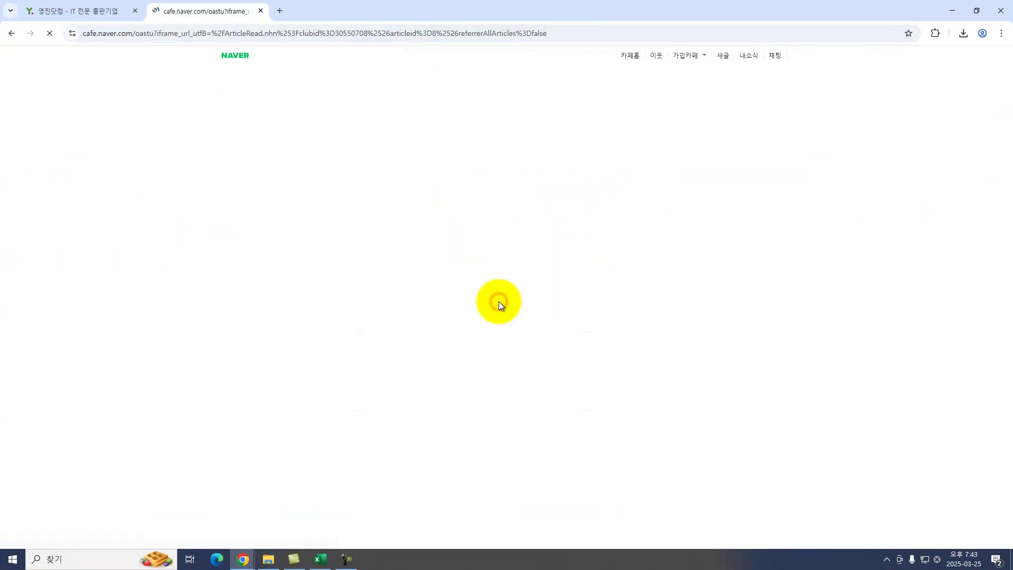
Locate the 함수작업.xlsx attachment in the post and minimize the browser window to return to the exam PDF and Excel workbook.
{"action": "scroll", "coordinate": [477, 301], "scroll_direction": "down", "scroll_amount": 1}
{"action": "left_click", "coordinate": [346, 330]}
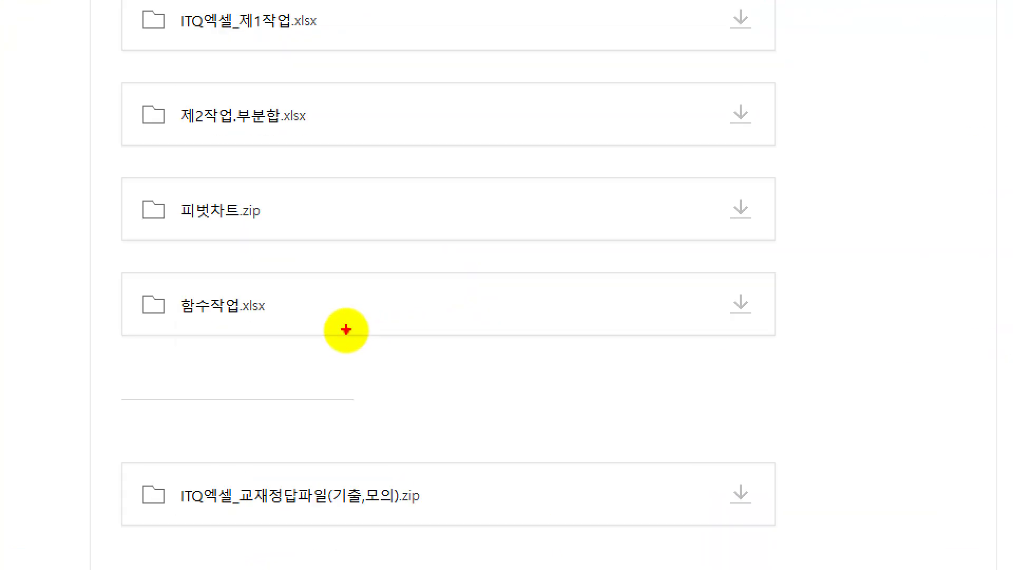
{"action": "mouse_move", "coordinate": [283, 312]}
{"action": "left_mouse_down"}
{"action": "mouse_move", "coordinate": [135, 344]}
{"action": "mouse_move", "coordinate": [288, 324]}
{"action": "left_mouse_up"}
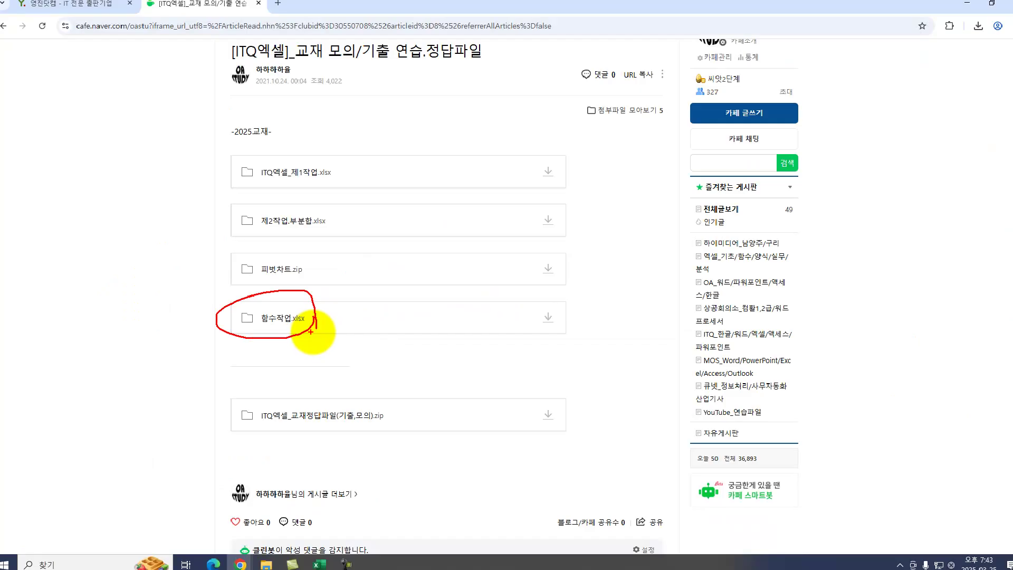
{"action": "key", "text": "Escape"}
{"action": "left_click", "coordinate": [948, 11]}
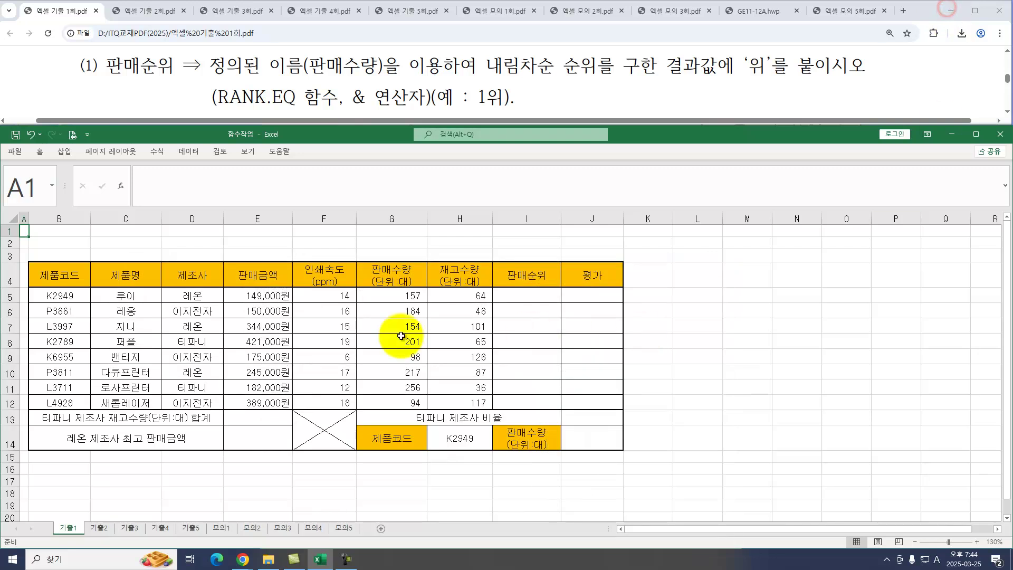
{"action": "left_click", "coordinate": [147, 267]}
{"action": "left_click", "coordinate": [138, 243]}
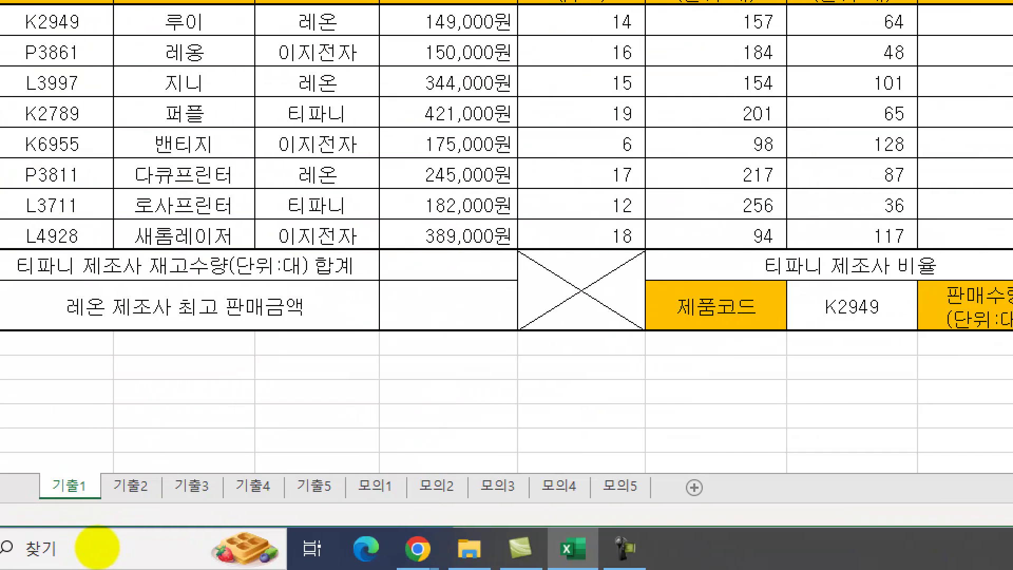
{"action": "left_click", "coordinate": [51, 519]}
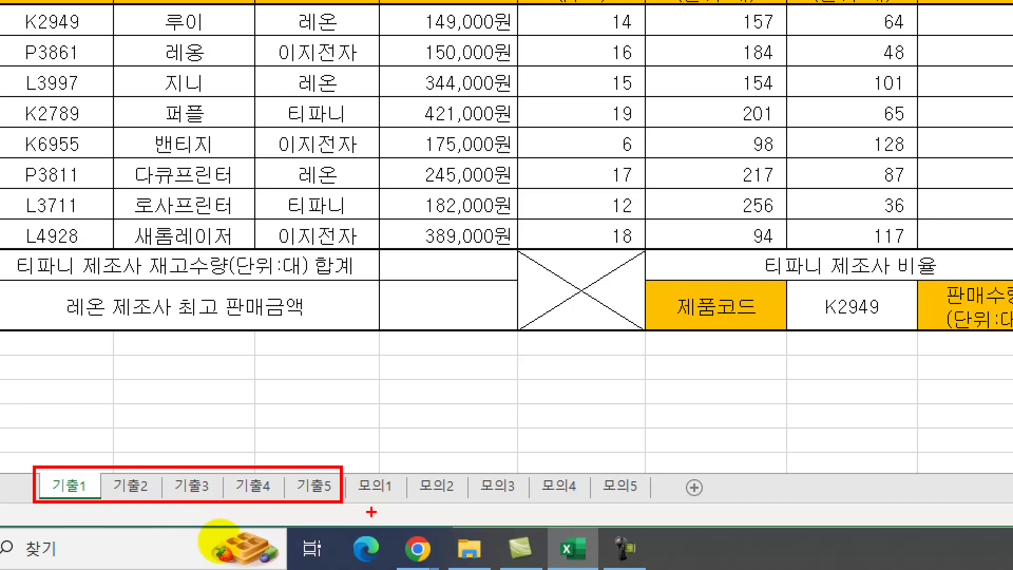
{"action": "left_click_drag", "start_coordinate": [351, 467], "coordinate": [602, 489]}
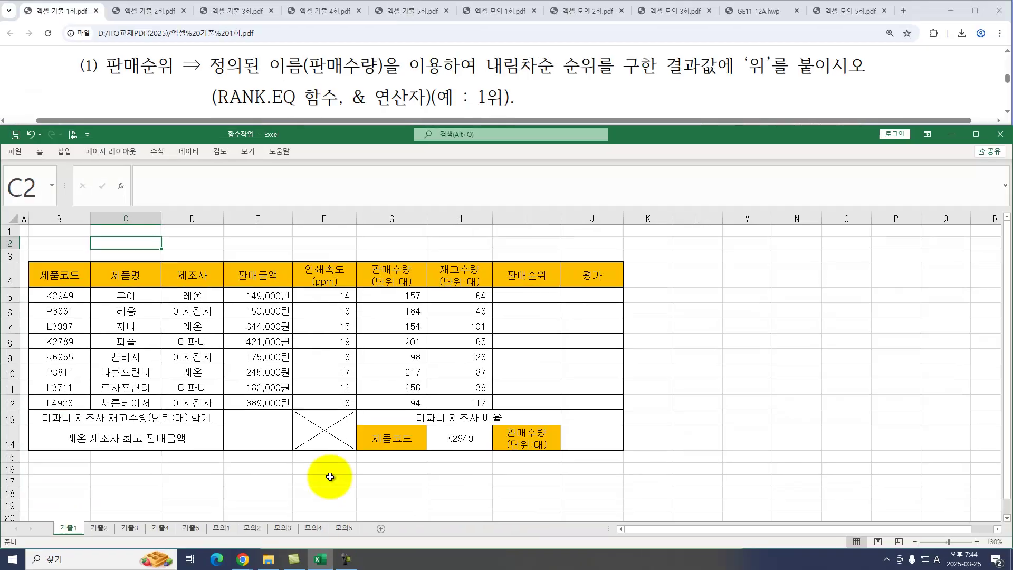
{"action": "left_click", "coordinate": [247, 278]}
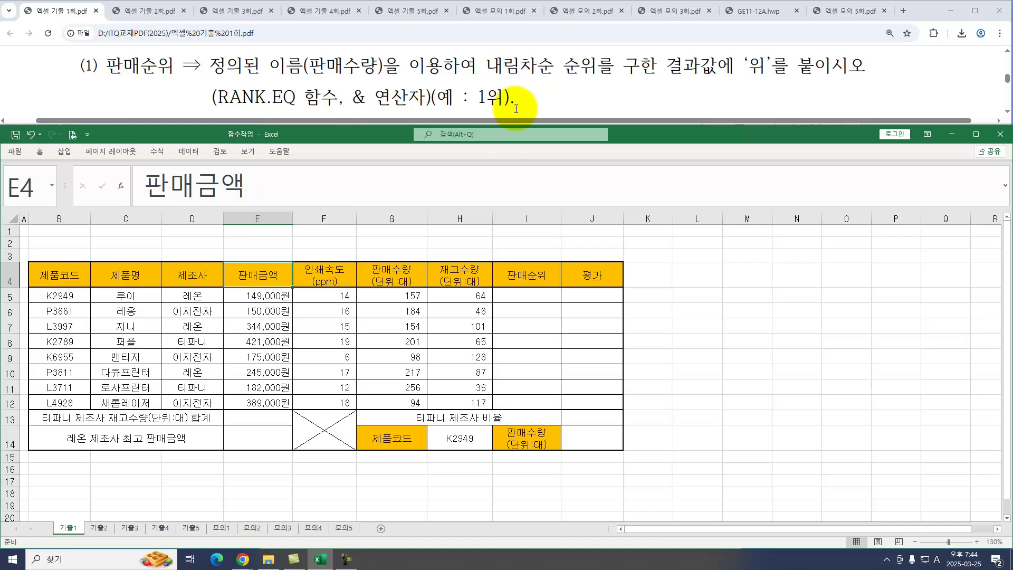
Start a RANK.EQ formula in cell I5 of the 판매순위 column and bring up its function arguments.
{"action": "left_click", "coordinate": [515, 294]}
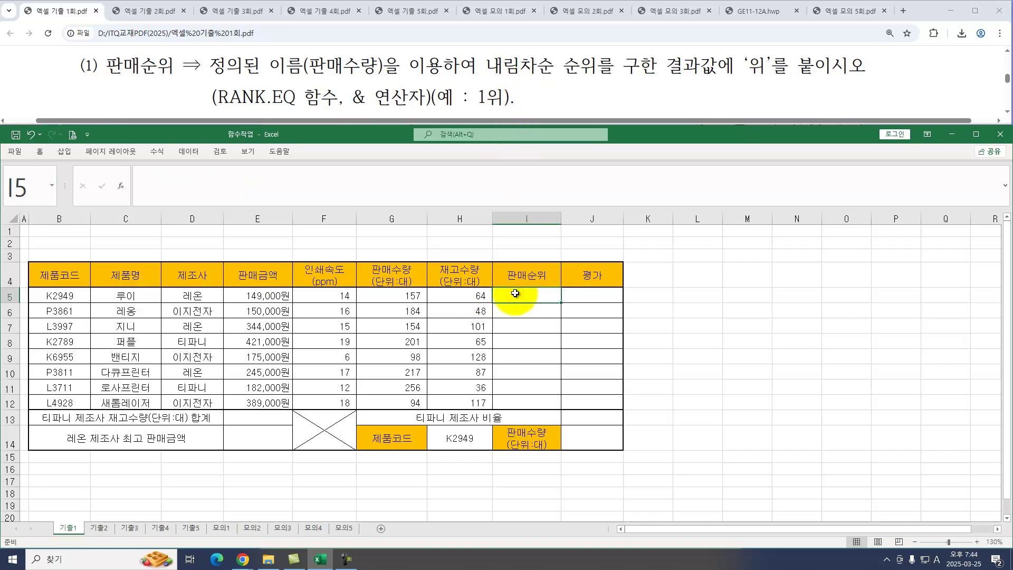
{"action": "type", "text": "=RA"}
{"action": "key", "text": "Down"}
{"action": "key", "text": "Down"}
{"action": "key", "text": "Down"}
{"action": "key", "text": "Down"}
{"action": "key", "text": "Down"}
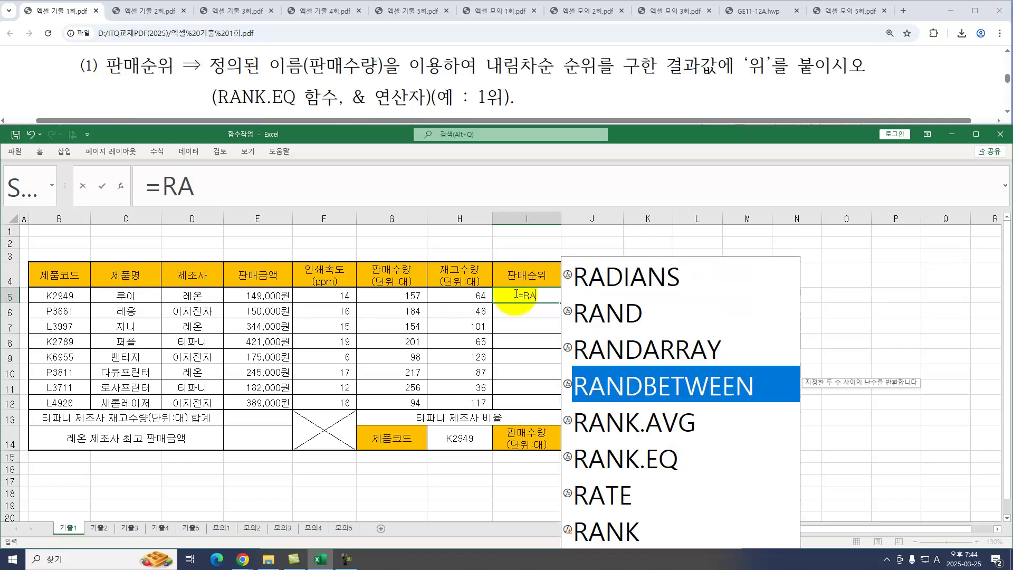
{"action": "key", "text": "Tab"}
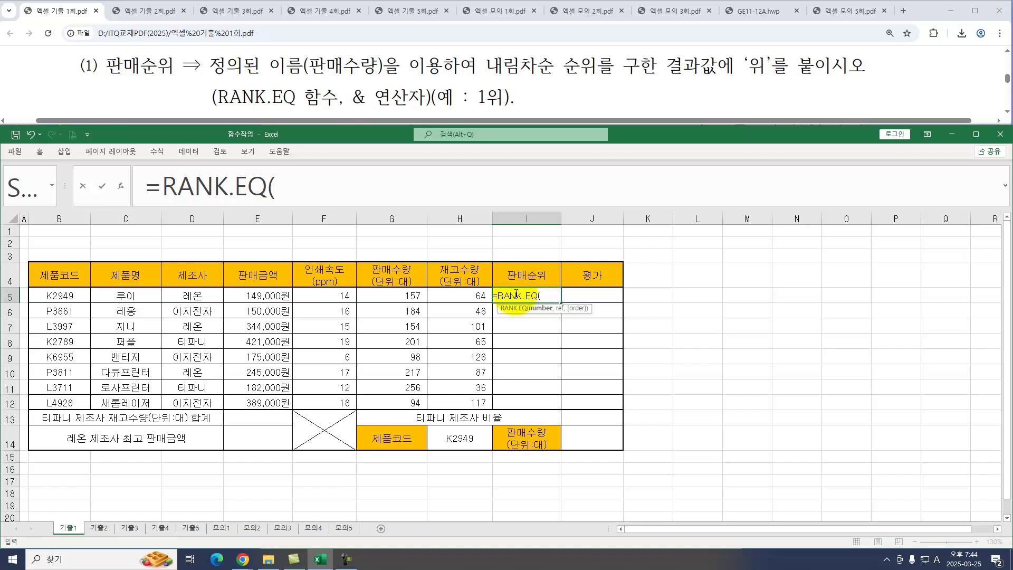
{"action": "key", "text": "ctrl+a"}
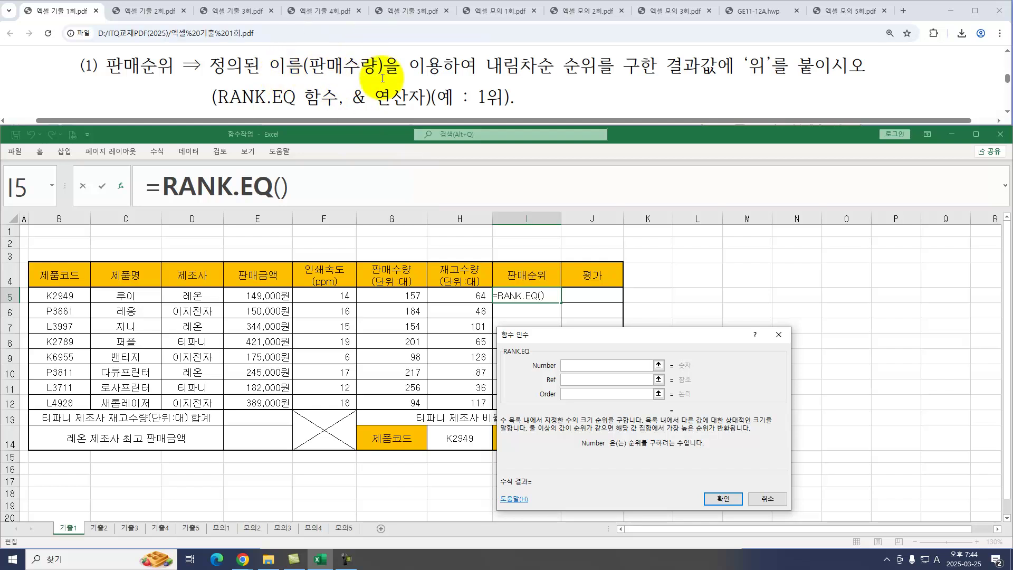
Complete RANK.EQ with Number G5 and the named range 판매수량 (G5:G12) as Ref, leaving Order blank for descending rank.
{"action": "left_click", "coordinate": [396, 294]}
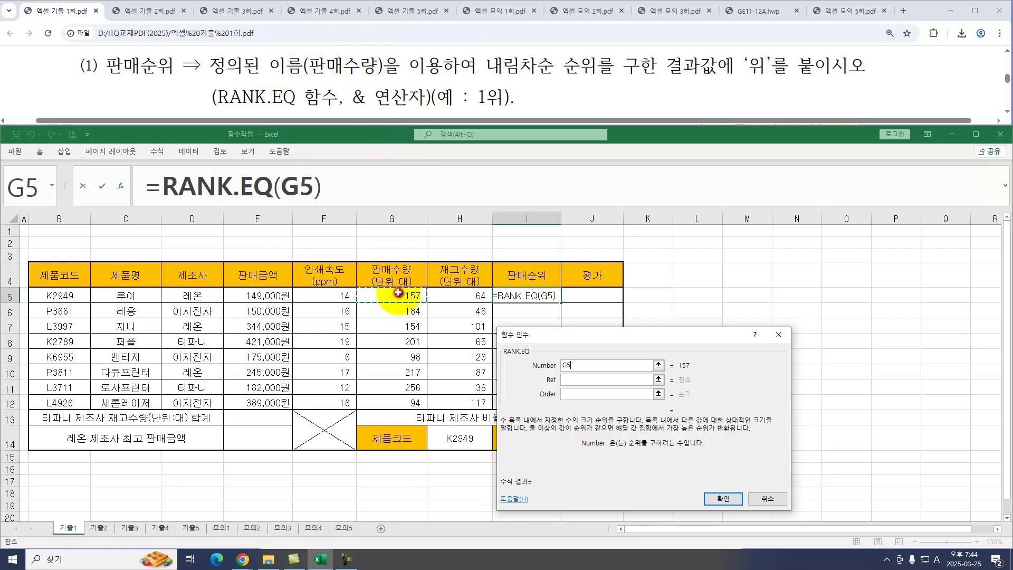
{"action": "left_click", "coordinate": [575, 380]}
{"action": "left_click_drag", "start_coordinate": [404, 293], "coordinate": [408, 403]}
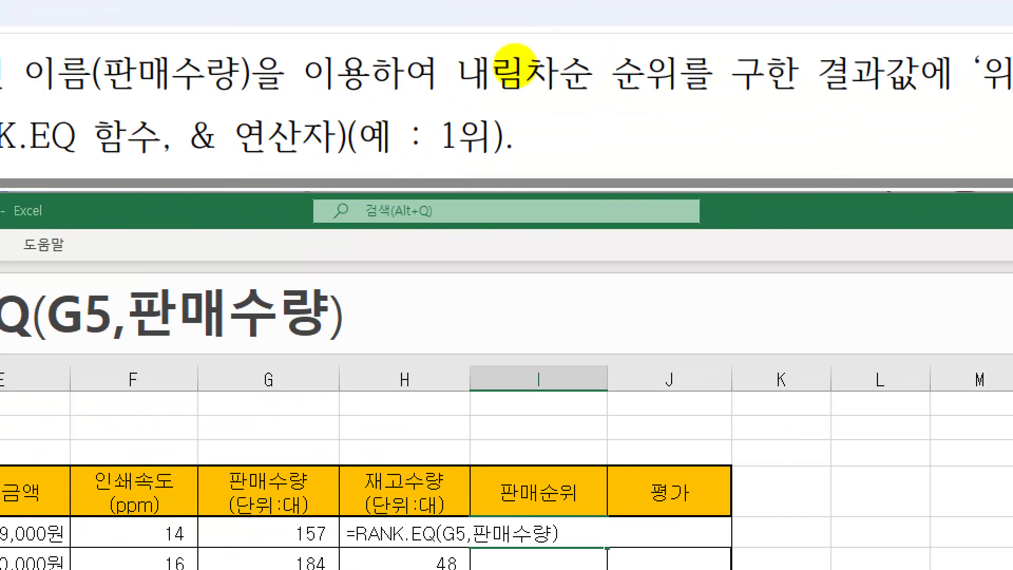
{"action": "mouse_move", "coordinate": [524, 90]}
{"action": "left_mouse_down"}
{"action": "mouse_move", "coordinate": [484, 83]}
{"action": "mouse_move", "coordinate": [539, 100]}
{"action": "left_mouse_up"}
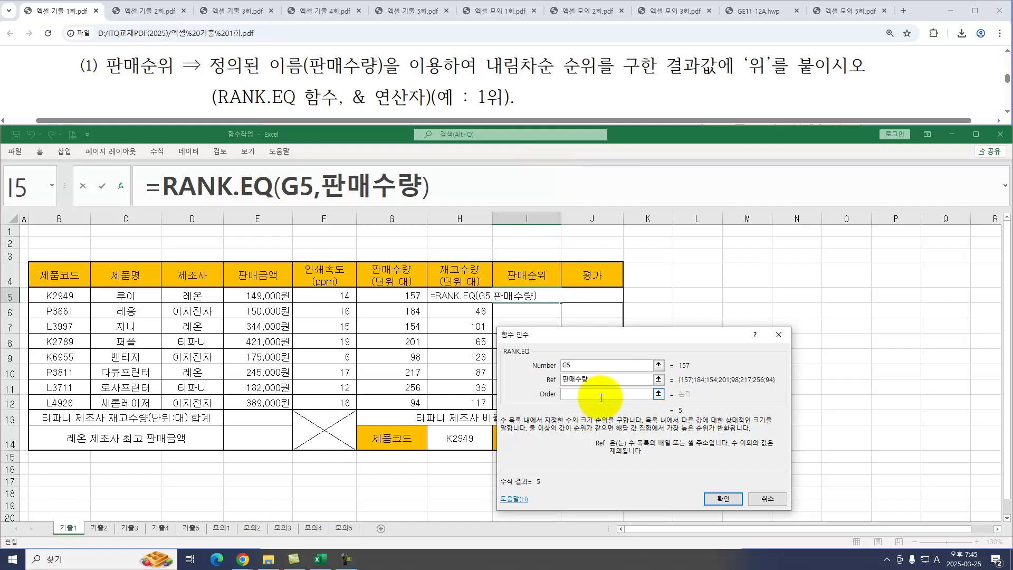
{"action": "left_click", "coordinate": [598, 398]}
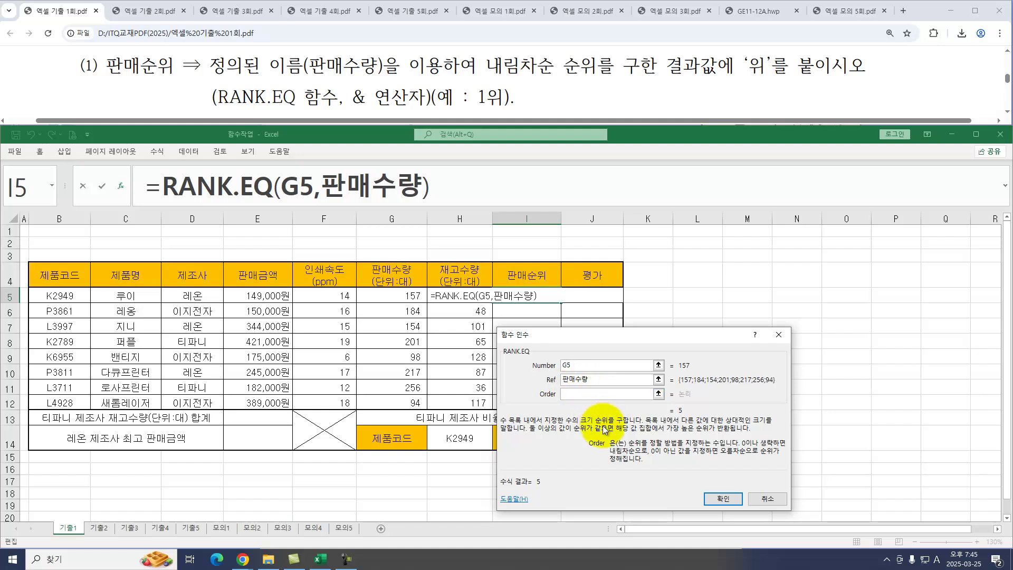
{"action": "left_click", "coordinate": [722, 498]}
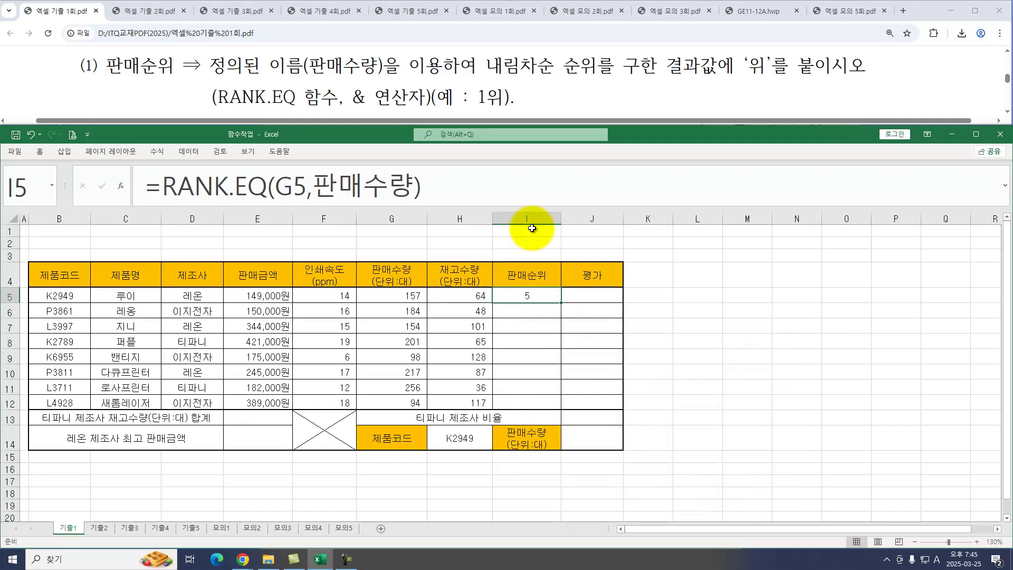
Append &"위" to the rank formula in I5 and fill it down through I12.
{"action": "left_click", "coordinate": [450, 177]}
{"action": "type", "text": "&\"위\""}
{"action": "key", "text": "Return"}
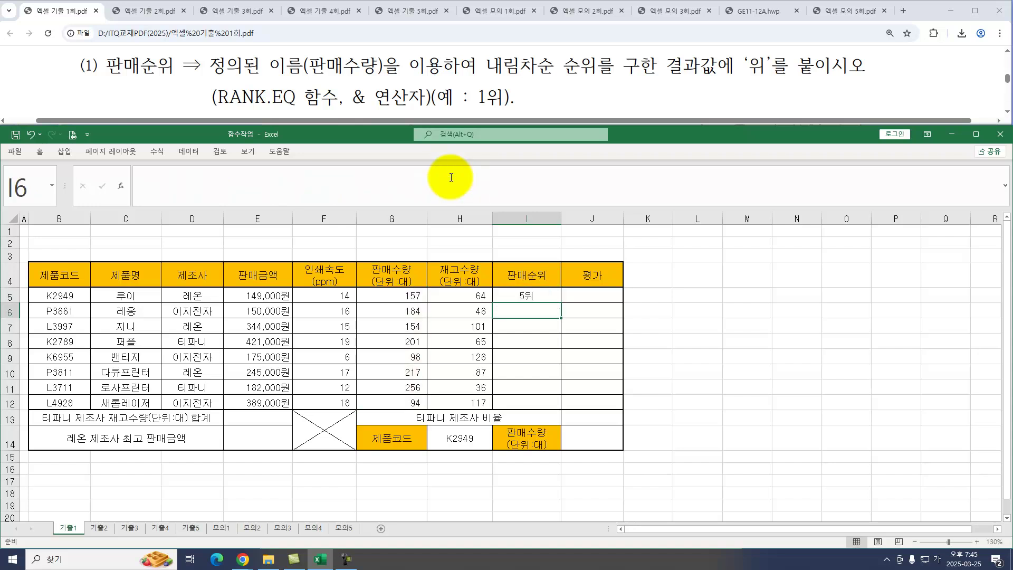
{"action": "left_click", "coordinate": [557, 303]}
{"action": "left_click_drag", "start_coordinate": [560, 303], "coordinate": [565, 409]}
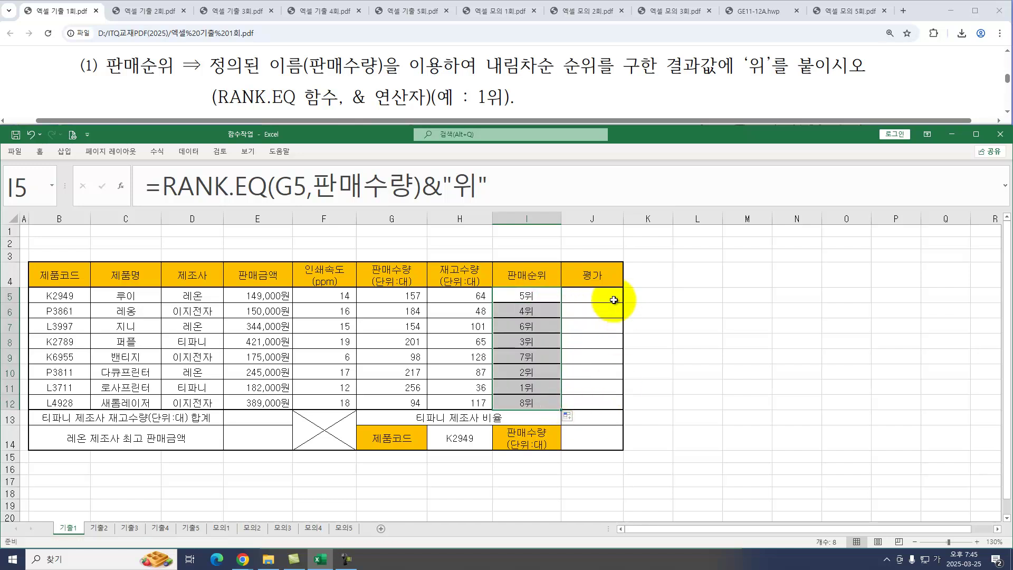
Examine question (2) in the exam PDF for the 평가 condition, its true and false results, and the required IF and LARGE functions.
{"action": "left_click", "coordinate": [585, 295]}
{"action": "scroll", "coordinate": [1008, 114], "scroll_direction": "down", "scroll_amount": 4}
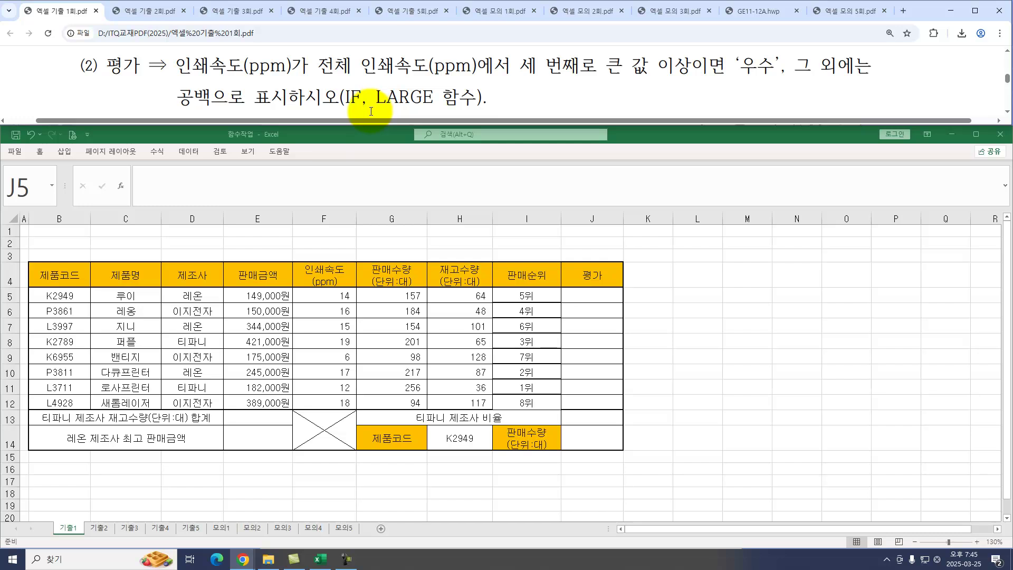
{"action": "left_click_drag", "start_coordinate": [740, 66], "coordinate": [775, 67]}
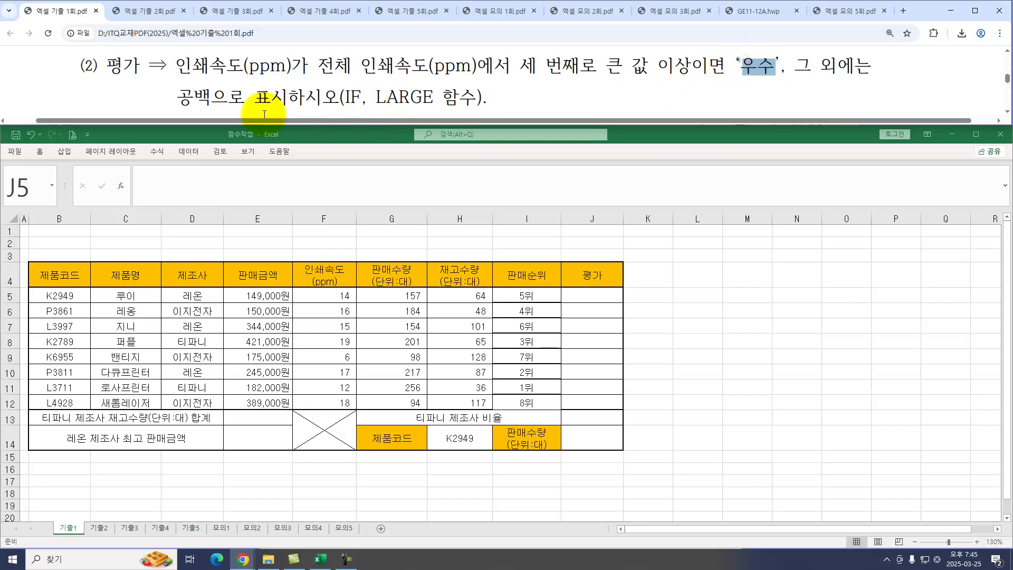
{"action": "left_click_drag", "start_coordinate": [178, 98], "coordinate": [210, 100]}
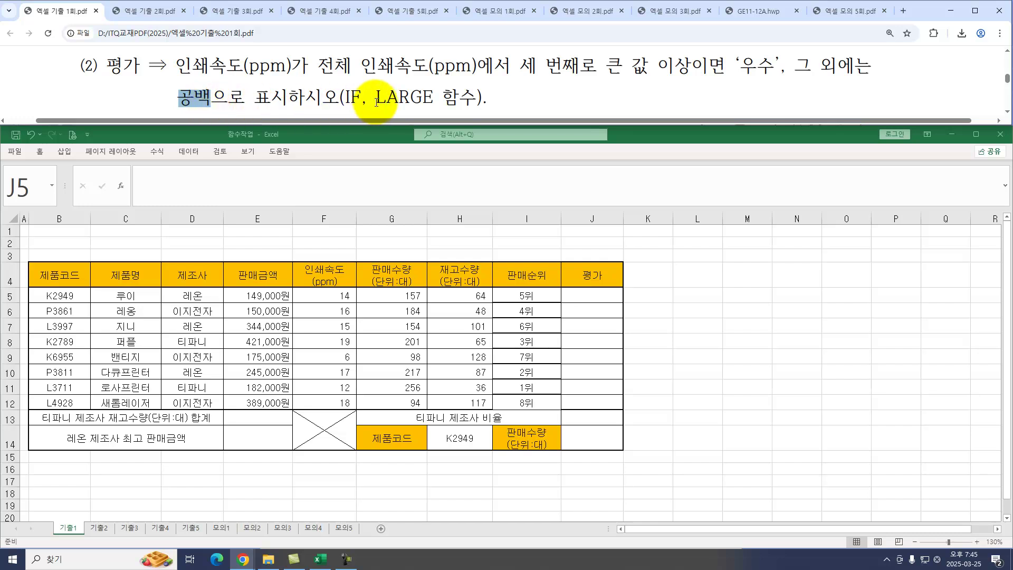
{"action": "left_click_drag", "start_coordinate": [735, 66], "coordinate": [780, 67]}
{"action": "left_click_drag", "start_coordinate": [174, 101], "coordinate": [199, 106]}
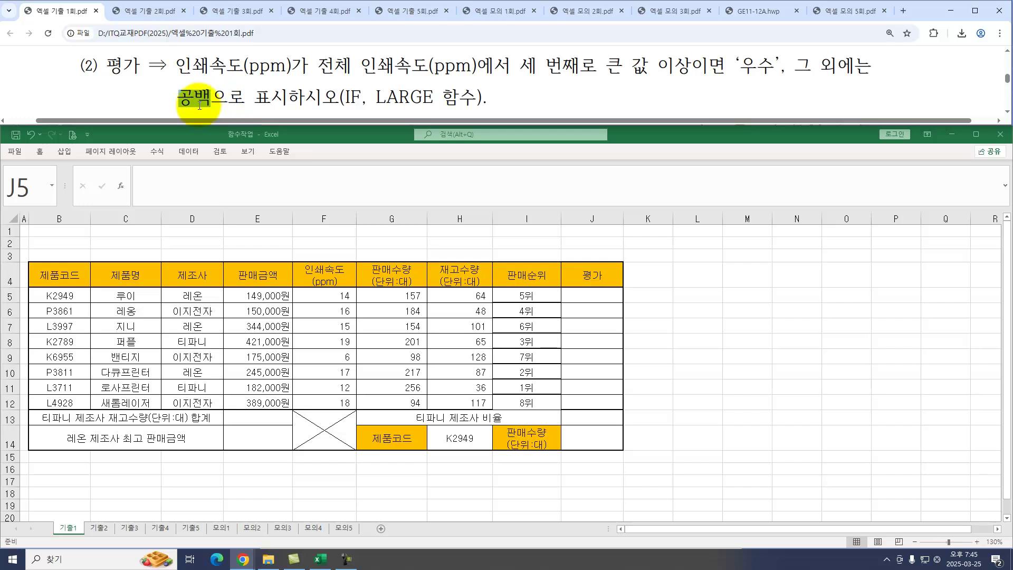
{"action": "left_click", "coordinate": [266, 66]}
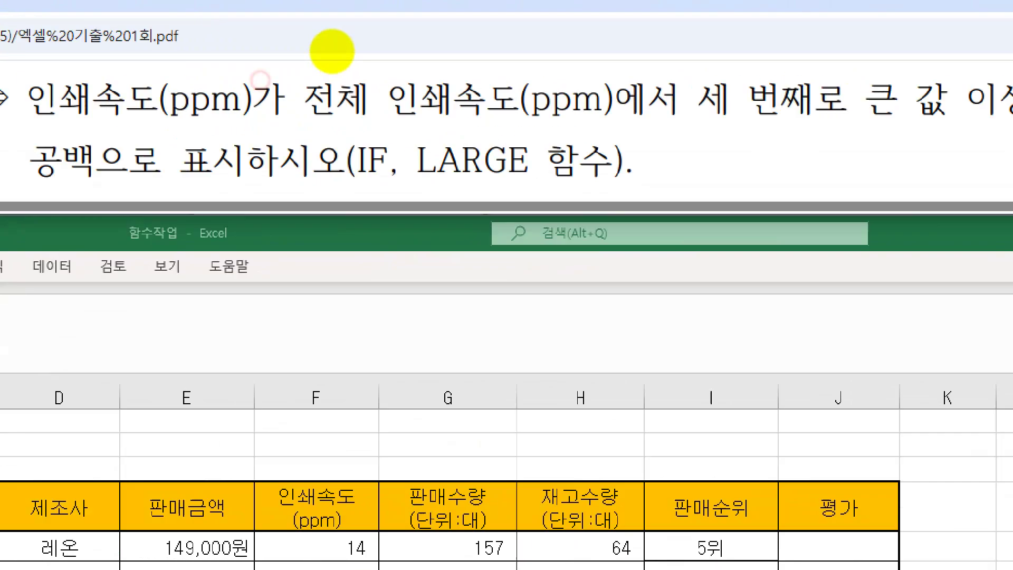
{"action": "left_click_drag", "start_coordinate": [8, 70], "coordinate": [253, 130]}
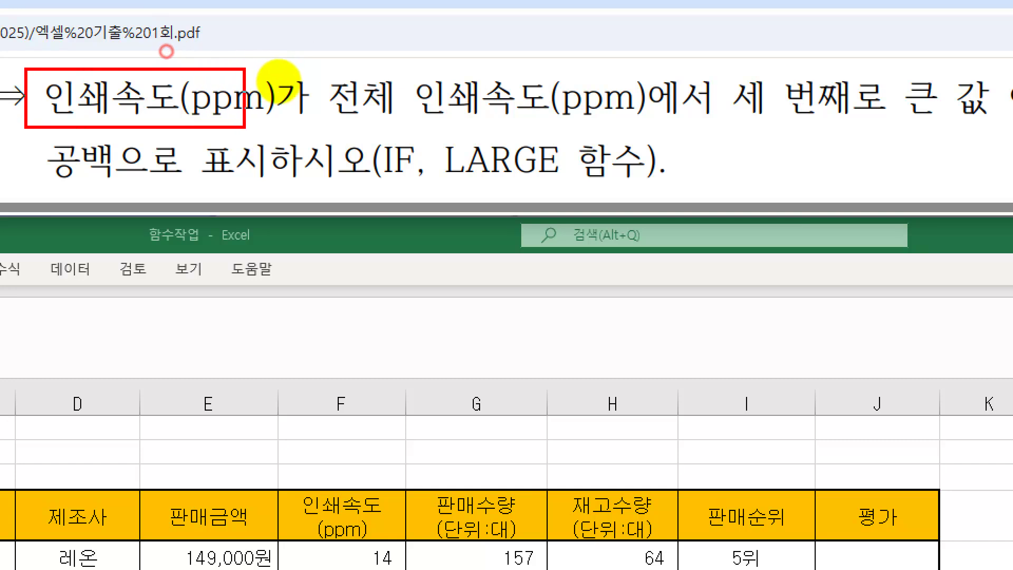
{"action": "mouse_move", "coordinate": [325, 68]}
{"action": "left_mouse_down"}
{"action": "mouse_move", "coordinate": [496, 113]}
{"action": "mouse_move", "coordinate": [850, 141]}
{"action": "mouse_move", "coordinate": [891, 124]}
{"action": "left_mouse_up"}
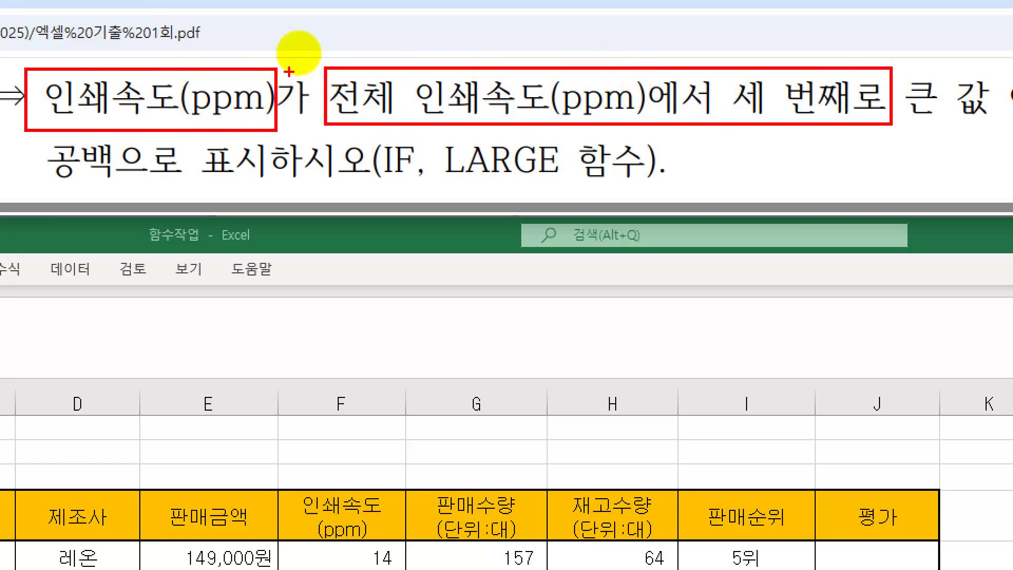
{"action": "left_click_drag", "start_coordinate": [291, 72], "coordinate": [281, 115]}
{"action": "left_click_drag", "start_coordinate": [103, 38], "coordinate": [146, 23]}
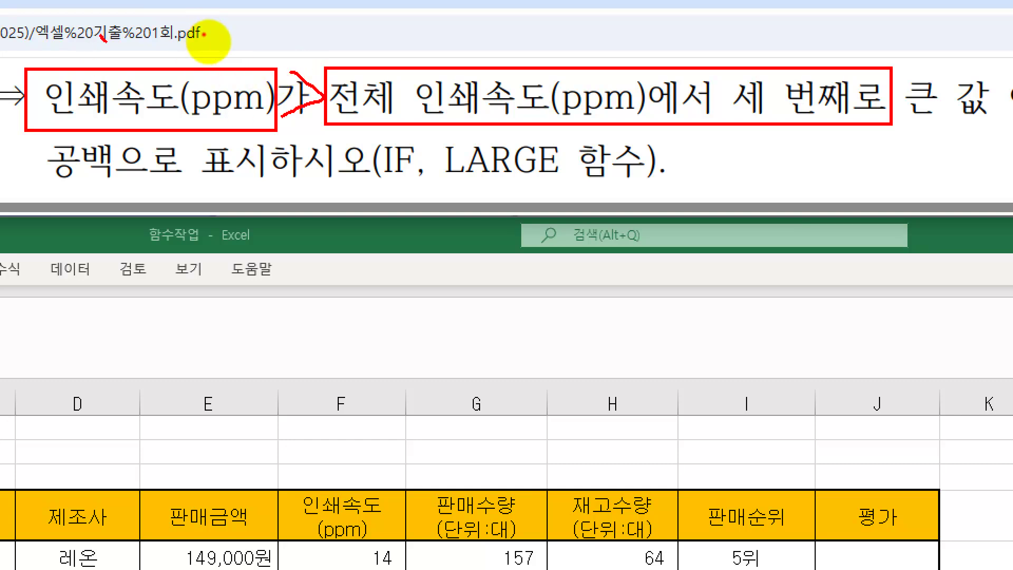
{"action": "left_click_drag", "start_coordinate": [567, 38], "coordinate": [605, 23]}
{"action": "key", "text": "Escape"}
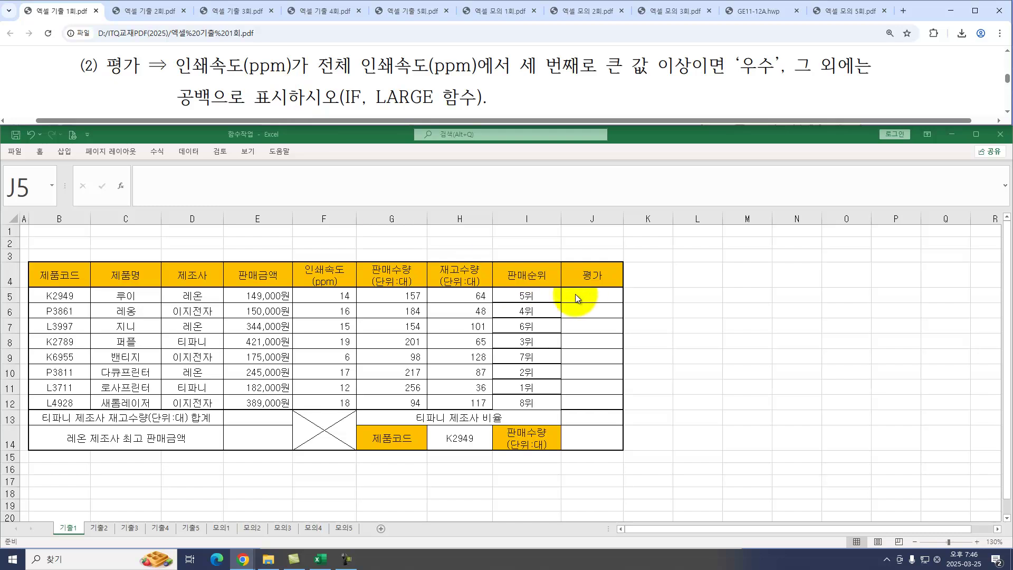
Start an IF formula in cell J5 of the 평가 column and bring up its function arguments clear of the data.
{"action": "left_click", "coordinate": [597, 296]}
{"action": "type", "text": "="}
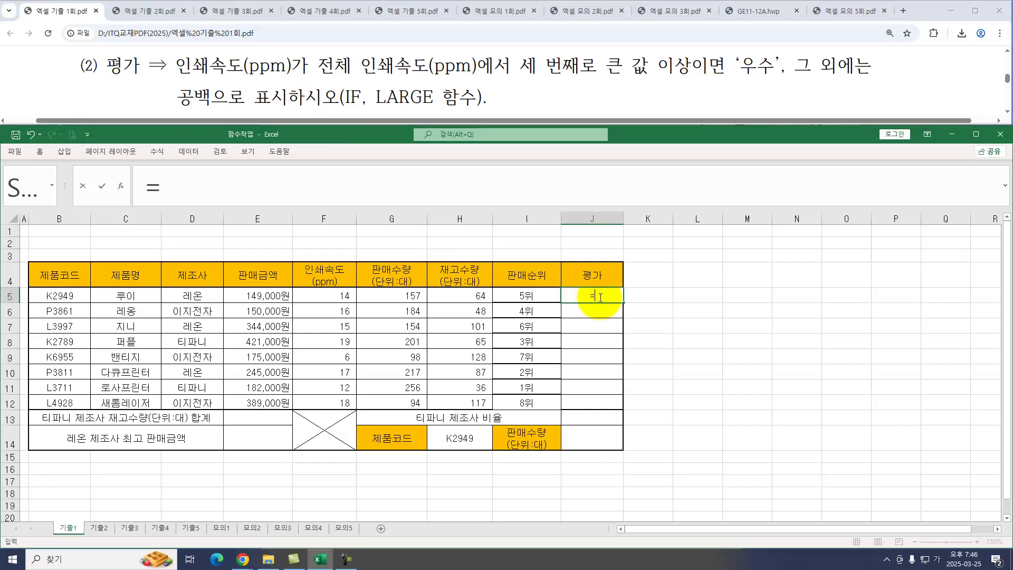
{"action": "type", "text": "ㅑㄹ"}
{"action": "type", "text": "IF("}
{"action": "key", "text": "ctrl+a"}
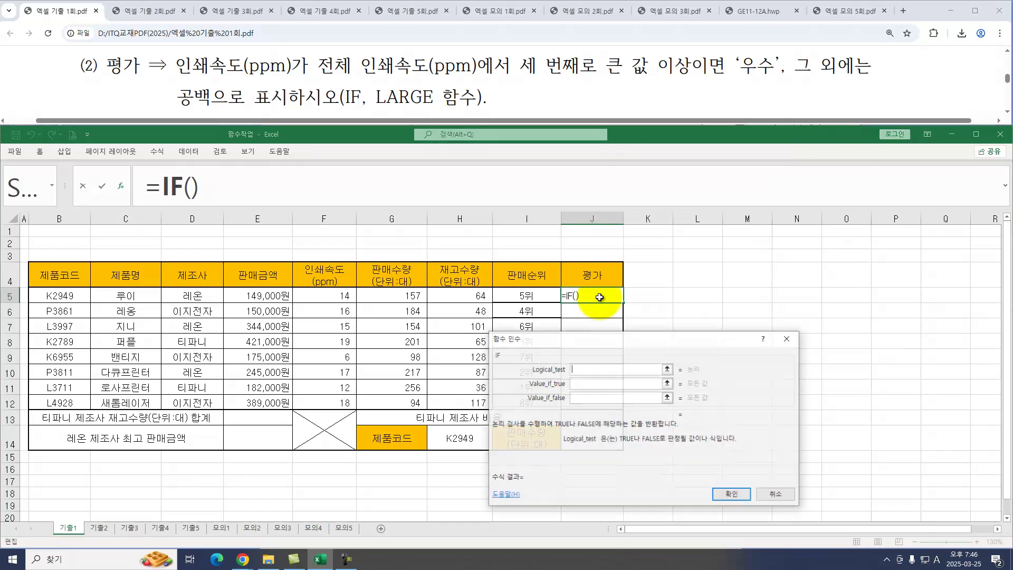
{"action": "left_click_drag", "start_coordinate": [591, 331], "coordinate": [429, 227]}
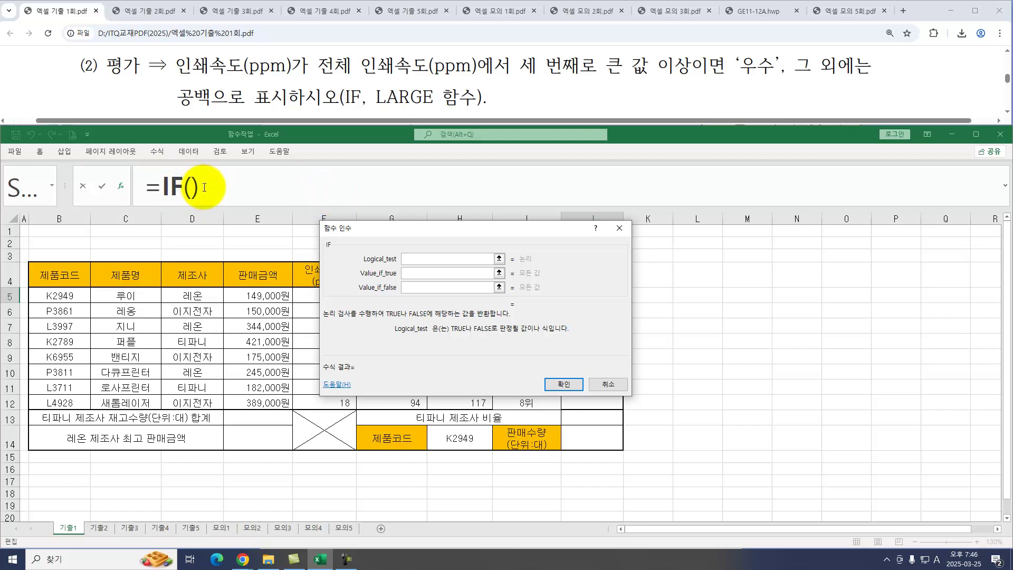
{"action": "left_click_drag", "start_coordinate": [413, 232], "coordinate": [506, 320]}
Begin the IF Logical_test by comparing the print speed in F5 with a nested LARGE function, as F5>=LARGE(.
{"action": "left_click", "coordinate": [337, 296]}
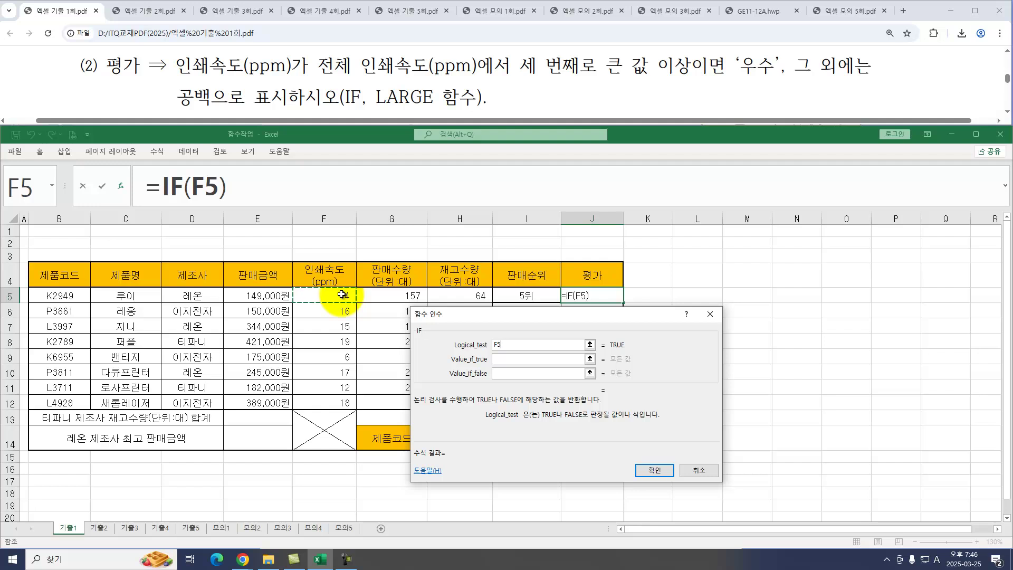
{"action": "key", "text": "ctrl+1"}
{"action": "left_click", "coordinate": [689, 71]}
{"action": "mouse_move", "coordinate": [714, 76]}
{"action": "left_mouse_down"}
{"action": "mouse_move", "coordinate": [634, 40]}
{"action": "mouse_move", "coordinate": [690, 58]}
{"action": "left_mouse_up"}
{"action": "key", "text": "Escape"}
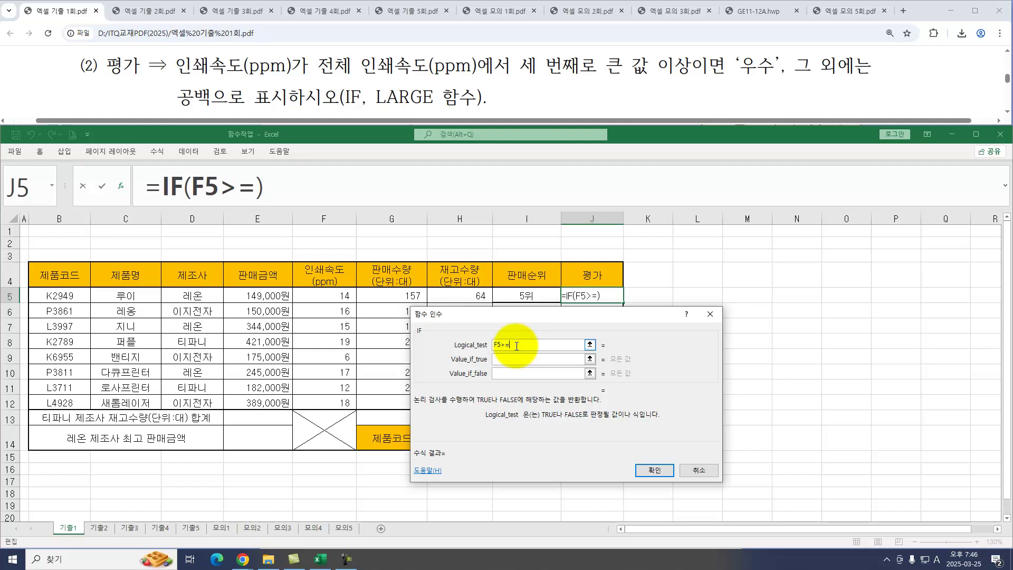
{"action": "type", "text": "ARGE("}
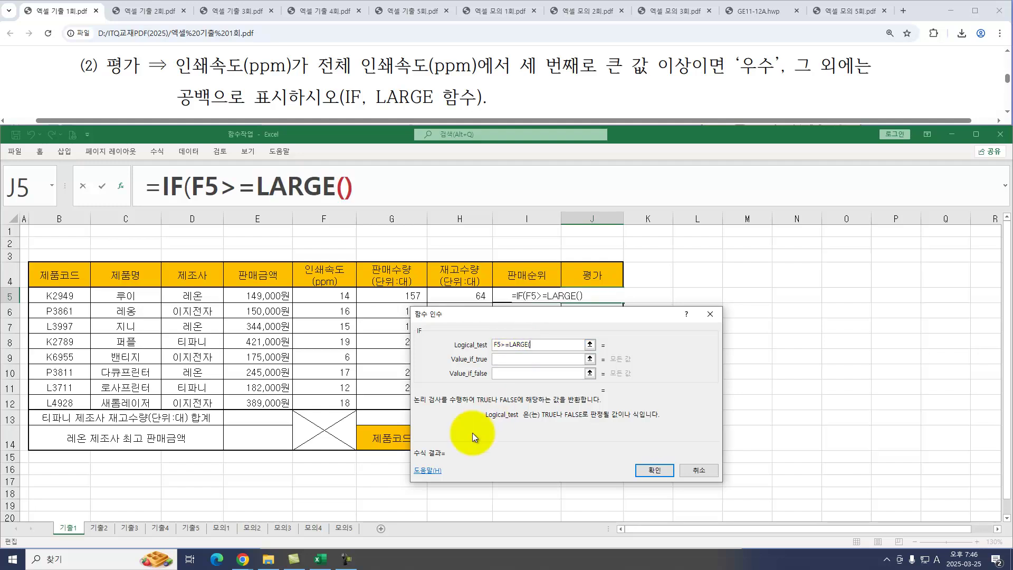
Complete the nested LARGE with the absolute range $F$5:$F$12 and rank 3, and review the finished condition.
{"action": "left_click_drag", "start_coordinate": [343, 296], "coordinate": [335, 395]}
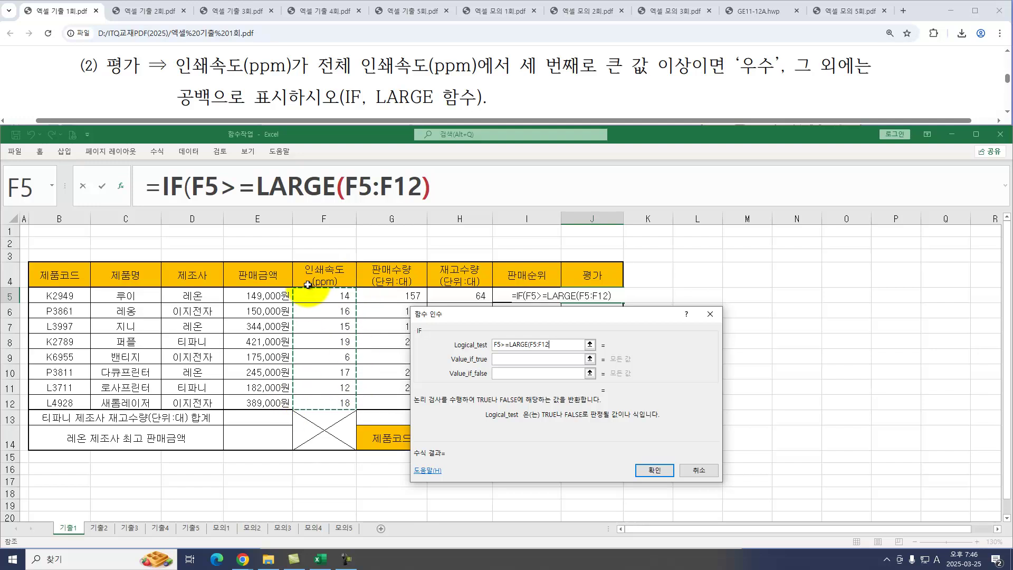
{"action": "key", "text": "F4"}
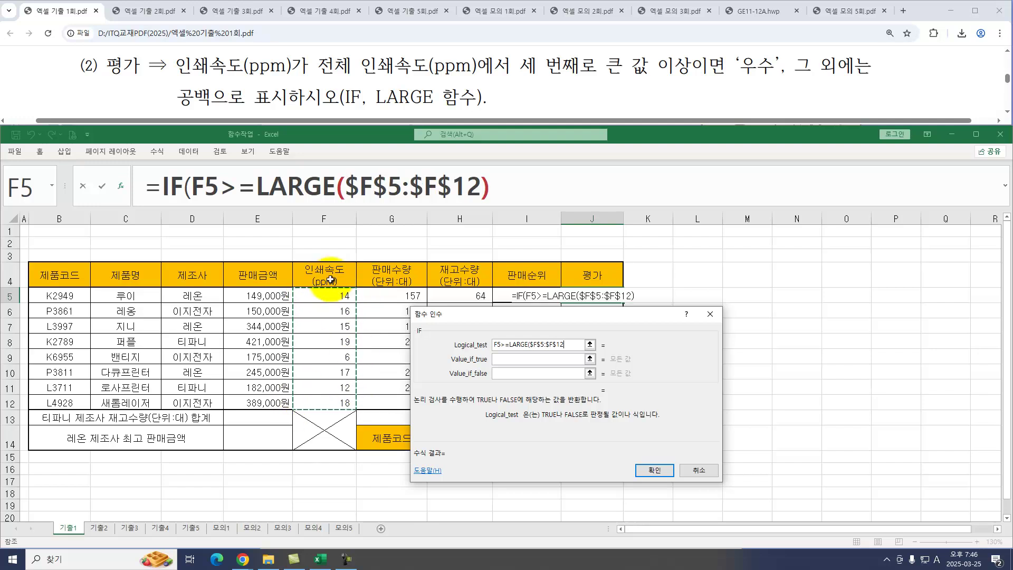
{"action": "key", "text": "F2"}
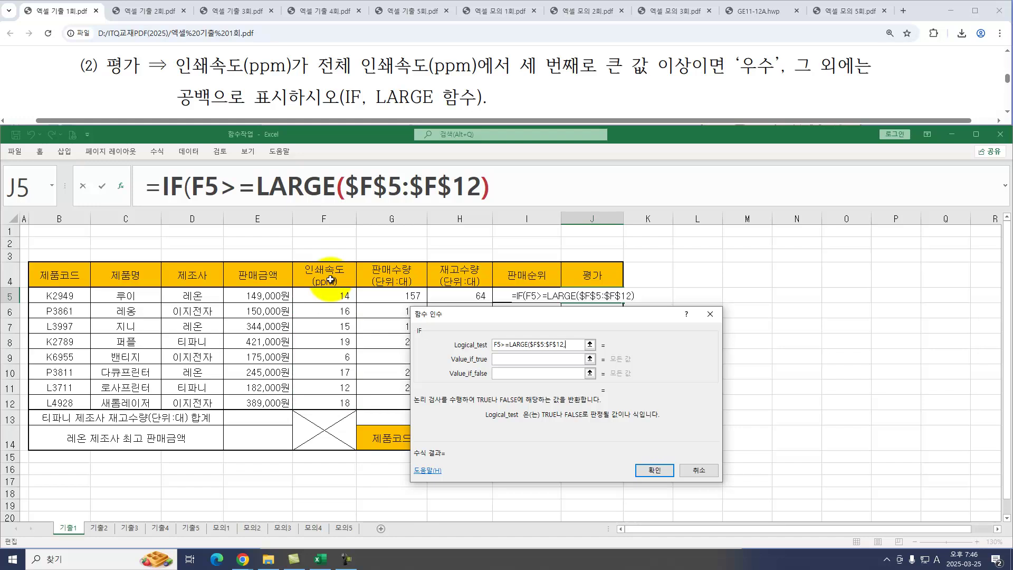
{"action": "type", "text": ",3"}
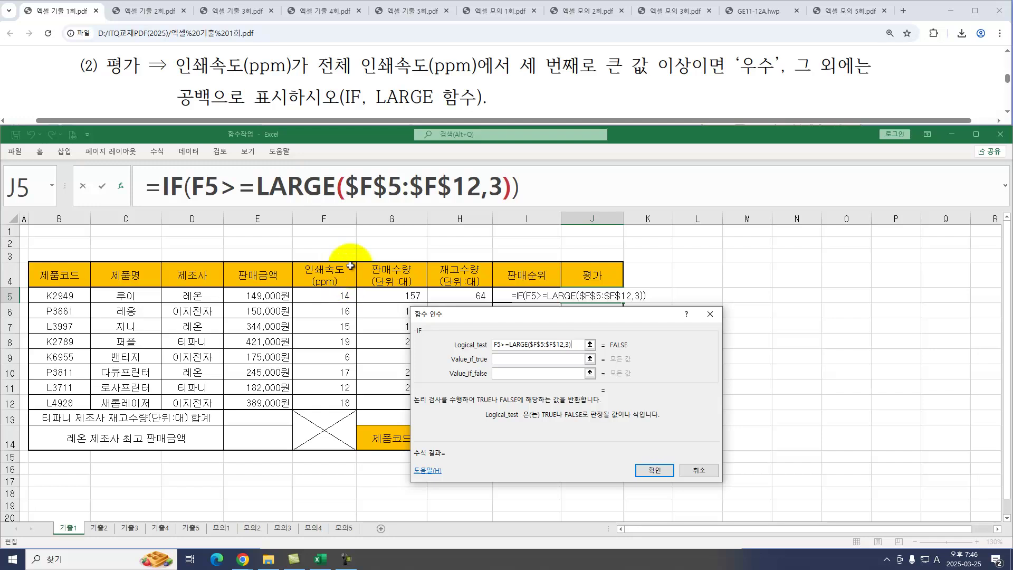
{"action": "left_click_drag", "start_coordinate": [192, 188], "coordinate": [512, 189]}
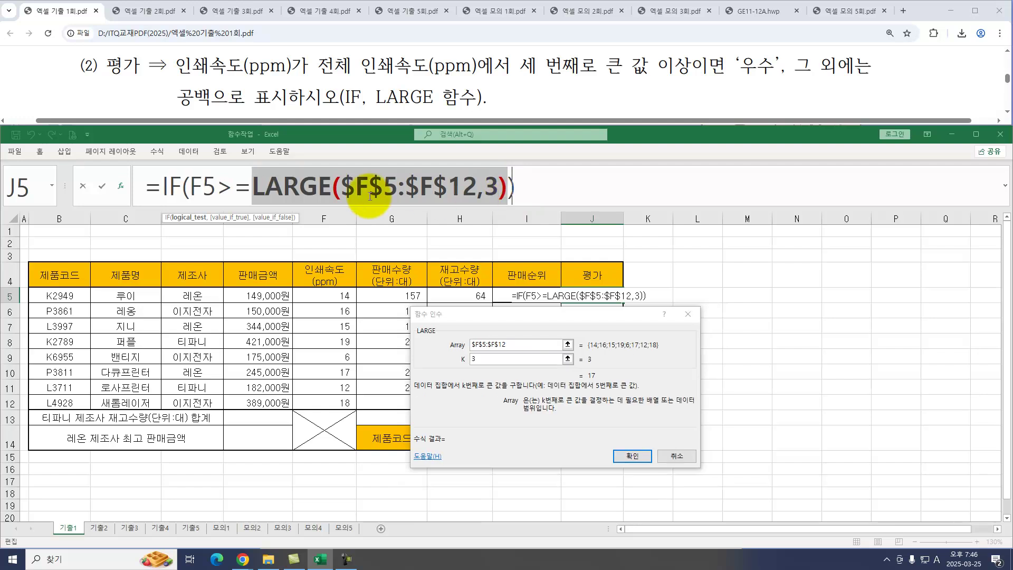
{"action": "left_click_drag", "start_coordinate": [220, 189], "coordinate": [252, 189]}
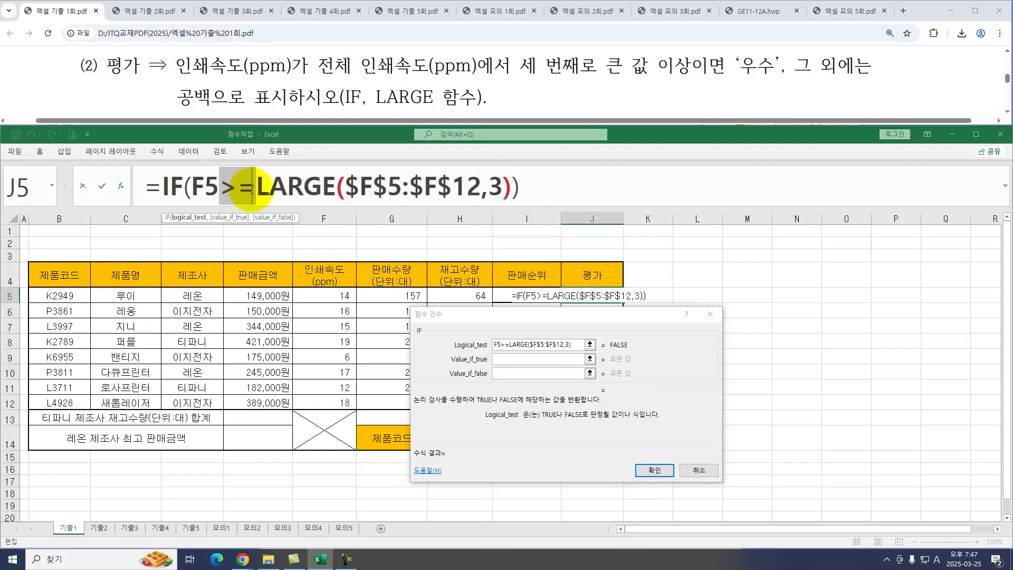
Set Value_if_true to "우수" and Value_if_false to "", accept the IF formula, and fill it down through J12.
{"action": "left_click", "coordinate": [510, 359]}
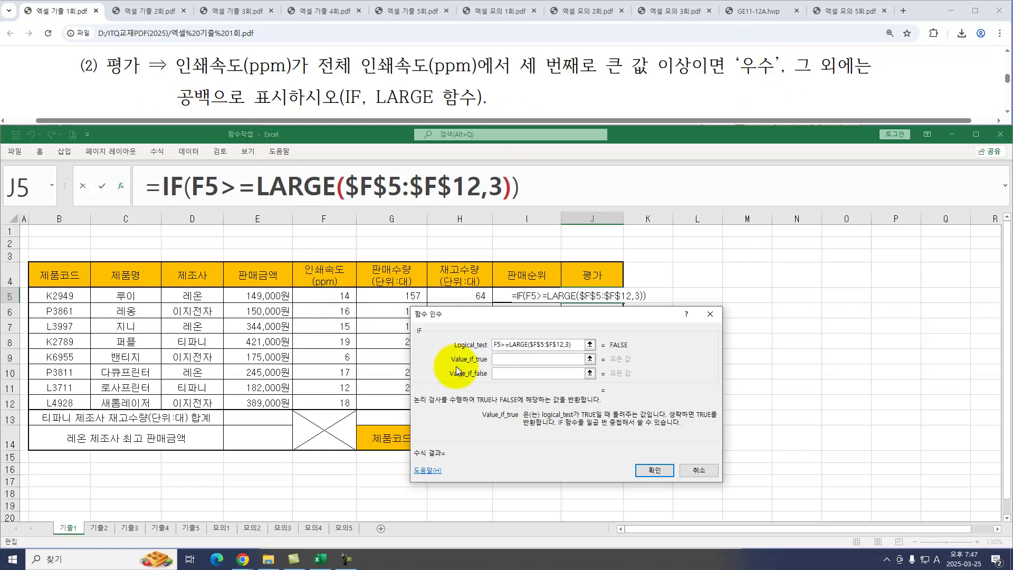
{"action": "key", "text": "Hangul"}
{"action": "type", "text": "우수"}
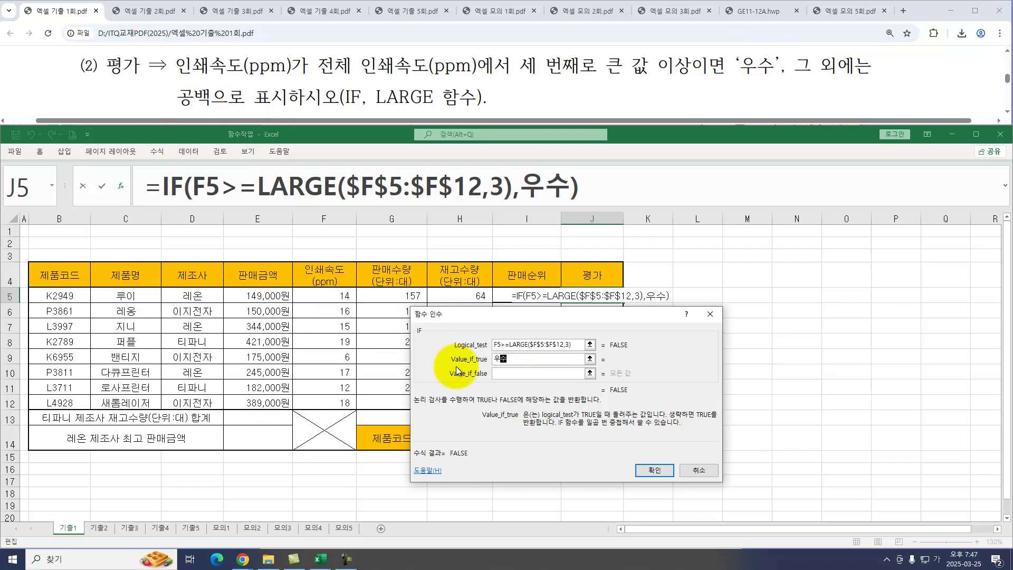
{"action": "key", "text": "Tab"}
{"action": "type", "text": "\"\""}
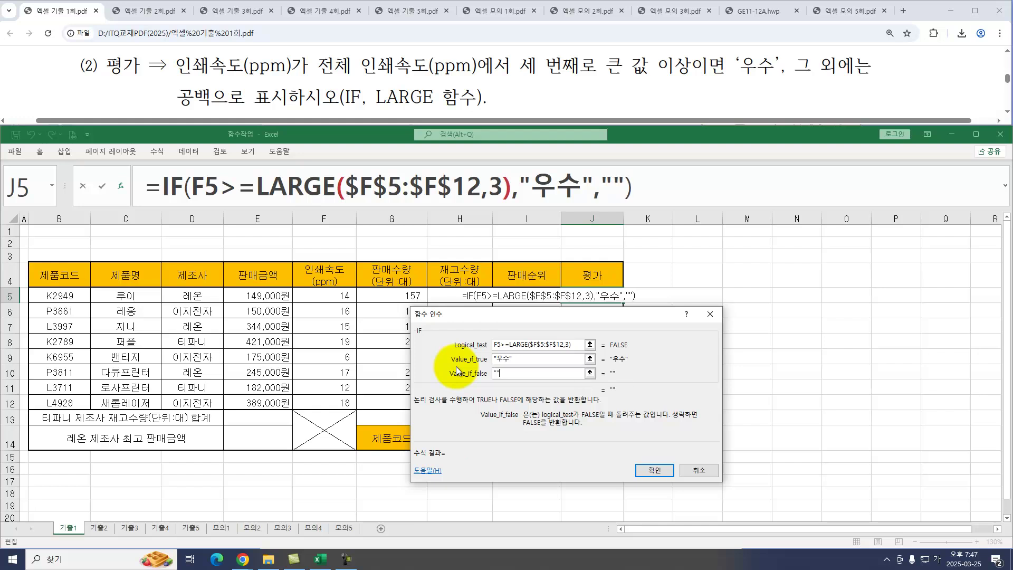
{"action": "key", "text": "Return"}
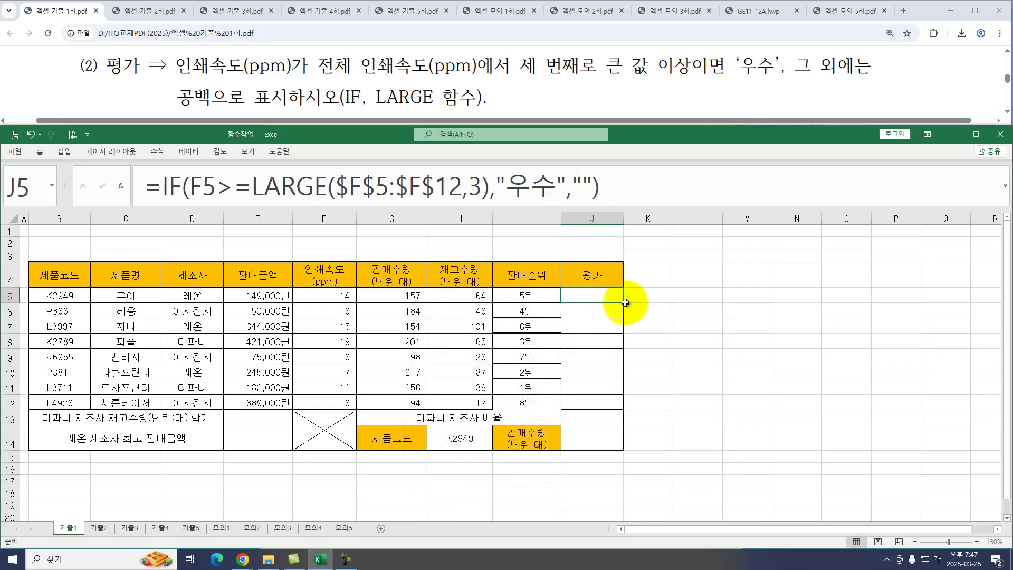
{"action": "left_click_drag", "start_coordinate": [622, 305], "coordinate": [611, 406]}
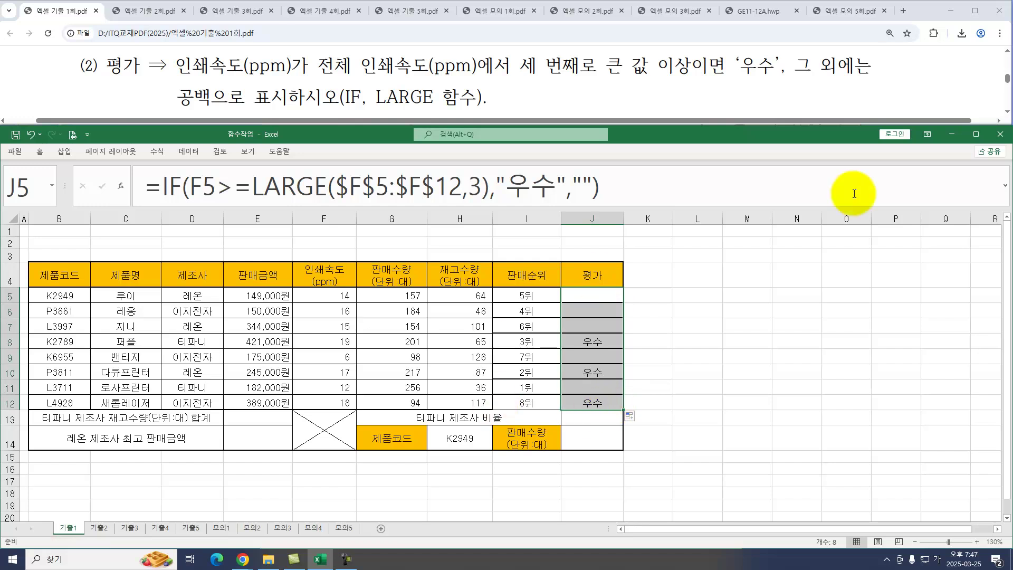
Bring up question (3) in the exam PDF and start a SUMIF formula with its function arguments in cell E13.
{"action": "left_click", "coordinate": [1006, 115]}
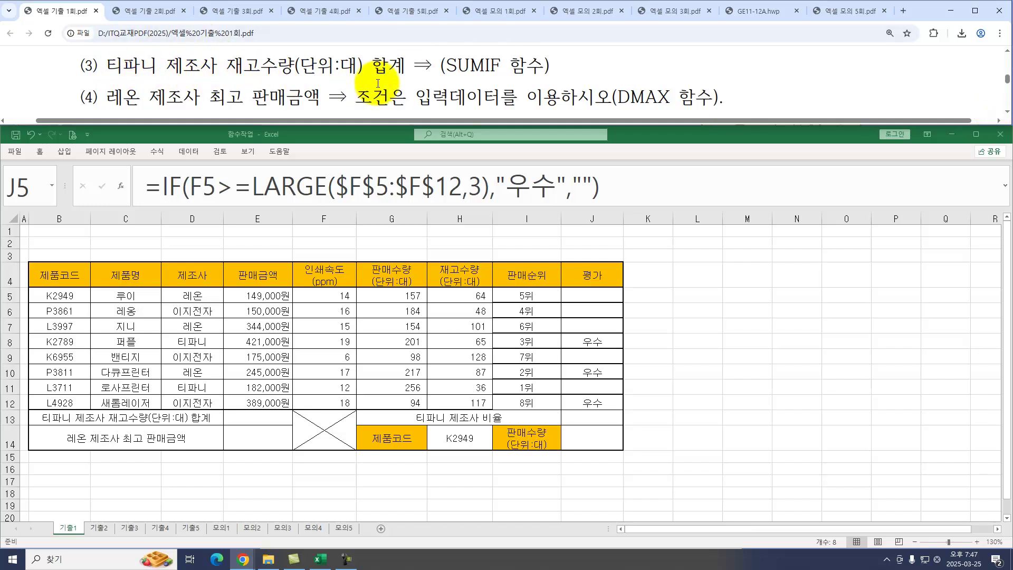
{"action": "left_click", "coordinate": [257, 414]}
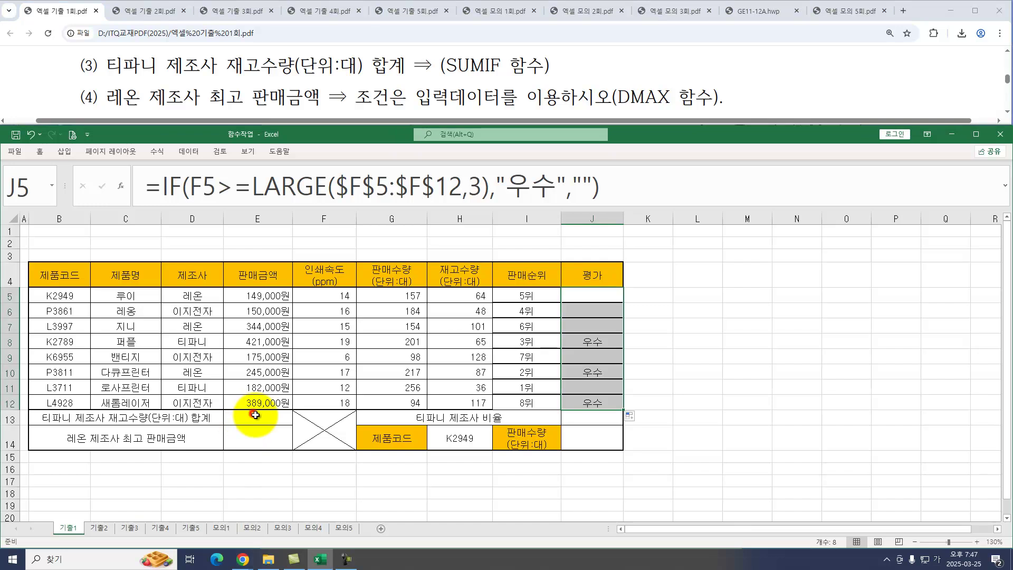
{"action": "type", "text": "="}
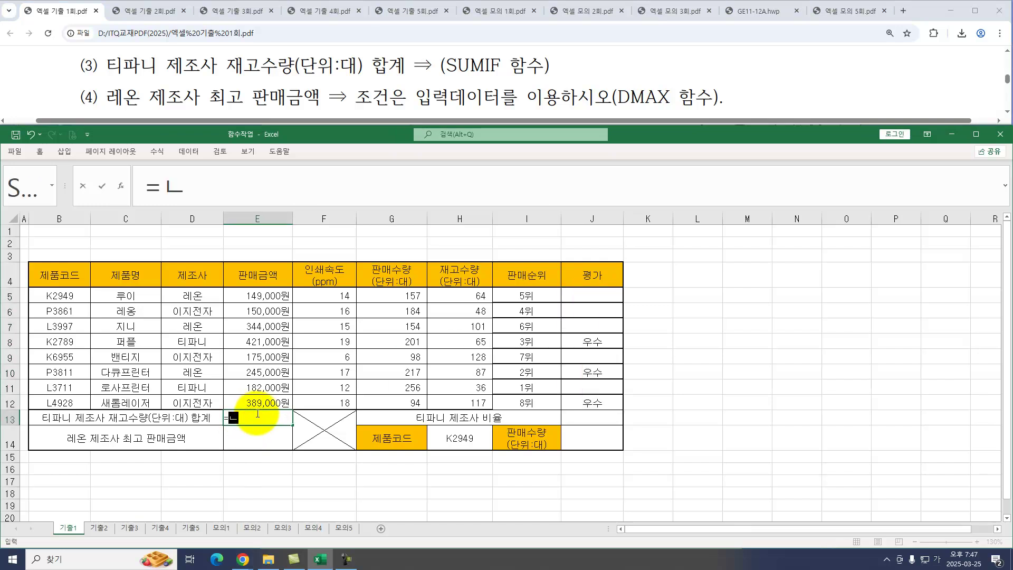
{"action": "type", "text": "SUMIF("}
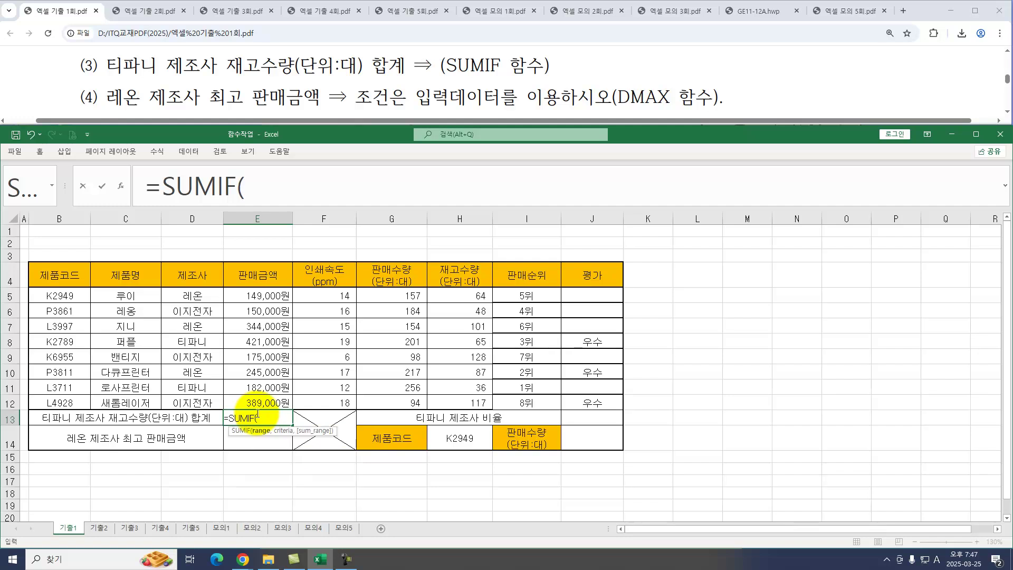
{"action": "key", "text": "ctrl+a"}
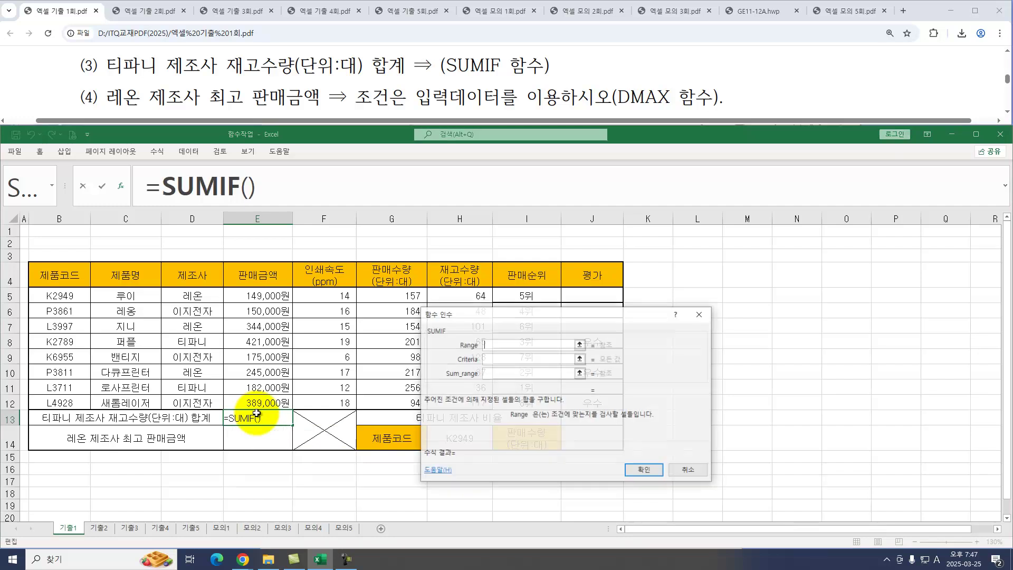
{"action": "left_click_drag", "start_coordinate": [469, 315], "coordinate": [357, 317]}
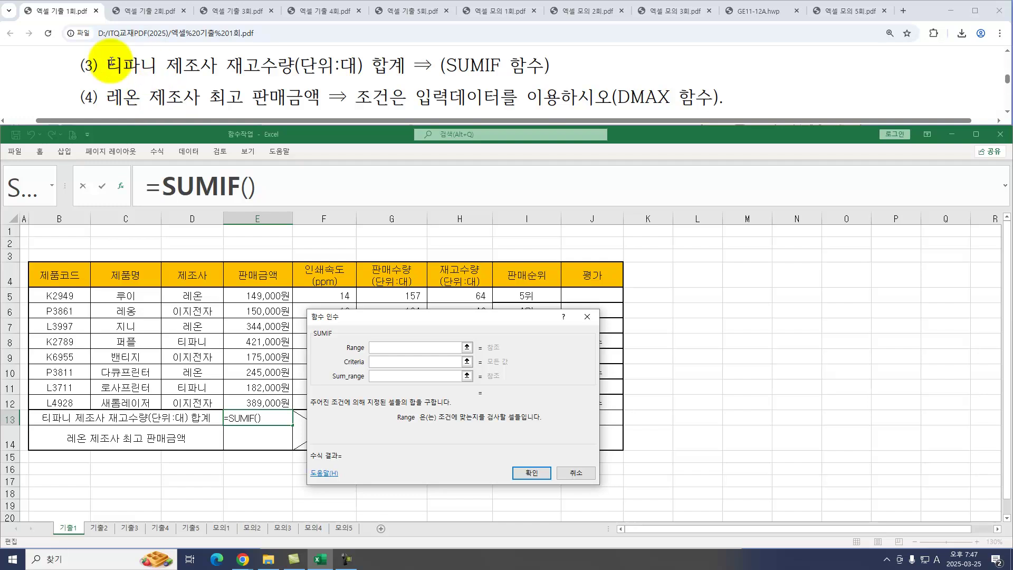
Set the SUMIF Range to the manufacturer cells D5:D12 and the Criteria to "티파니".
{"action": "key", "text": "ctrl+1"}
{"action": "left_click", "coordinate": [152, 379]}
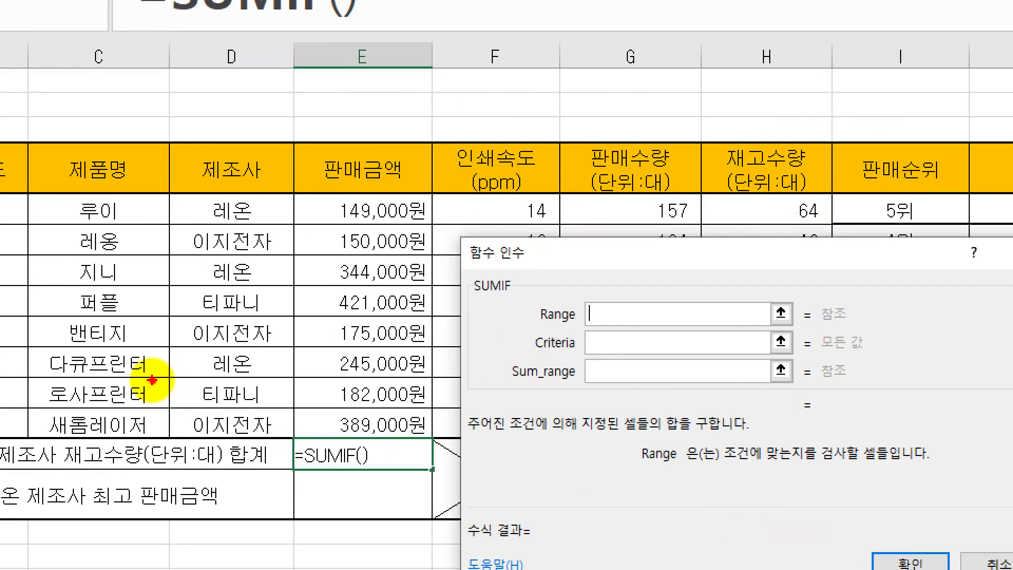
{"action": "left_click_drag", "start_coordinate": [163, 288], "coordinate": [222, 410]}
{"action": "key", "text": "Escape"}
{"action": "left_click_drag", "start_coordinate": [190, 297], "coordinate": [193, 403]}
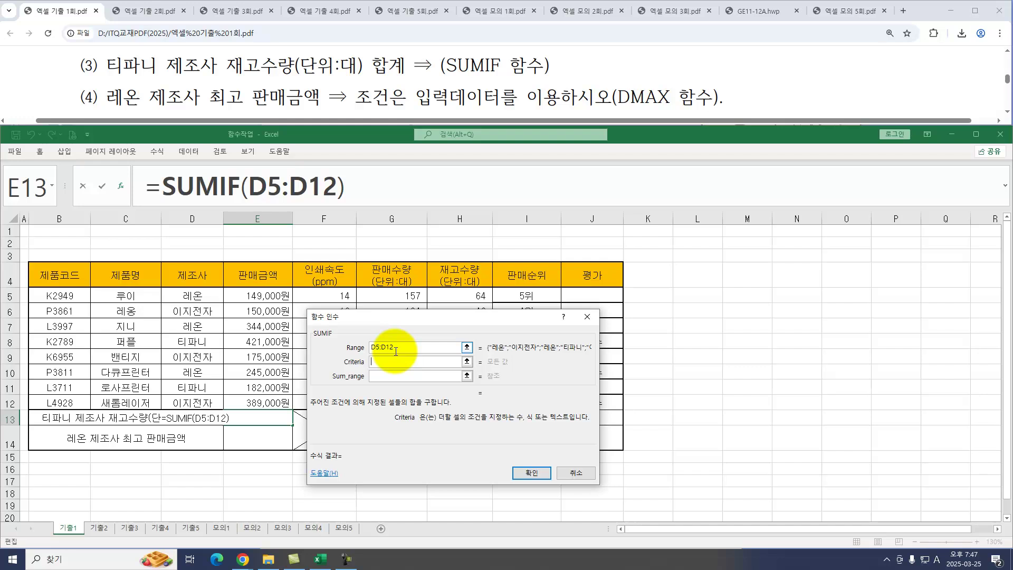
{"action": "key", "text": "Hangul"}
{"action": "type", "text": "티파니"}
{"action": "key", "text": "Tab"}
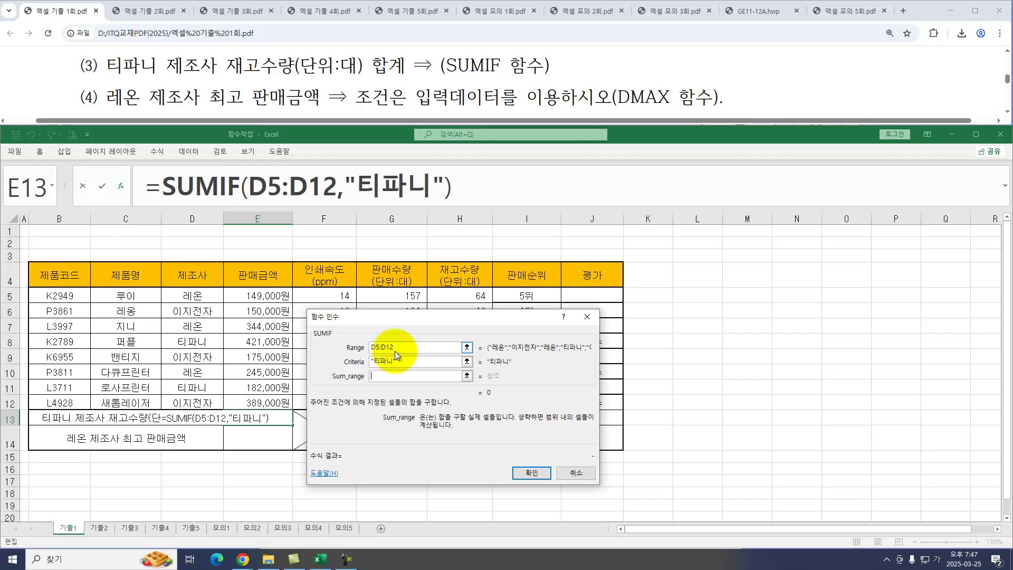
Set the SUMIF Sum_range to the 재고수량 cells H5:H12 and accept the formula.
{"action": "left_click_drag", "start_coordinate": [364, 319], "coordinate": [449, 318]}
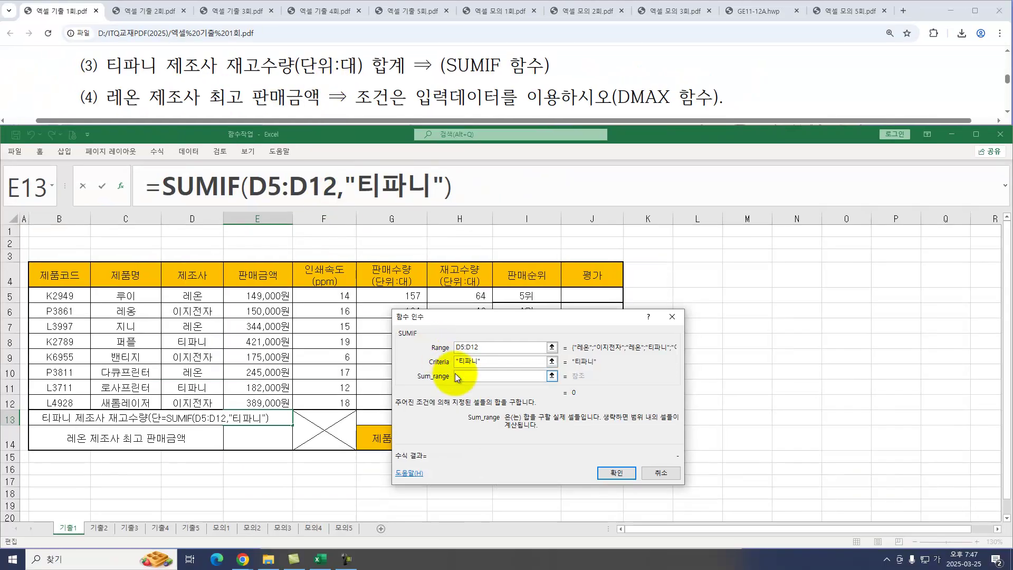
{"action": "left_click_drag", "start_coordinate": [444, 319], "coordinate": [562, 287]}
{"action": "left_click_drag", "start_coordinate": [461, 292], "coordinate": [464, 403]}
{"action": "left_click", "coordinate": [726, 442]}
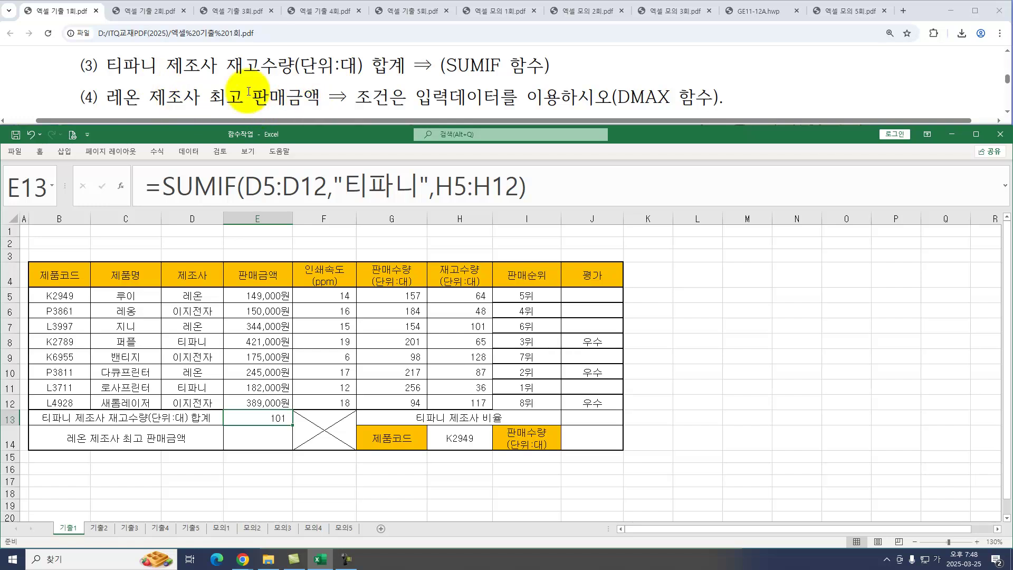
Start a DMAX formula in cell E14 and open its function arguments.
{"action": "left_click", "coordinate": [262, 429]}
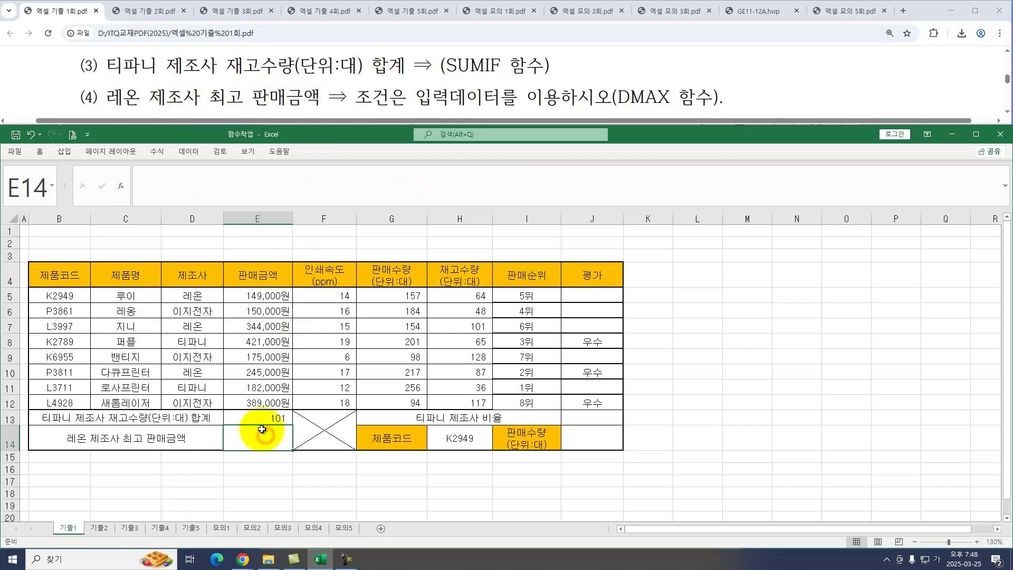
{"action": "type", "text": "="}
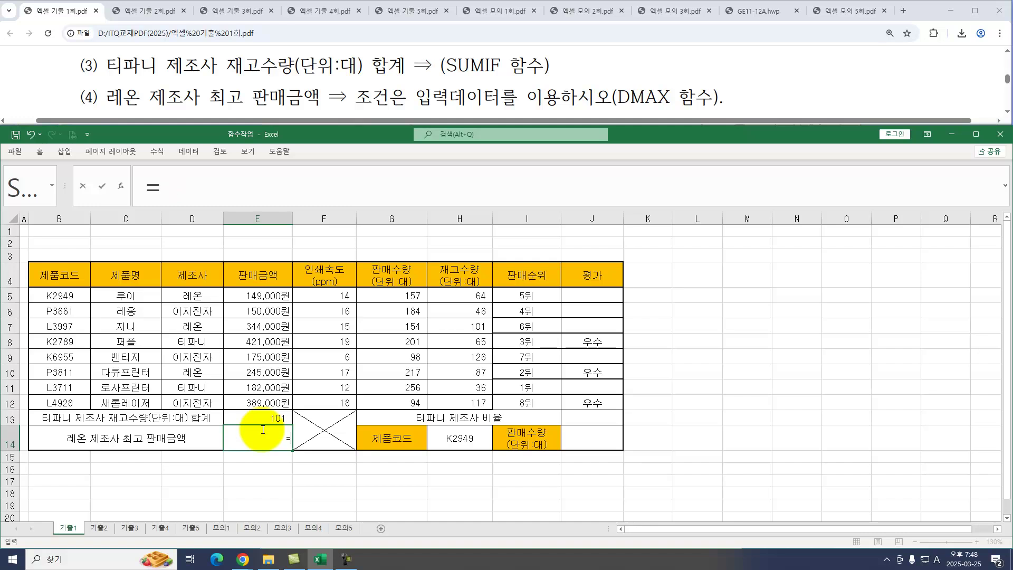
{"action": "type", "text": "ㅇDMAX("}
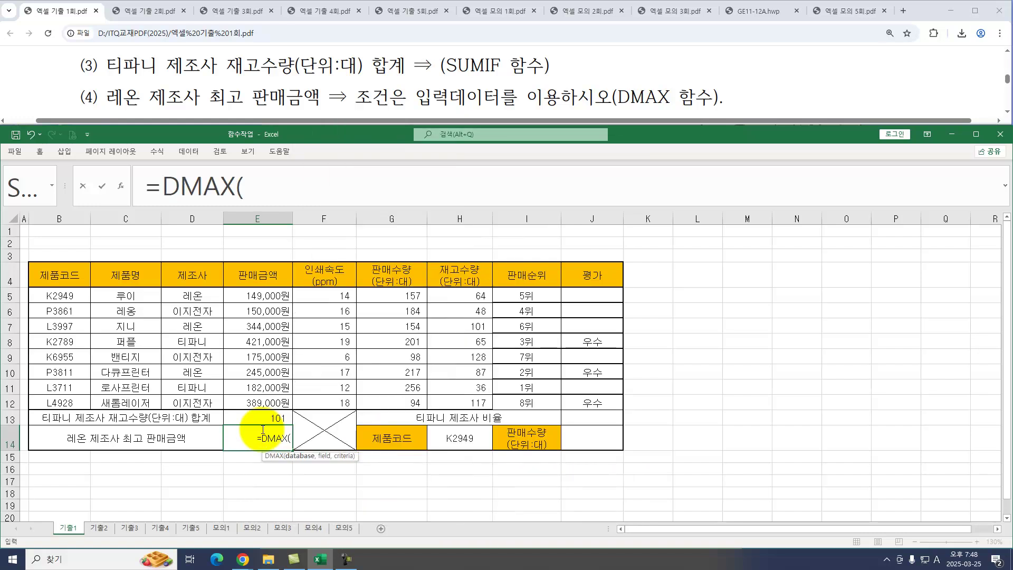
{"action": "key", "text": "ctrl+a"}
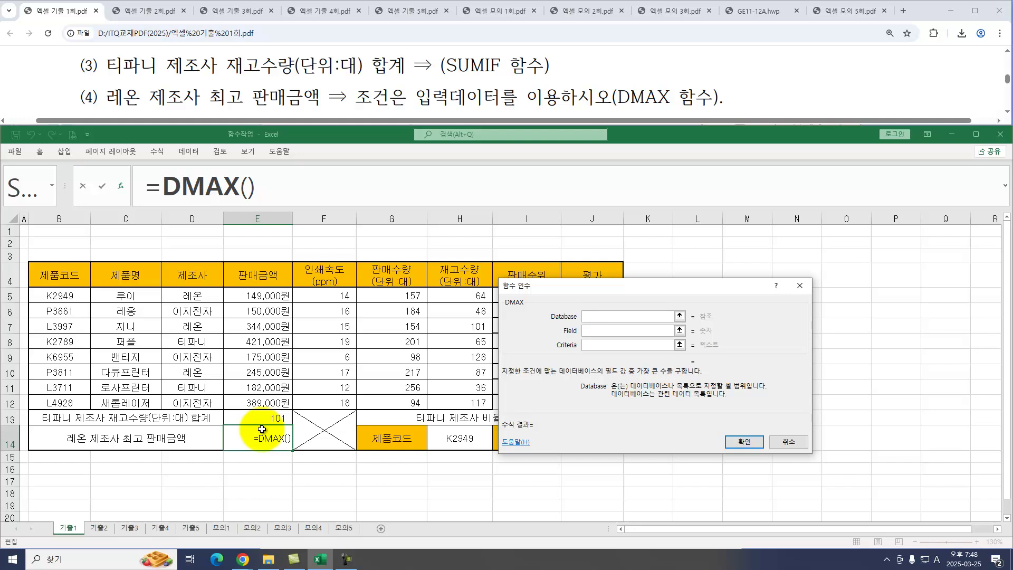
Set the DMAX Database to B4:H12, the Field to the 판매금액 header E4 and the Criteria to D4:D5, and accept the formula.
{"action": "left_click_drag", "start_coordinate": [564, 286], "coordinate": [614, 332]}
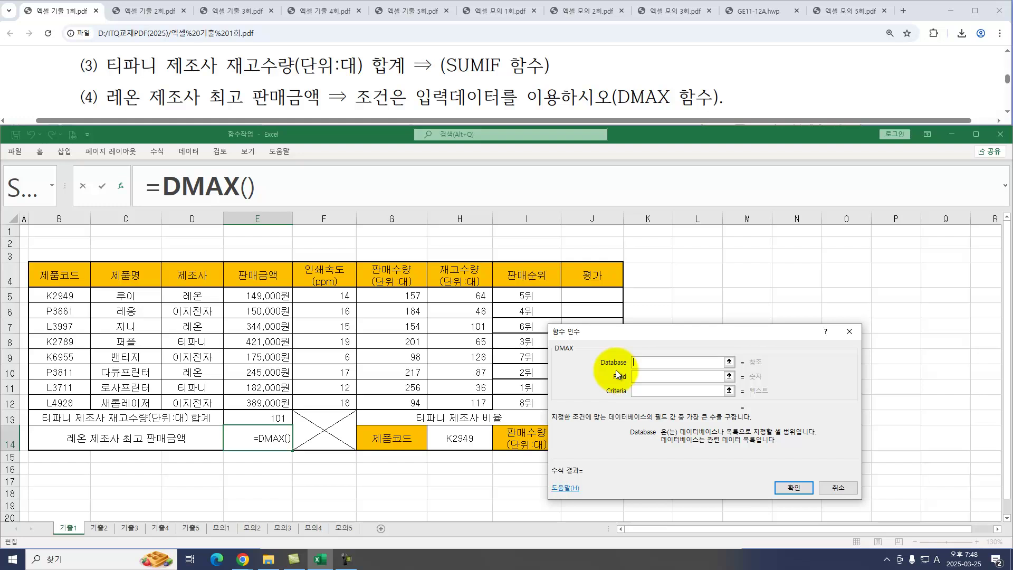
{"action": "left_click_drag", "start_coordinate": [46, 275], "coordinate": [459, 401]}
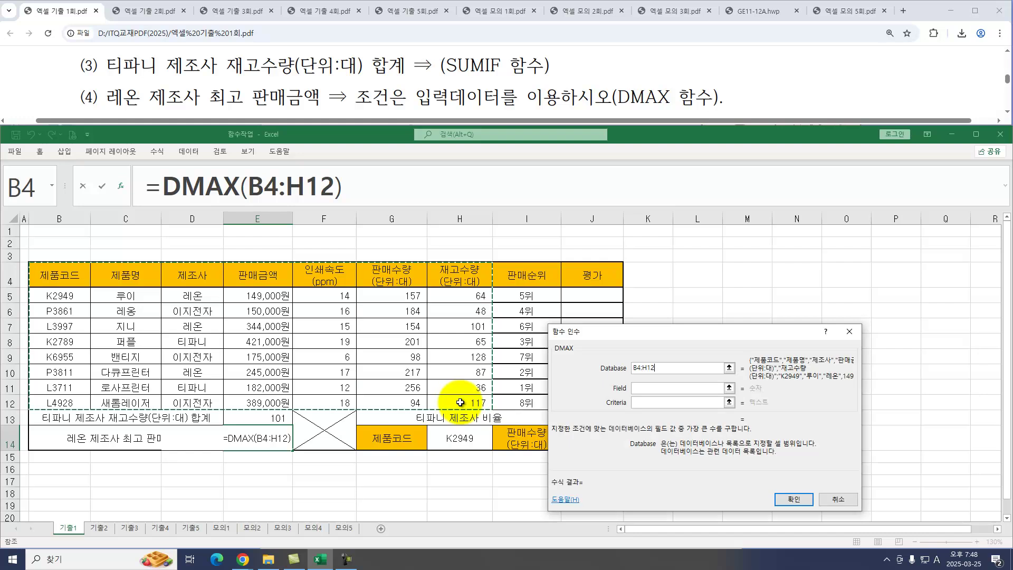
{"action": "left_click", "coordinate": [641, 388]}
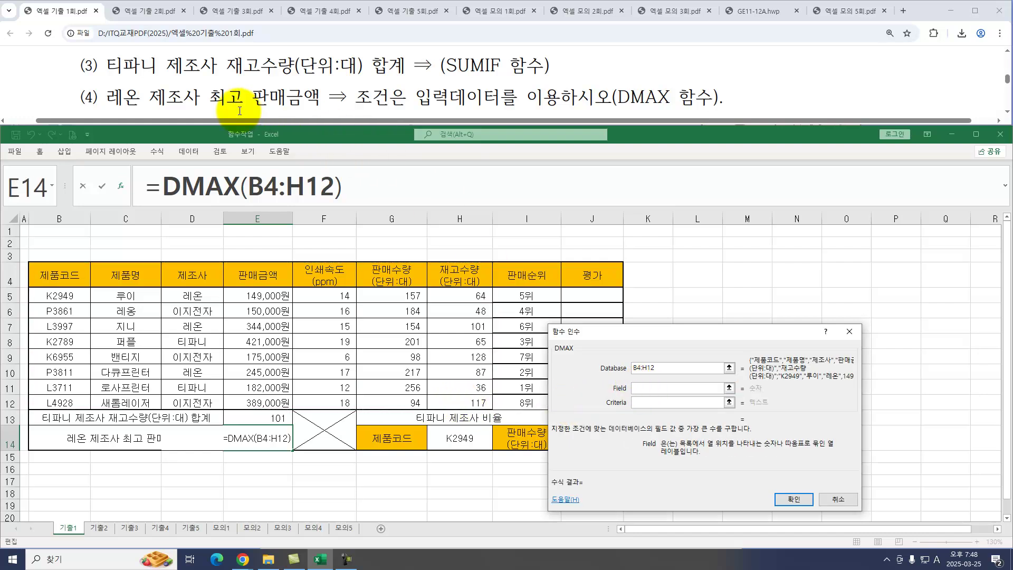
{"action": "left_click", "coordinate": [257, 279]}
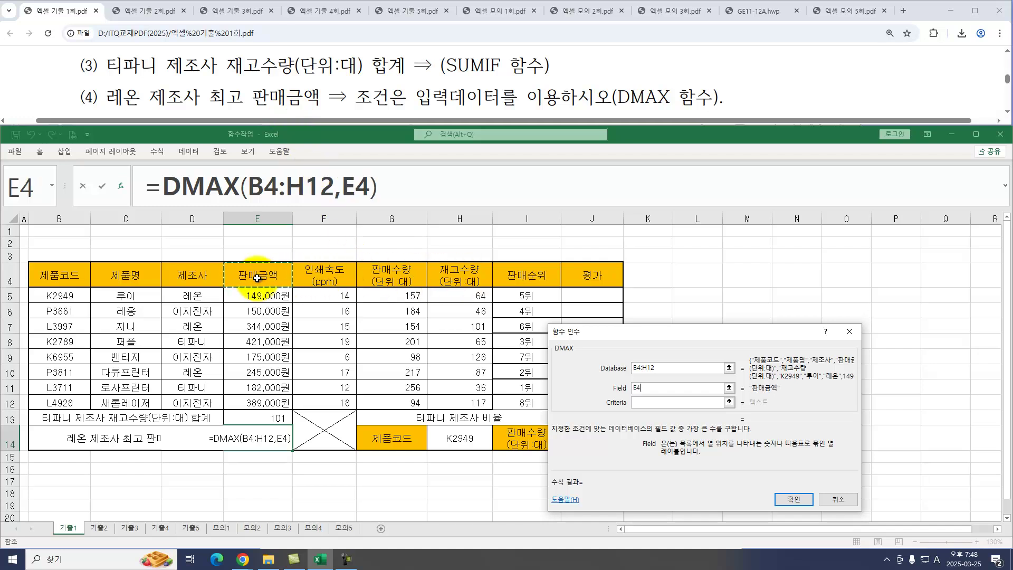
{"action": "left_click", "coordinate": [644, 403]}
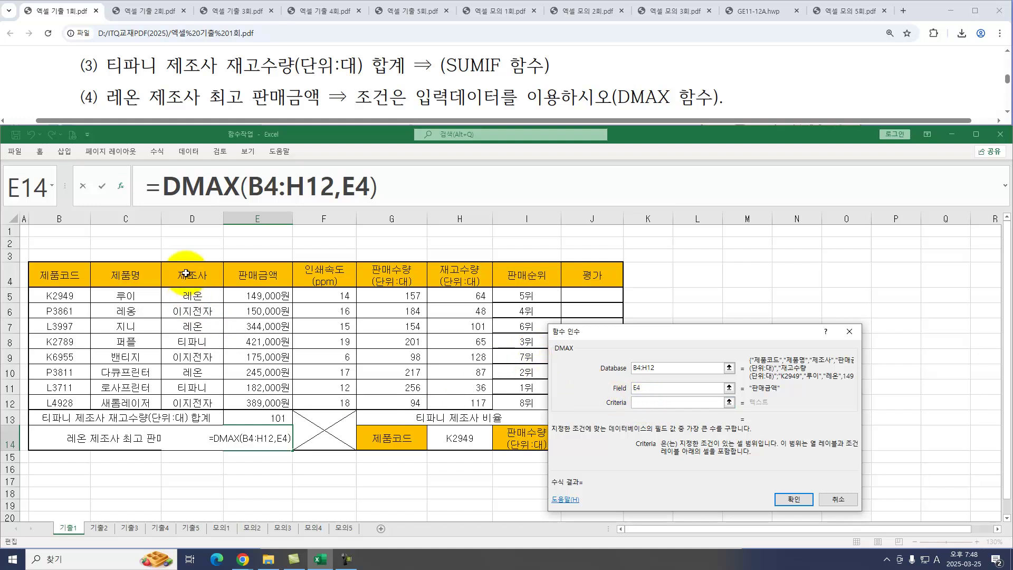
{"action": "left_click_drag", "start_coordinate": [192, 271], "coordinate": [194, 298]}
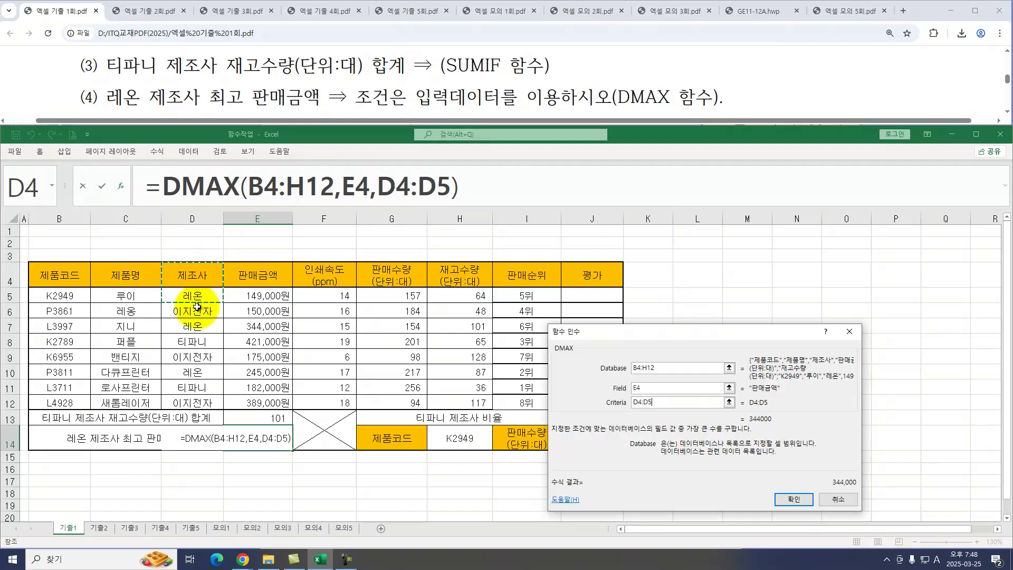
{"action": "left_click", "coordinate": [802, 498]}
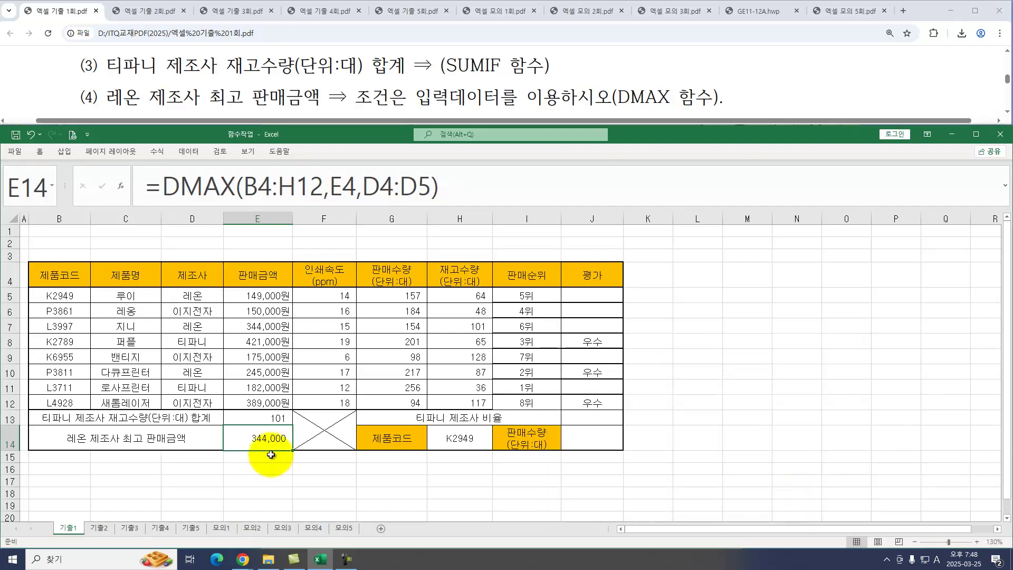
Select cell J13 for the 티파니 제조사 비율 and bring up question (5) in the exam PDF.
{"action": "left_click", "coordinate": [586, 419]}
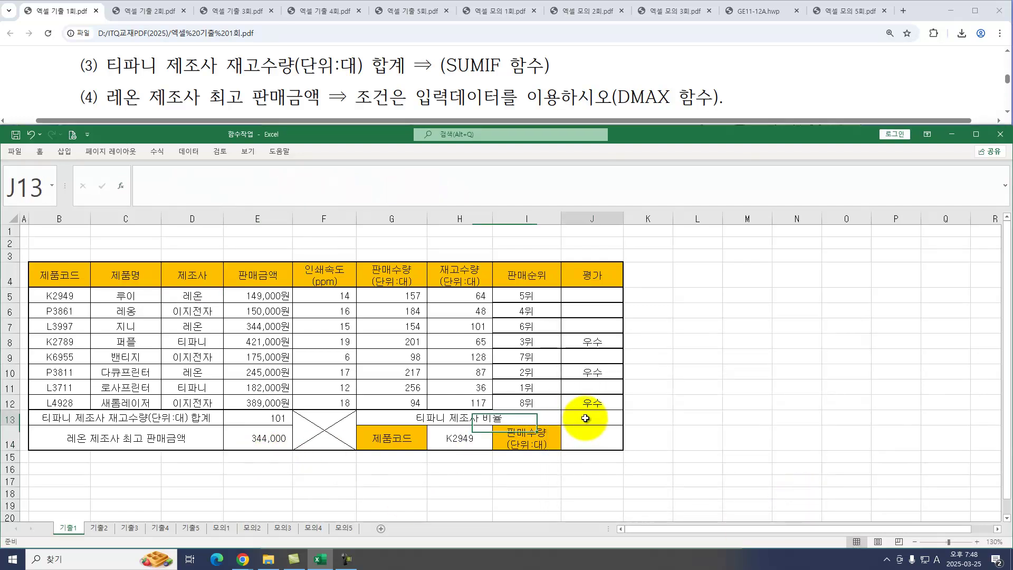
{"action": "scroll", "coordinate": [1007, 115], "scroll_direction": "down", "scroll_amount": 3}
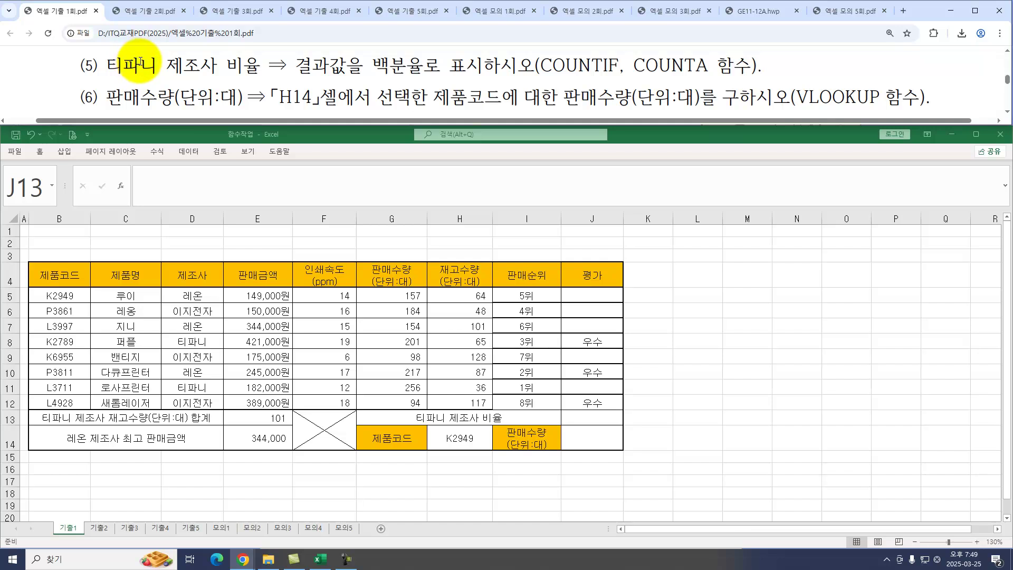
{"action": "key", "text": "ctrl+1"}
{"action": "left_click", "coordinate": [183, 375]}
{"action": "left_click_drag", "start_coordinate": [176, 280], "coordinate": [223, 278]}
{"action": "left_click_drag", "start_coordinate": [185, 379], "coordinate": [240, 368]}
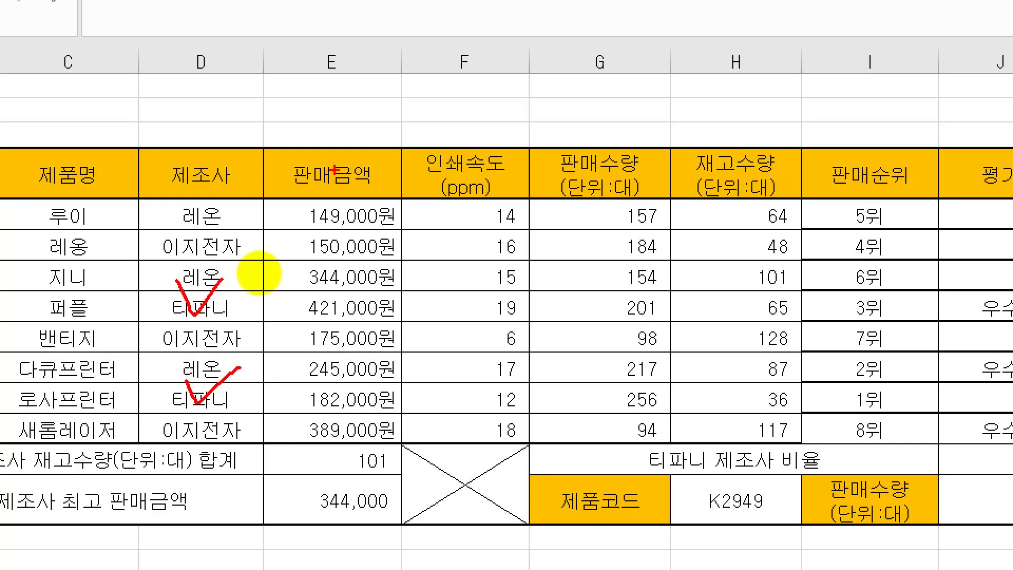
{"action": "key", "text": "Escape"}
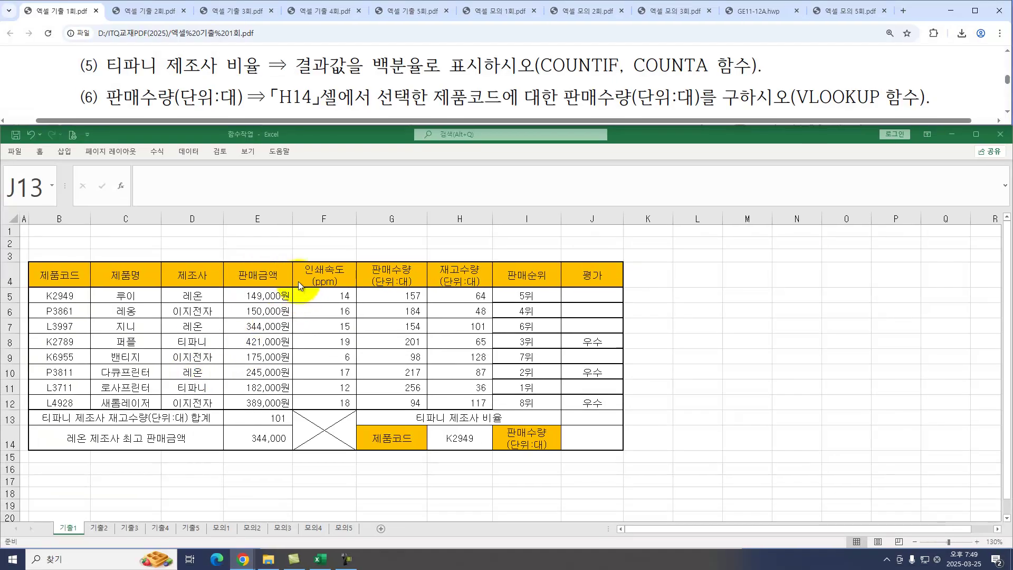
{"action": "key", "text": "ctrl+1"}
{"action": "left_click", "coordinate": [288, 277]}
{"action": "mouse_move", "coordinate": [269, 204]}
{"action": "left_mouse_down"}
{"action": "mouse_move", "coordinate": [288, 236]}
{"action": "mouse_move", "coordinate": [324, 237]}
{"action": "left_mouse_up"}
{"action": "left_click_drag", "start_coordinate": [382, 176], "coordinate": [300, 263]}
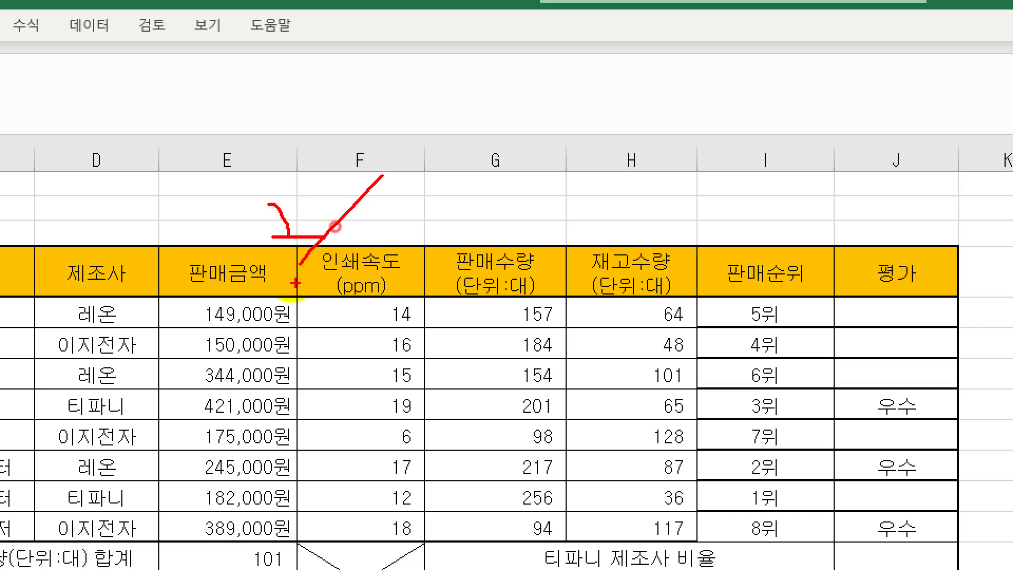
{"action": "mouse_move", "coordinate": [137, 342]}
{"action": "left_mouse_down"}
{"action": "mouse_move", "coordinate": [81, 537]}
{"action": "mouse_move", "coordinate": [136, 368]}
{"action": "left_mouse_up"}
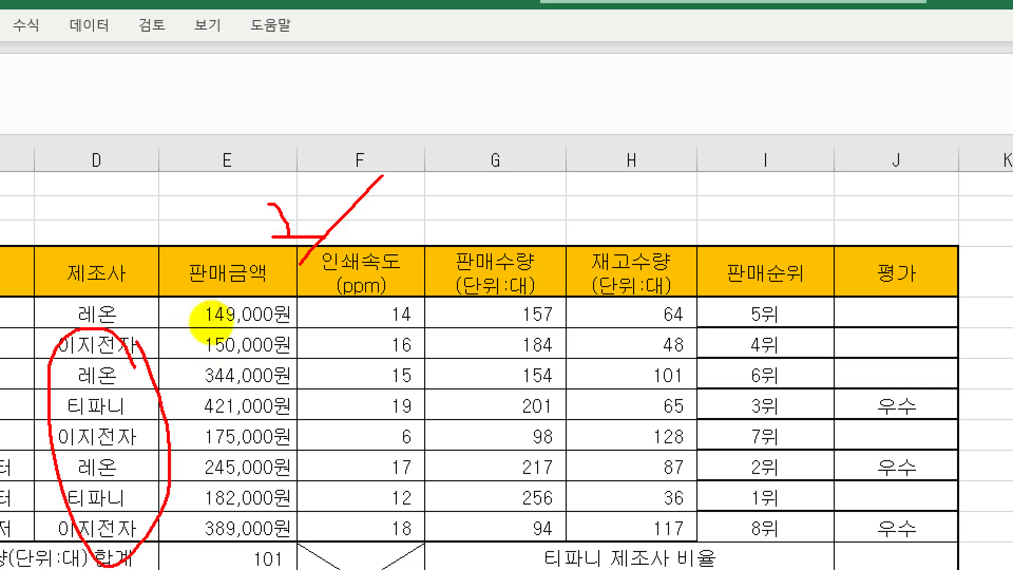
{"action": "mouse_move", "coordinate": [416, 212]}
{"action": "left_mouse_down"}
{"action": "mouse_move", "coordinate": [380, 235]}
{"action": "mouse_move", "coordinate": [402, 218]}
{"action": "left_mouse_up"}
{"action": "left_click_drag", "start_coordinate": [268, 278], "coordinate": [537, 278]}
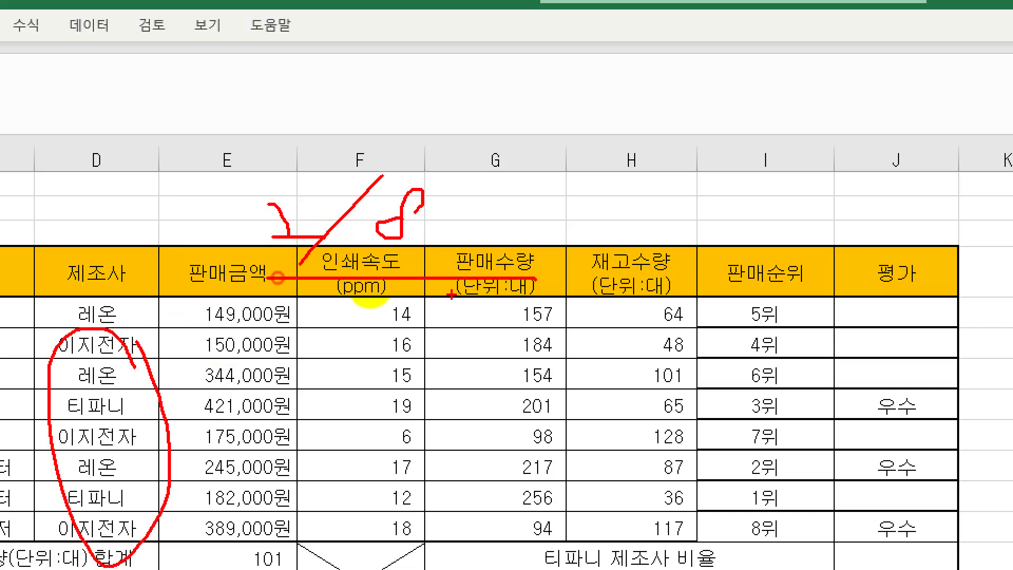
{"action": "mouse_move", "coordinate": [261, 245]}
{"action": "left_mouse_down"}
{"action": "mouse_move", "coordinate": [300, 227]}
{"action": "mouse_move", "coordinate": [300, 244]}
{"action": "left_mouse_up"}
{"action": "mouse_move", "coordinate": [373, 253]}
{"action": "left_mouse_down"}
{"action": "mouse_move", "coordinate": [356, 200]}
{"action": "mouse_move", "coordinate": [463, 231]}
{"action": "left_mouse_up"}
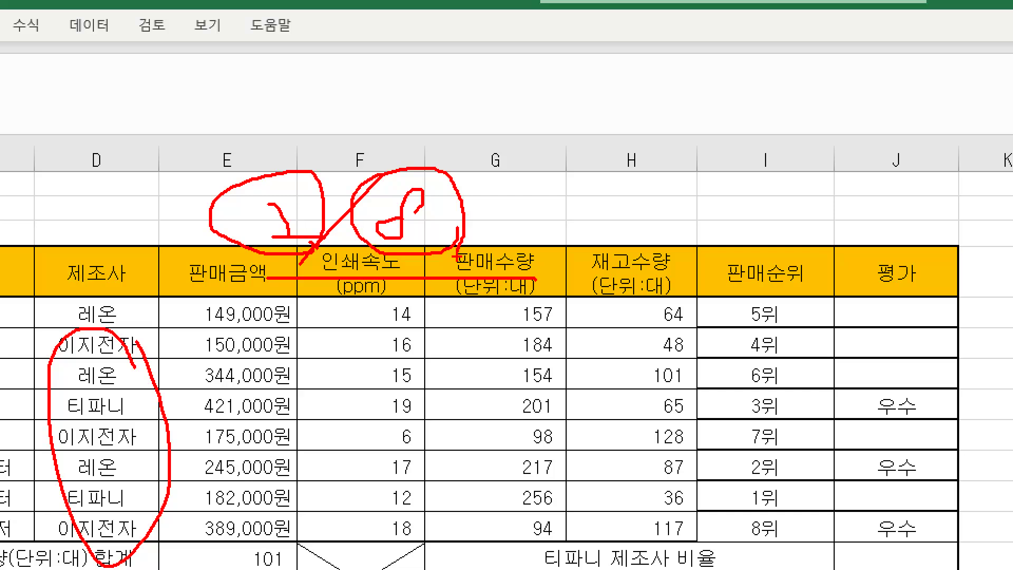
{"action": "key", "text": "Escape"}
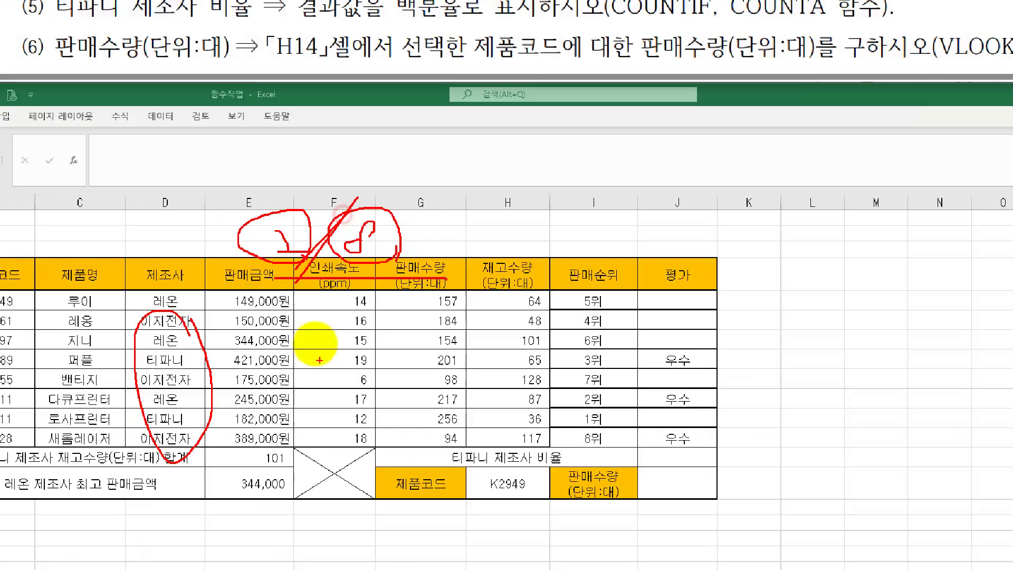
Start a COUNTIF formula in cell J13 and open its function arguments.
{"action": "left_click", "coordinate": [585, 418]}
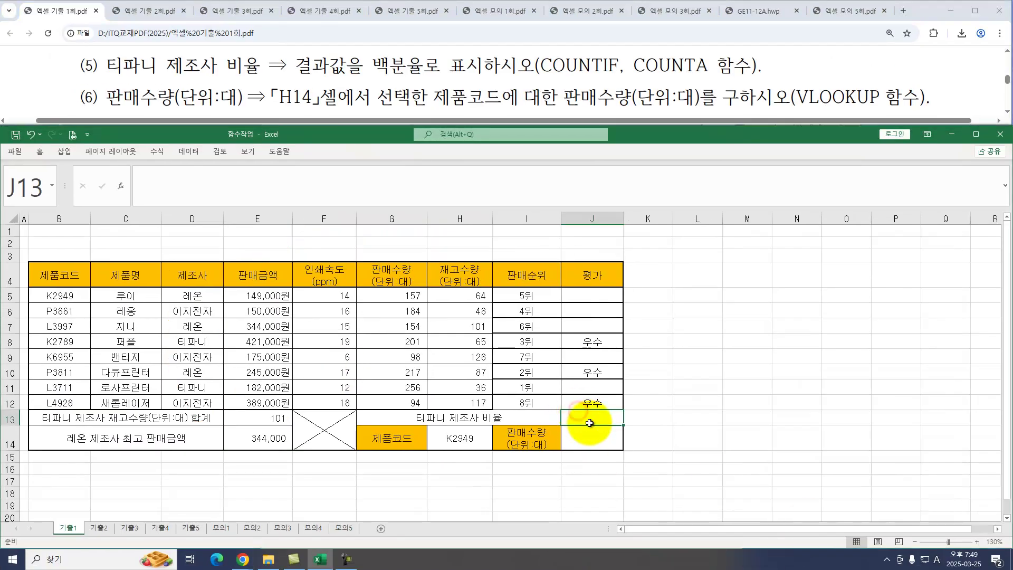
{"action": "type", "text": "=COUNT"}
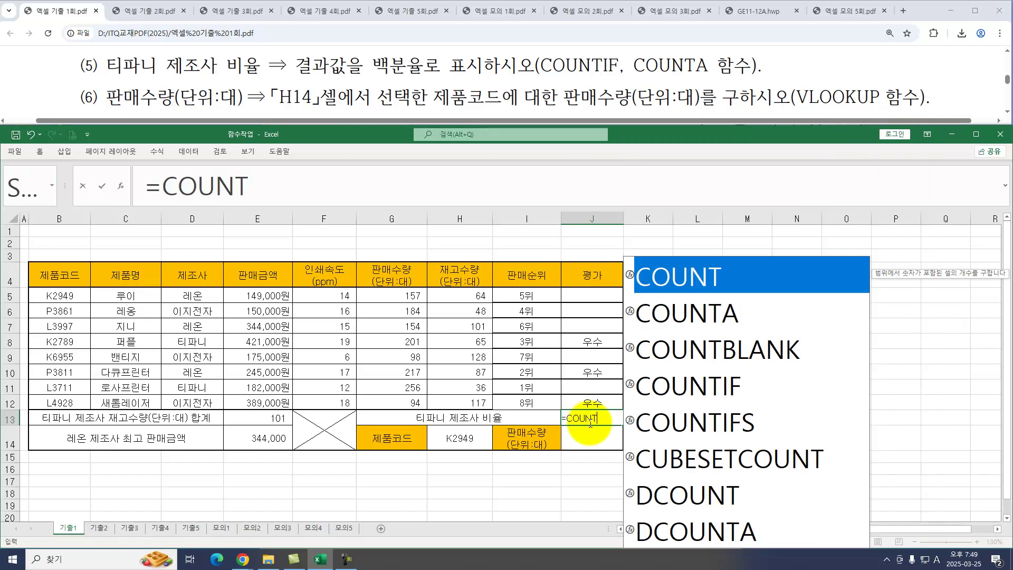
{"action": "type", "text": "IF("}
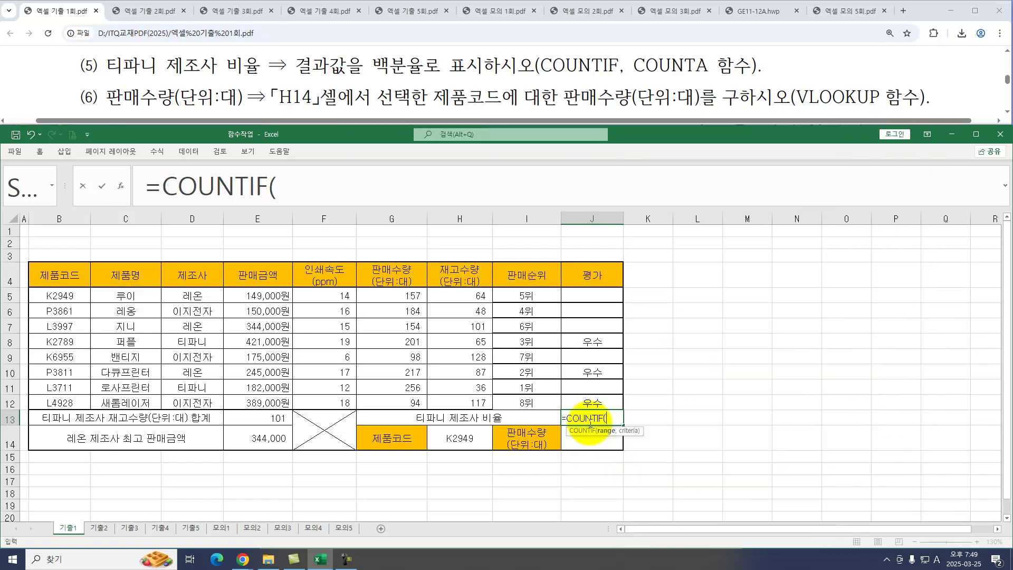
{"action": "key", "text": "ctrl+a"}
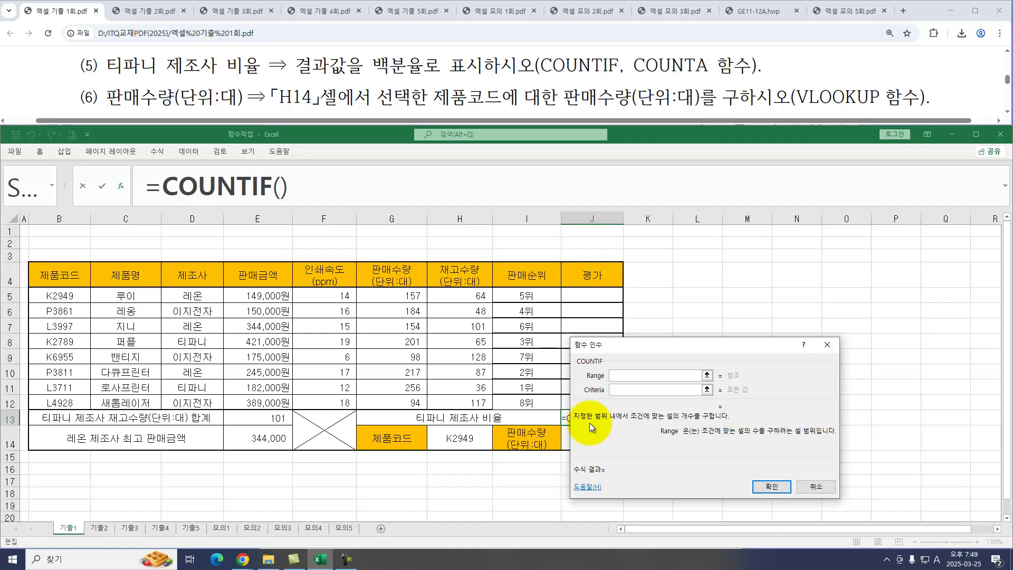
Set the COUNTIF Range to the manufacturer cells D5:D12 and the Criteria to "티파니", and accept the formula.
{"action": "left_click_drag", "start_coordinate": [624, 349], "coordinate": [647, 324]}
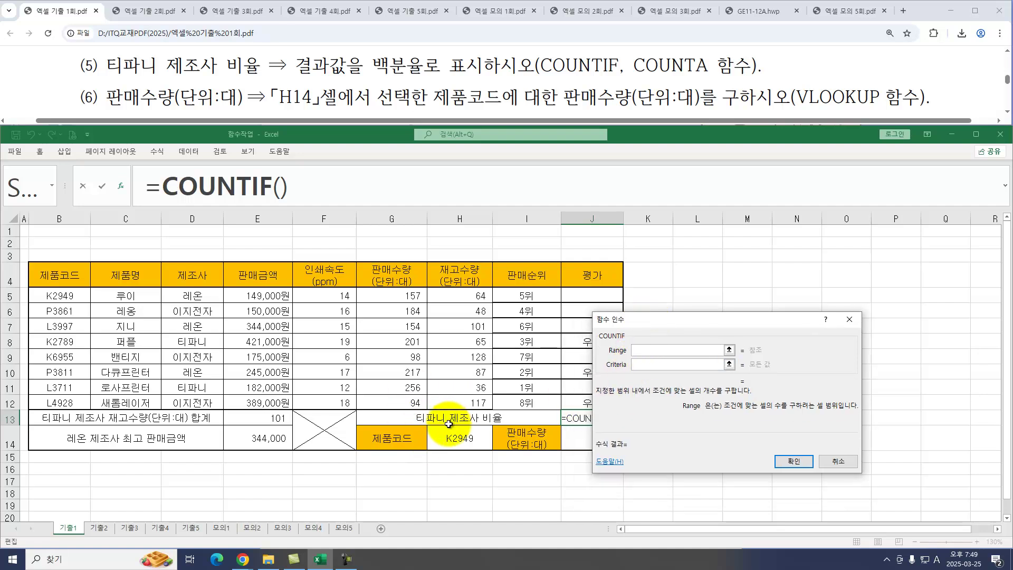
{"action": "left_click_drag", "start_coordinate": [184, 293], "coordinate": [191, 402]}
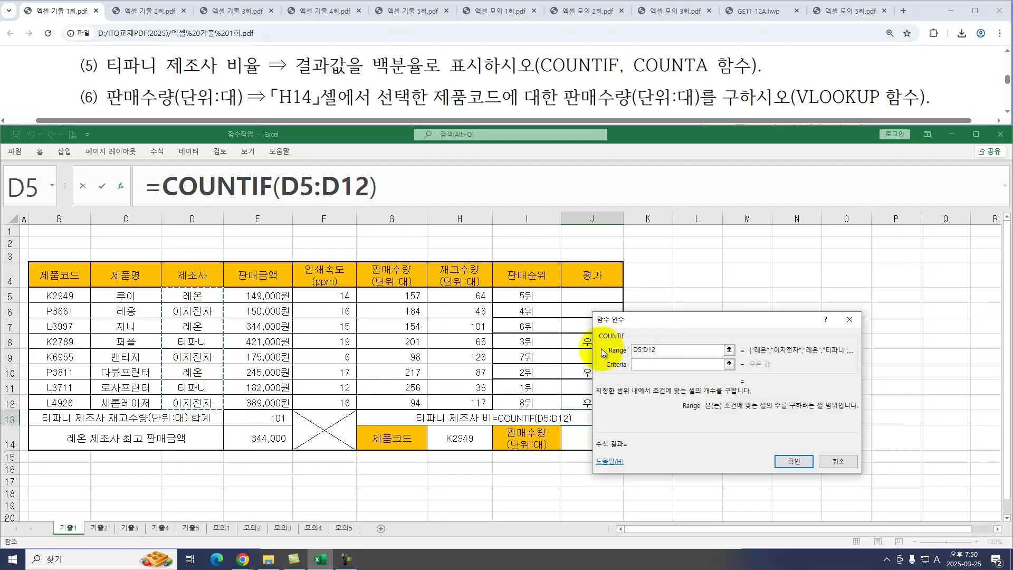
{"action": "left_click", "coordinate": [648, 364]}
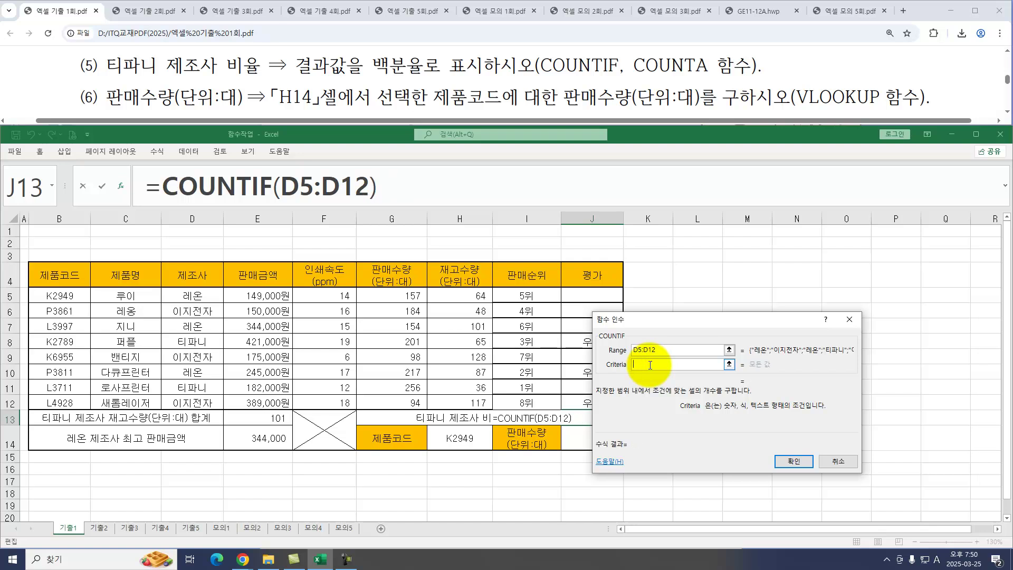
{"action": "type", "text": "티파니"}
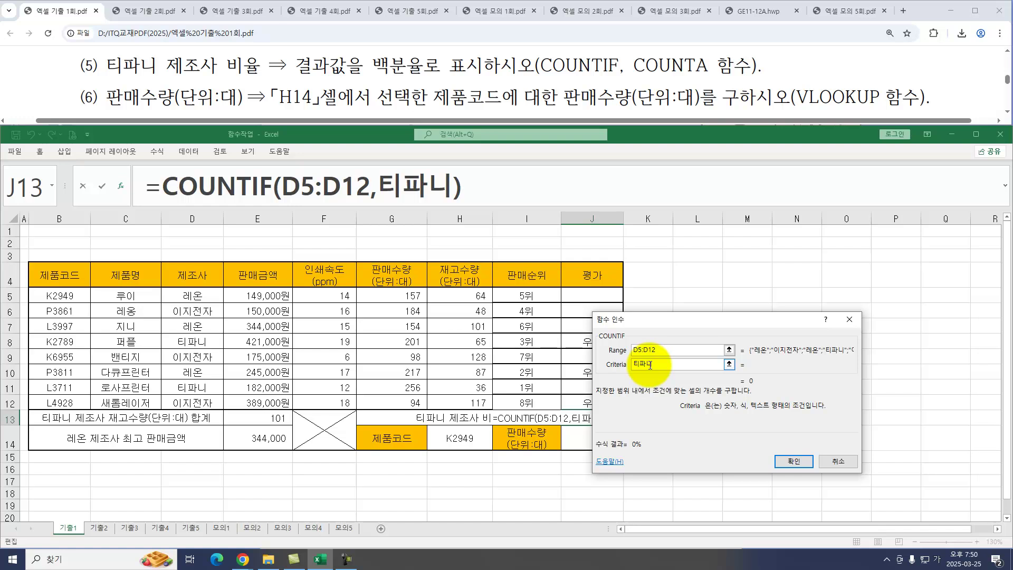
{"action": "key", "text": "Return"}
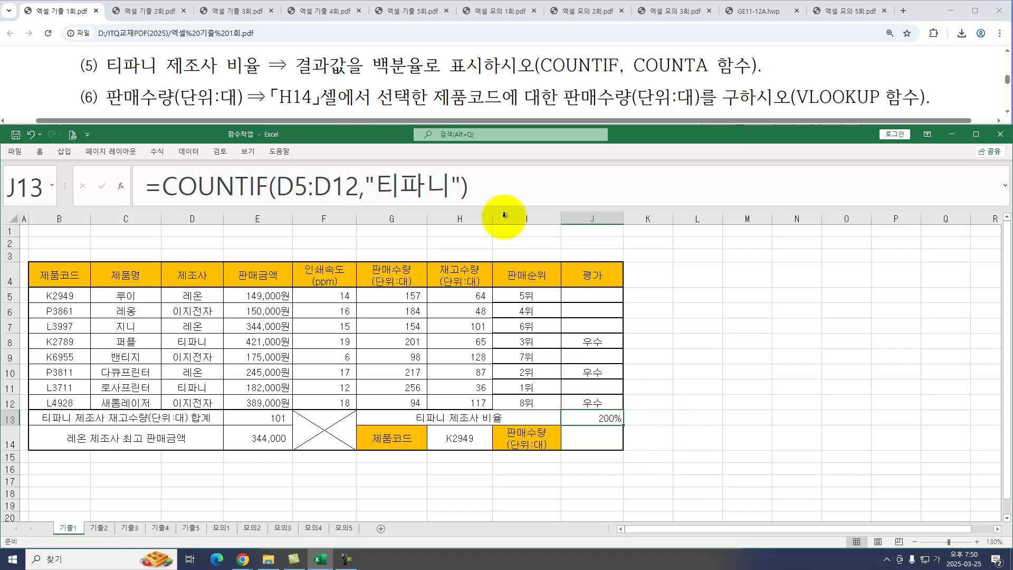
Extend the COUNTIF formula in cell J13 by dividing it by COUNTA(D5:D12), and accept it.
{"action": "left_click", "coordinate": [504, 184]}
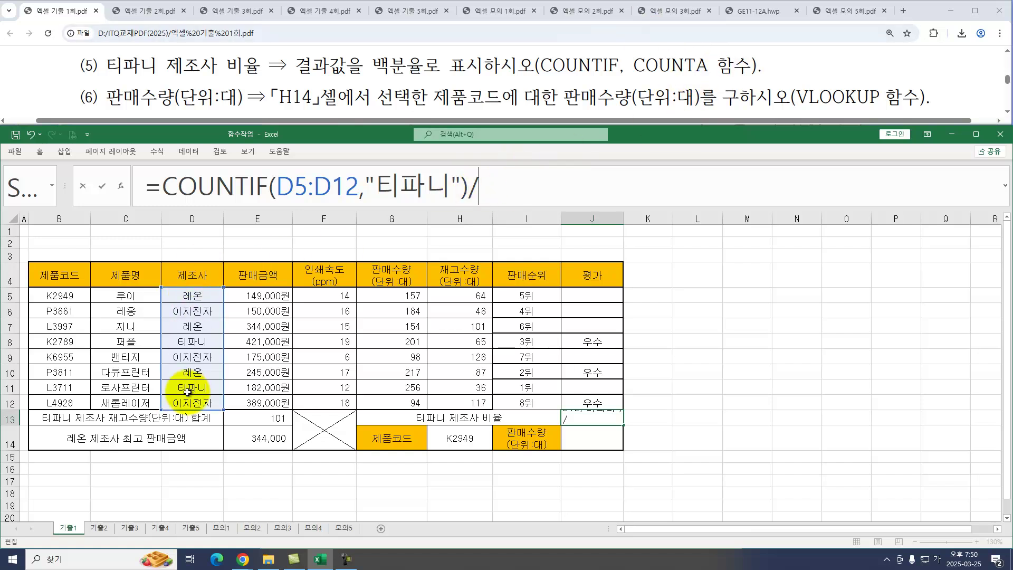
{"action": "type", "text": "채"}
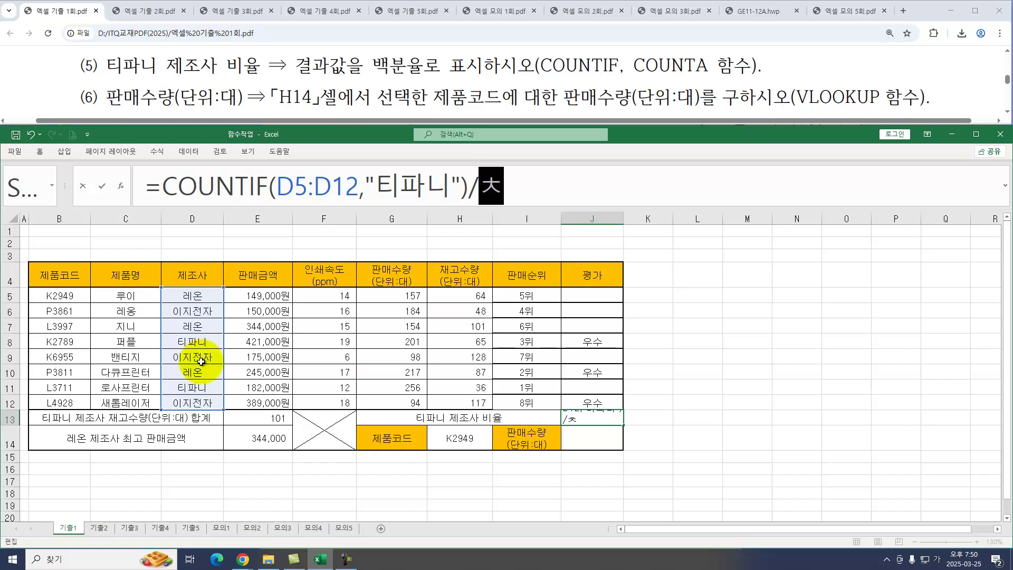
{"action": "key", "text": "BackSpace"}
{"action": "key", "text": "BackSpace"}
{"action": "type", "text": "COUNTA("}
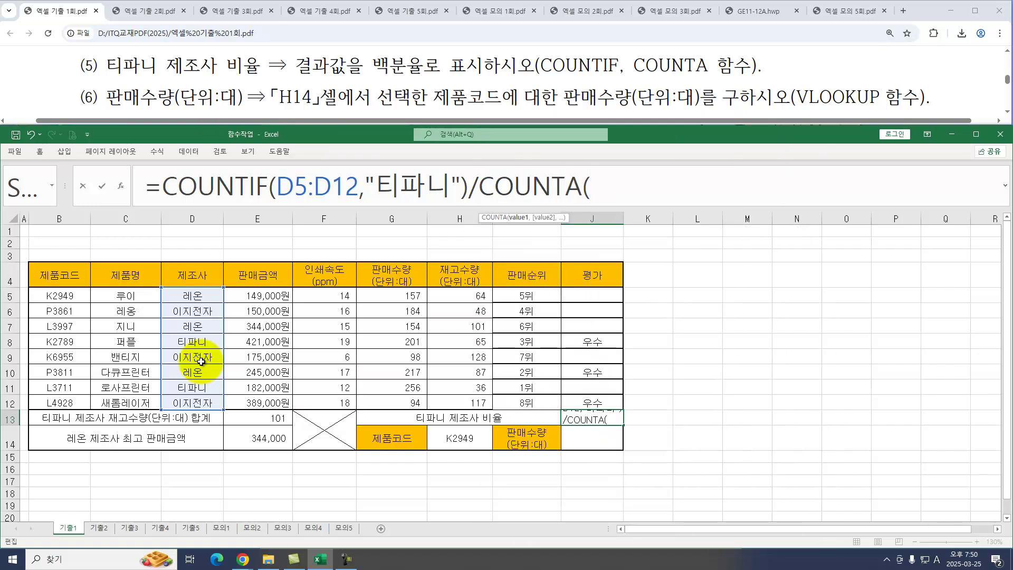
{"action": "left_click_drag", "start_coordinate": [192, 296], "coordinate": [200, 402]}
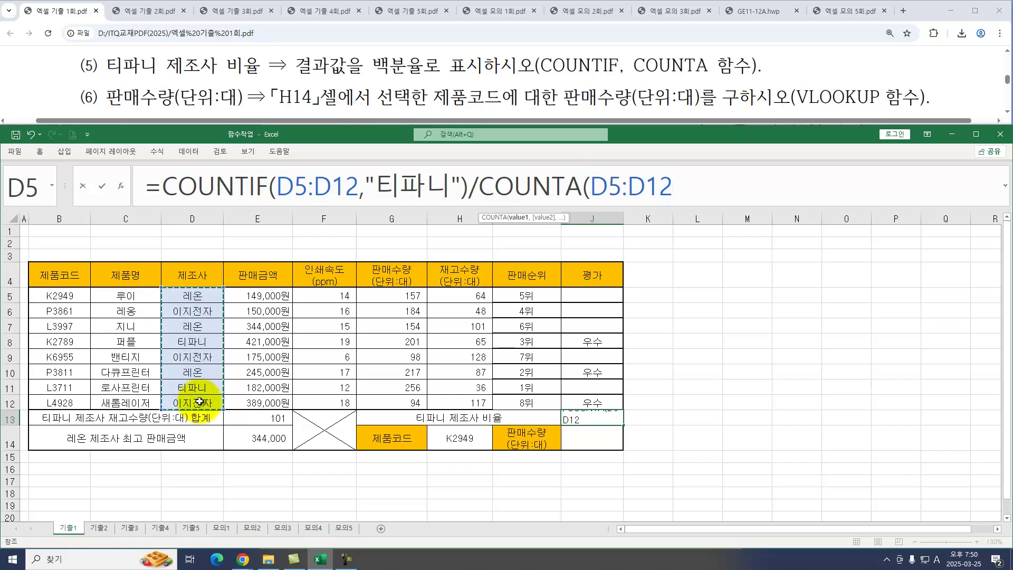
{"action": "type", "text": ")"}
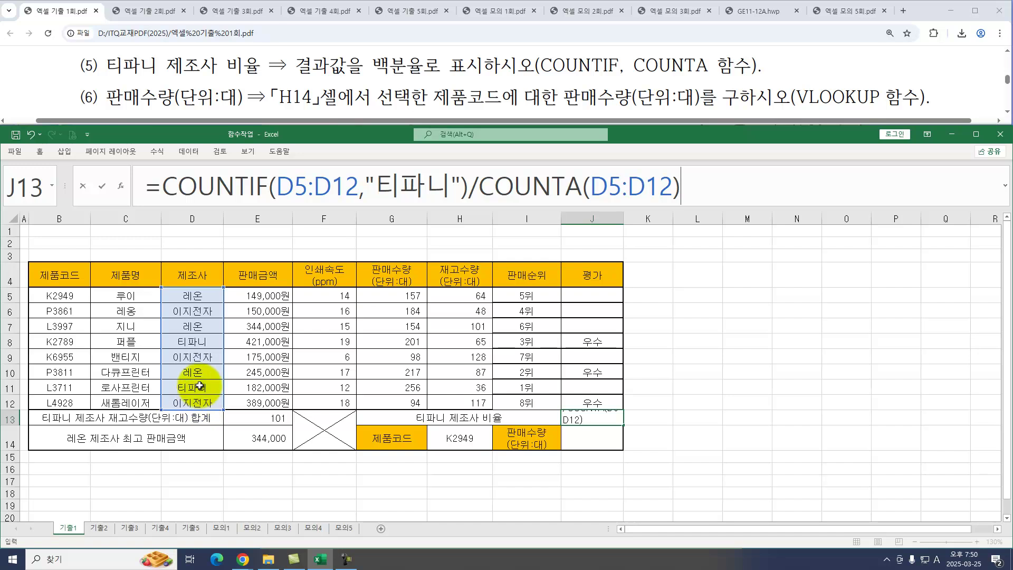
{"action": "left_click_drag", "start_coordinate": [160, 187], "coordinate": [733, 191]}
{"action": "left_click", "coordinate": [468, 189]}
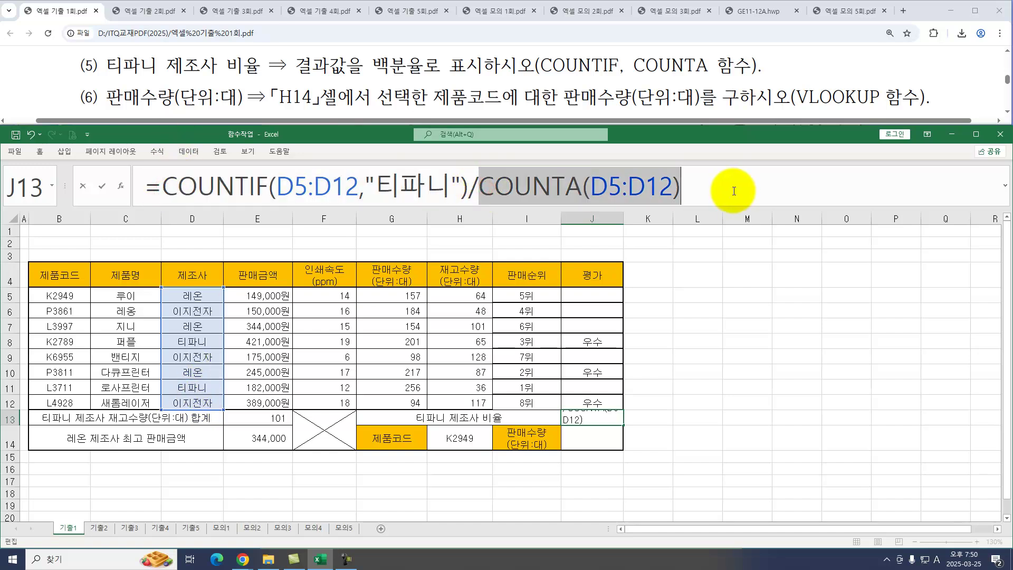
{"action": "key", "text": "Return"}
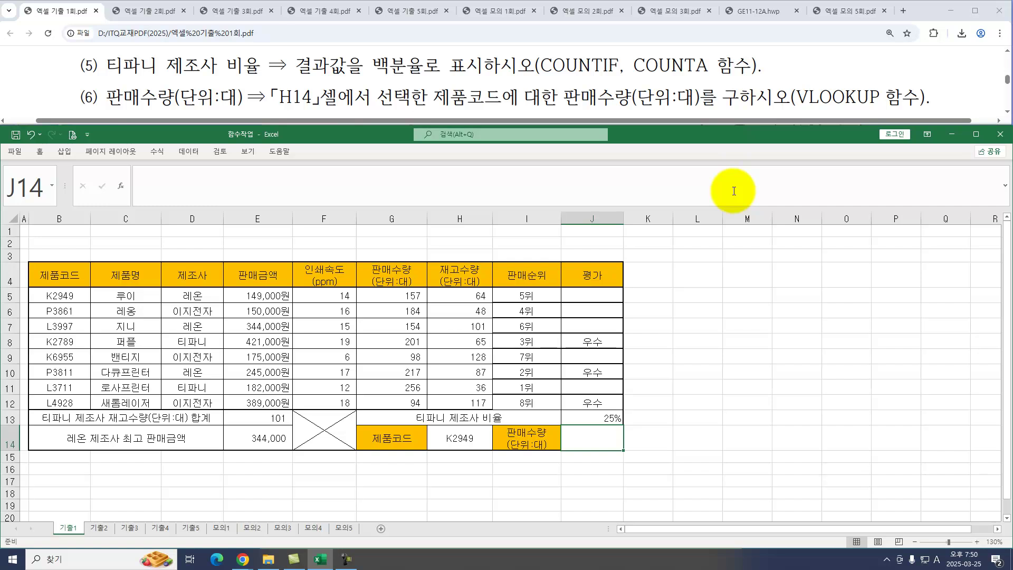
Check the number format applied to the 티파니 제조사 비율 result in cell J13.
{"action": "left_click", "coordinate": [597, 418]}
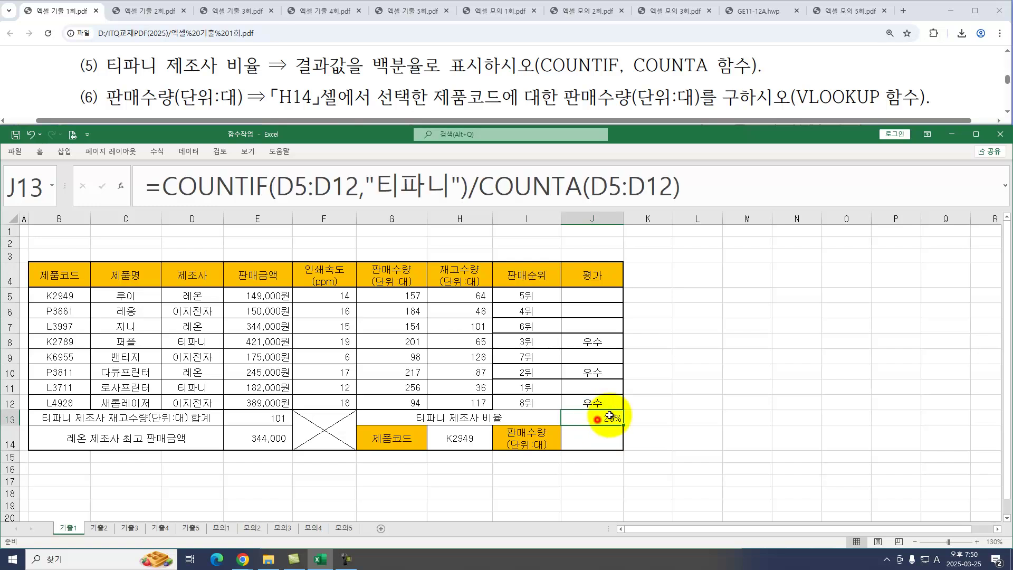
{"action": "left_click", "coordinate": [39, 151]}
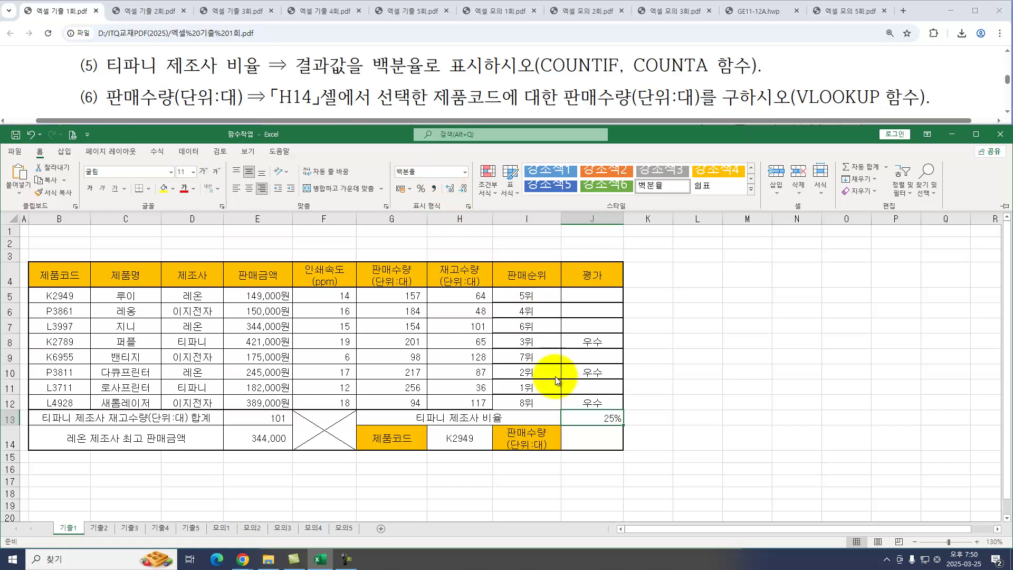
{"action": "left_click", "coordinate": [582, 415]}
Enter 0.25 in the empty cell L13 beside the table and format it as a percentage.
{"action": "left_click", "coordinate": [683, 418]}
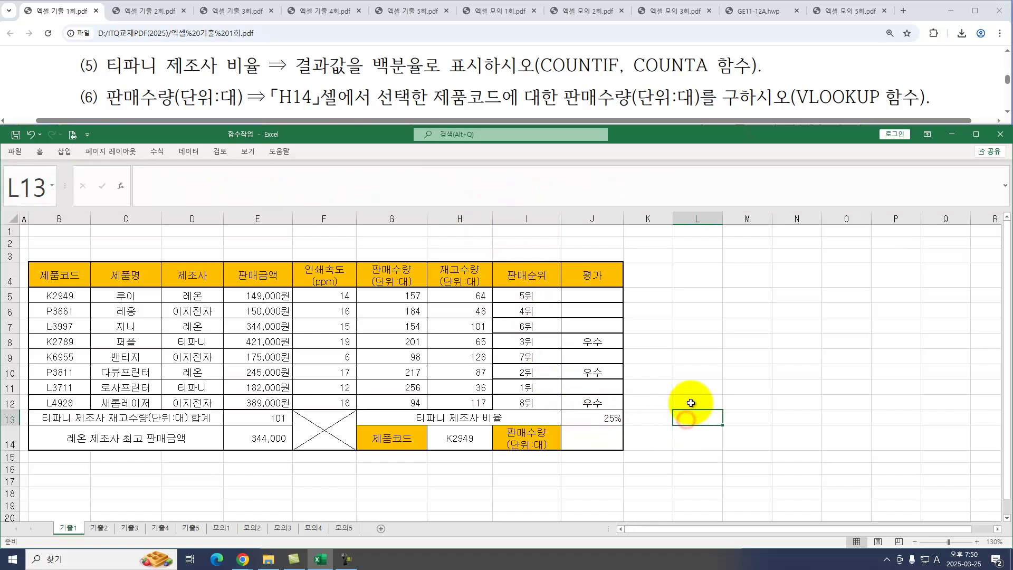
{"action": "type", "text": "0.25"}
{"action": "key", "text": "Return"}
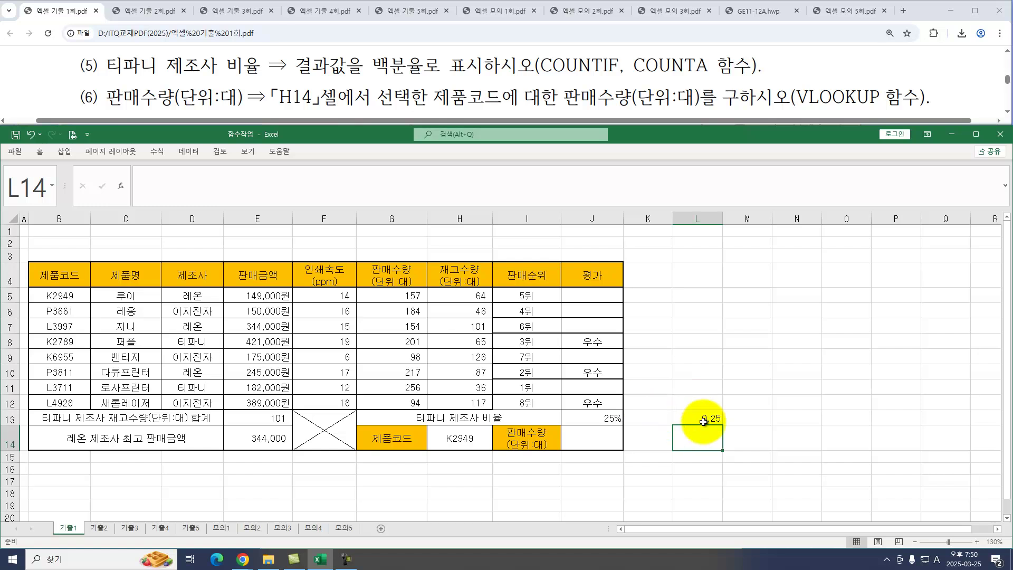
{"action": "left_click", "coordinate": [706, 418]}
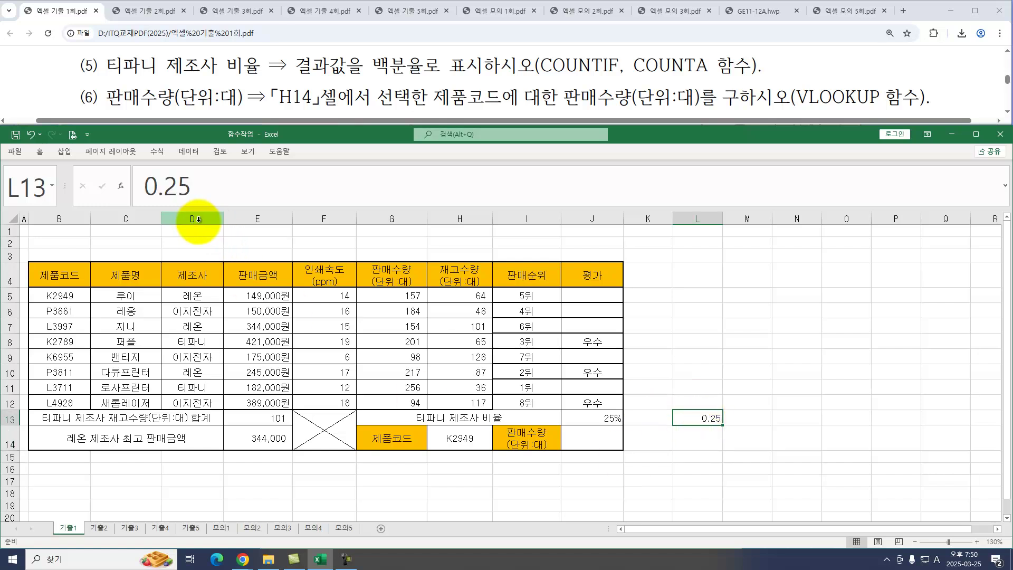
{"action": "left_click", "coordinate": [39, 151]}
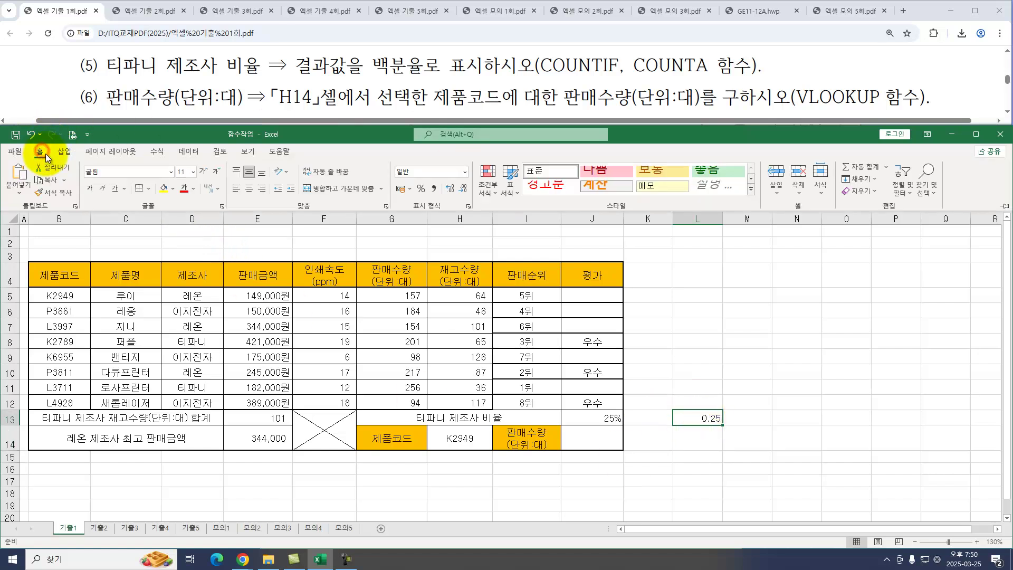
{"action": "left_click", "coordinate": [463, 172]}
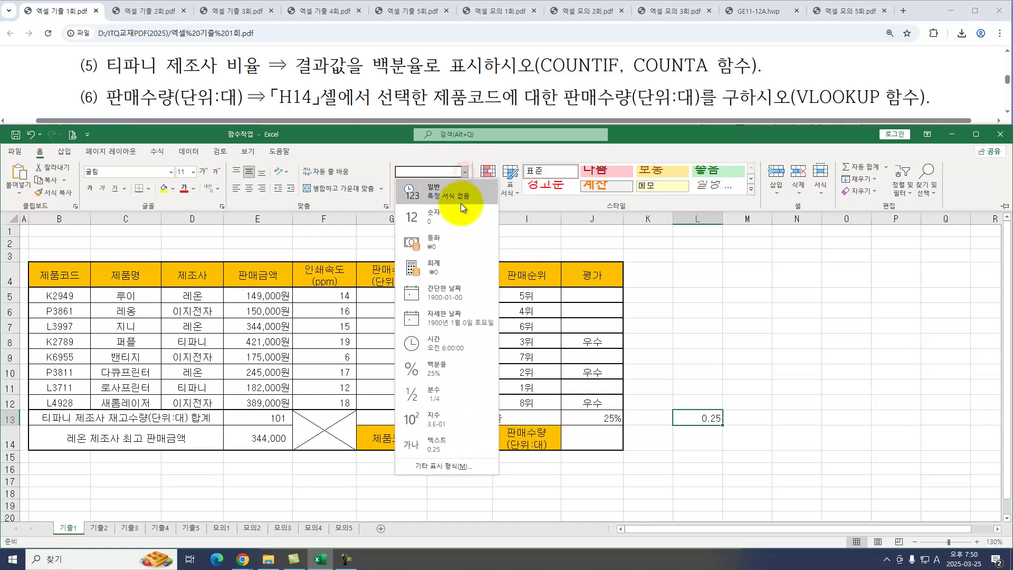
{"action": "left_click", "coordinate": [434, 159]}
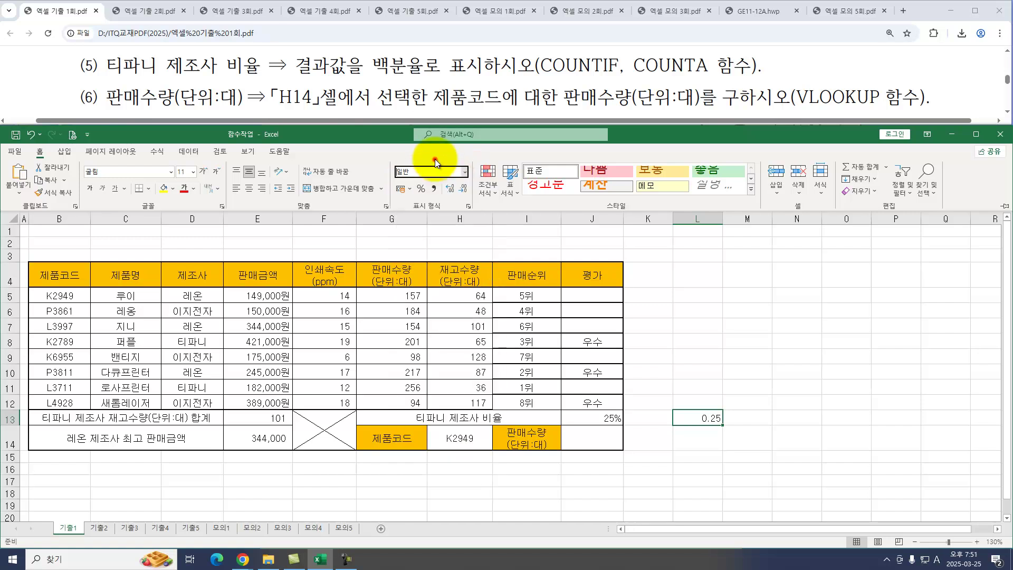
{"action": "left_click", "coordinate": [422, 191]}
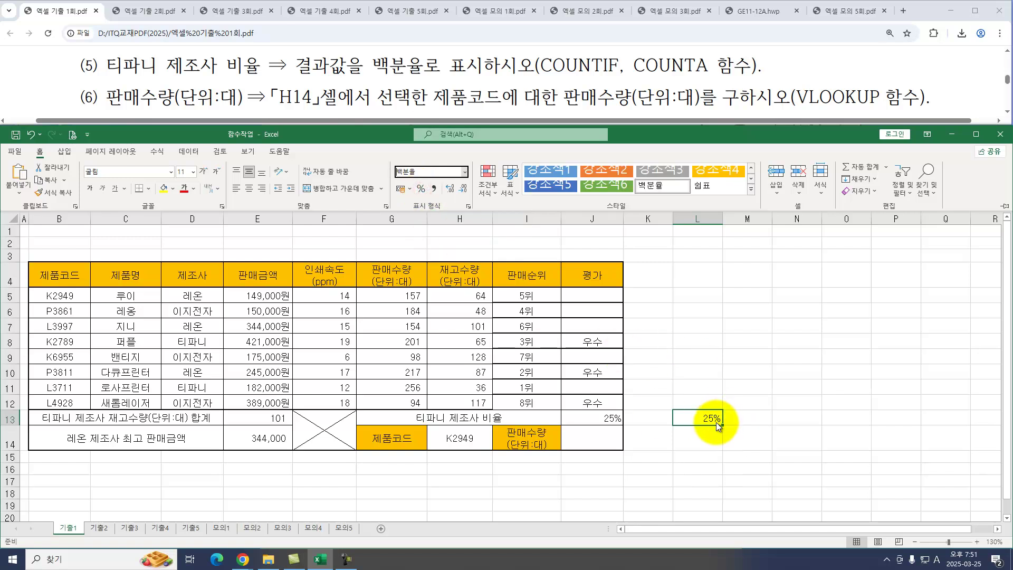
{"action": "key", "text": "ctrl+F1"}
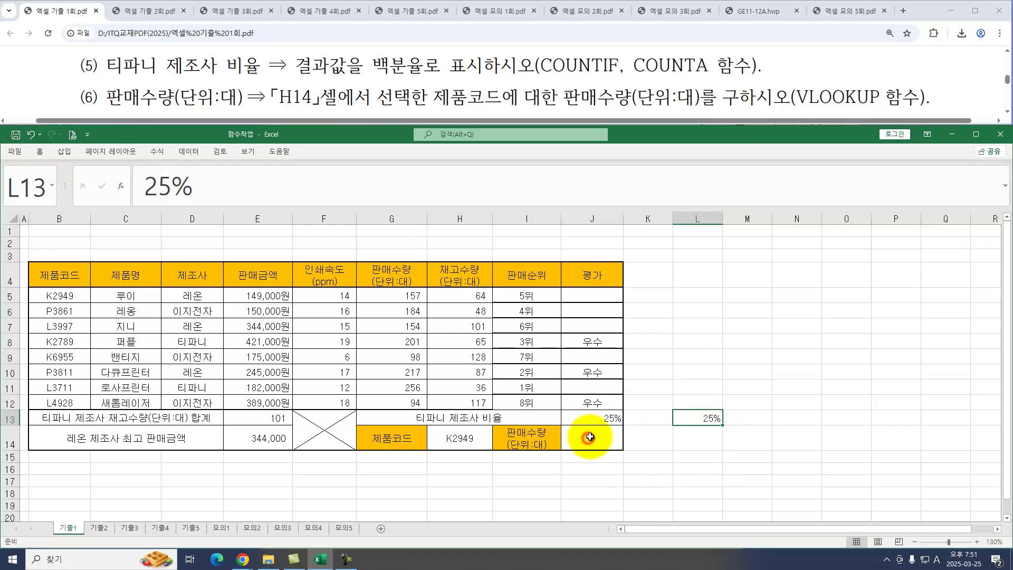
Bring up question (6) in the exam PDF, start a VLOOKUP formula in cell J14 and open its function arguments.
{"action": "left_click", "coordinate": [589, 439]}
{"action": "left_click", "coordinate": [1007, 113]}
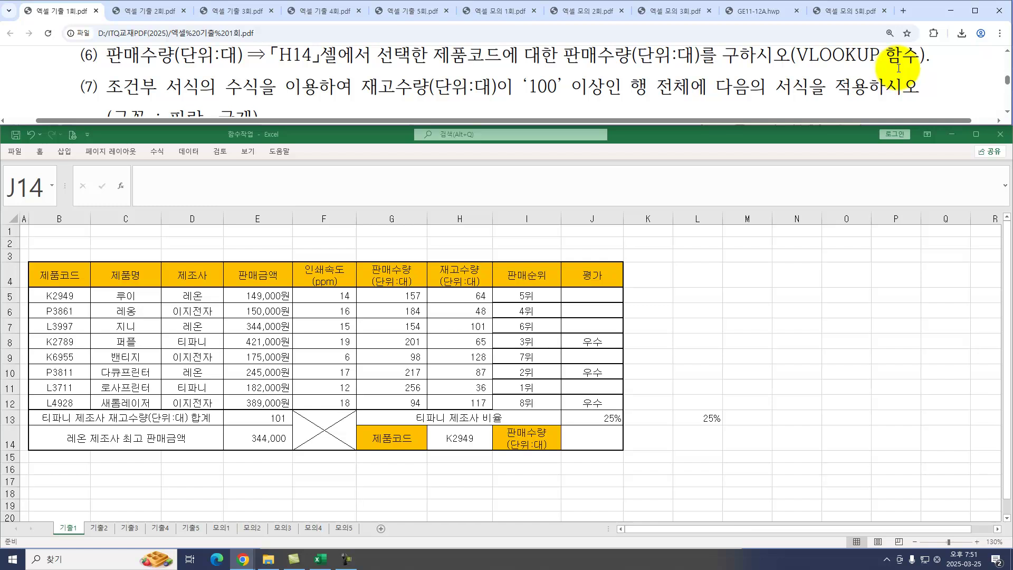
{"action": "left_click", "coordinate": [586, 438]}
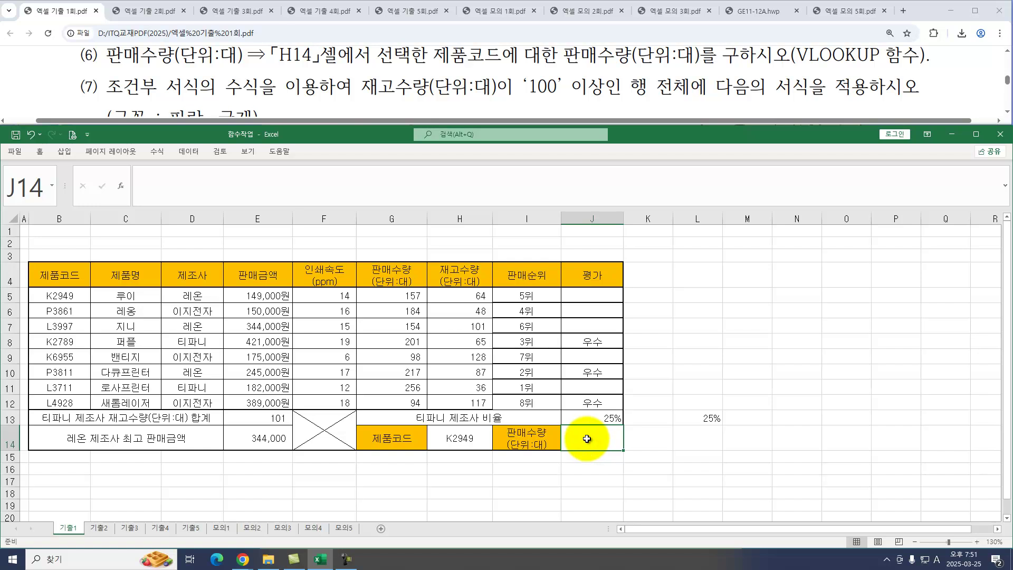
{"action": "type", "text": "=VLOOKUP("}
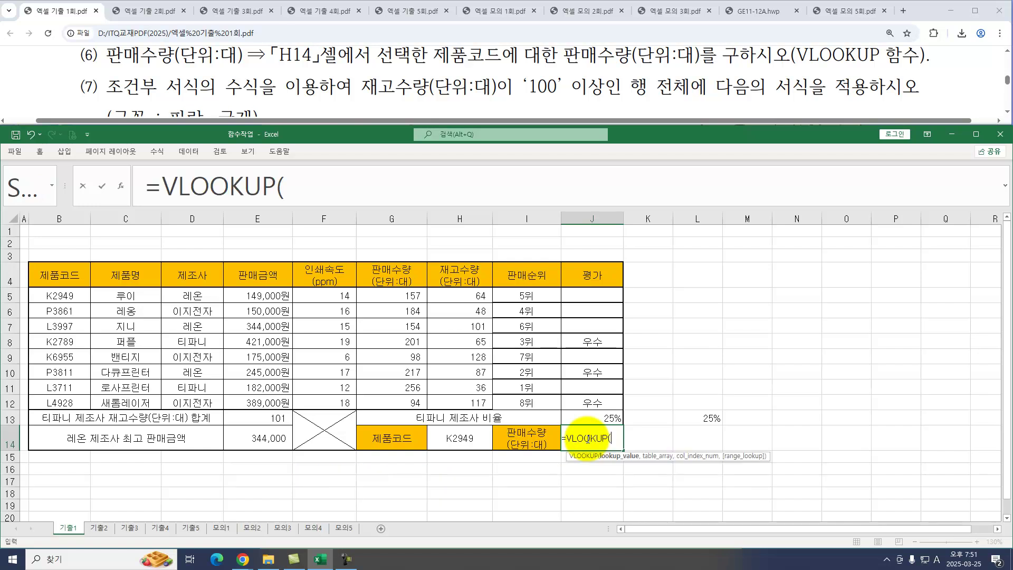
{"action": "key", "text": "ctrl+a"}
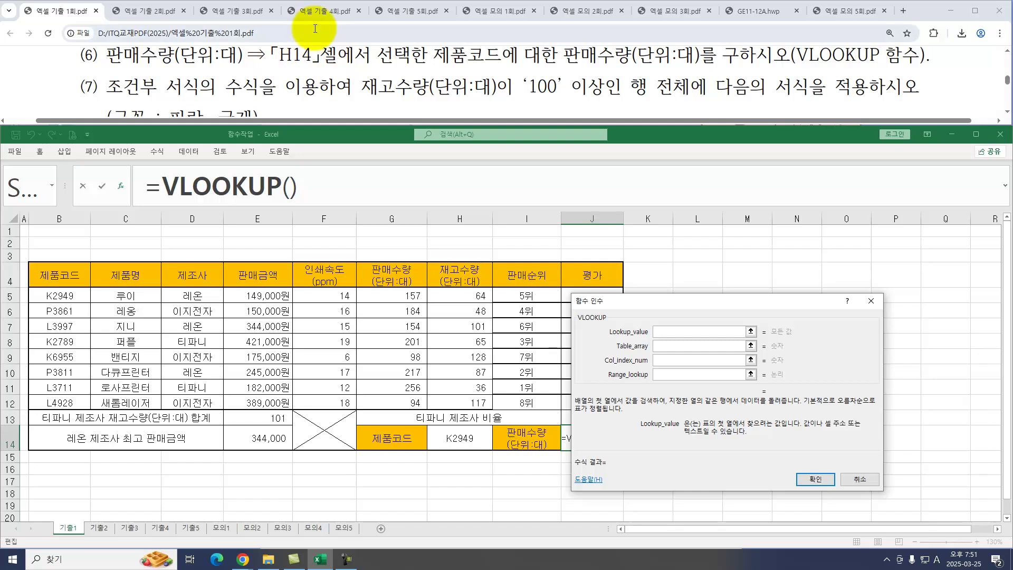
{"action": "left_click_drag", "start_coordinate": [656, 302], "coordinate": [716, 272]}
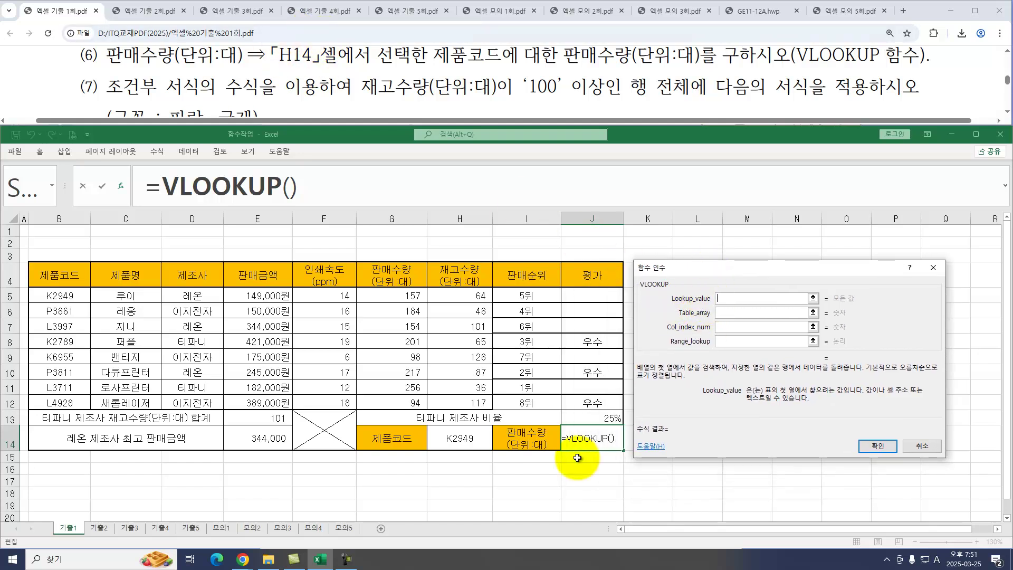
Set the VLOOKUP Lookup_value to H14 and the Table_array to the range B5:G12, from 제품코드 through 판매수량.
{"action": "left_click", "coordinate": [456, 437]}
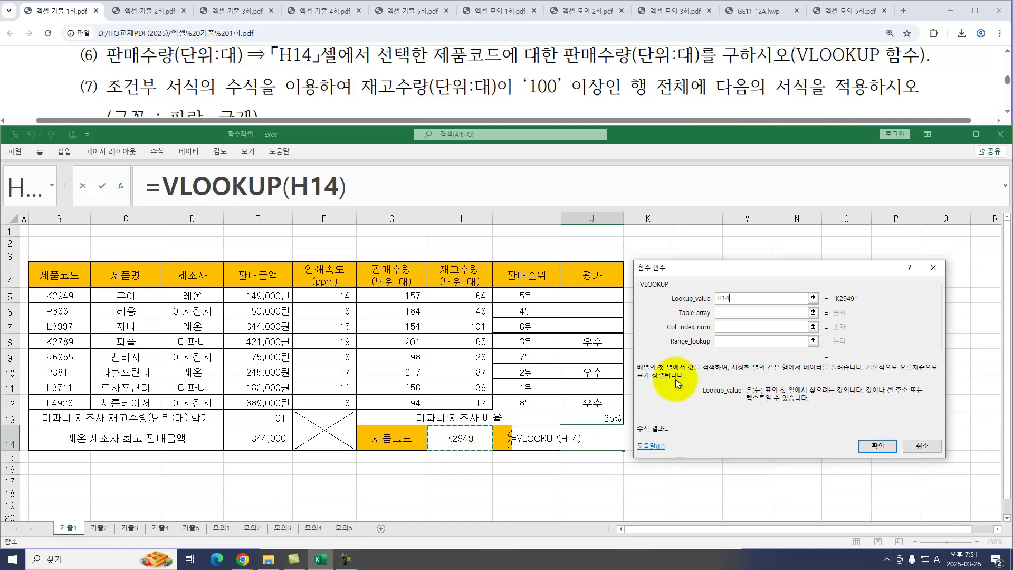
{"action": "left_click", "coordinate": [726, 313]}
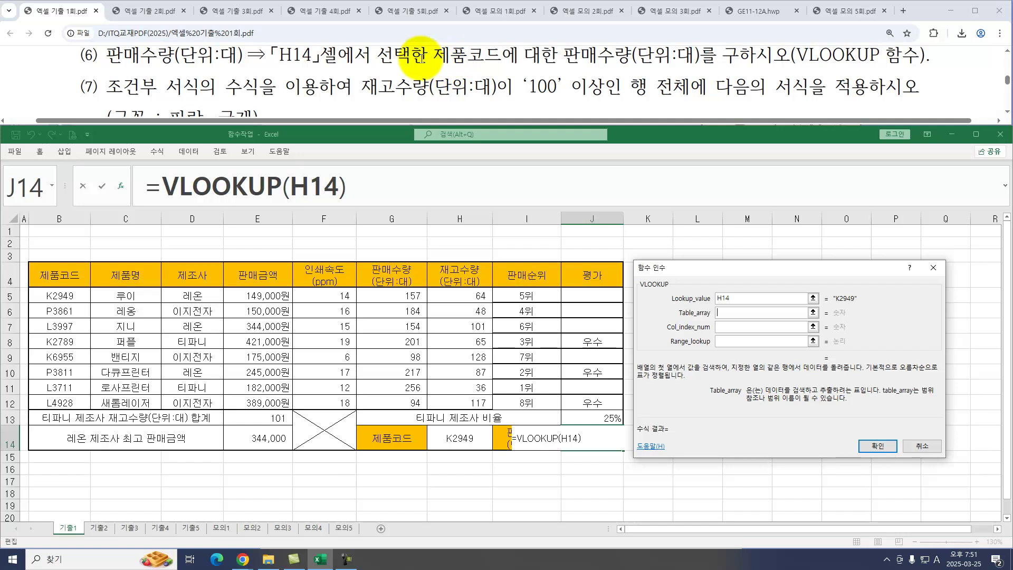
{"action": "left_click_drag", "start_coordinate": [434, 56], "coordinate": [673, 61]}
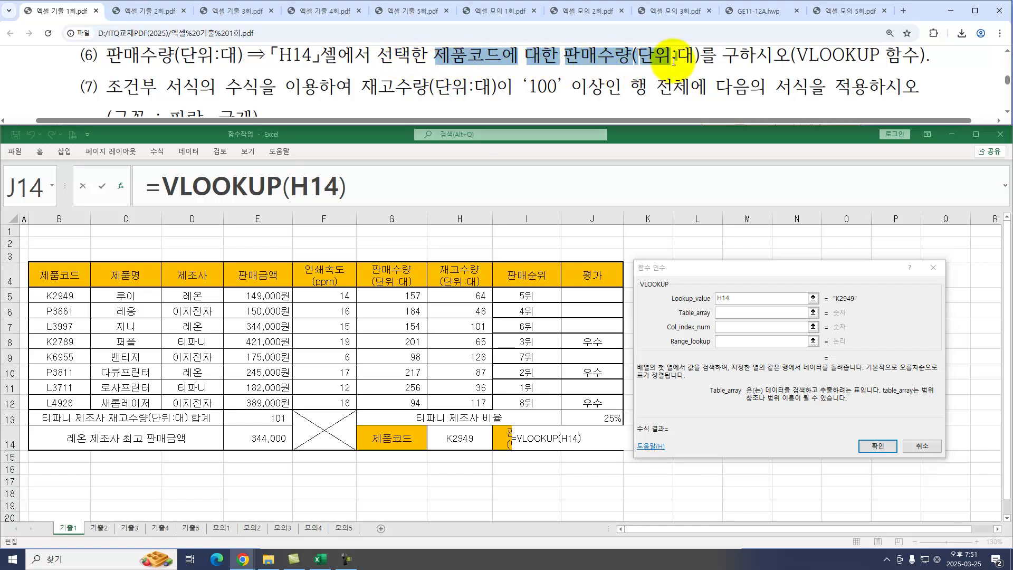
{"action": "left_click", "coordinate": [736, 313]}
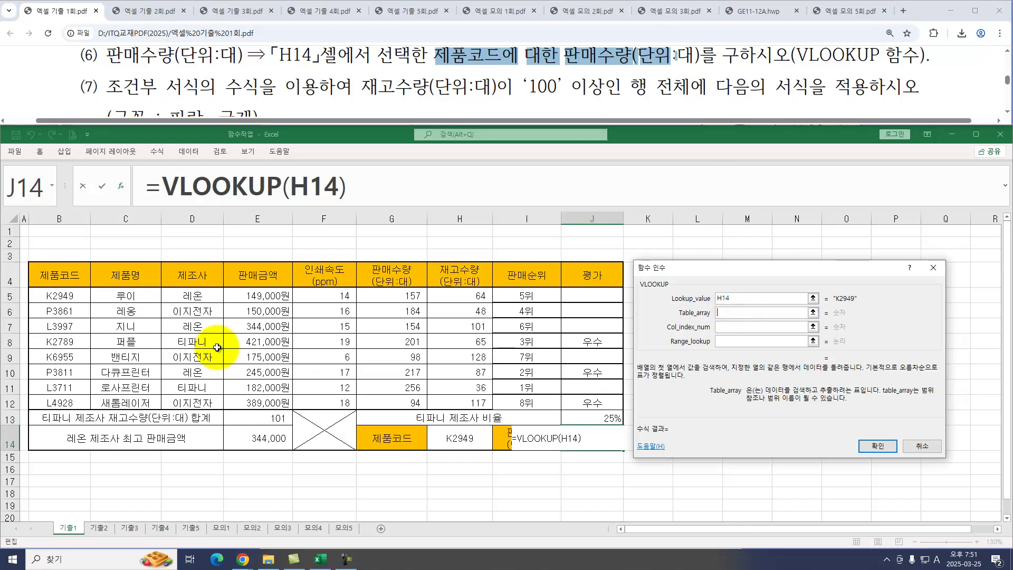
{"action": "left_click_drag", "start_coordinate": [61, 295], "coordinate": [393, 402]}
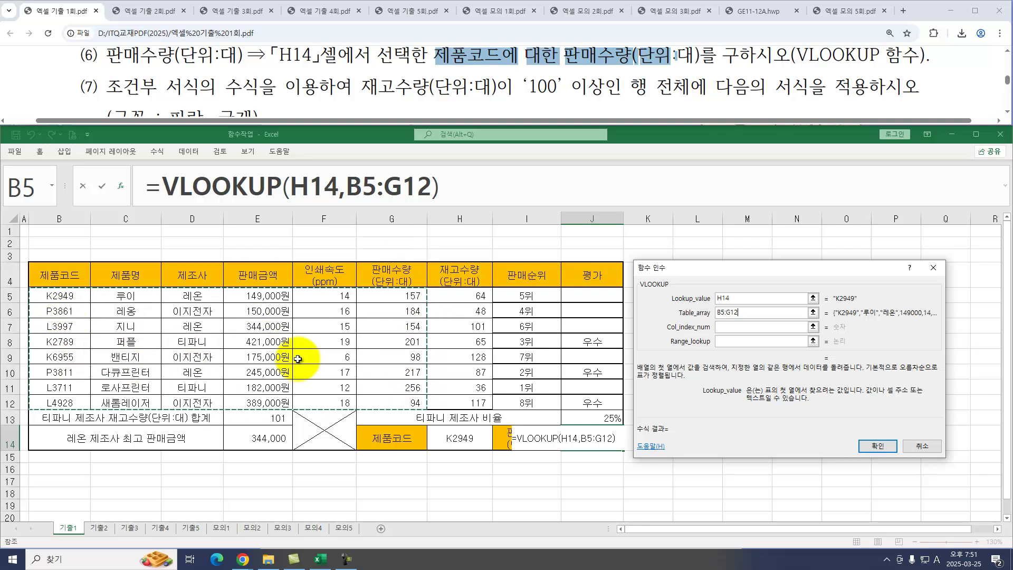
Set the Col_index_num to 6 and the Range_lookup to 0, and accept the VLOOKUP formula.
{"action": "left_click", "coordinate": [731, 330]}
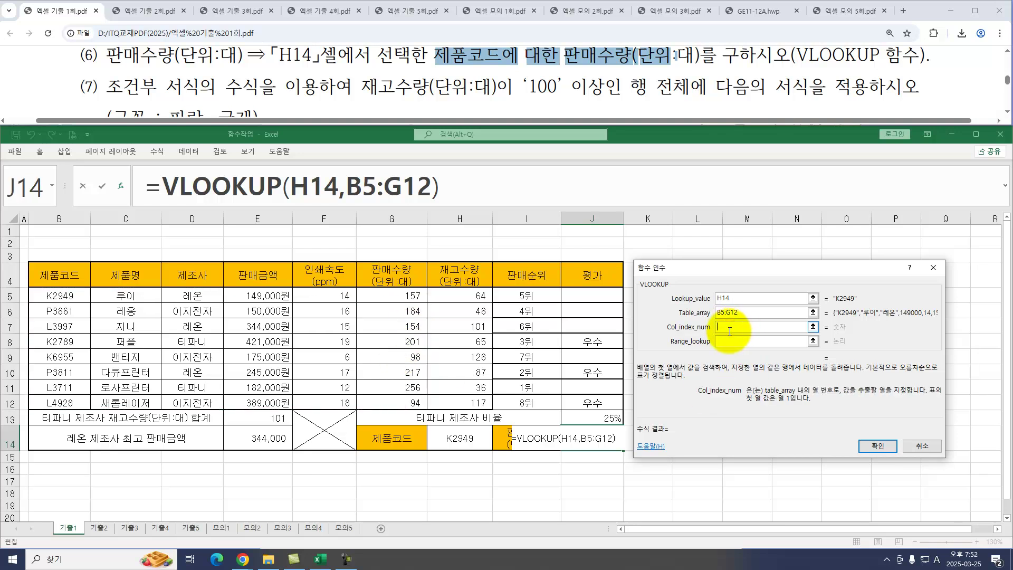
{"action": "type", "text": "6"}
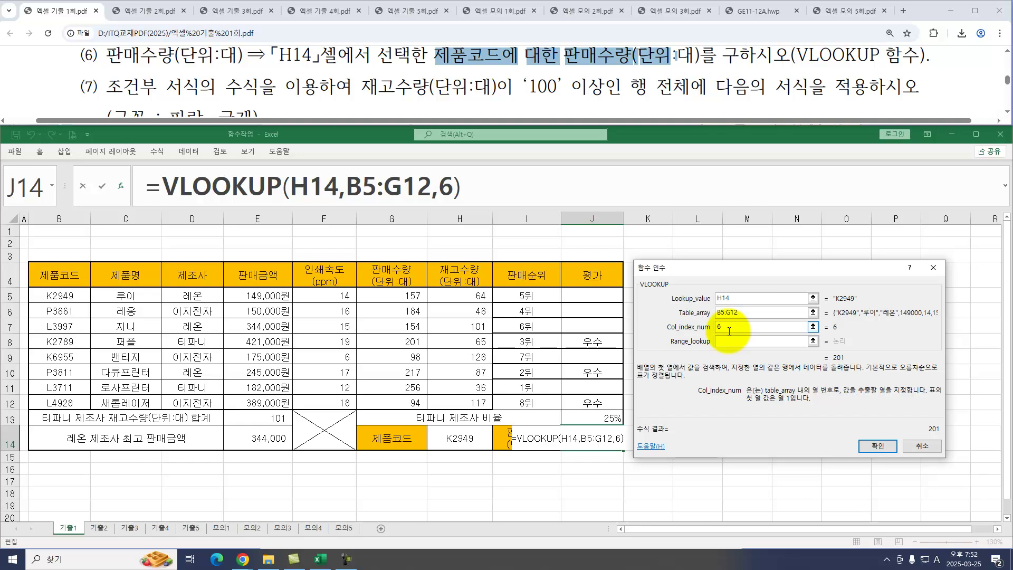
{"action": "left_click", "coordinate": [728, 339]}
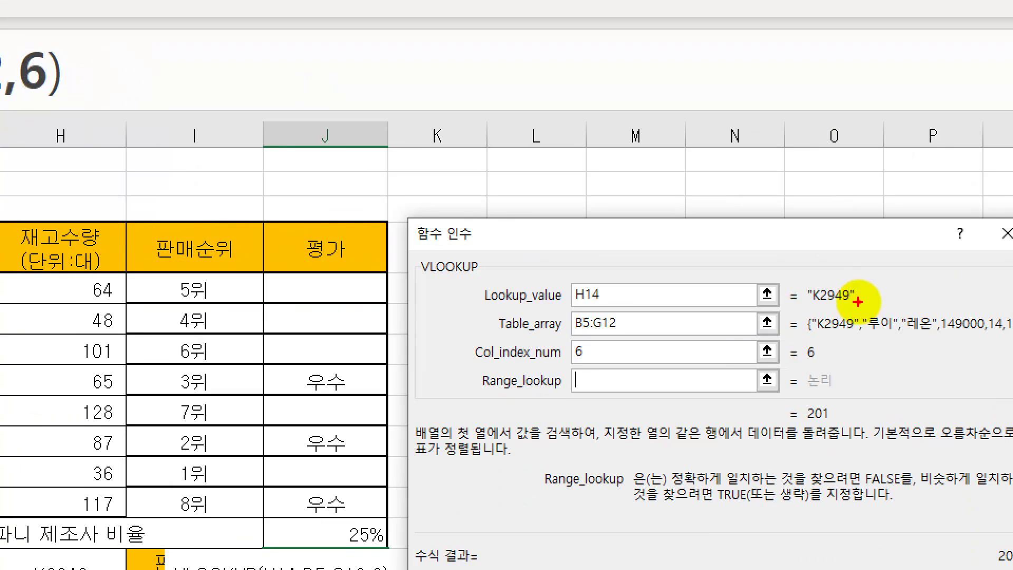
{"action": "mouse_move", "coordinate": [850, 307]}
{"action": "left_mouse_down"}
{"action": "mouse_move", "coordinate": [870, 269]}
{"action": "mouse_move", "coordinate": [845, 313]}
{"action": "left_mouse_up"}
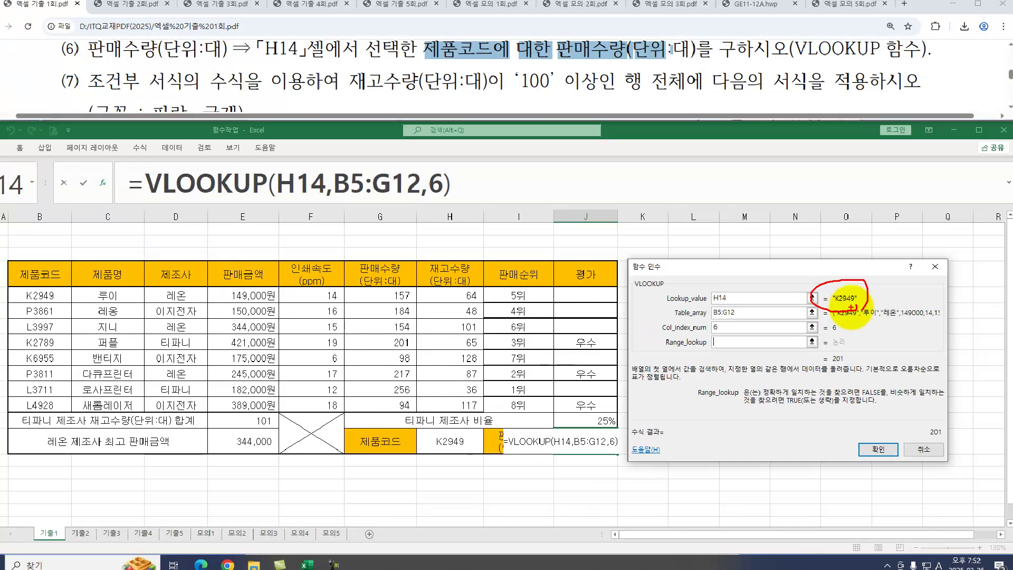
{"action": "key", "text": "Escape"}
{"action": "type", "text": "0"}
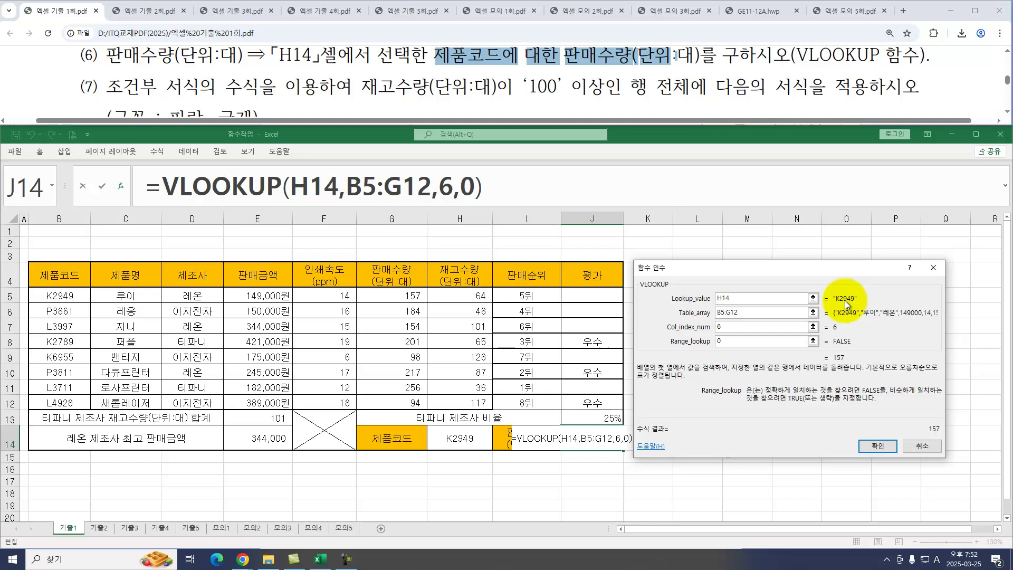
{"action": "left_click", "coordinate": [869, 445]}
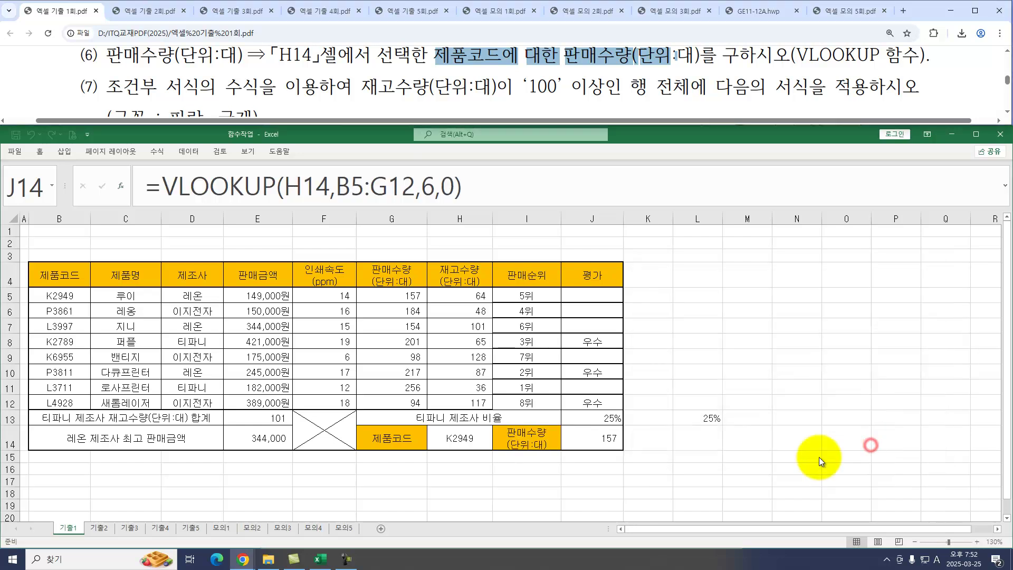
Choose the product code L3997 for cell H14 to test the VLOOKUP formula.
{"action": "left_click", "coordinate": [458, 436]}
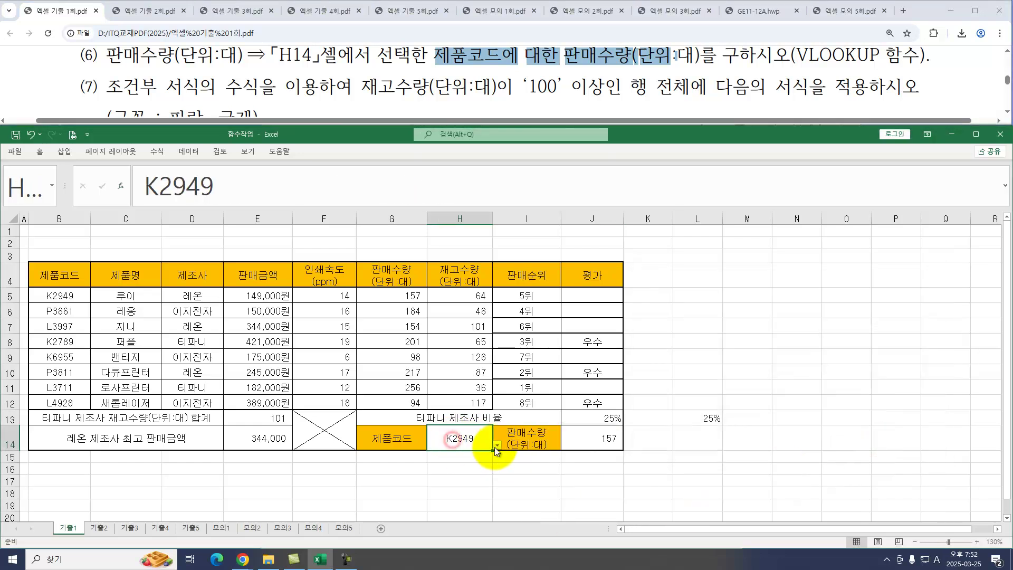
{"action": "left_click", "coordinate": [497, 445]}
{"action": "left_click", "coordinate": [477, 478]}
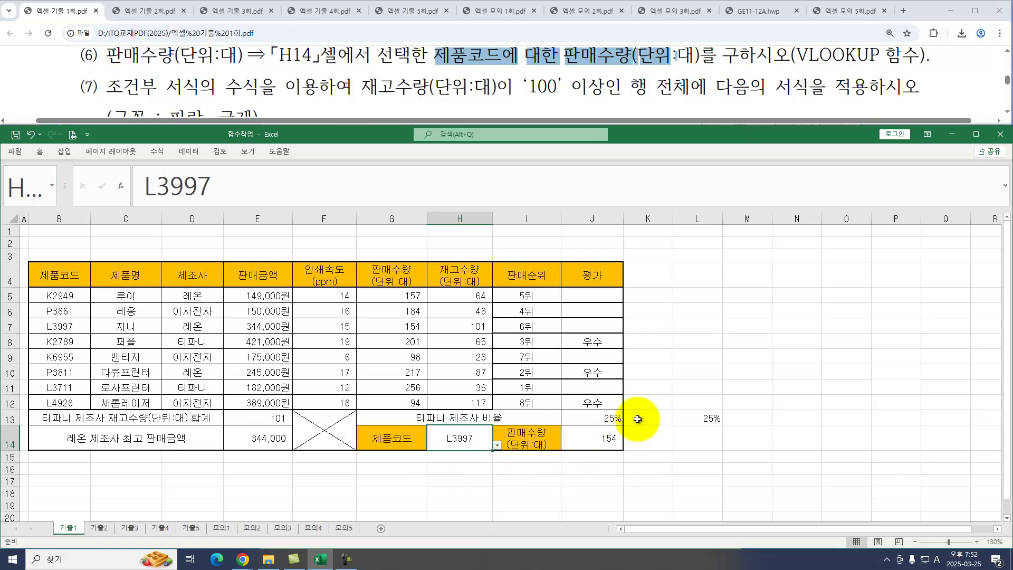
Go to the 기출2 sheet and the 엑셀 기출 2회.pdf exam, and highlight the AND function and both conditions in question (1).
{"action": "left_click", "coordinate": [456, 324]}
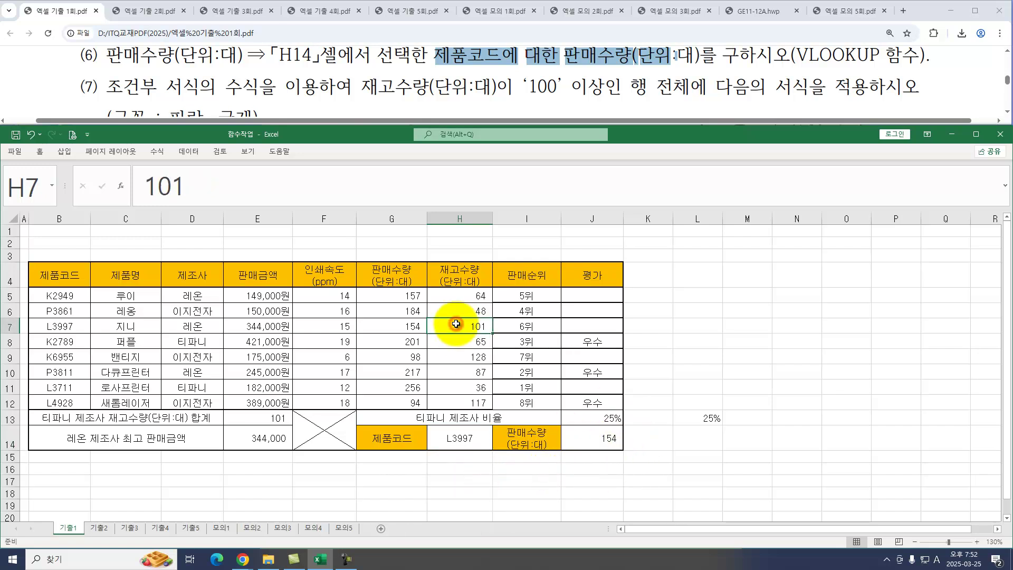
{"action": "left_click", "coordinate": [100, 532]}
{"action": "left_click", "coordinate": [305, 364]}
{"action": "key", "text": "Up"}
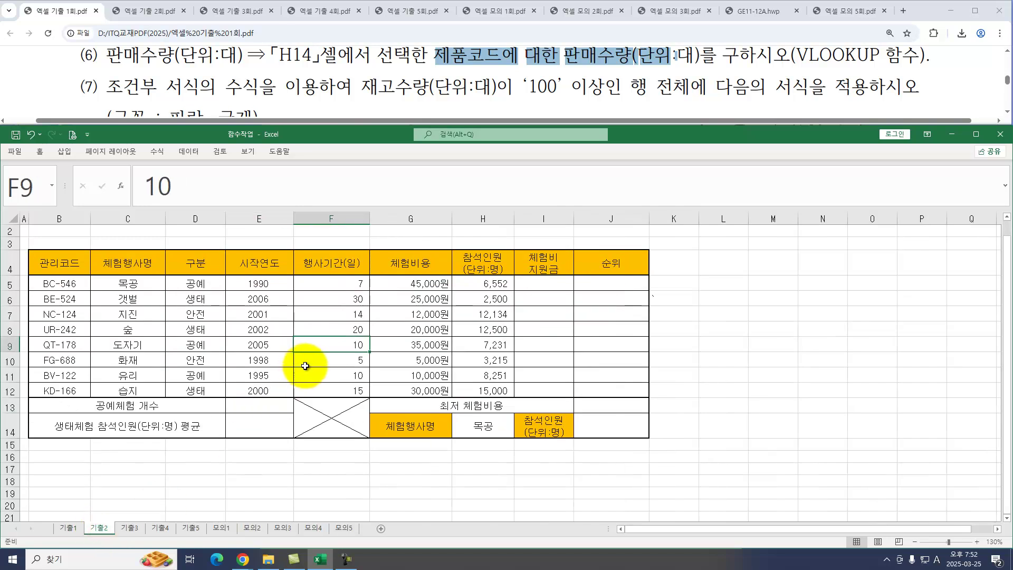
{"action": "left_click", "coordinate": [152, 11]}
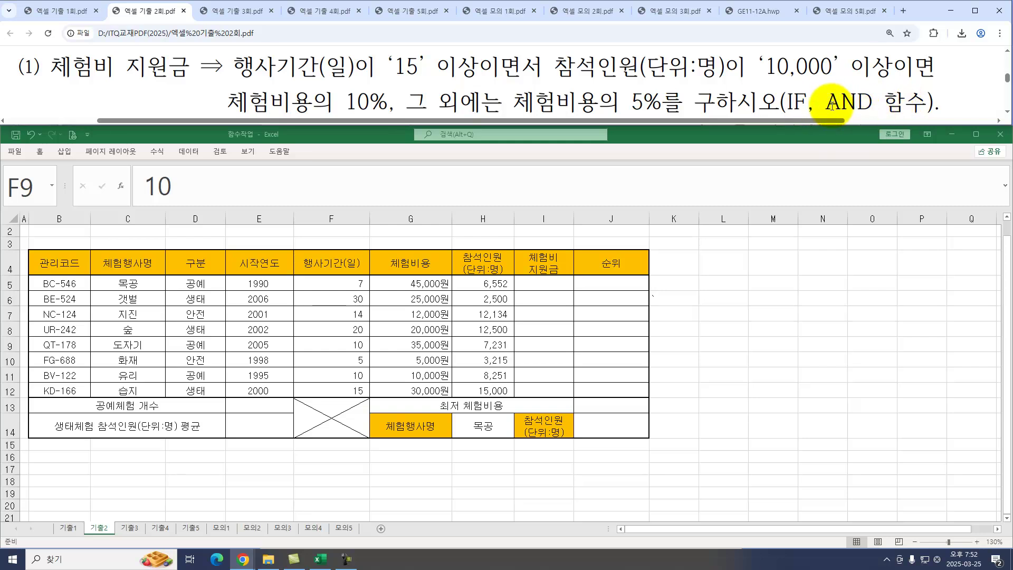
{"action": "left_click_drag", "start_coordinate": [827, 103], "coordinate": [869, 104]}
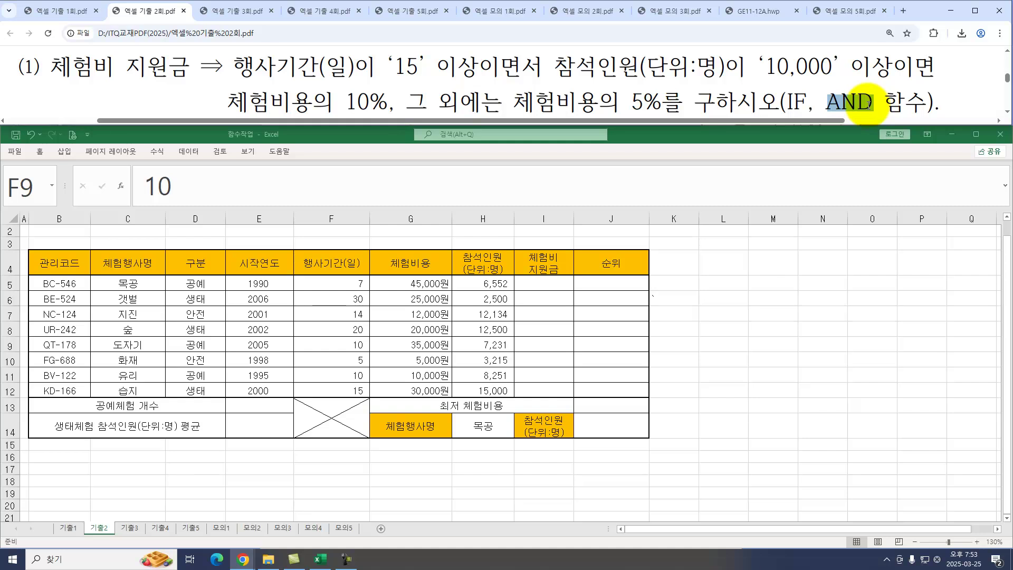
{"action": "left_click_drag", "start_coordinate": [238, 69], "coordinate": [481, 70]}
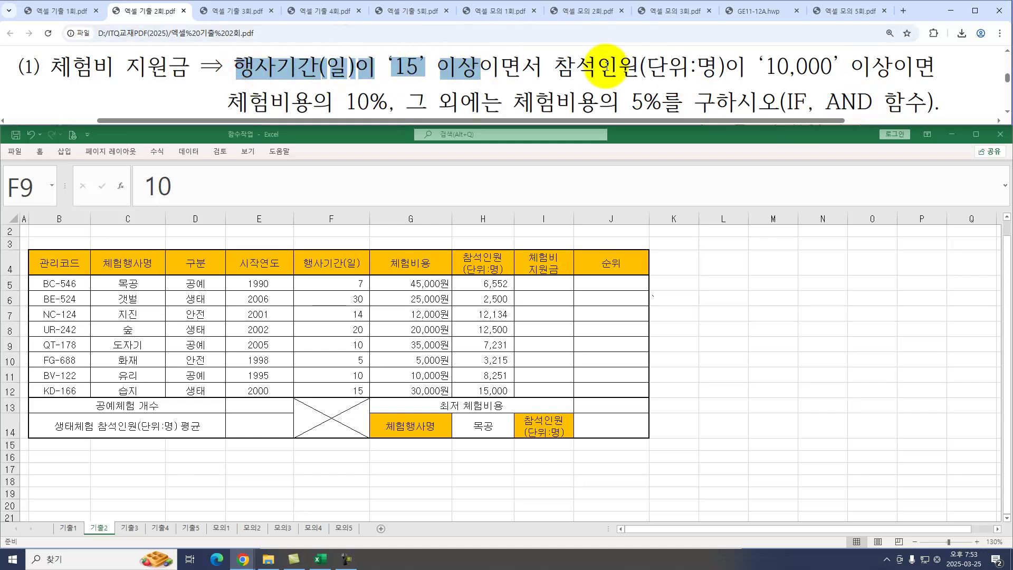
{"action": "left_click_drag", "start_coordinate": [557, 68], "coordinate": [889, 72]}
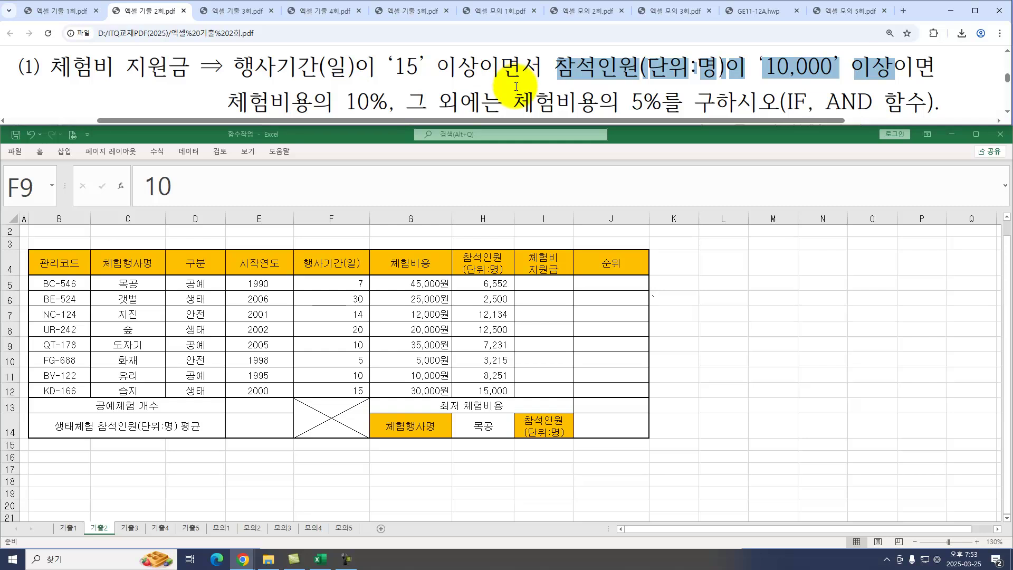
Enter an AND formula in cell I5 with Logical1 F5>=15 and Logical2 H5>=10000.
{"action": "left_click", "coordinate": [546, 285]}
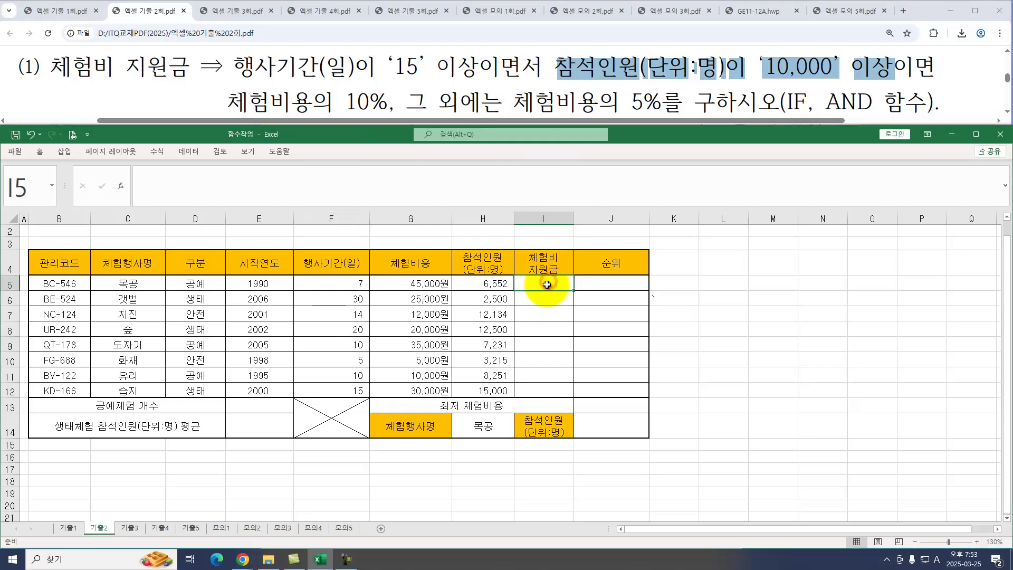
{"action": "type", "text": "=AND"}
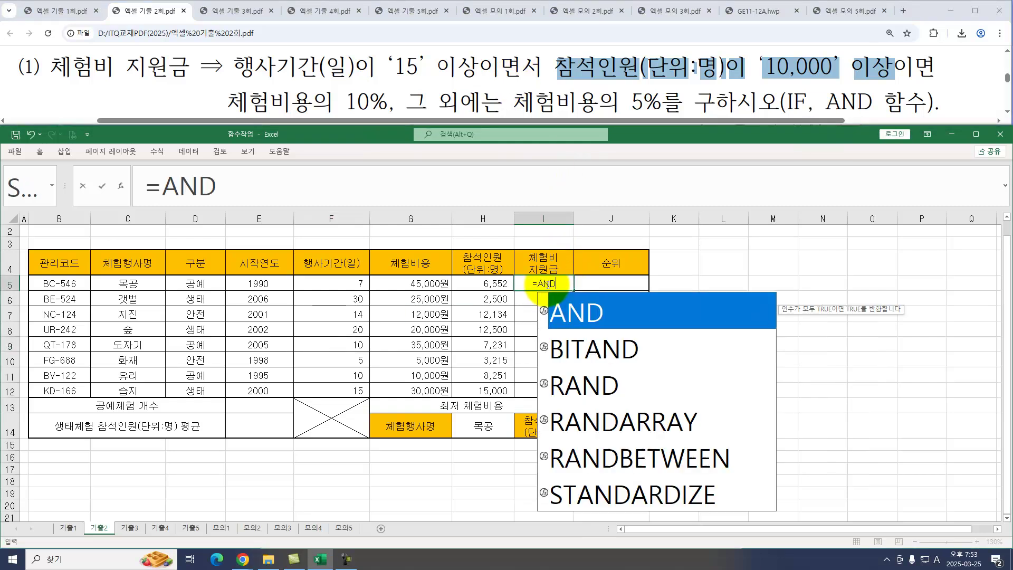
{"action": "type", "text": "("}
{"action": "key", "text": "ctrl+a"}
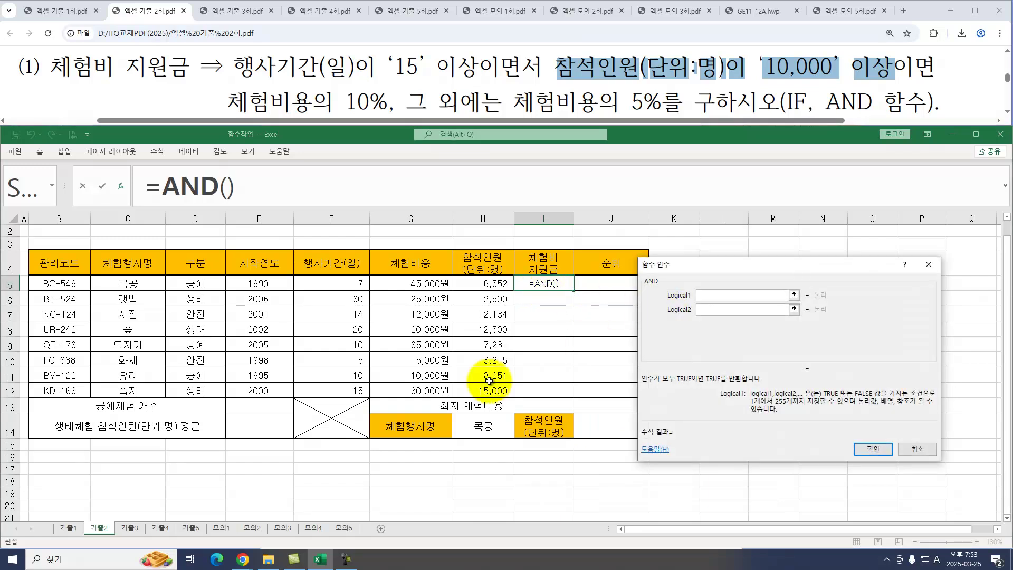
{"action": "left_click", "coordinate": [335, 284]}
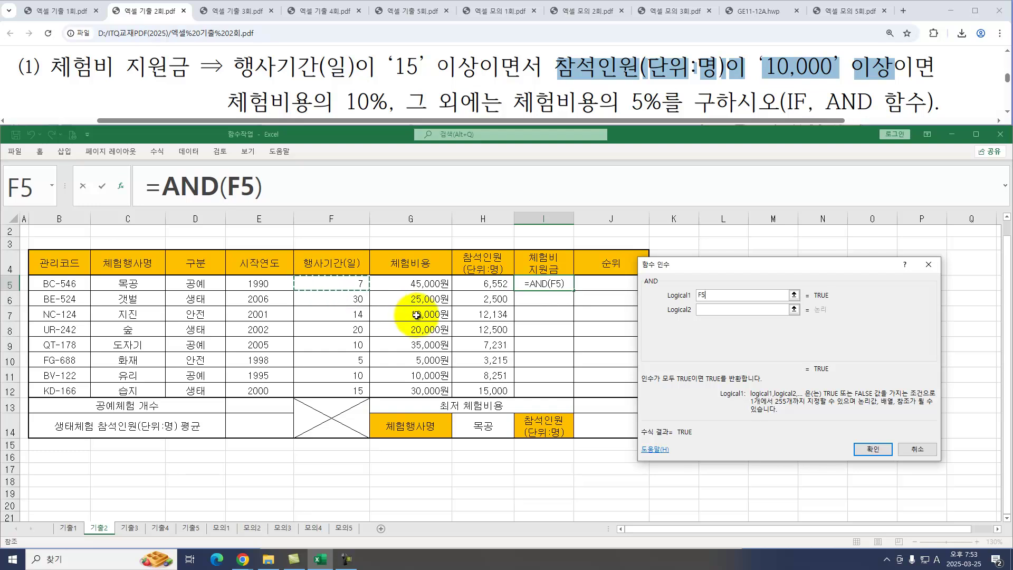
{"action": "type", "text": ">=15"}
{"action": "key", "text": "Tab"}
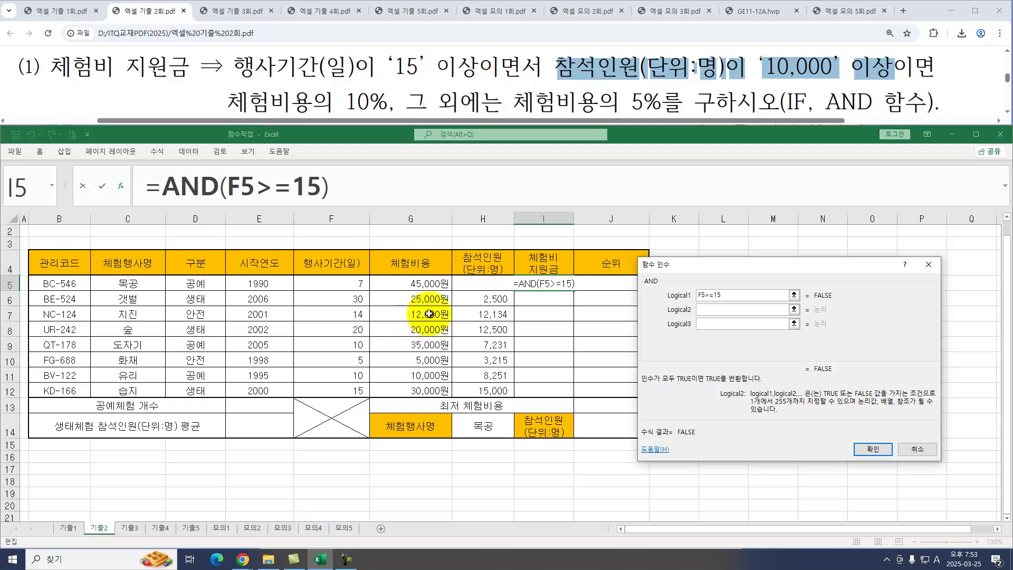
{"action": "left_click", "coordinate": [483, 281]}
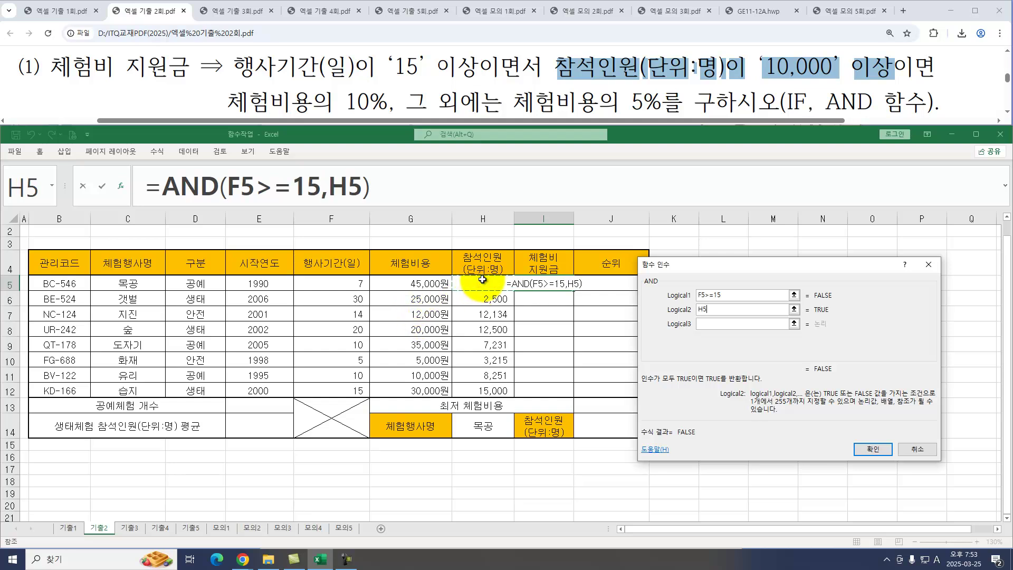
{"action": "type", "text": ">="}
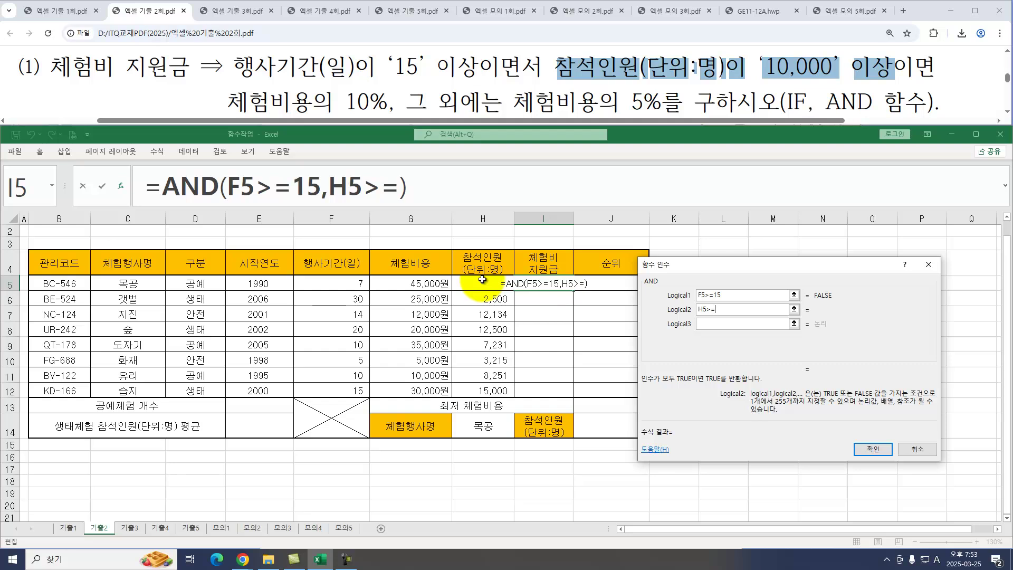
{"action": "type", "text": "10000"}
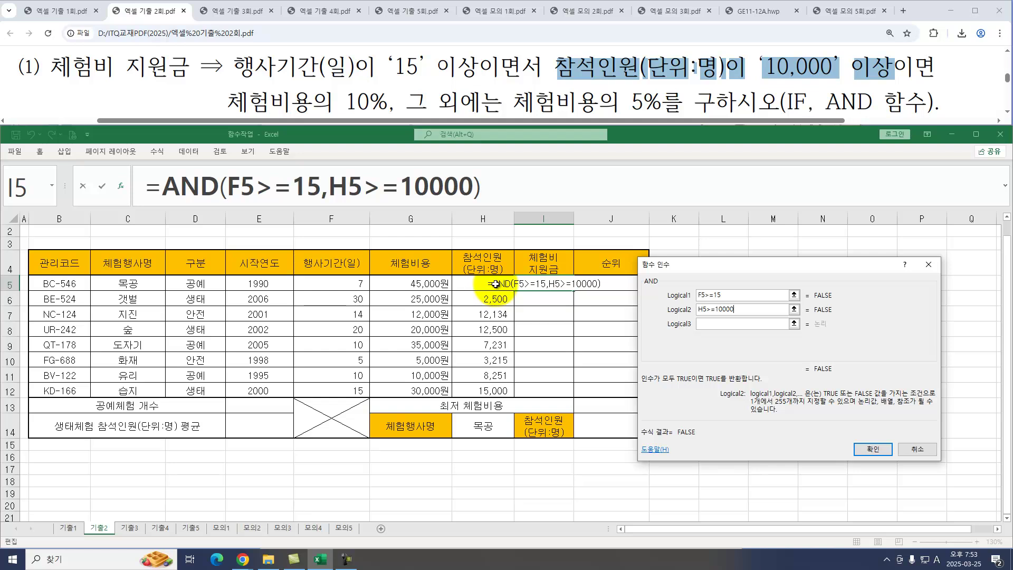
{"action": "left_click", "coordinate": [876, 448]}
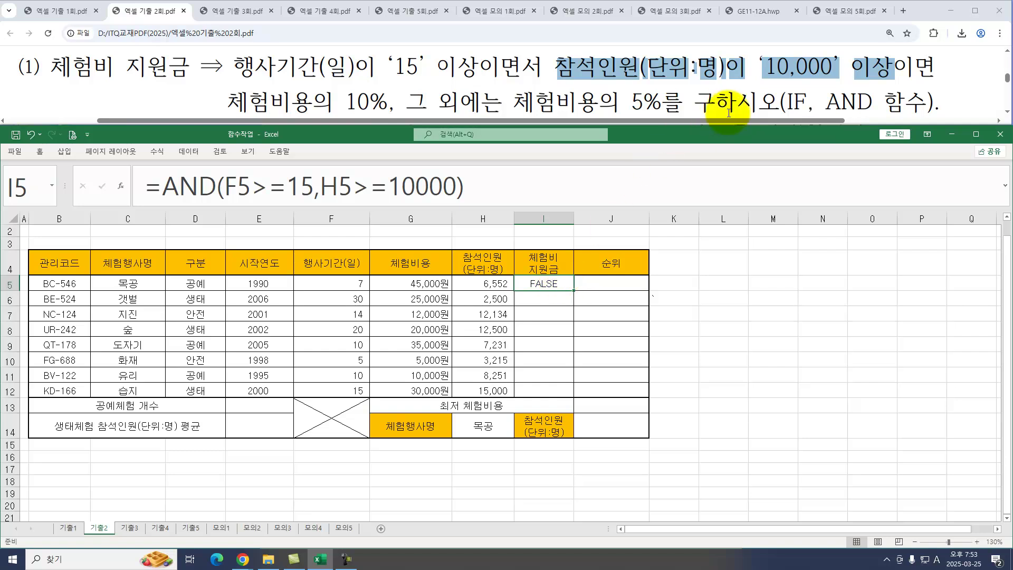
Cut the AND expression from I5, start an IF formula in its place and paste the expression as the Logical_test.
{"action": "left_click_drag", "start_coordinate": [167, 198], "coordinate": [539, 194]}
{"action": "right_click", "coordinate": [431, 183]}
{"action": "left_click", "coordinate": [467, 211]}
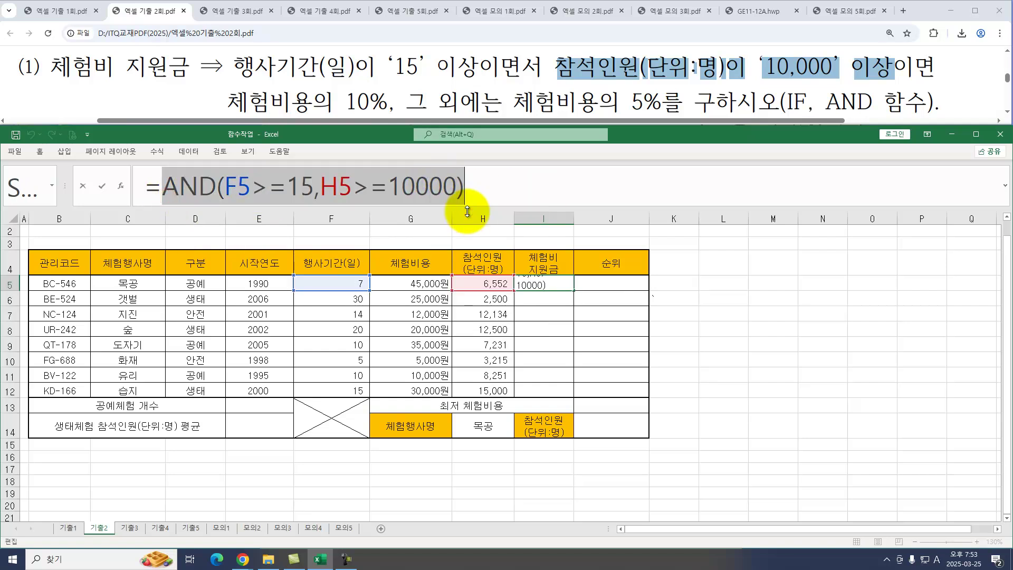
{"action": "type", "text": "IF("}
{"action": "key", "text": "ctrl+a"}
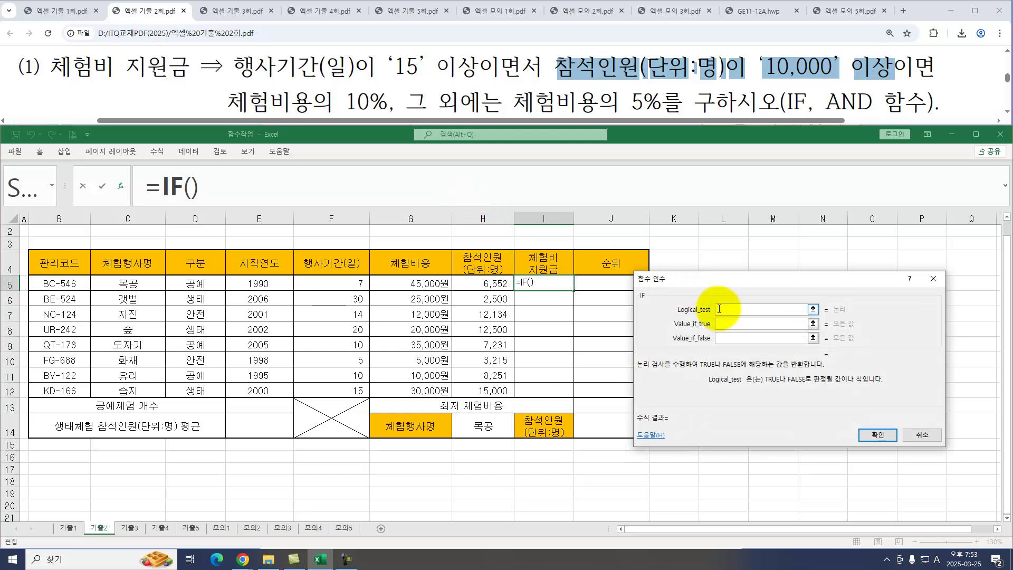
{"action": "key", "text": "ctrl+v"}
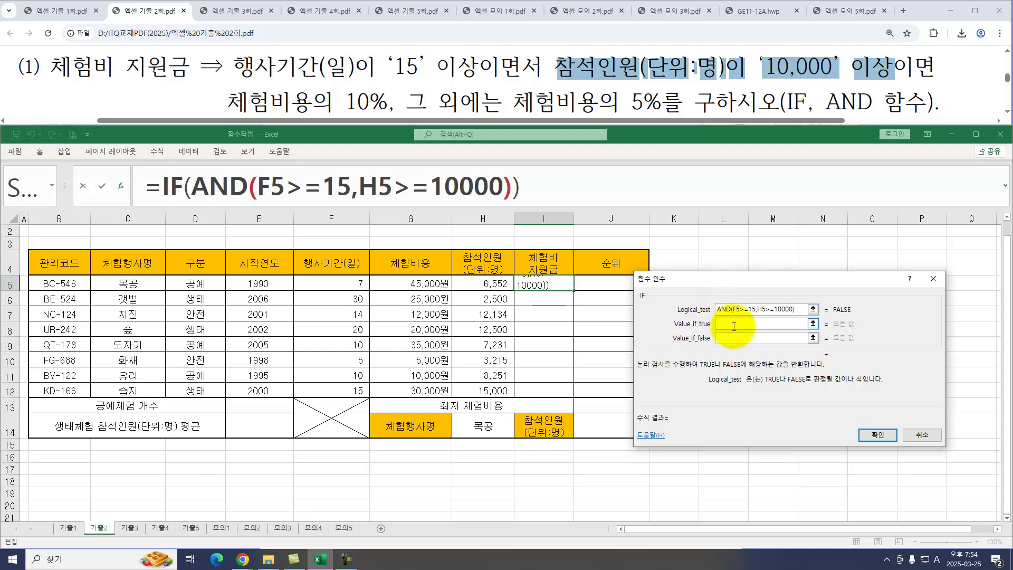
Set the IF's Value_if_true to G5*10% and Value_if_false to G5*5%, then accept the formula and fill it down to I12.
{"action": "left_click", "coordinate": [733, 326]}
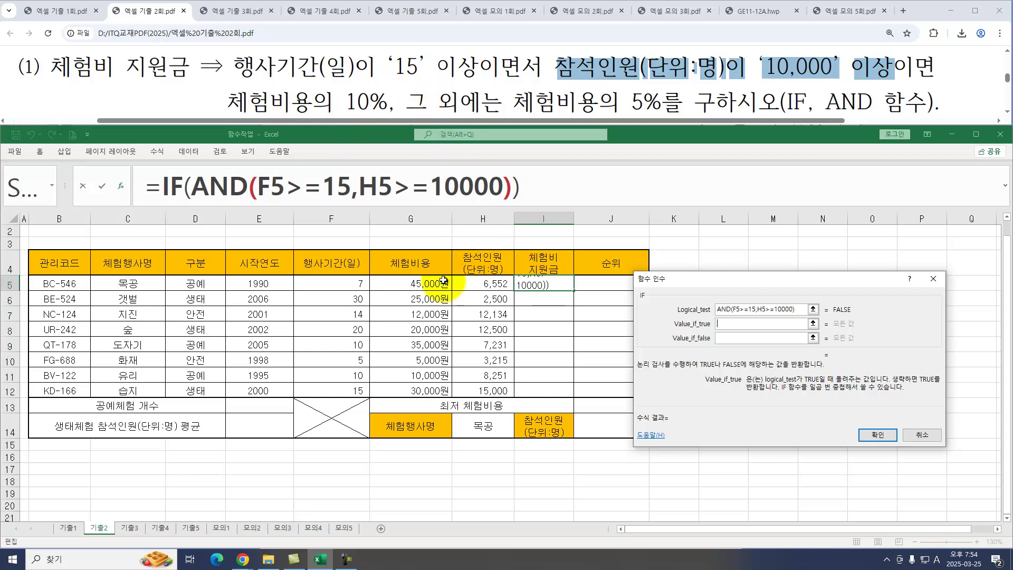
{"action": "left_click", "coordinate": [419, 284]}
{"action": "type", "text": "*"}
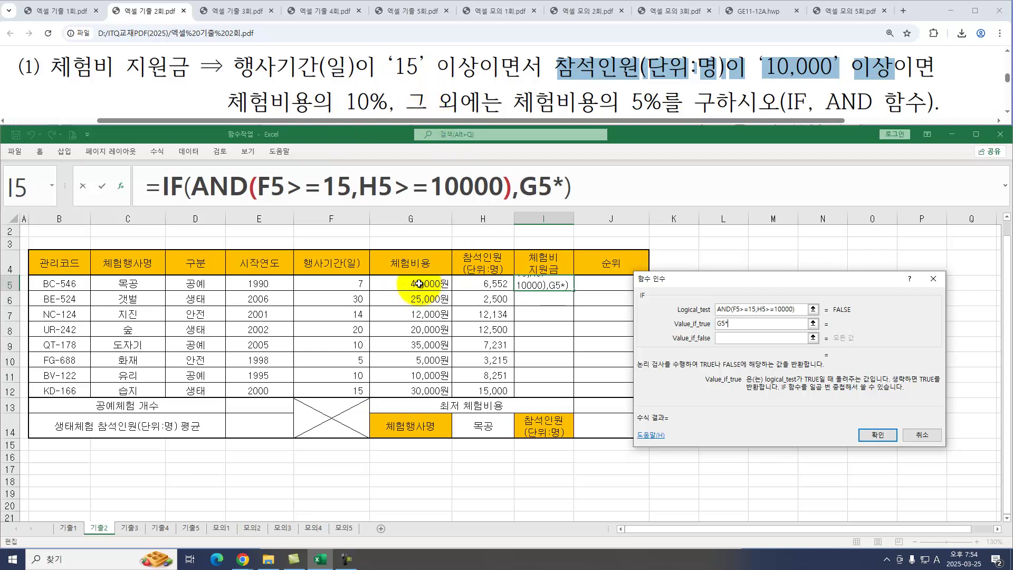
{"action": "type", "text": "10%"}
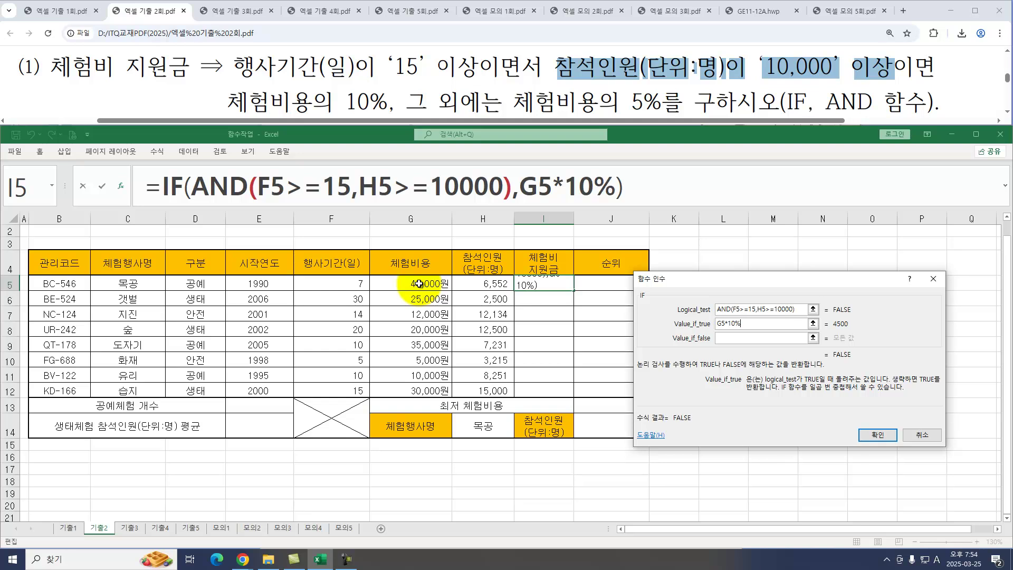
{"action": "key", "text": "Tab"}
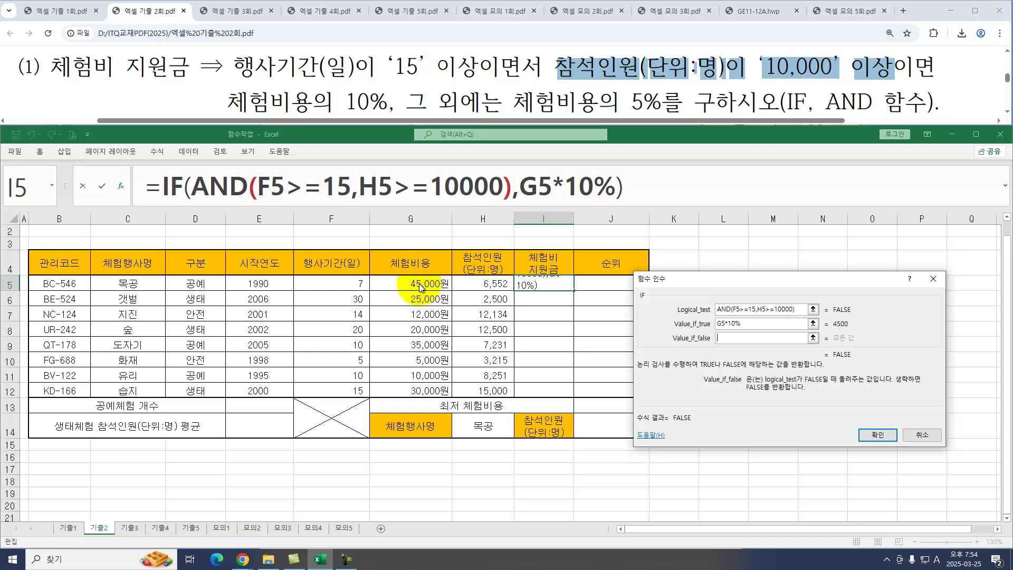
{"action": "left_click", "coordinate": [417, 282]}
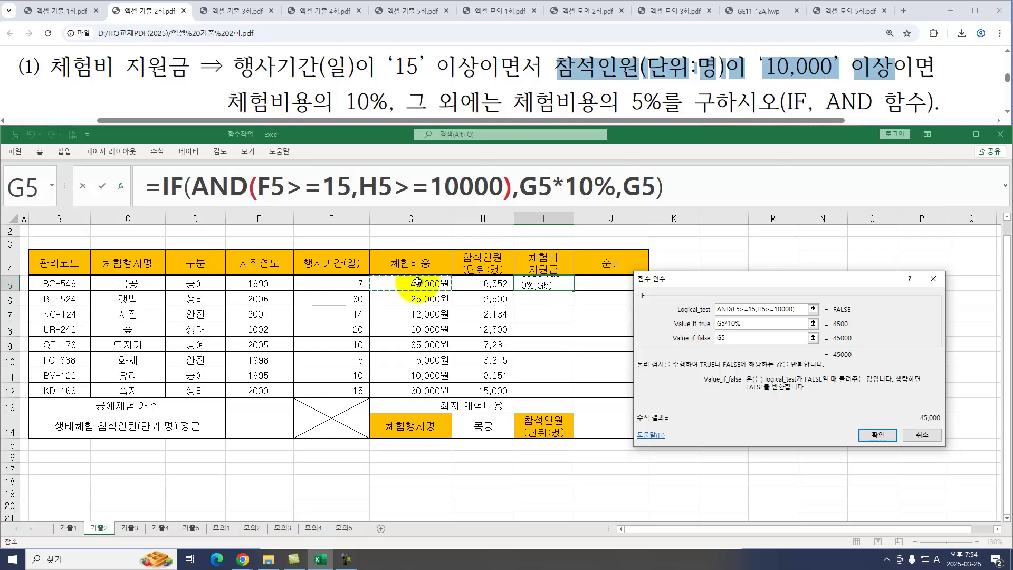
{"action": "type", "text": "*5"}
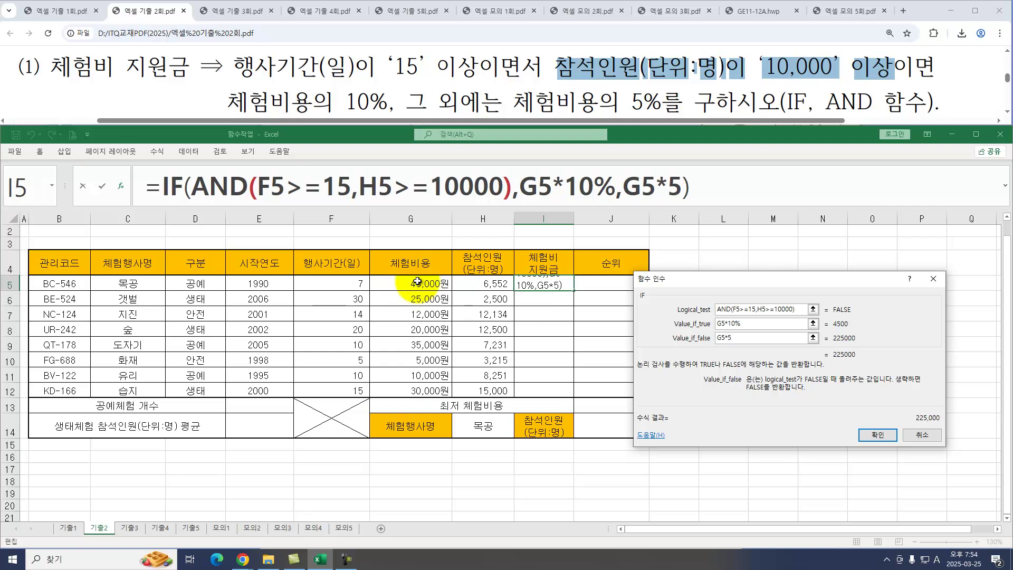
{"action": "type", "text": "%"}
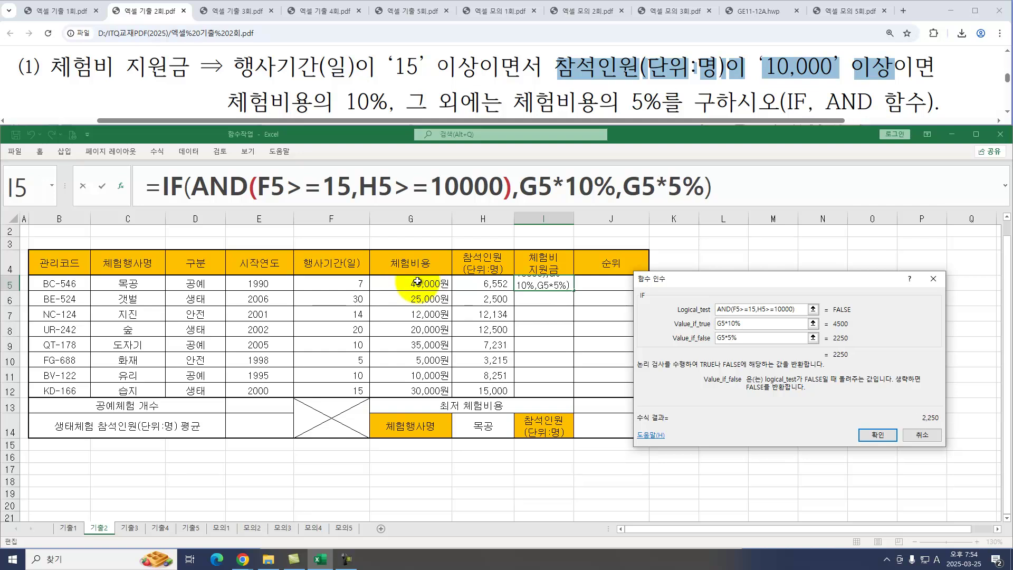
{"action": "left_click", "coordinate": [875, 435]}
{"action": "left_click_drag", "start_coordinate": [573, 290], "coordinate": [571, 395]}
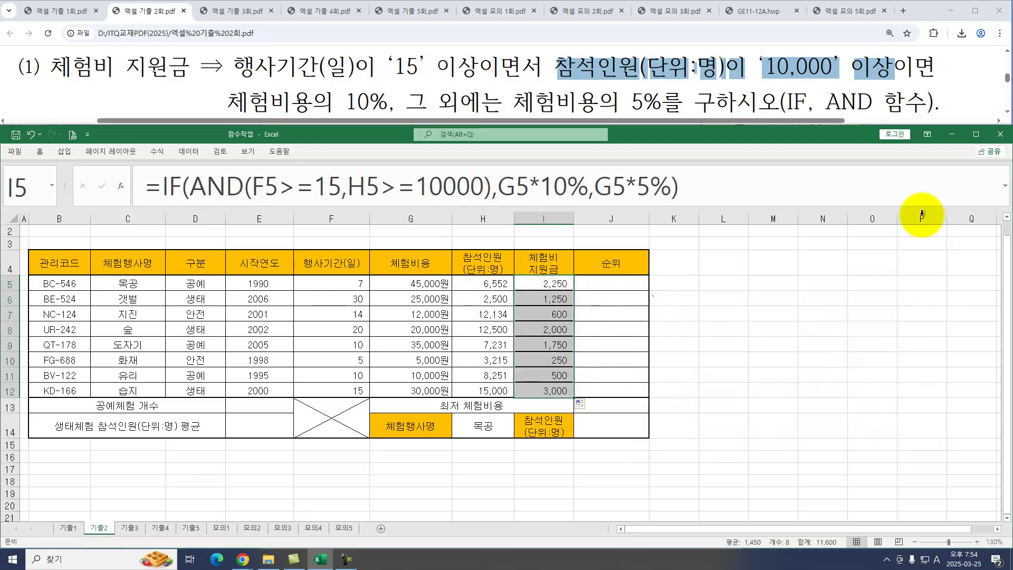
Show question (2) of the exam and start a RANK.EQ formula in cell J5 with H5 as the Number.
{"action": "left_click", "coordinate": [1008, 113]}
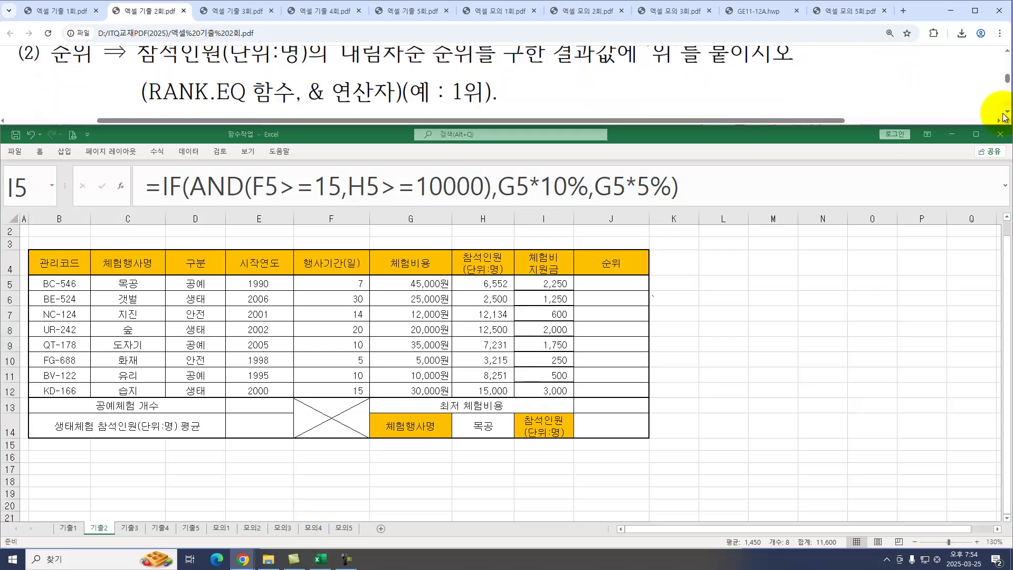
{"action": "scroll", "coordinate": [1002, 71], "scroll_direction": "up", "scroll_amount": 1}
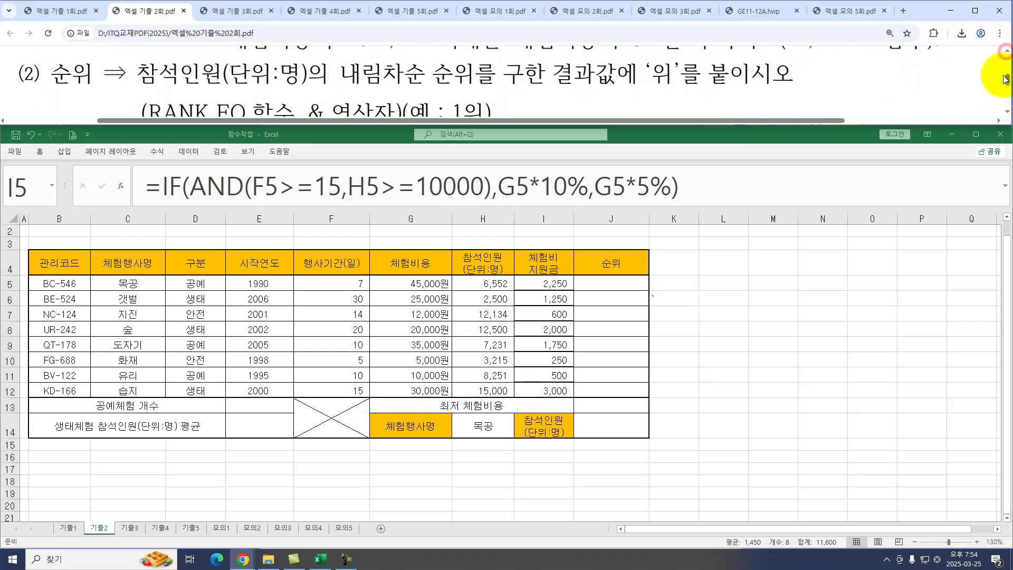
{"action": "left_click", "coordinate": [1008, 113]}
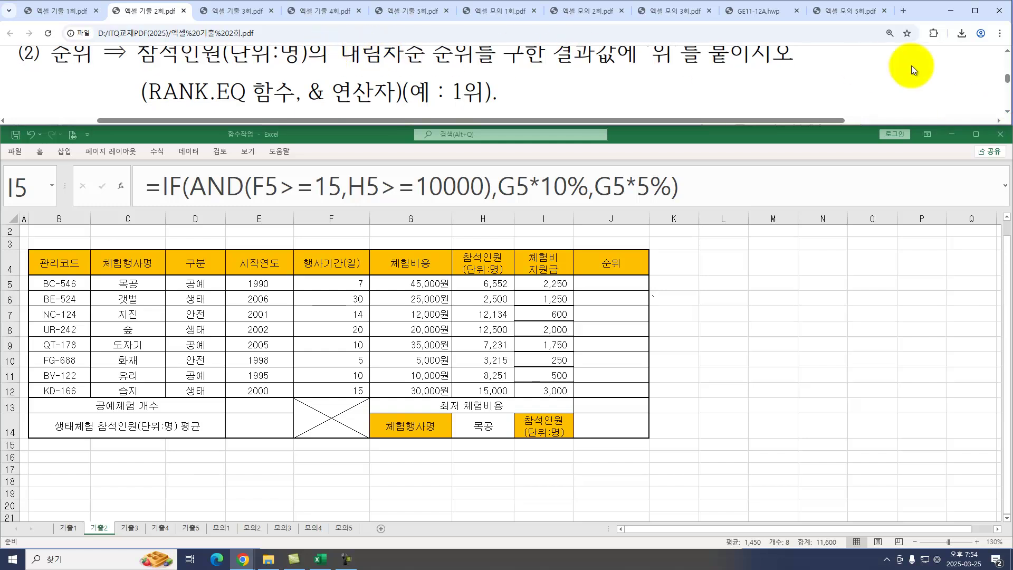
{"action": "left_click", "coordinate": [1007, 52]}
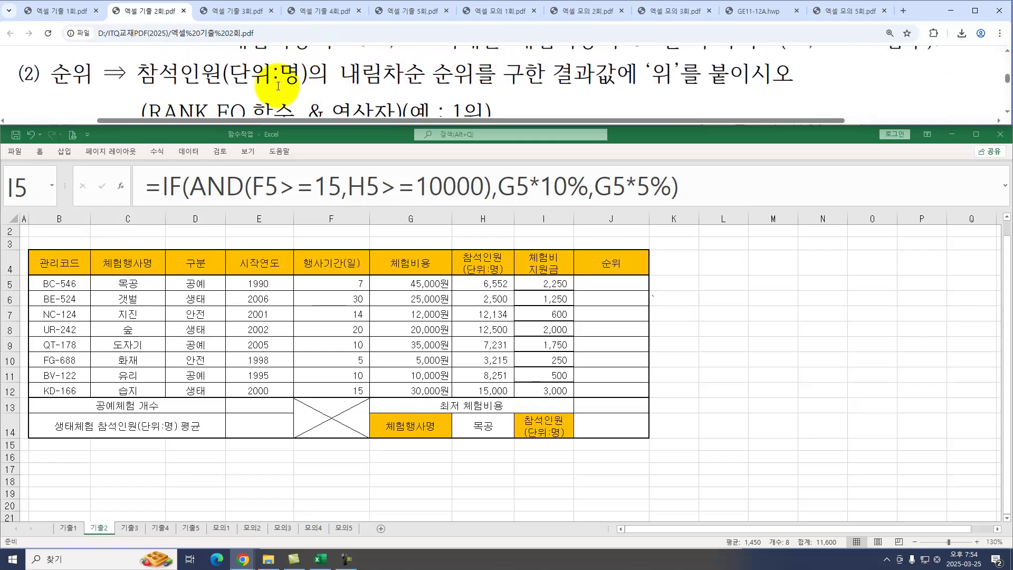
{"action": "left_click", "coordinate": [610, 279]}
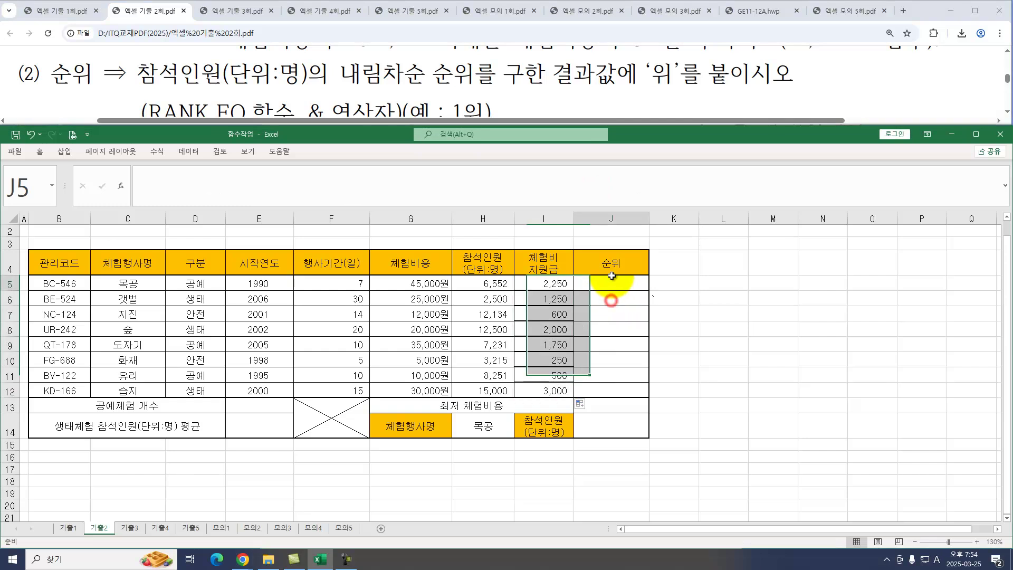
{"action": "type", "text": "=RA"}
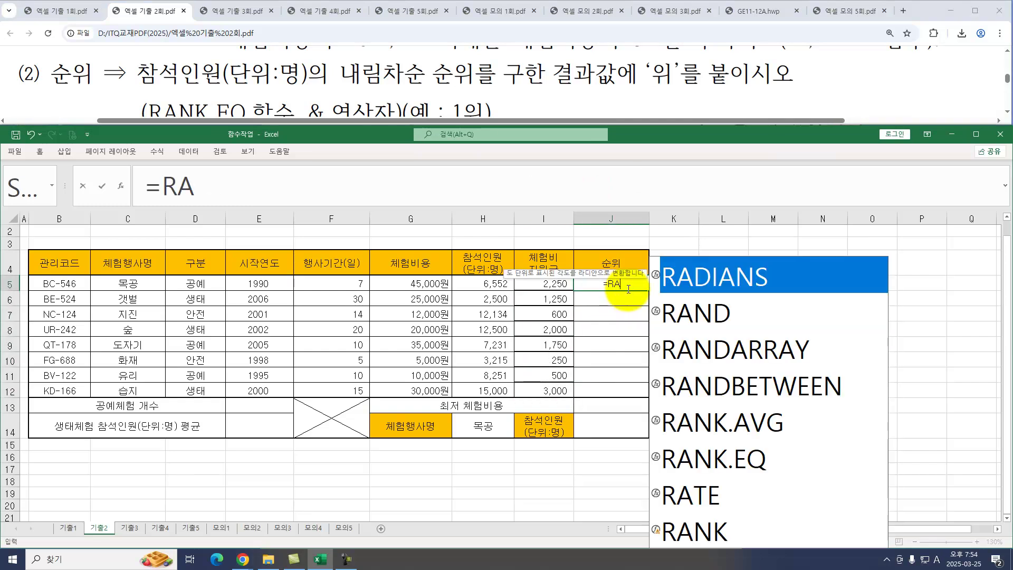
{"action": "key", "text": "Down"}
{"action": "key", "text": "Down"}
{"action": "key", "text": "Down"}
{"action": "key", "text": "Down"}
{"action": "key", "text": "Down"}
{"action": "key", "text": "Tab"}
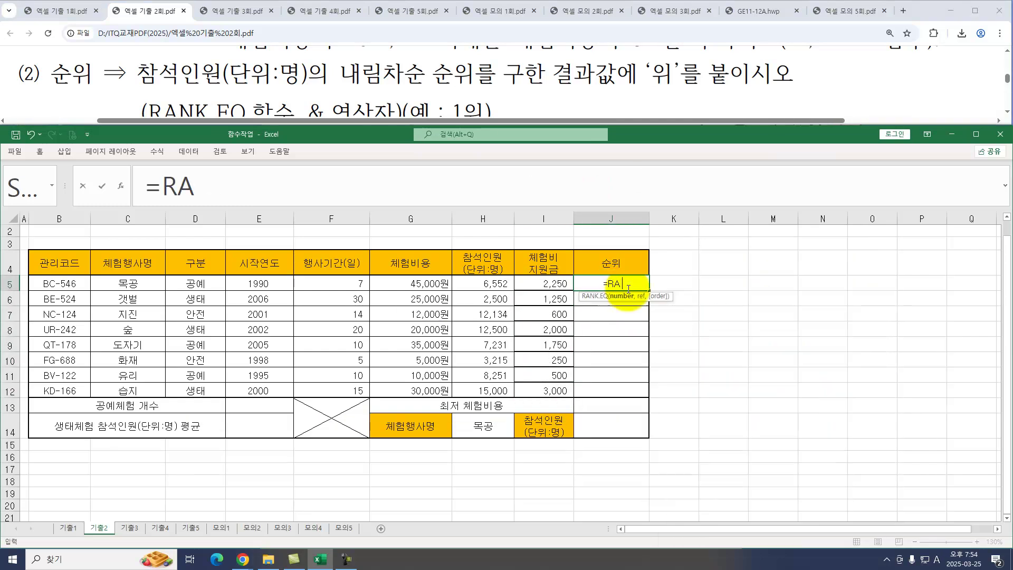
{"action": "key", "text": "ctrl+a"}
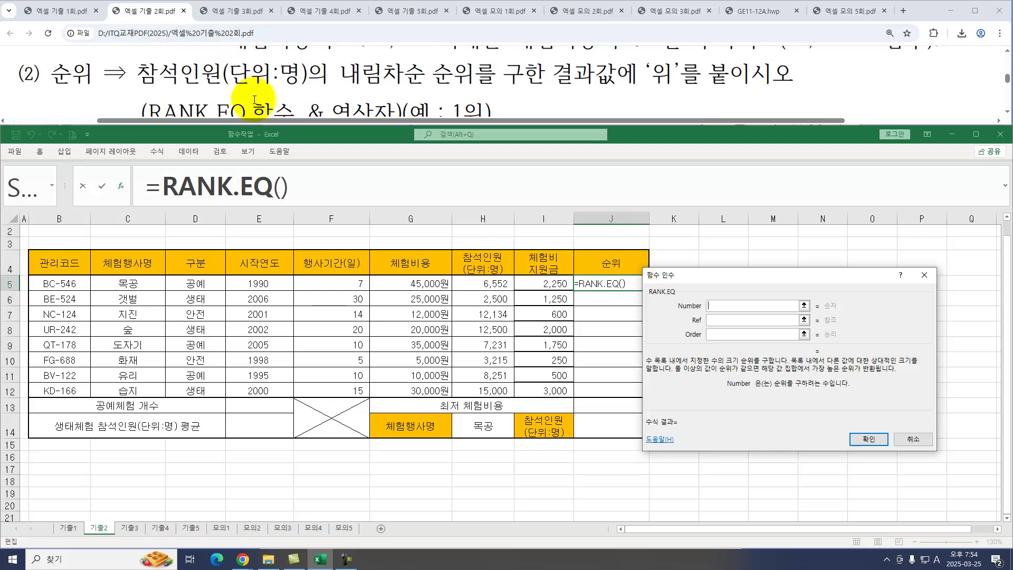
{"action": "left_click", "coordinate": [485, 284]}
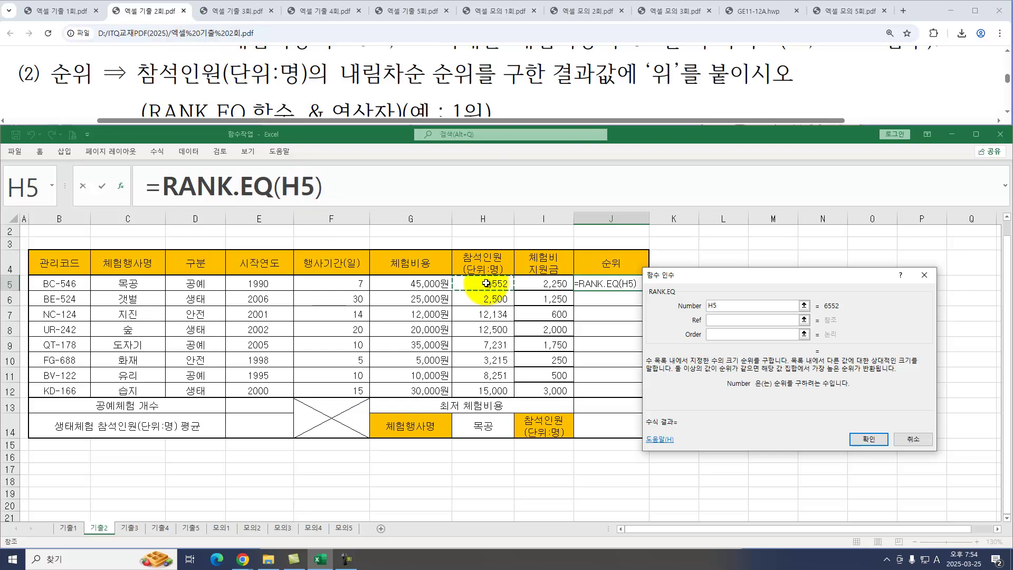
Set the RANK.EQ Ref to the absolute range $H$5:$H$12, leave Order empty and accept the formula.
{"action": "left_click", "coordinate": [716, 321]}
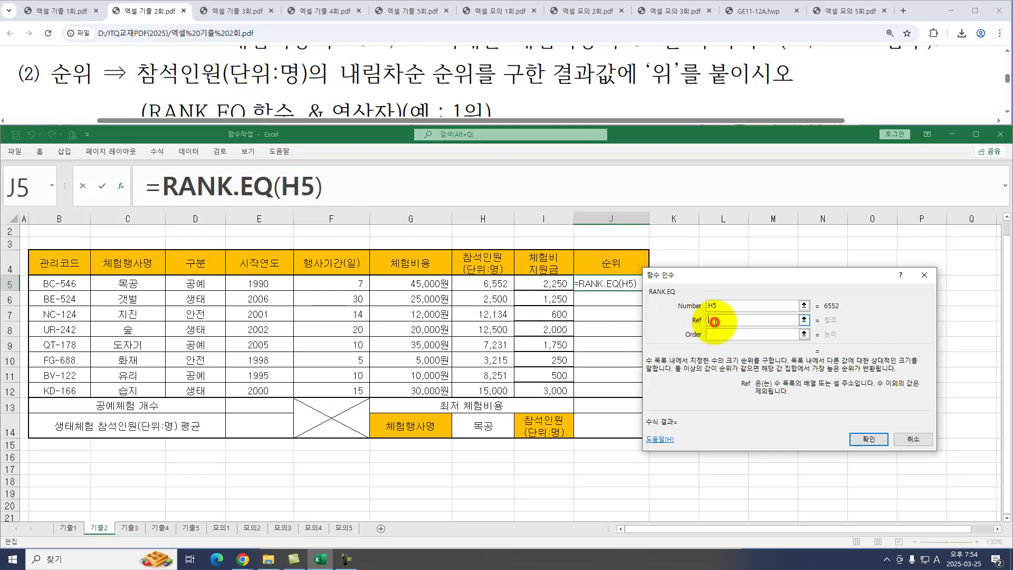
{"action": "left_click_drag", "start_coordinate": [480, 286], "coordinate": [485, 391]}
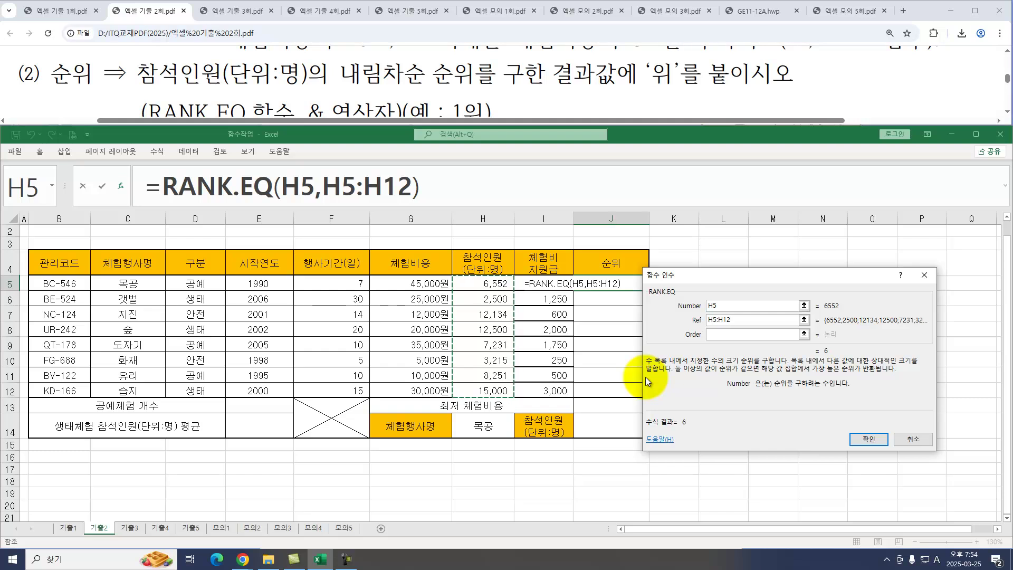
{"action": "key", "text": "F4"}
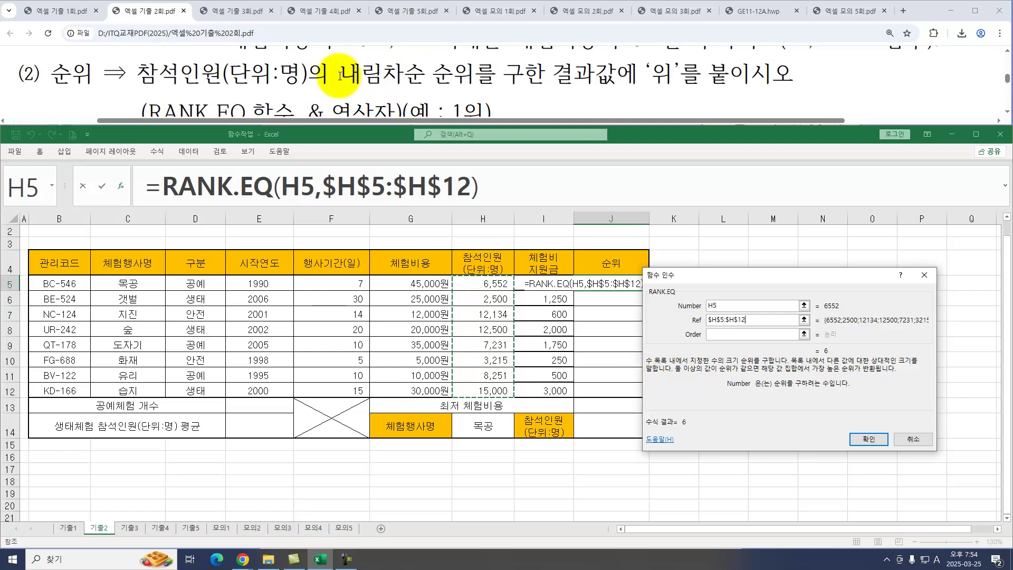
{"action": "left_click", "coordinate": [736, 334]}
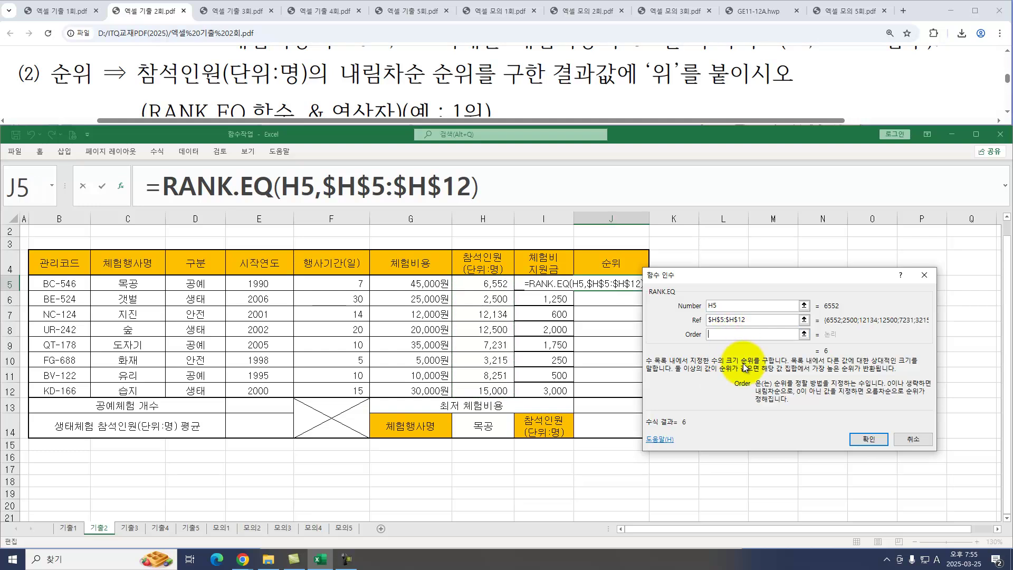
{"action": "left_click", "coordinate": [868, 438]}
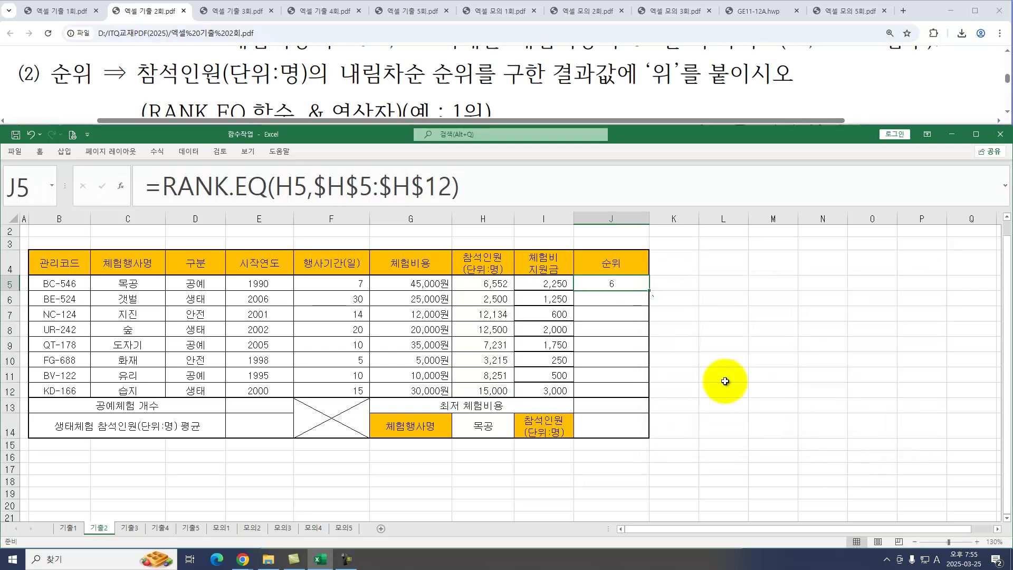
Append &"위" to the RANK.EQ formula in J5 and fill it down to J12.
{"action": "left_click", "coordinate": [477, 188]}
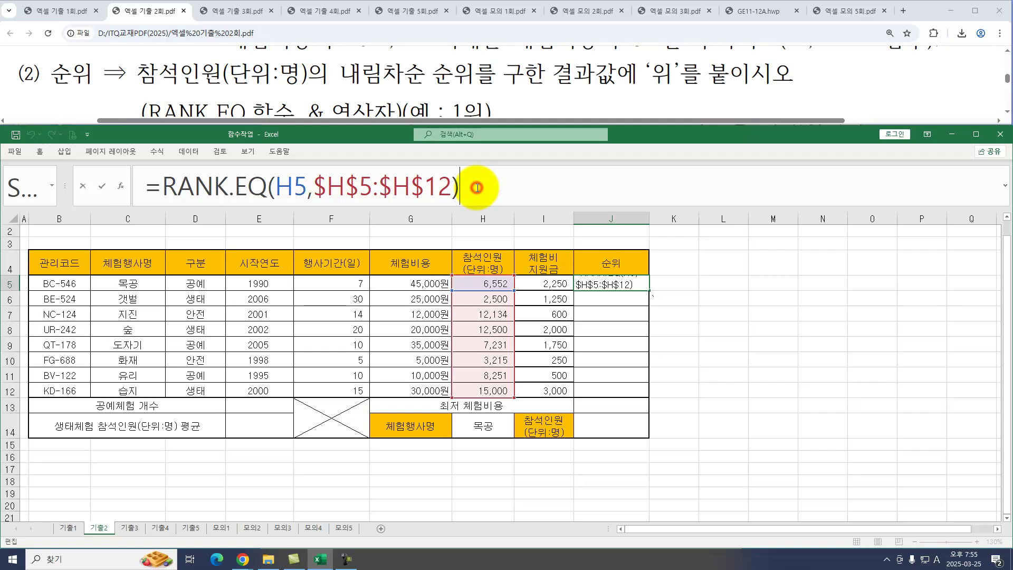
{"action": "type", "text": "&\"위\""}
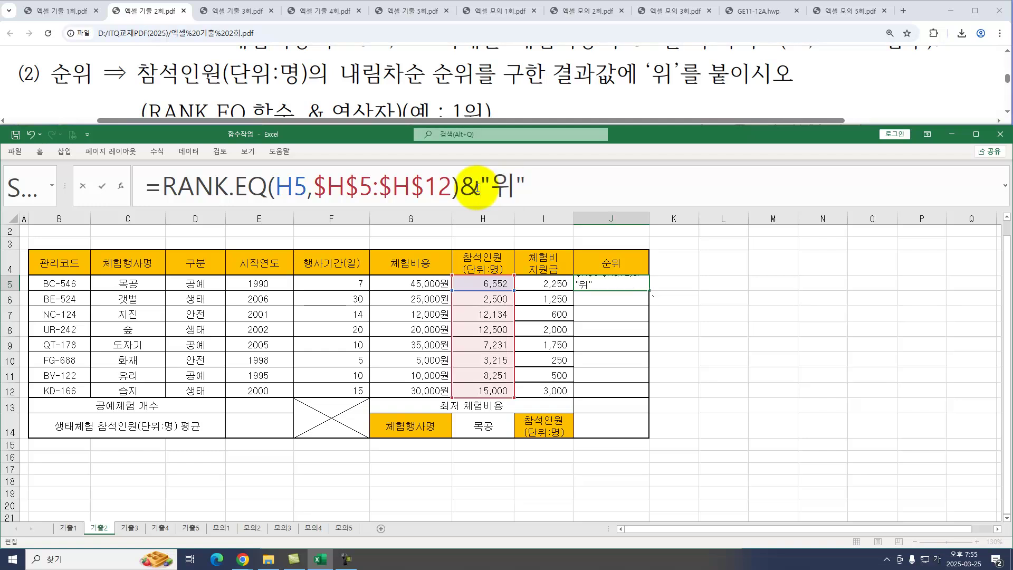
{"action": "key", "text": "Return"}
{"action": "left_click", "coordinate": [641, 285]}
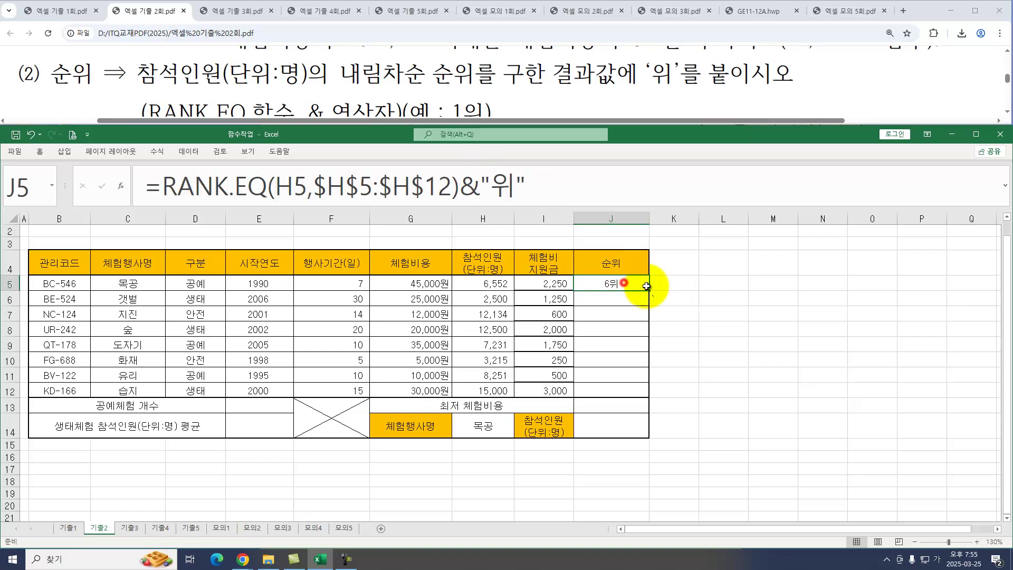
{"action": "left_click_drag", "start_coordinate": [648, 290], "coordinate": [649, 391]}
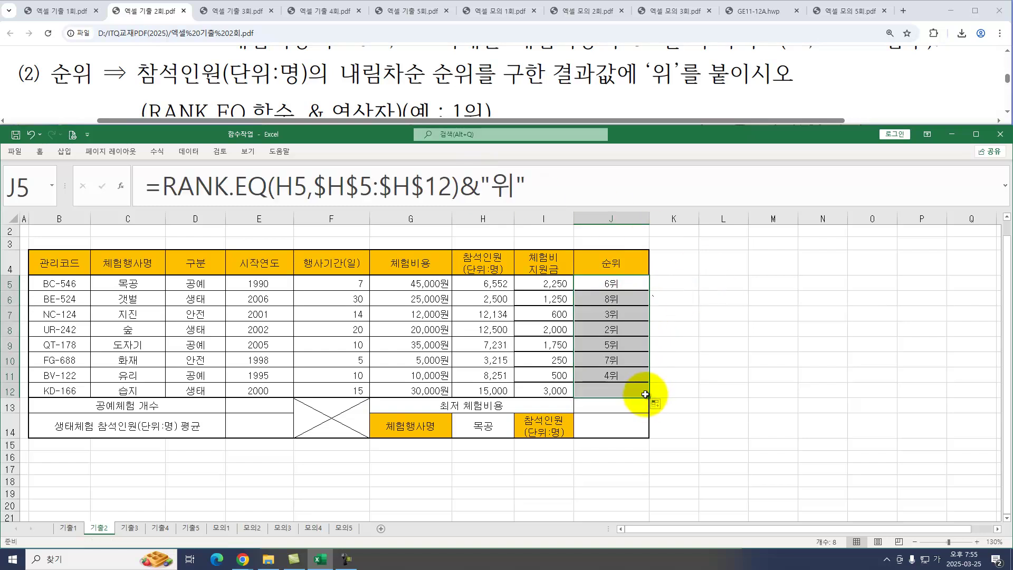
Show question (3) of the exam and start a DCOUNTA formula in cell E13 with B4:H12 as the Database.
{"action": "left_click", "coordinate": [1007, 115]}
{"action": "left_click", "coordinate": [1007, 115]}
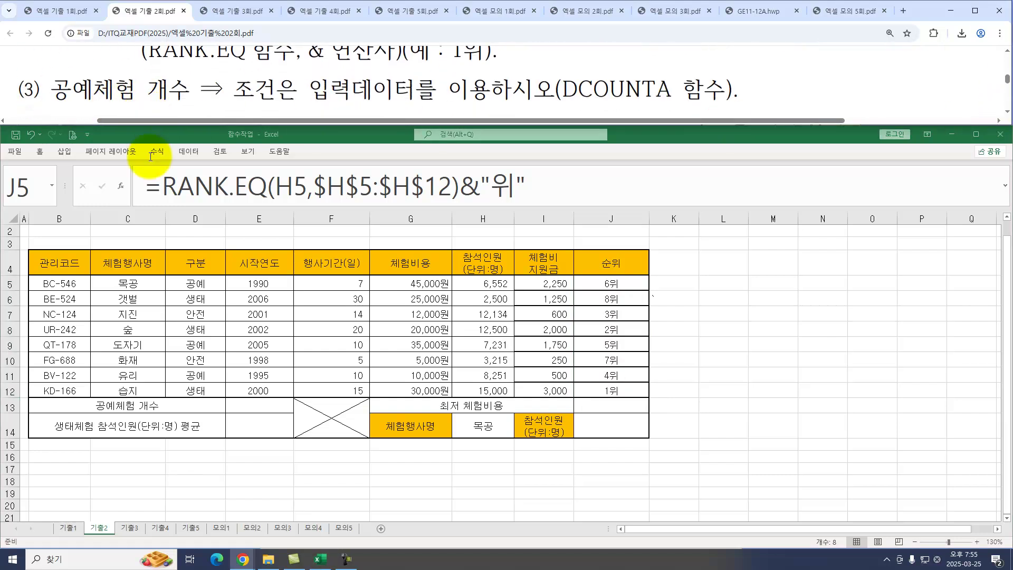
{"action": "left_click", "coordinate": [253, 404]}
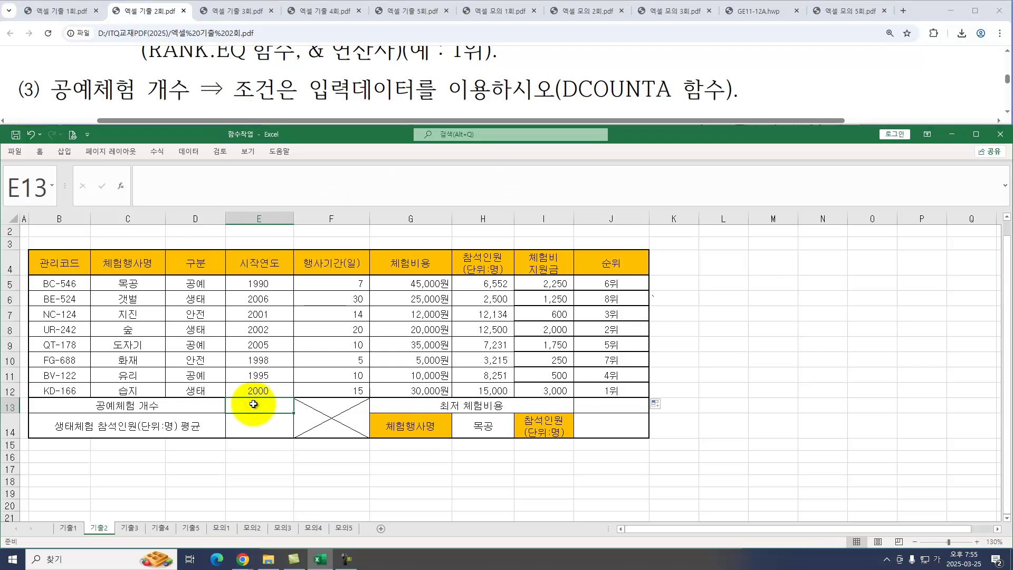
{"action": "type", "text": "=DCO"}
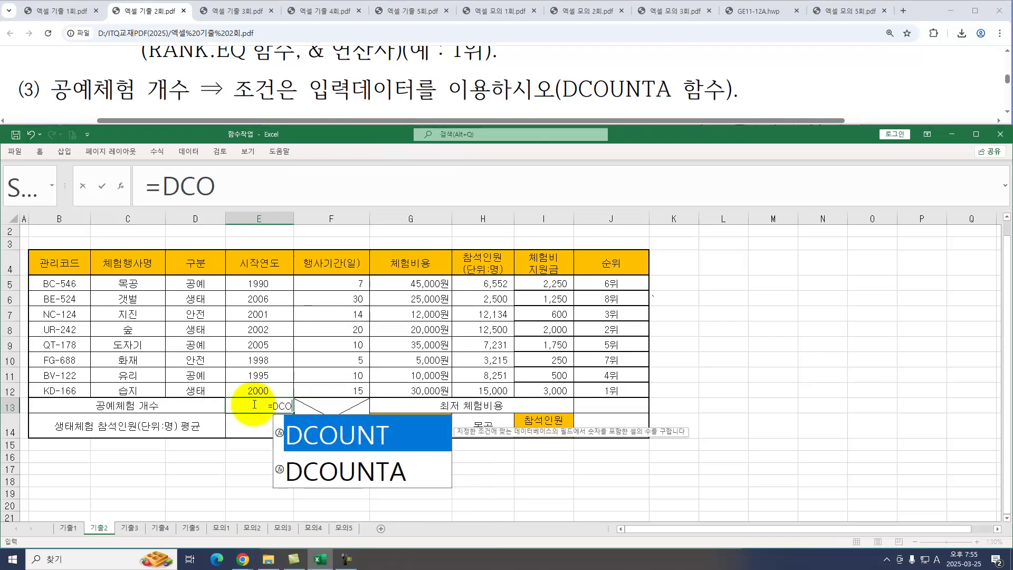
{"action": "key", "text": "Down"}
{"action": "key", "text": "Tab"}
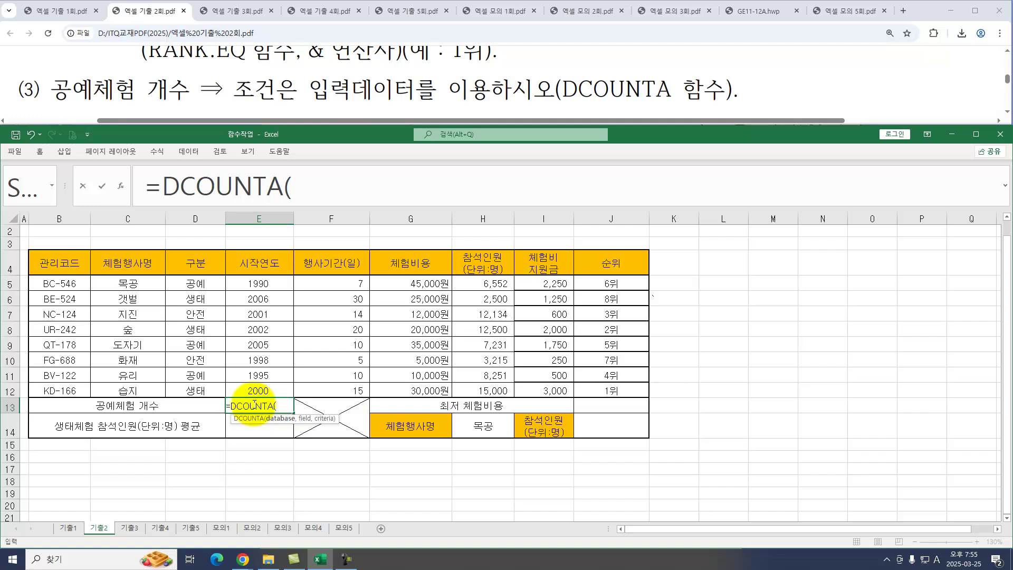
{"action": "key", "text": "ctrl+a"}
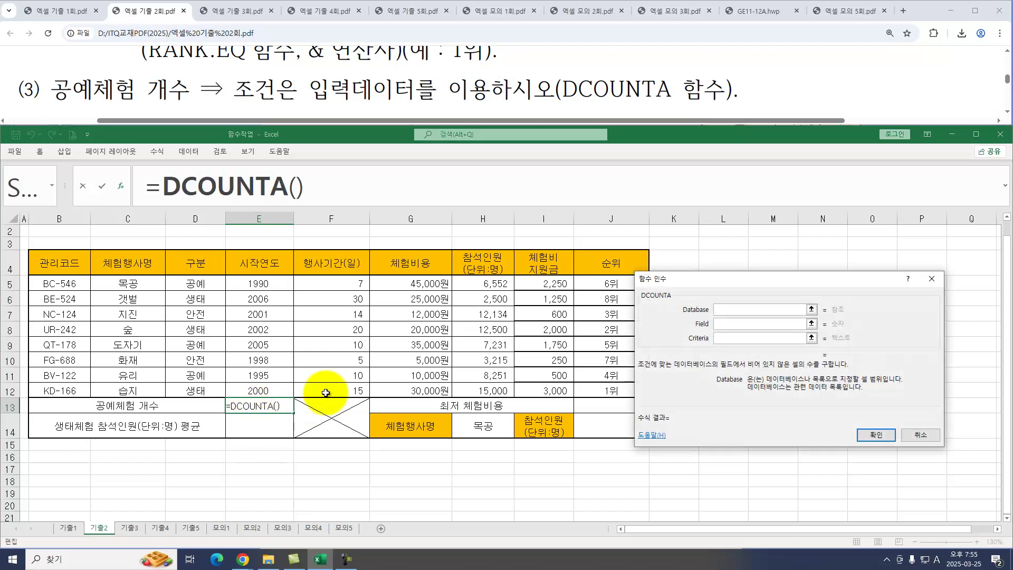
{"action": "left_click_drag", "start_coordinate": [723, 278], "coordinate": [756, 261]}
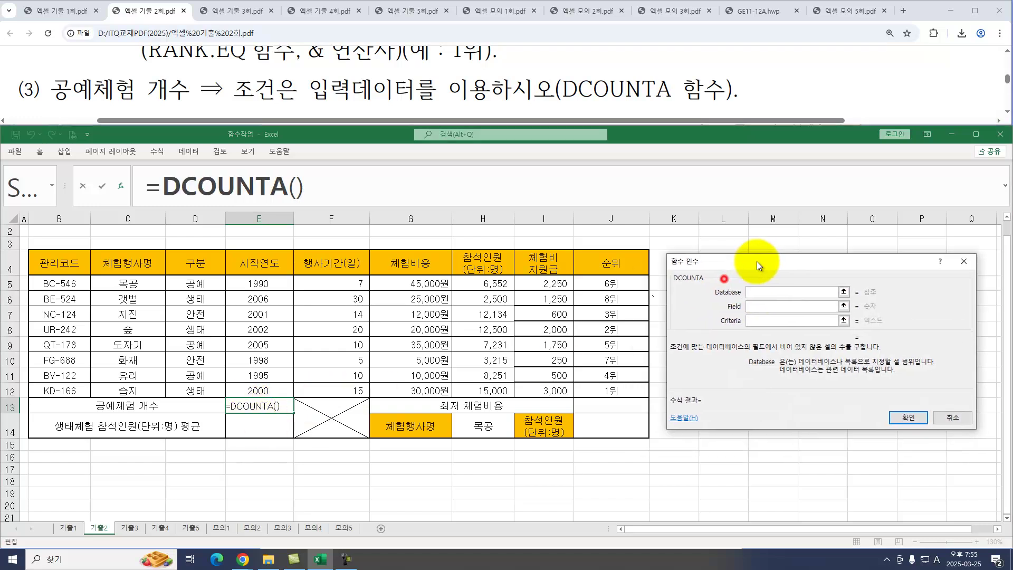
{"action": "left_click_drag", "start_coordinate": [45, 261], "coordinate": [481, 391]}
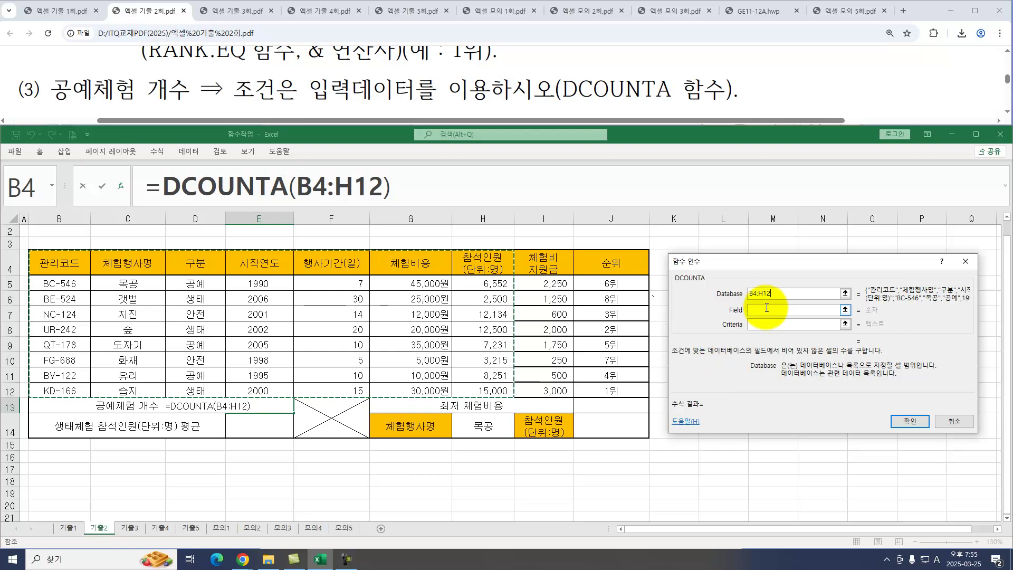
Set the DCOUNTA Field to F4 and the Criteria to D4:D5, then accept the formula.
{"action": "left_click", "coordinate": [765, 309]}
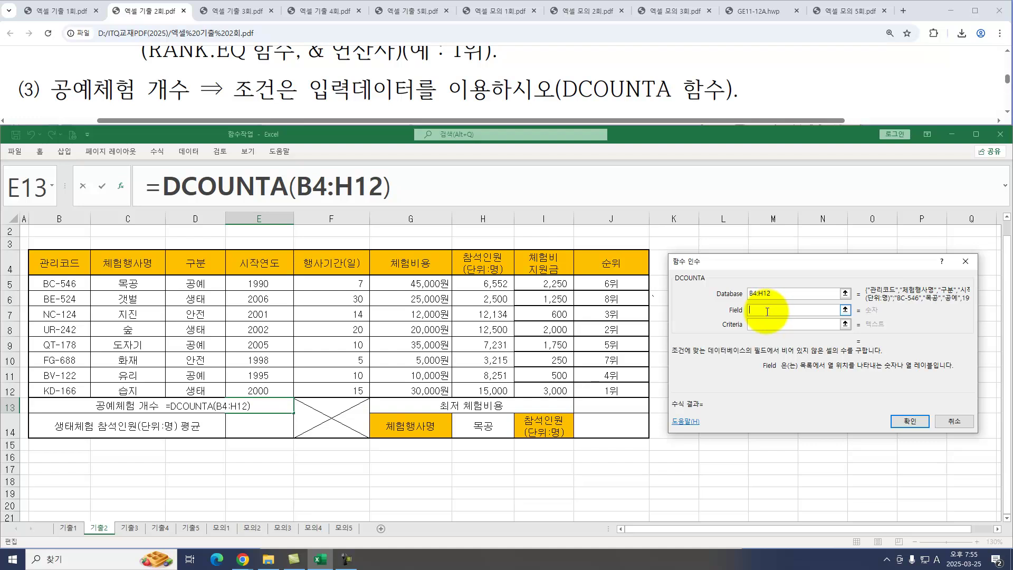
{"action": "left_click", "coordinate": [59, 263]}
{"action": "left_click", "coordinate": [285, 261]}
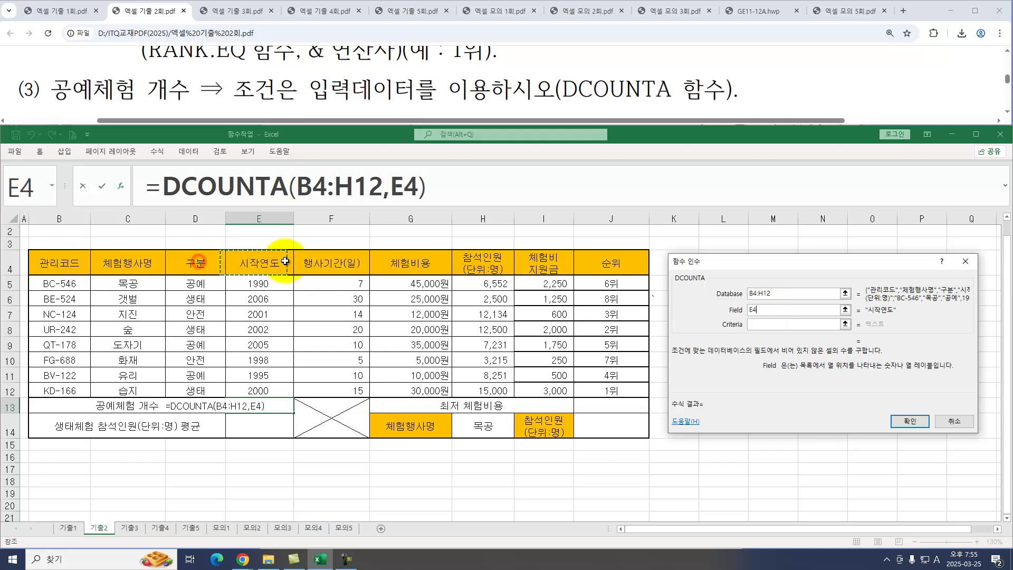
{"action": "left_click", "coordinate": [329, 262]}
{"action": "left_click", "coordinate": [481, 262]}
{"action": "left_click", "coordinate": [414, 263]}
{"action": "left_click", "coordinate": [338, 263]}
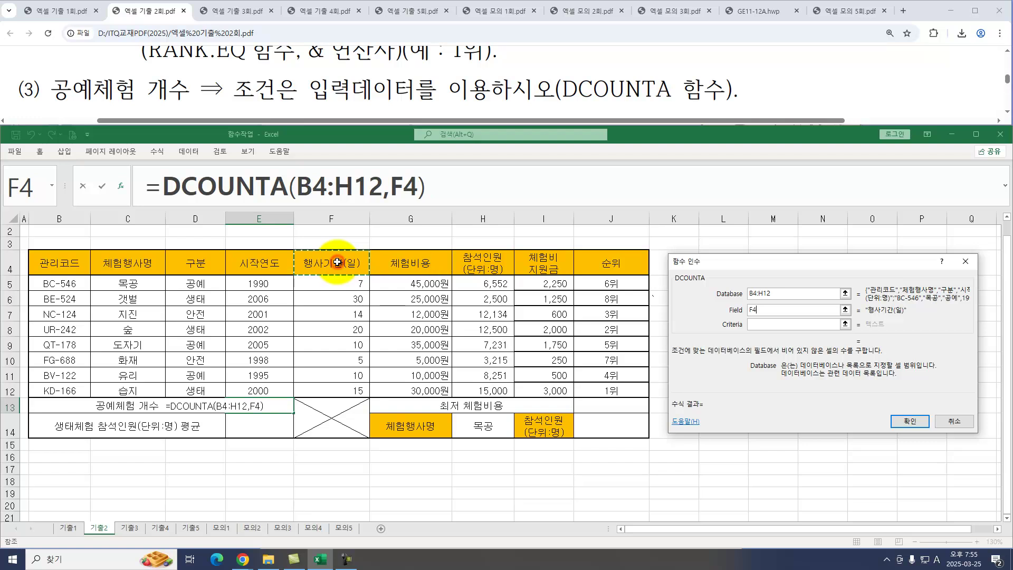
{"action": "key", "text": "Tab"}
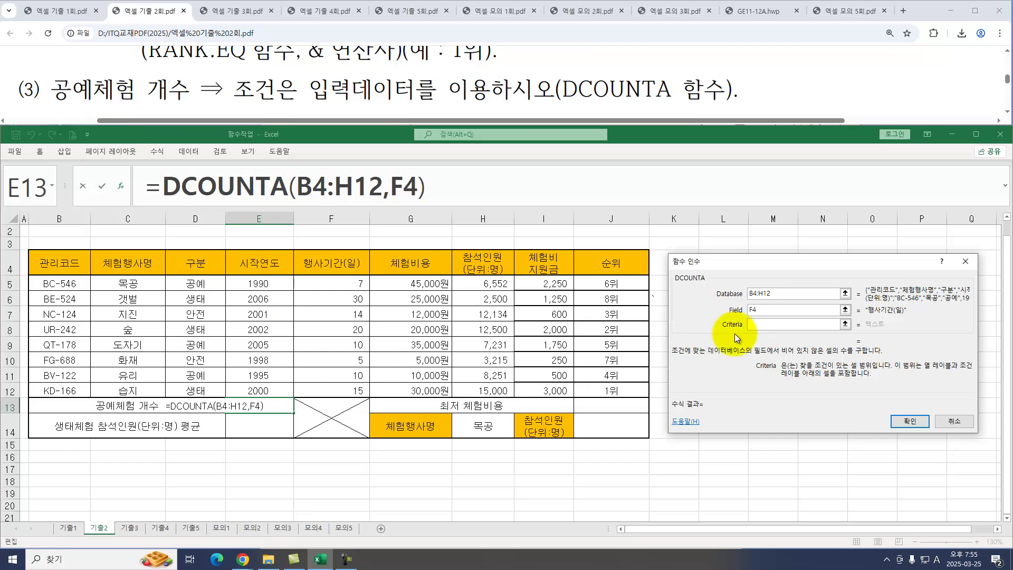
{"action": "left_click_drag", "start_coordinate": [194, 262], "coordinate": [193, 283]}
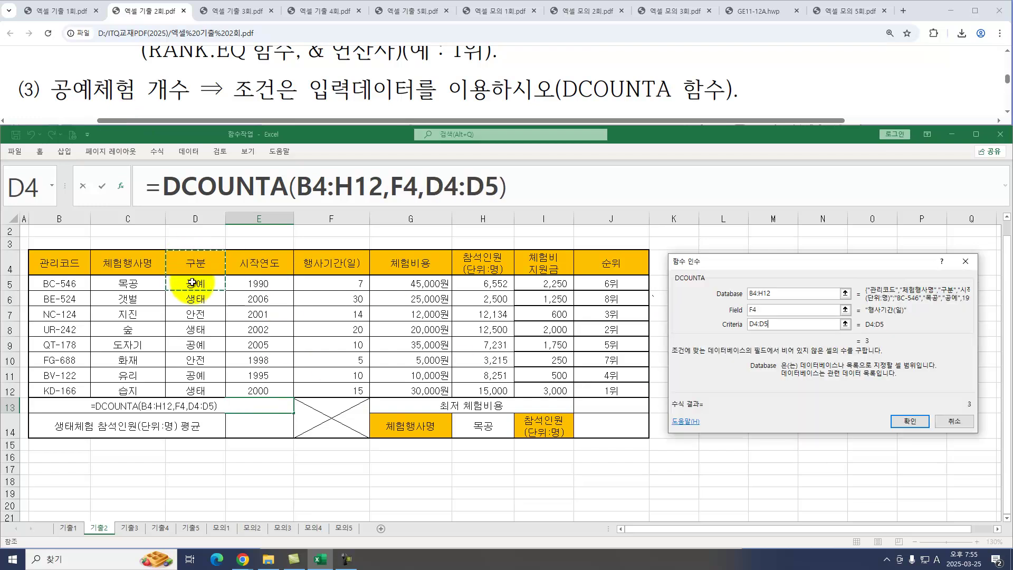
{"action": "left_click", "coordinate": [906, 420]}
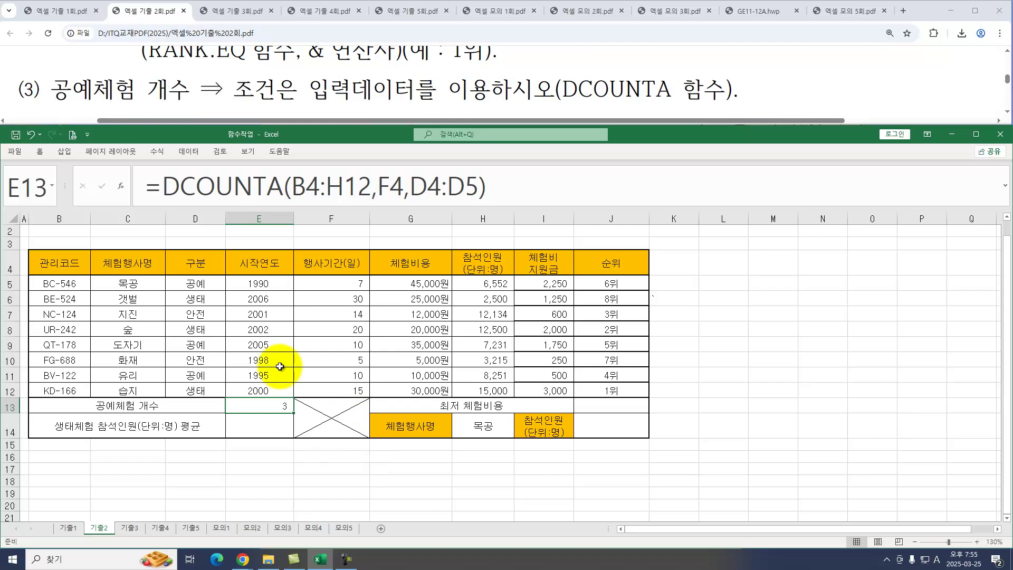
Show question (4) of the exam and highlight the word 평균 and the required SUMIF and COUNTIF functions.
{"action": "left_click", "coordinate": [1008, 112]}
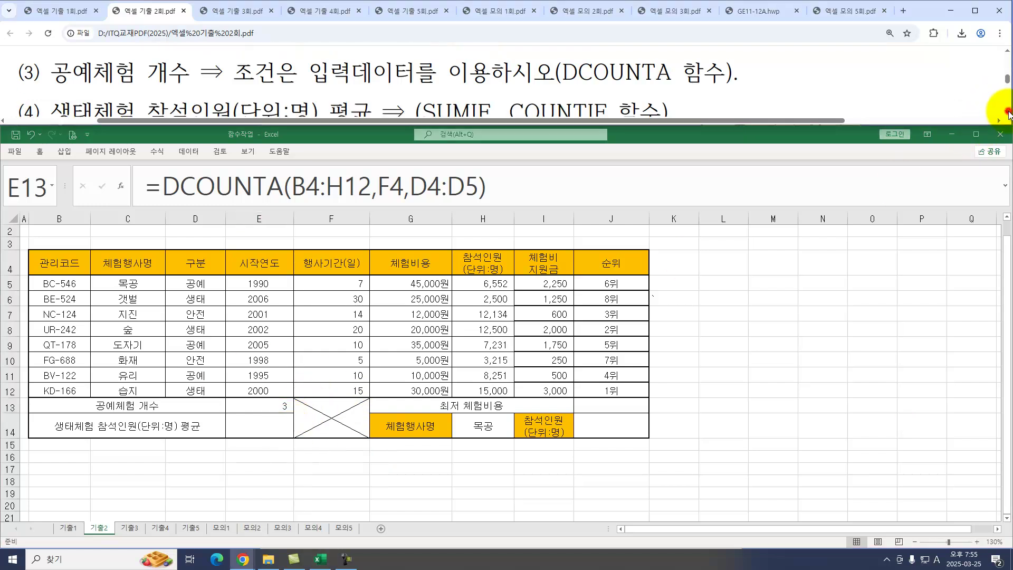
{"action": "left_click", "coordinate": [1007, 112]}
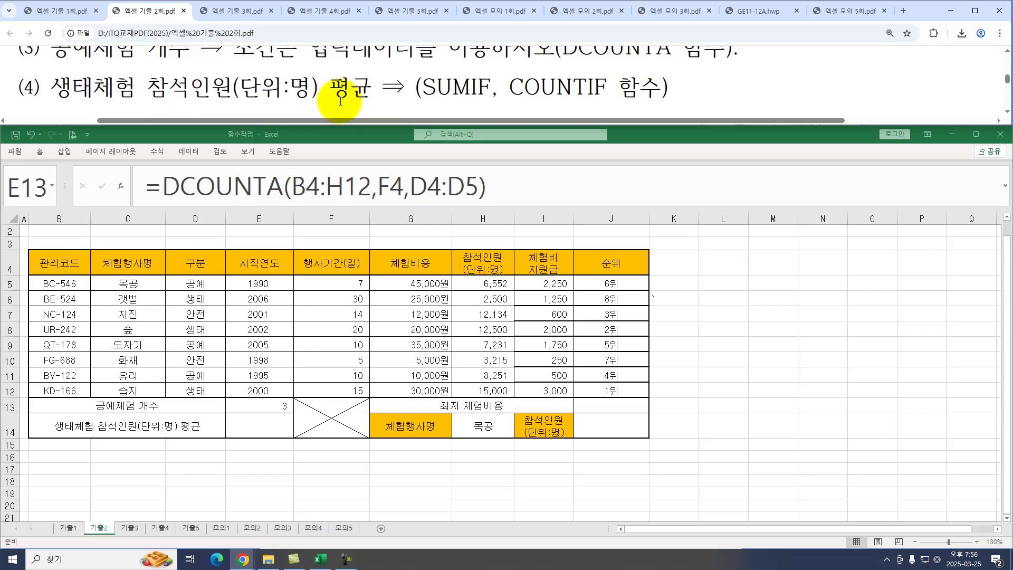
{"action": "left_click_drag", "start_coordinate": [329, 94], "coordinate": [374, 95]}
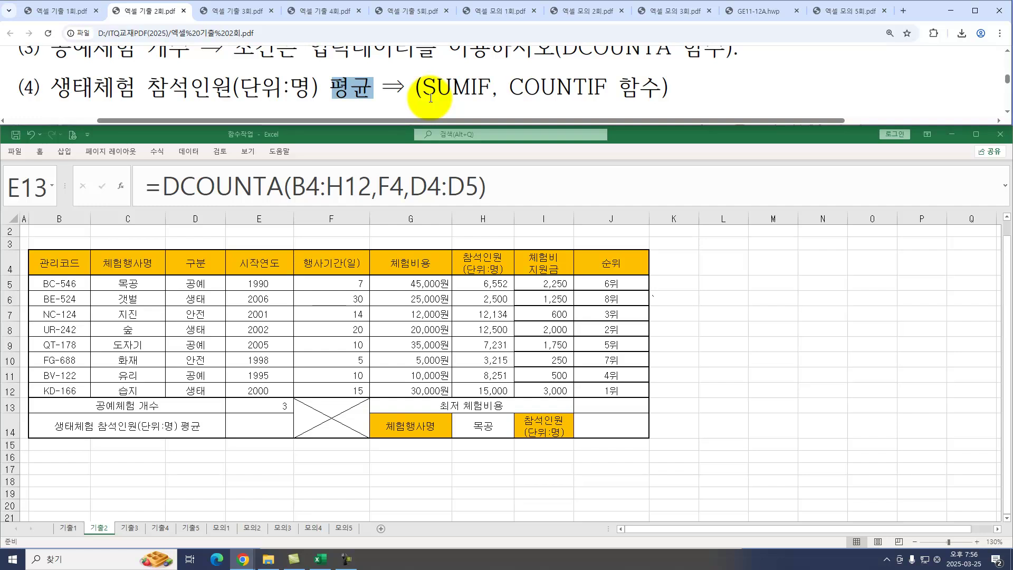
{"action": "left_click_drag", "start_coordinate": [415, 91], "coordinate": [701, 81]}
{"action": "left_click", "coordinate": [701, 80]}
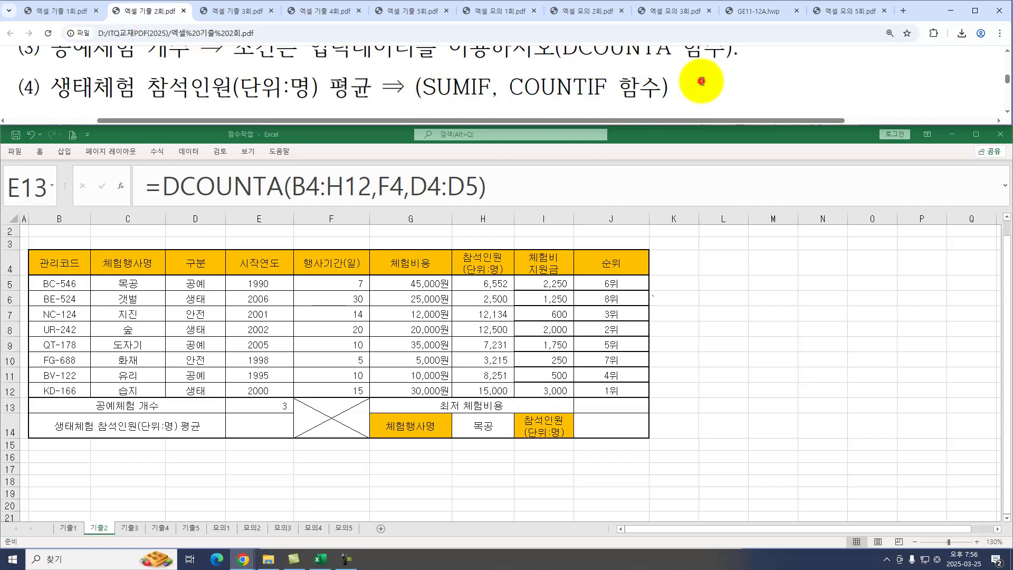
Start a SUMIF formula in cell E14 with D5:D12 as the Range.
{"action": "left_click", "coordinate": [262, 427]}
{"action": "left_click", "coordinate": [262, 426]}
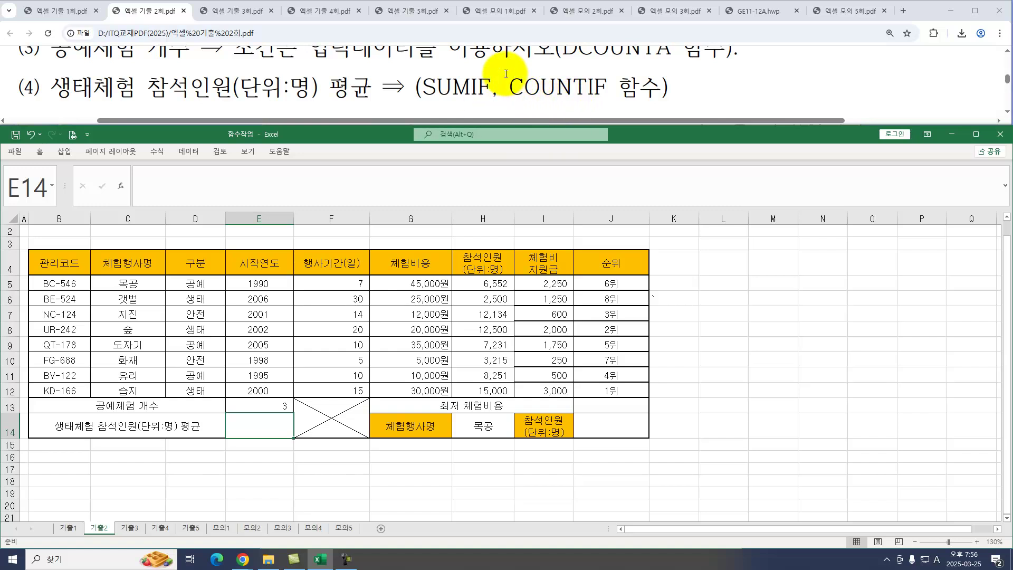
{"action": "left_click", "coordinate": [251, 432]}
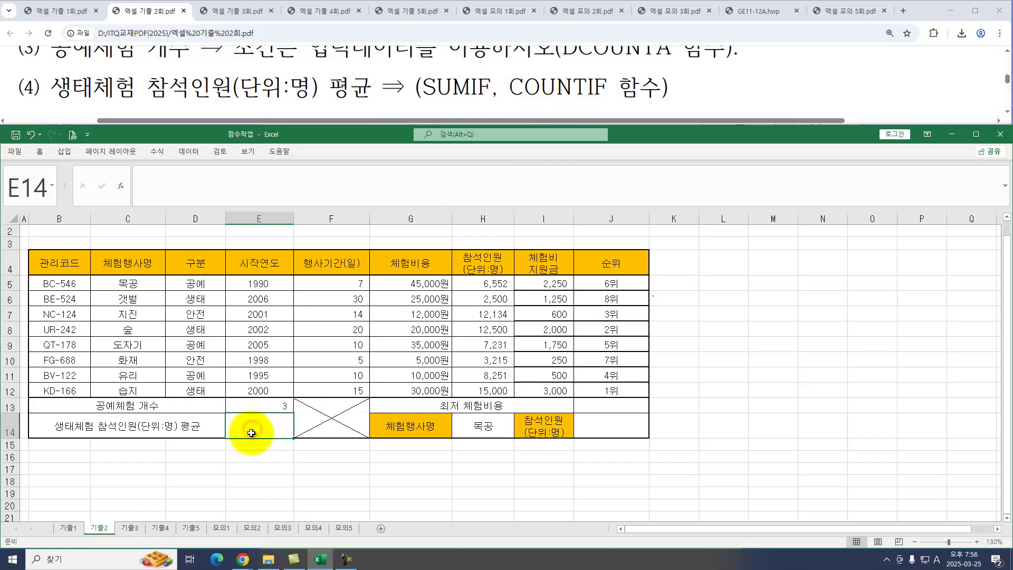
{"action": "type", "text": "="}
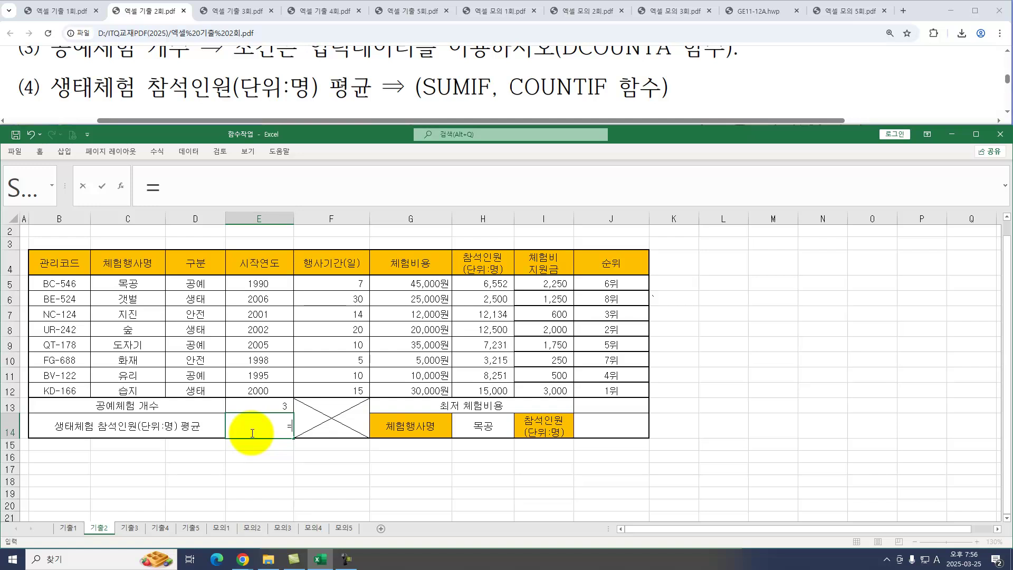
{"action": "type", "text": "SUMIF("}
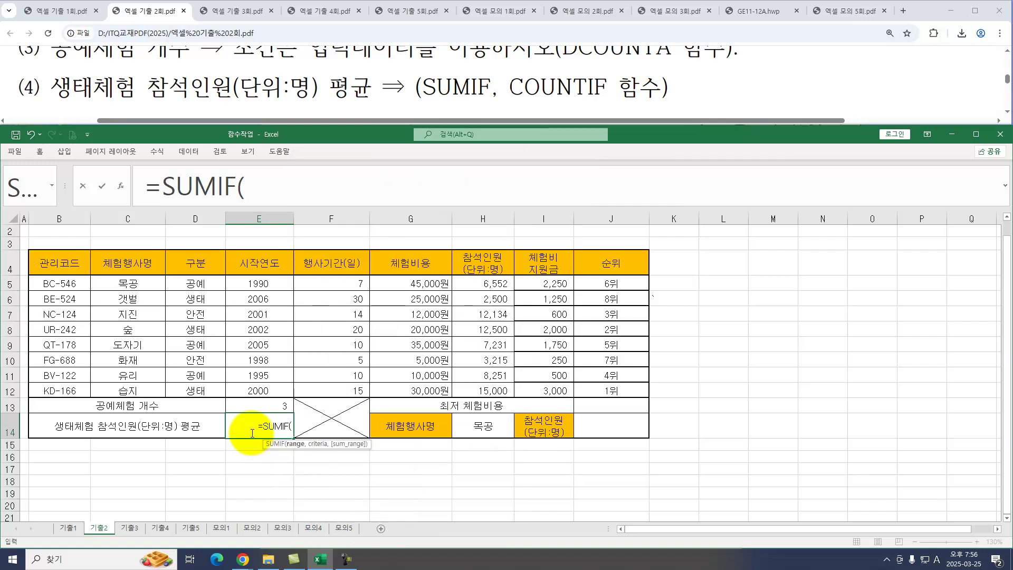
{"action": "key", "text": "ctrl+a"}
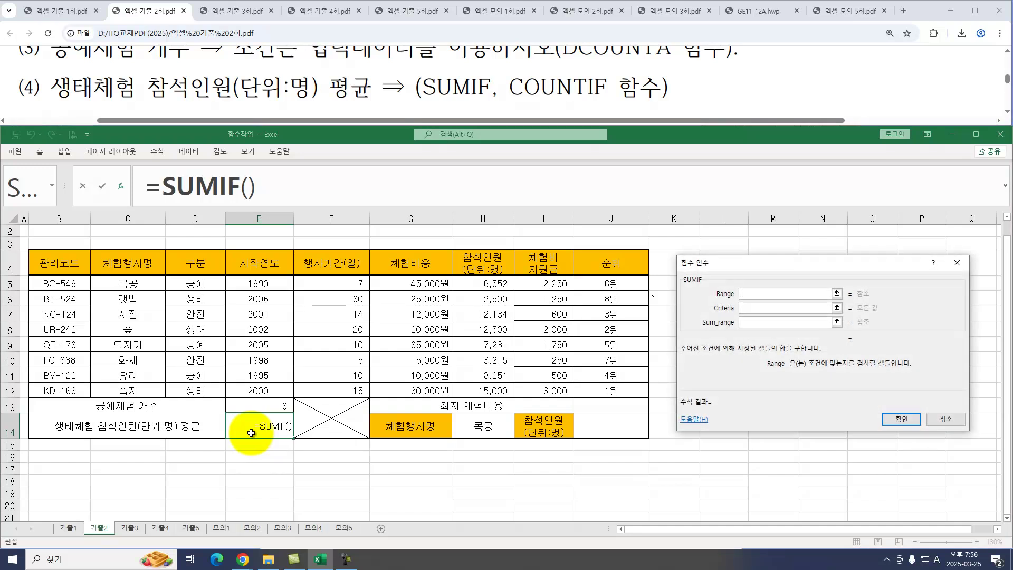
{"action": "left_click_drag", "start_coordinate": [195, 285], "coordinate": [202, 390]}
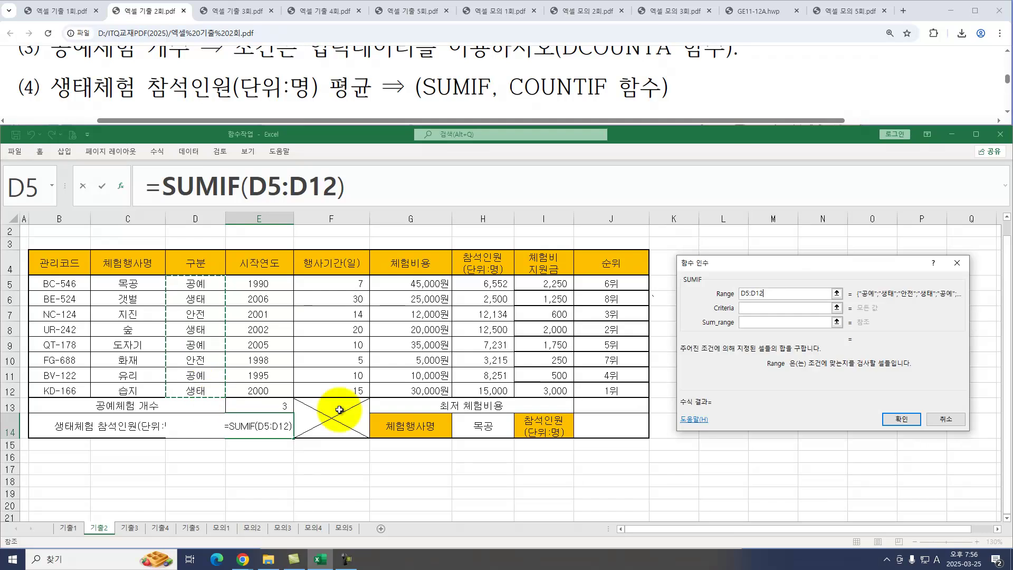
Set the SUMIF Criteria to "생태체험" and the Sum_range to H5:H12.
{"action": "left_click", "coordinate": [761, 308]}
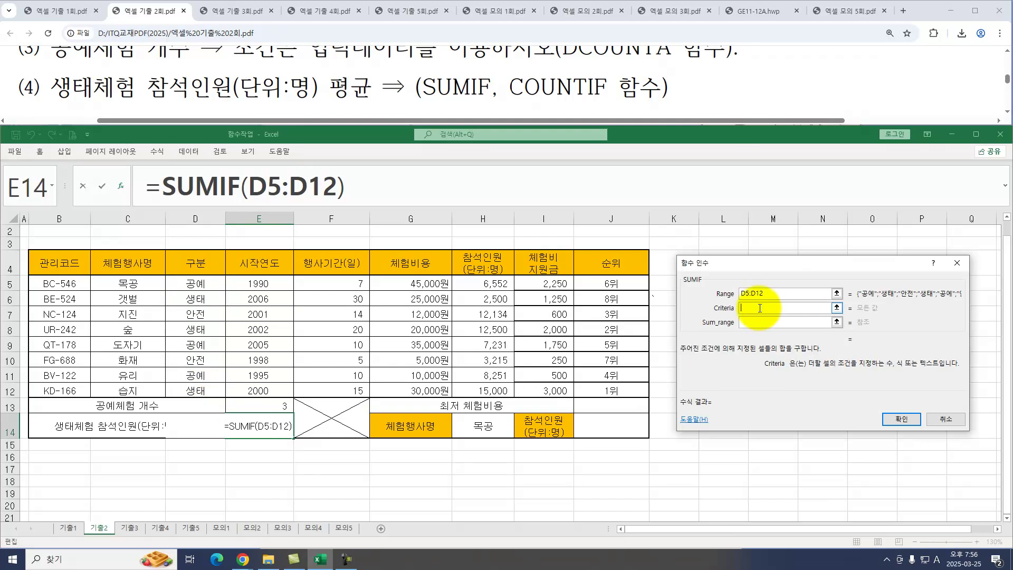
{"action": "type", "text": "생태체험"}
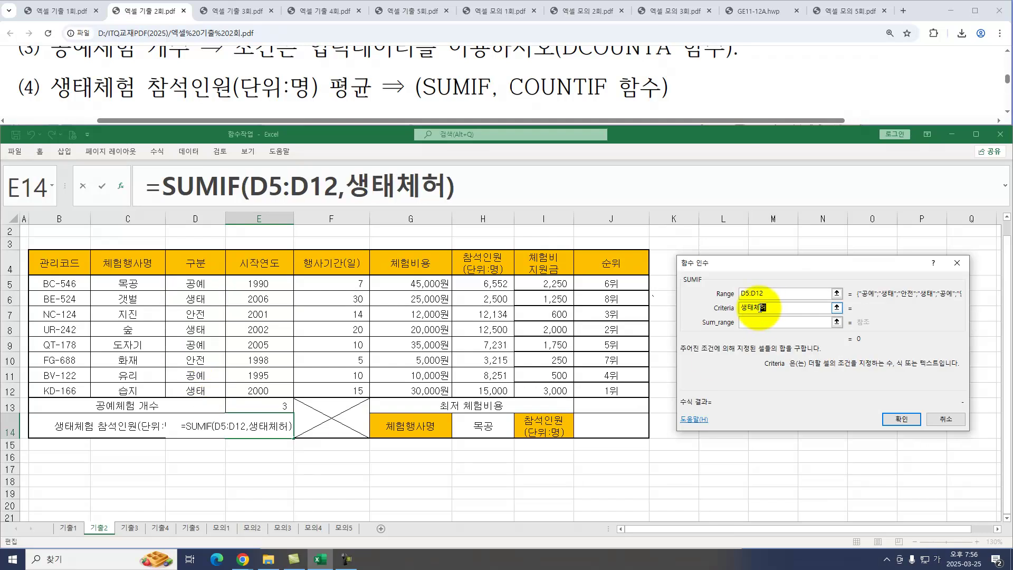
{"action": "key", "text": "Tab"}
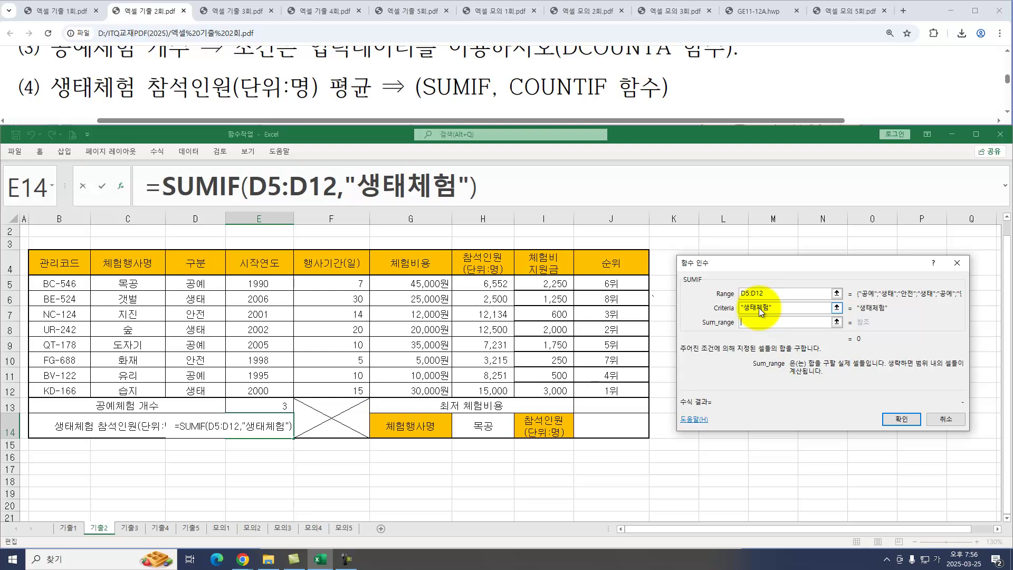
{"action": "left_click_drag", "start_coordinate": [486, 286], "coordinate": [490, 391]}
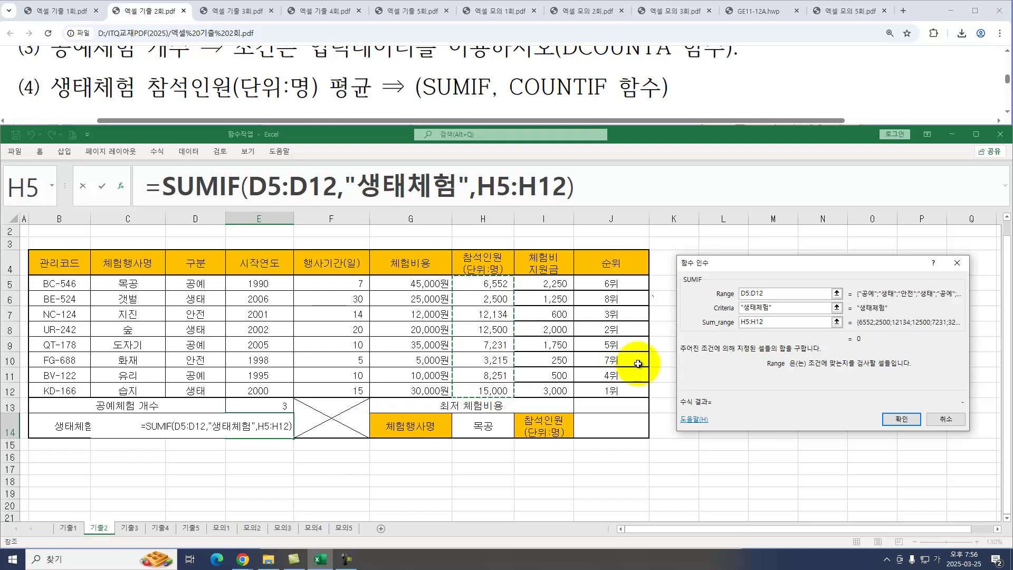
Shorten the SUMIF Criteria to "생태" and accept the formula.
{"action": "left_click", "coordinate": [770, 307]}
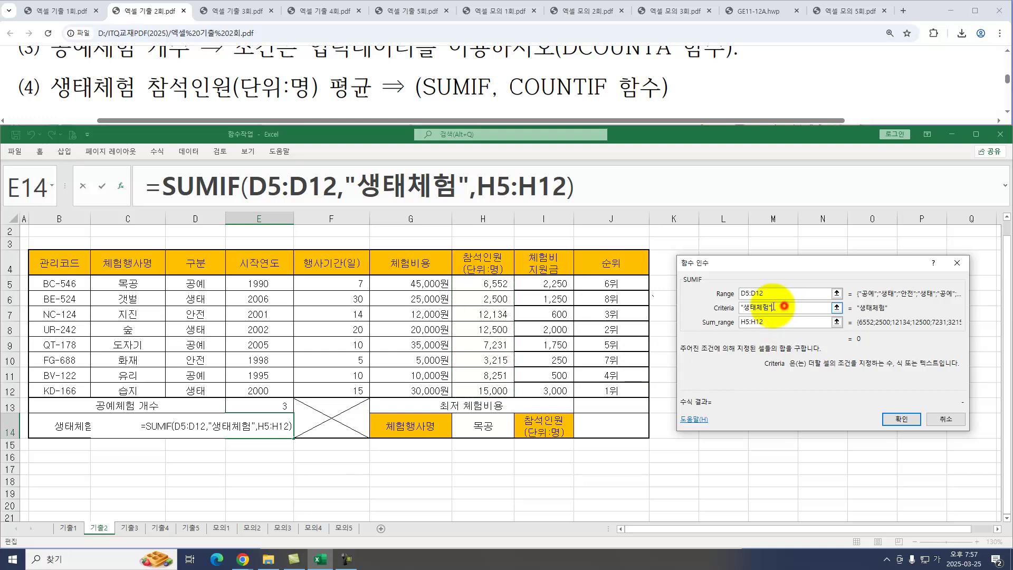
{"action": "key", "text": "BackSpace"}
{"action": "key", "text": "BackSpace"}
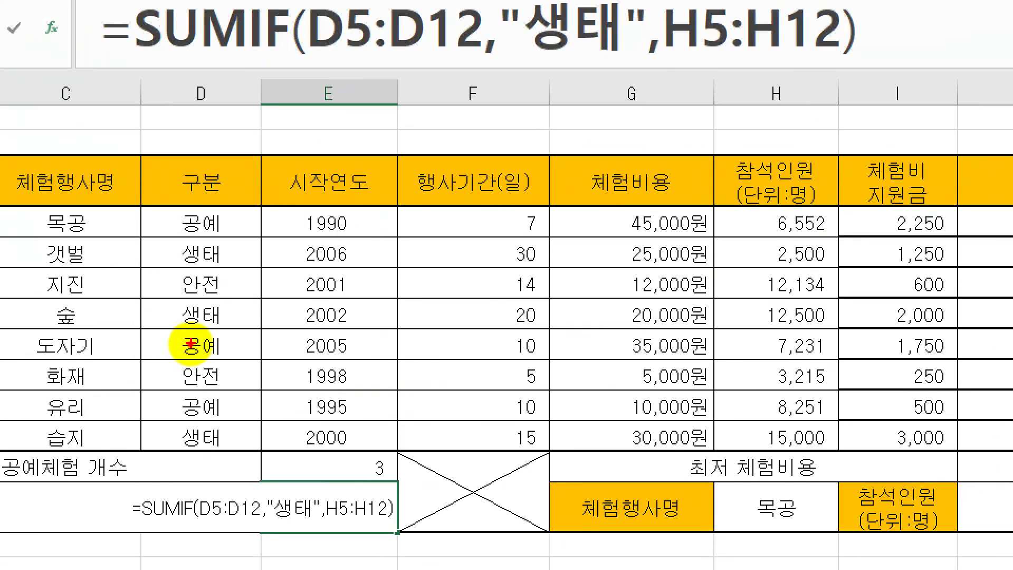
{"action": "mouse_move", "coordinate": [242, 324]}
{"action": "left_mouse_down"}
{"action": "mouse_move", "coordinate": [169, 338]}
{"action": "mouse_move", "coordinate": [218, 321]}
{"action": "left_mouse_up"}
{"action": "key", "text": "Escape"}
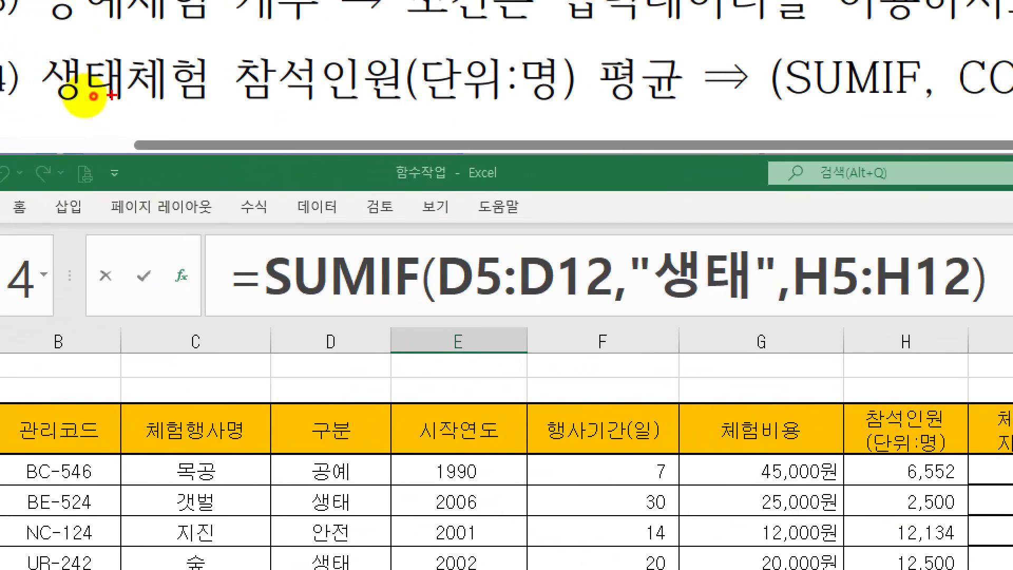
{"action": "left_click_drag", "start_coordinate": [49, 102], "coordinate": [201, 103]}
{"action": "key", "text": "Escape"}
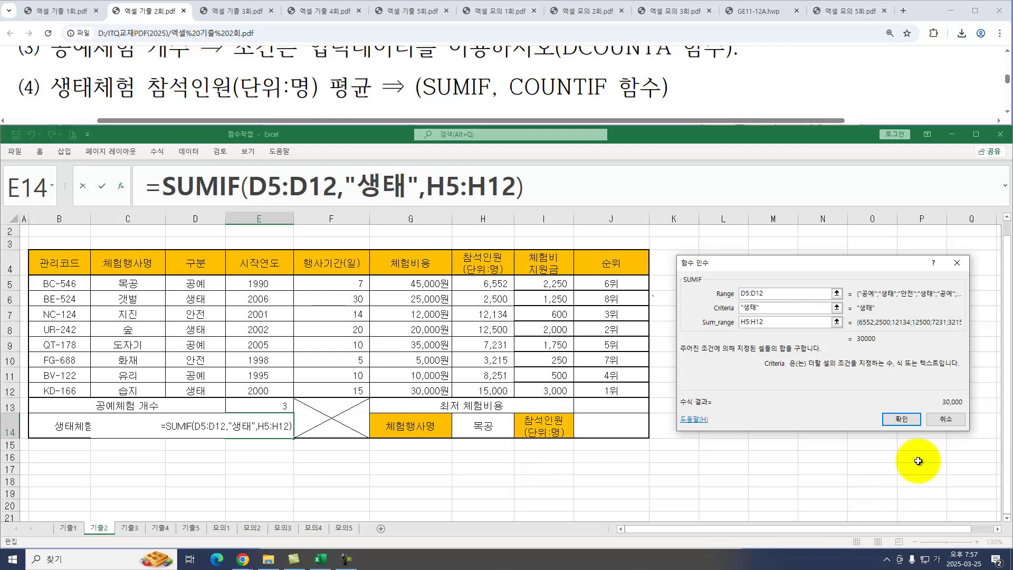
{"action": "left_click", "coordinate": [903, 419]}
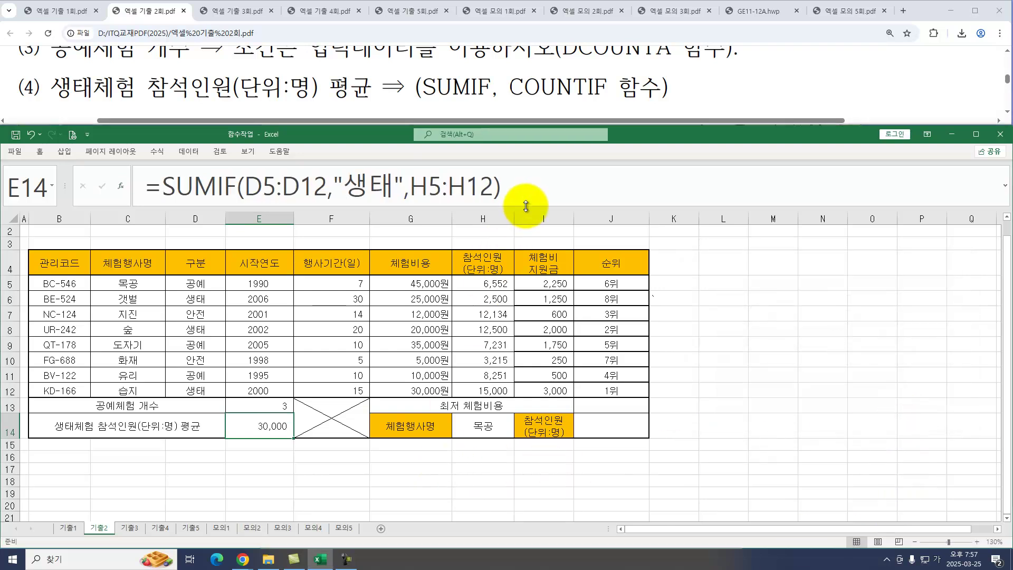
Append a division by COUNTIF to the SUMIF formula in E14 and open the COUNTIF function arguments.
{"action": "left_click", "coordinate": [538, 188]}
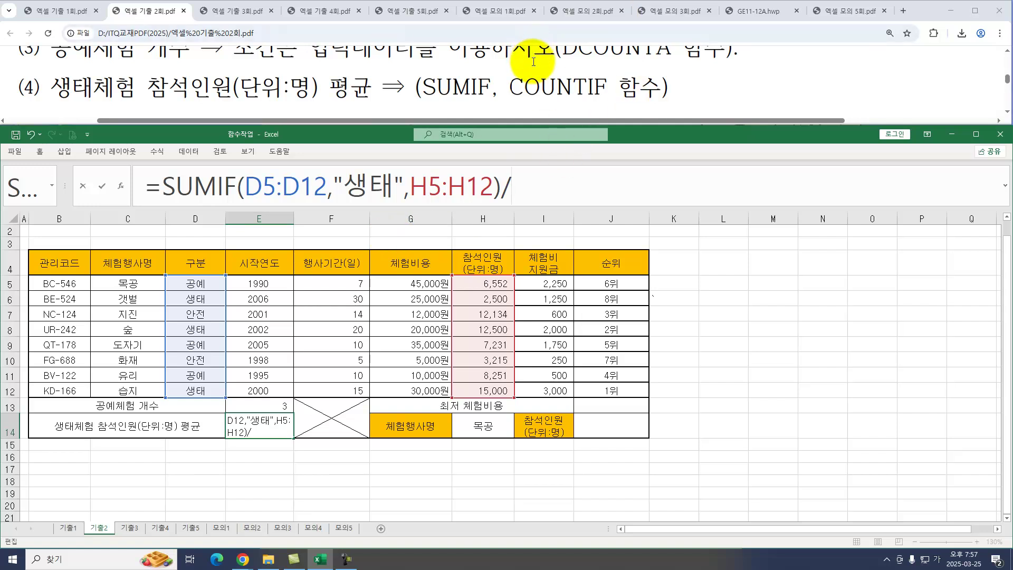
{"action": "type", "text": "채ㅕ"}
{"action": "key", "text": "BackSpace"}
{"action": "key", "text": "BackSpace"}
{"action": "key", "text": "BackSpace"}
{"action": "type", "text": "COUNTIF("}
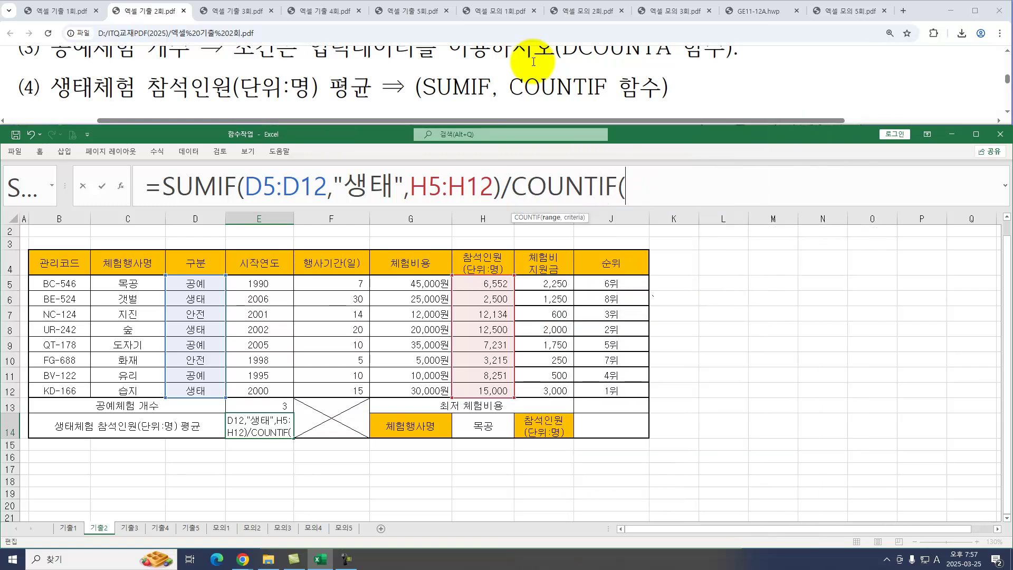
{"action": "key", "text": "ctrl+a"}
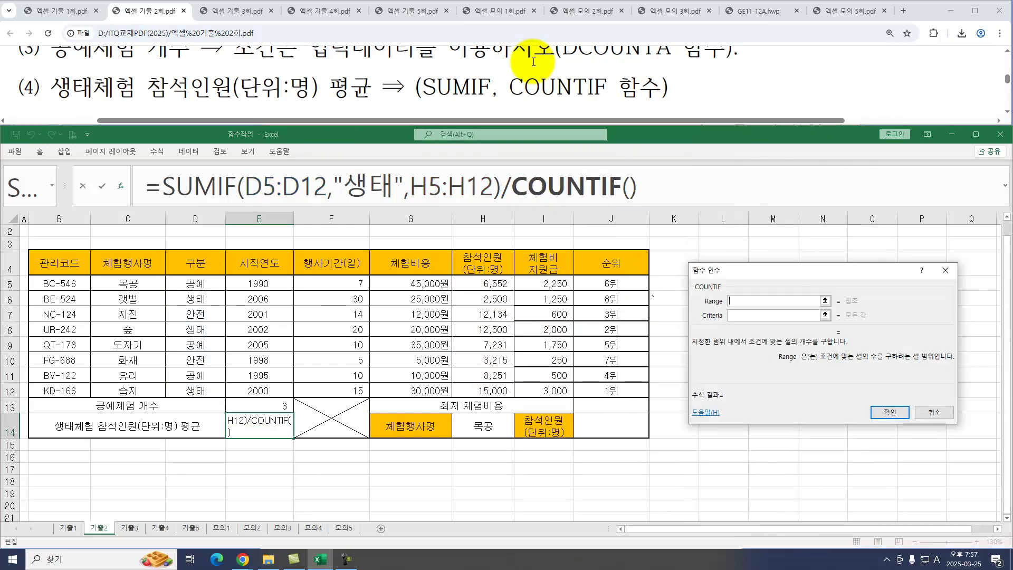
Set the COUNTIF Range to D5:D12 and the Criteria to "생태", then accept the formula.
{"action": "left_click_drag", "start_coordinate": [195, 284], "coordinate": [204, 390]}
{"action": "left_click", "coordinate": [748, 315]}
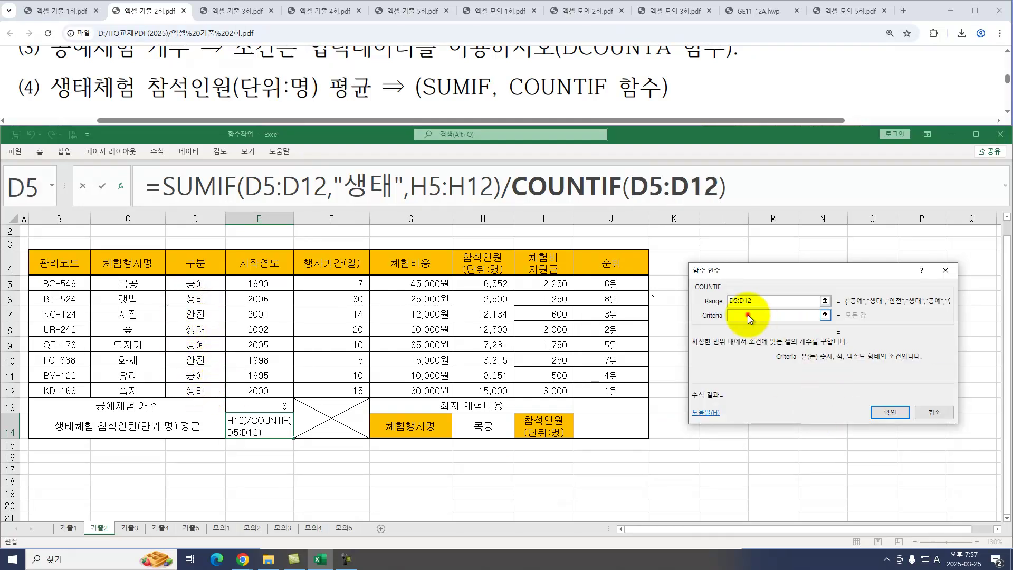
{"action": "key", "text": "Hangul"}
{"action": "type", "text": "생태"}
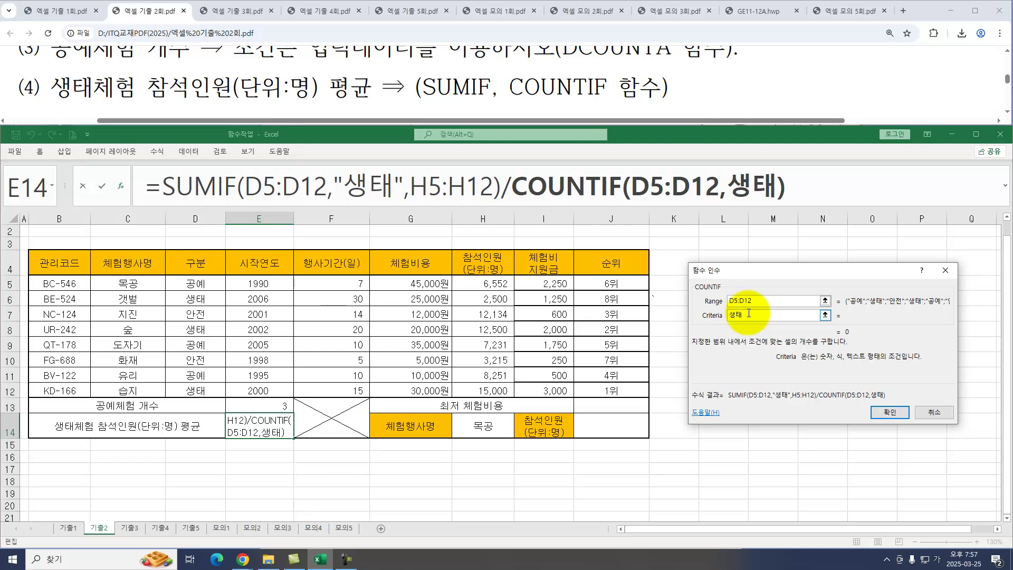
{"action": "key", "text": "Return"}
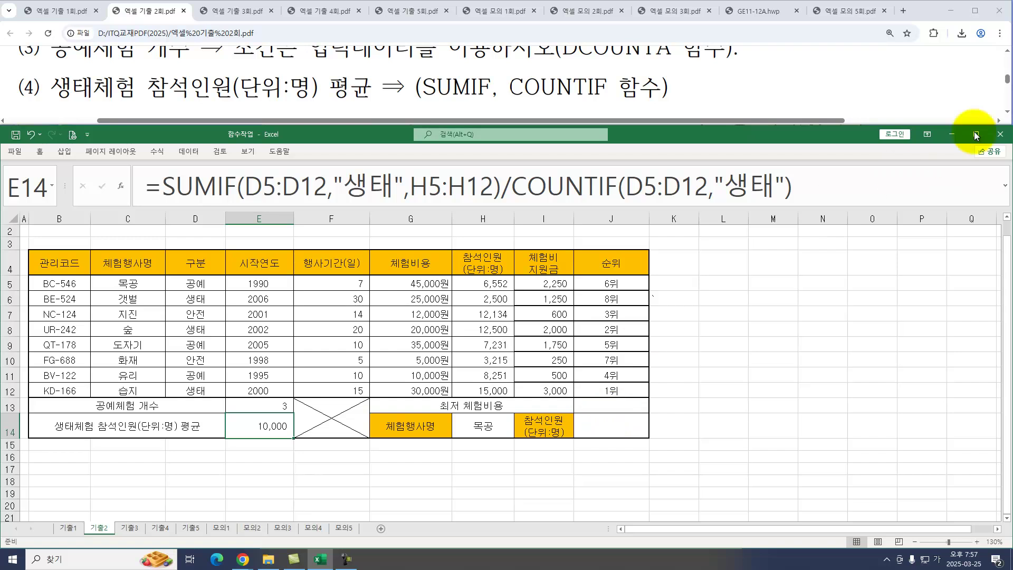
Show question (5) of the exam and enter a MIN formula in J13 using the 체험비용 values in G5:G12.
{"action": "left_click", "coordinate": [1006, 112]}
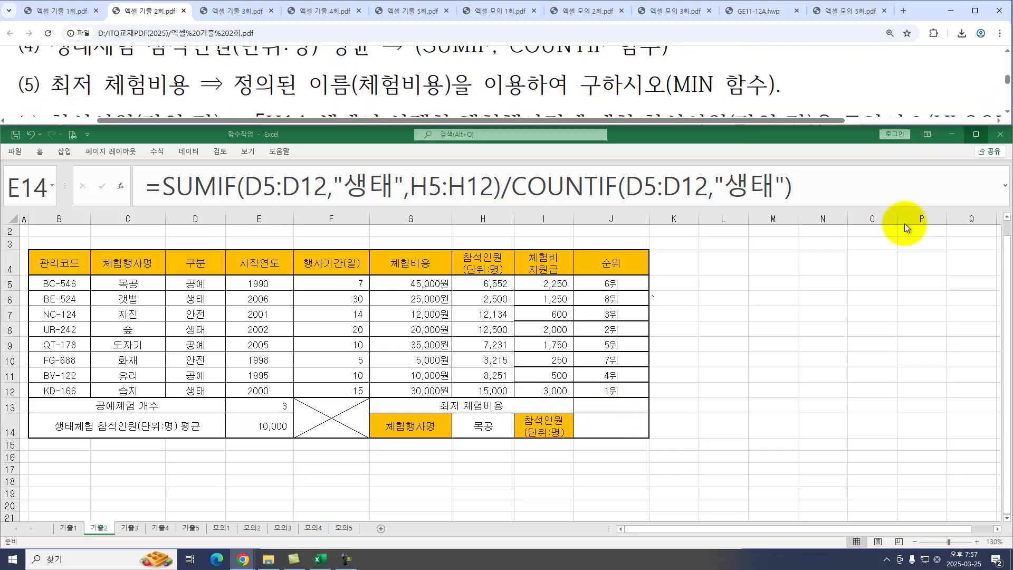
{"action": "left_click", "coordinate": [608, 406]}
{"action": "left_click", "coordinate": [608, 406]}
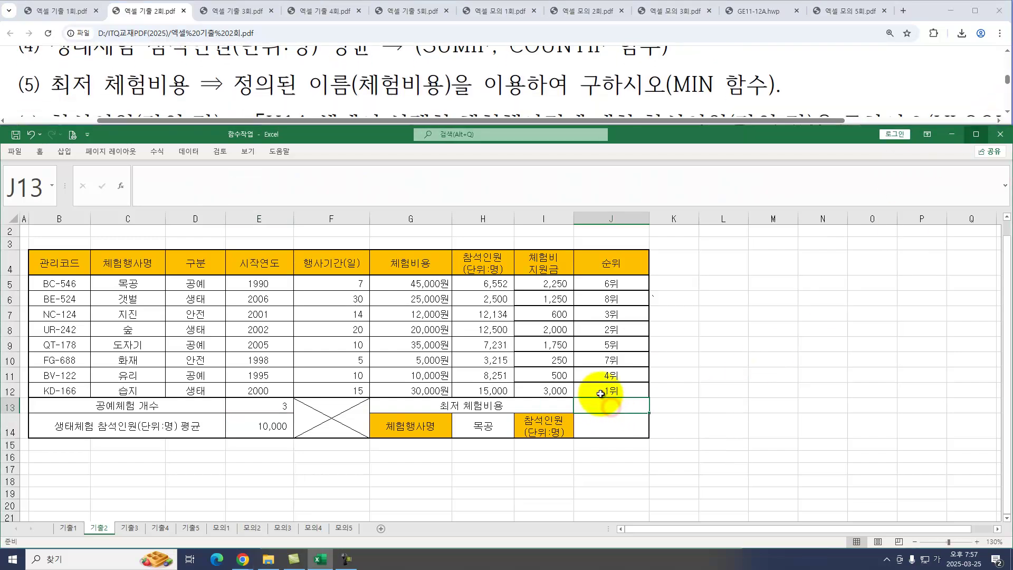
{"action": "type", "text": "="}
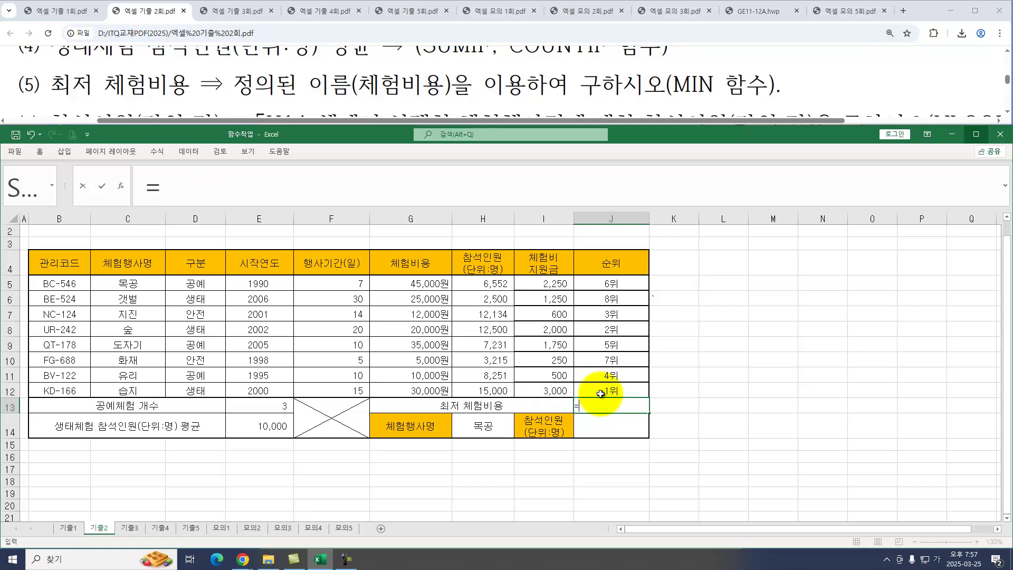
{"action": "type", "text": "MIN("}
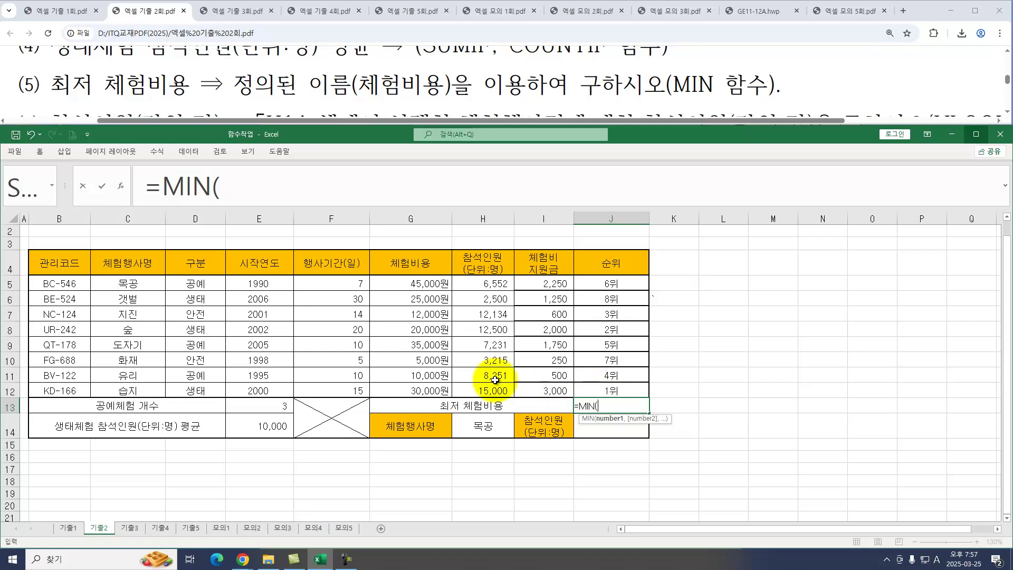
{"action": "left_click_drag", "start_coordinate": [422, 285], "coordinate": [428, 387]}
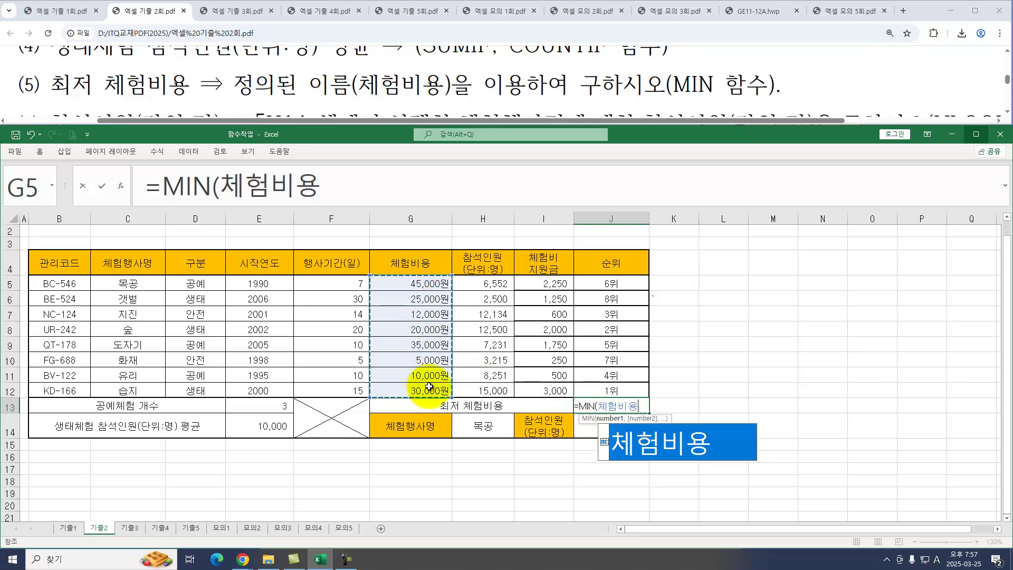
{"action": "key", "text": "Return"}
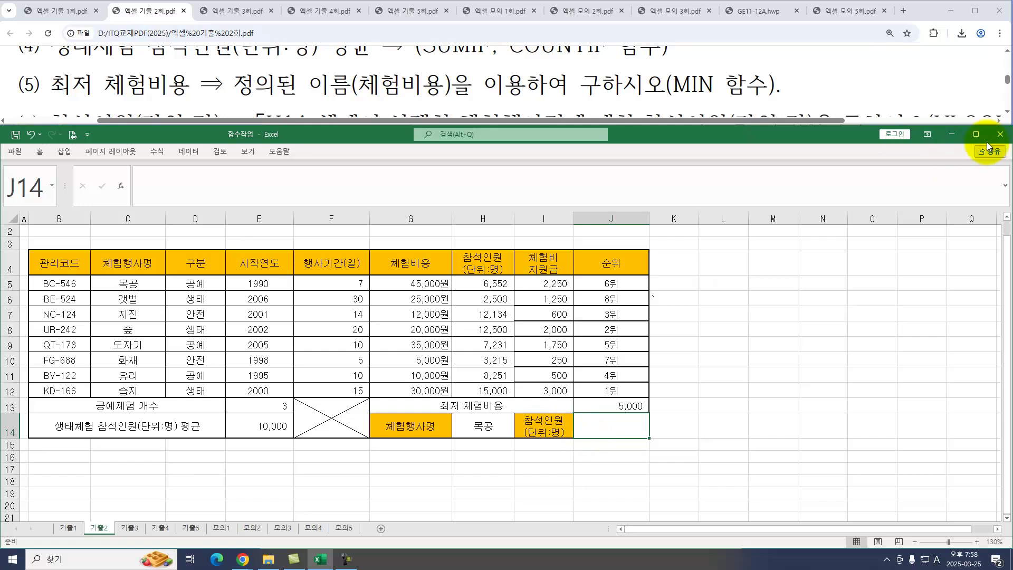
Show question (6) of the exam and start a VLOOKUP formula in J14 with H14 as the Lookup_value.
{"action": "left_click", "coordinate": [1008, 110]}
{"action": "scroll", "coordinate": [1008, 111], "scroll_direction": "down", "scroll_amount": 1}
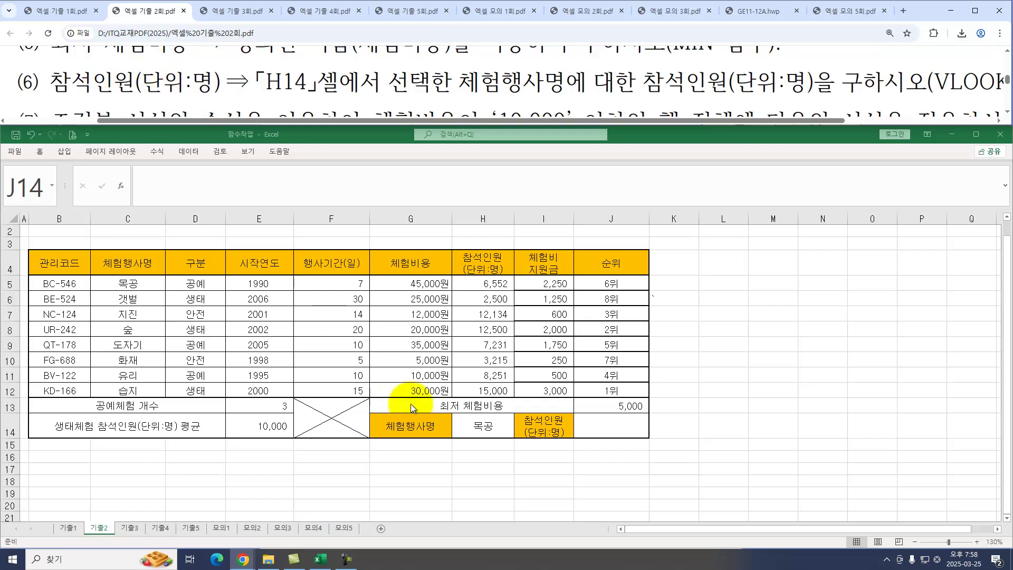
{"action": "left_click", "coordinate": [594, 421]}
{"action": "type", "text": "=VLOOKUP("}
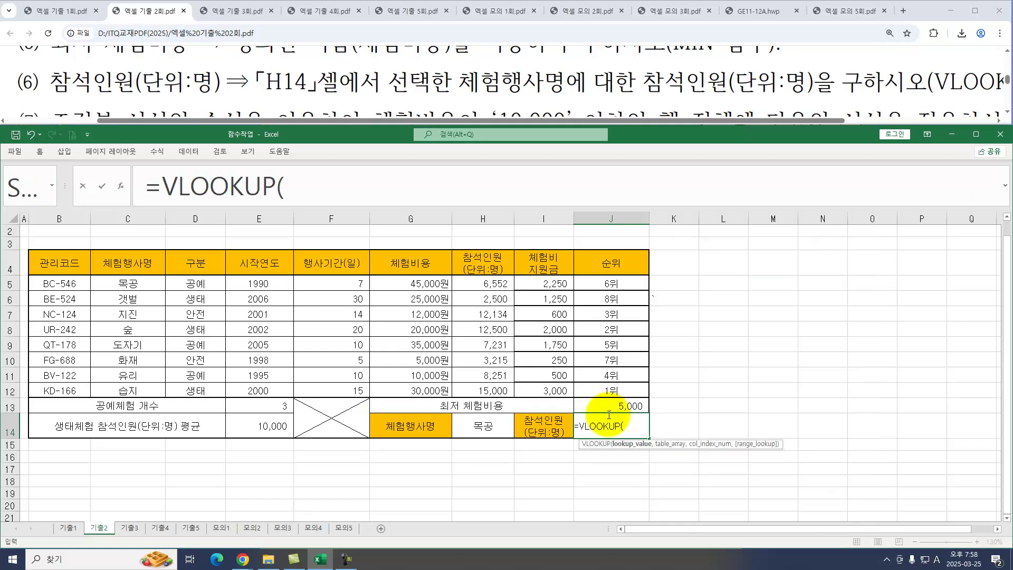
{"action": "key", "text": "ctrl+a"}
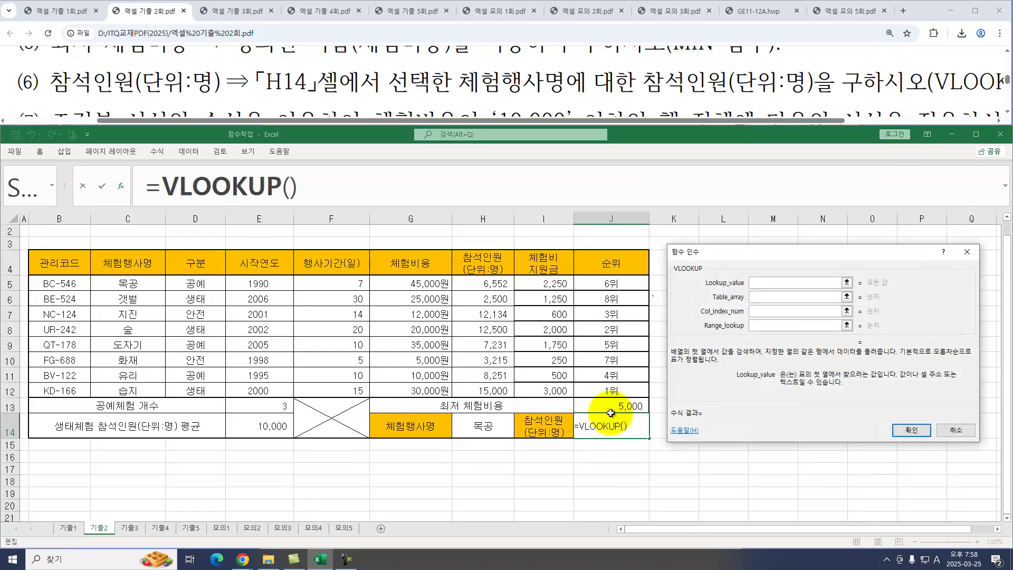
{"action": "left_click", "coordinate": [480, 425]}
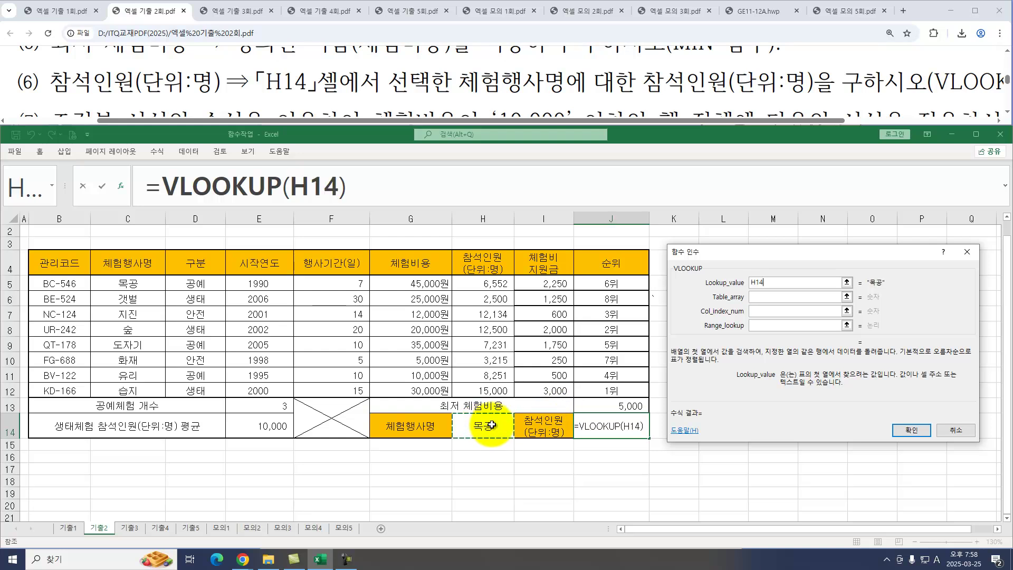
Set the VLOOKUP Table_array to C5:H12, Col_index_num to 6 and Range_lookup to 0, then accept the formula in J14.
{"action": "left_click", "coordinate": [761, 297]}
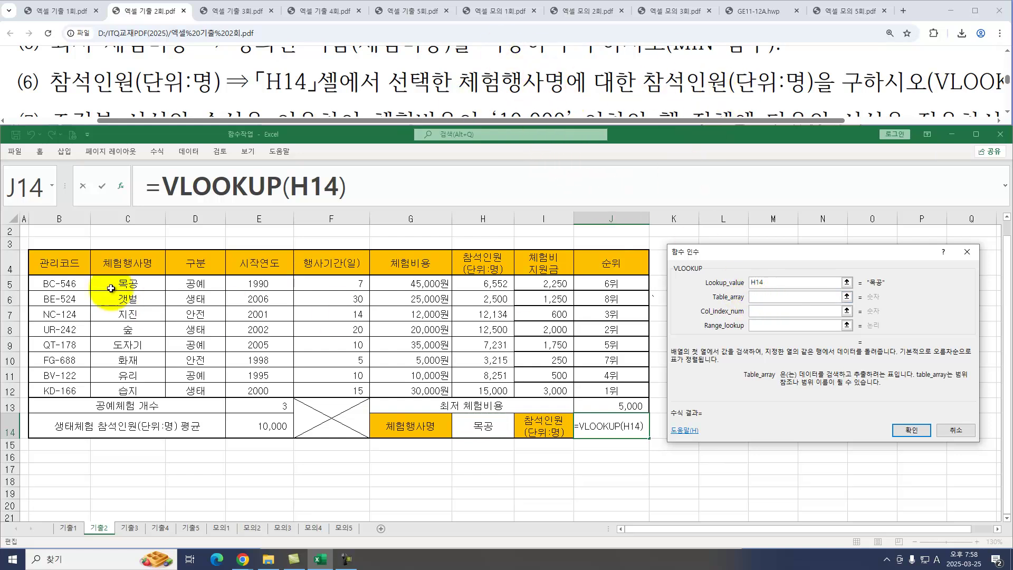
{"action": "left_click_drag", "start_coordinate": [111, 285], "coordinate": [482, 391]}
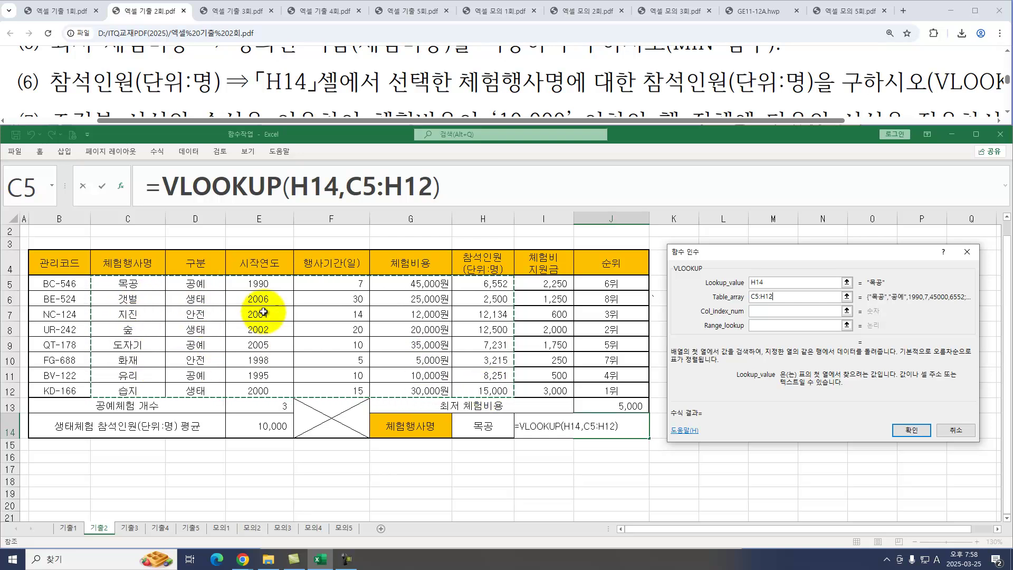
{"action": "left_click", "coordinate": [763, 312]}
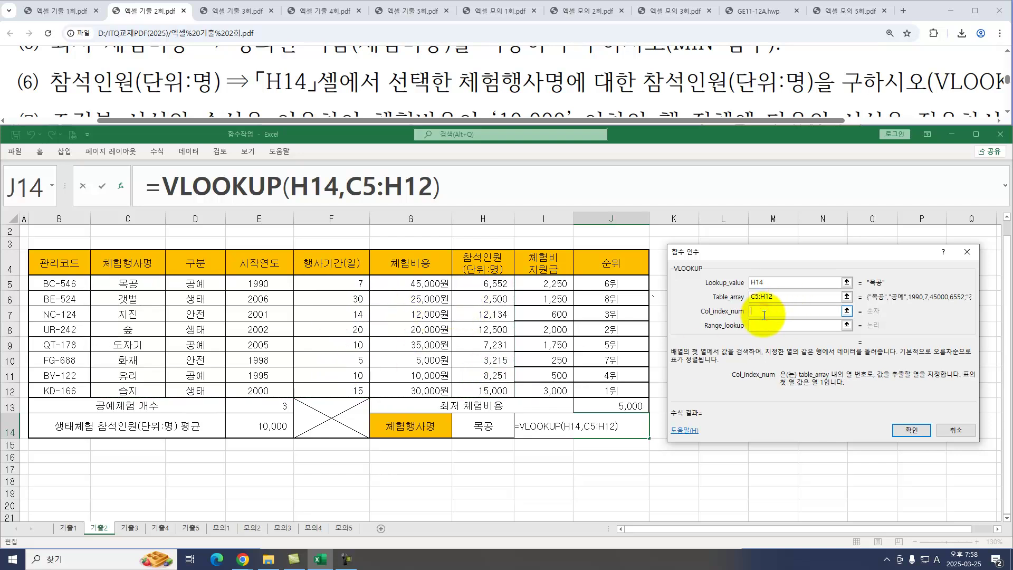
{"action": "type", "text": "6"}
{"action": "left_click", "coordinate": [768, 325]}
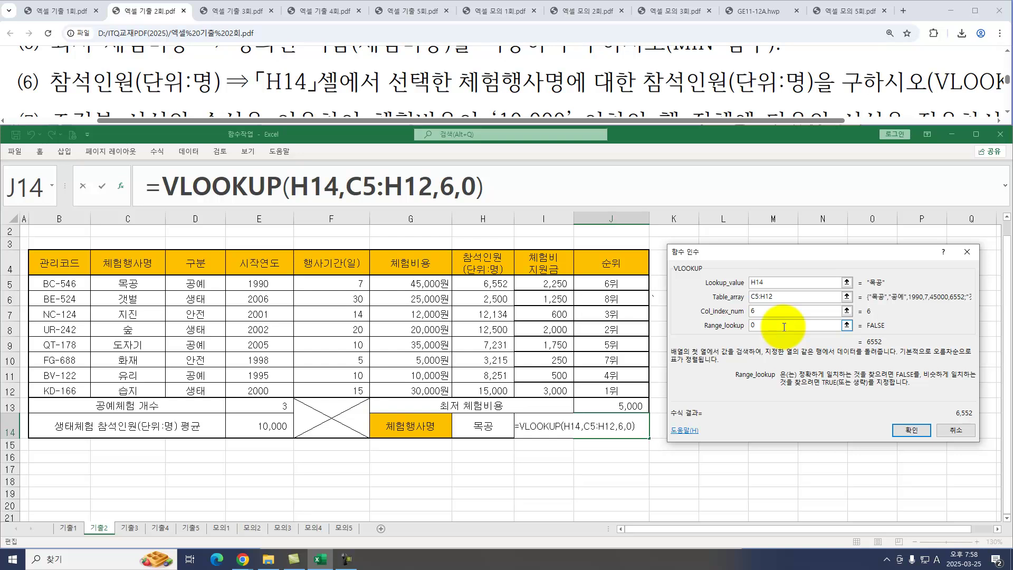
{"action": "key", "text": "Return"}
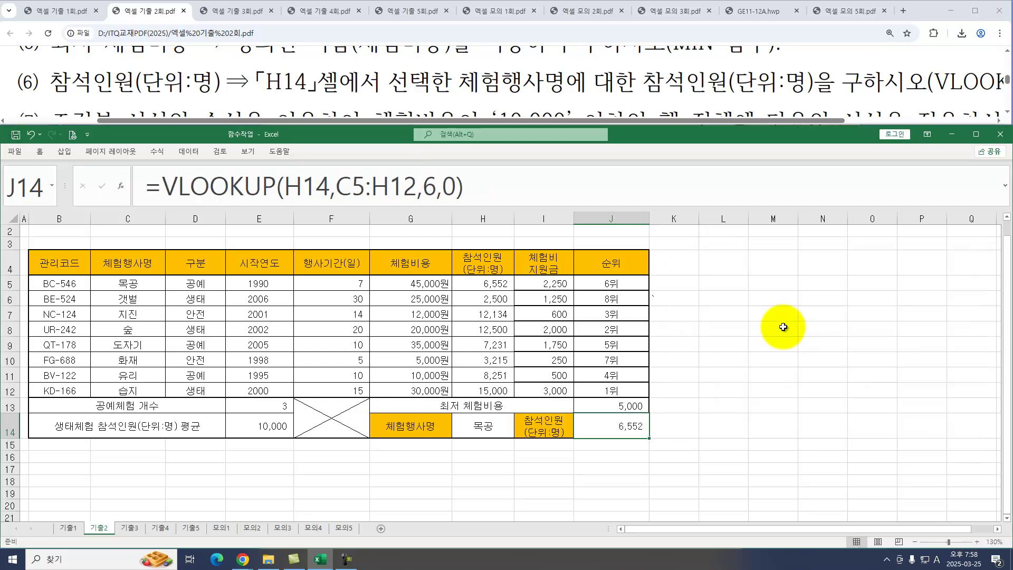
Choose 지진 as the 체험행사명 in H14 to test the lookup.
{"action": "left_click", "coordinate": [490, 425]}
{"action": "left_click", "coordinate": [518, 433]}
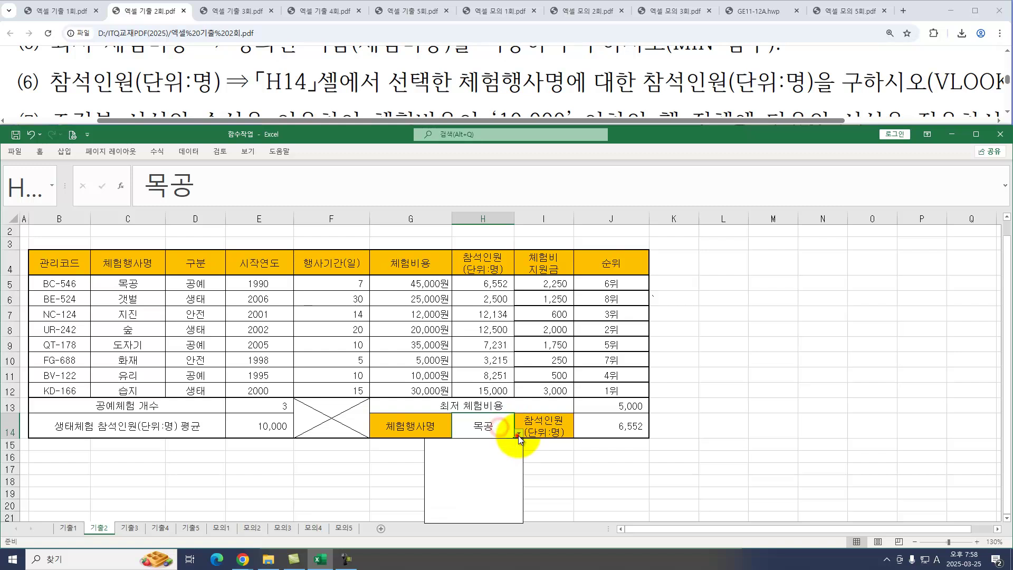
{"action": "left_click", "coordinate": [498, 466]}
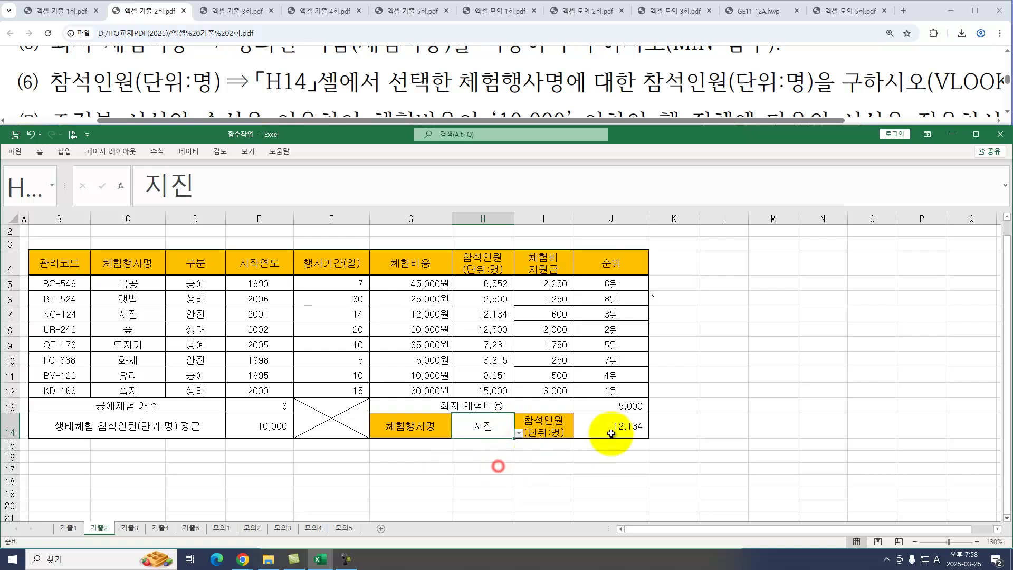
{"action": "left_click", "coordinate": [518, 356]}
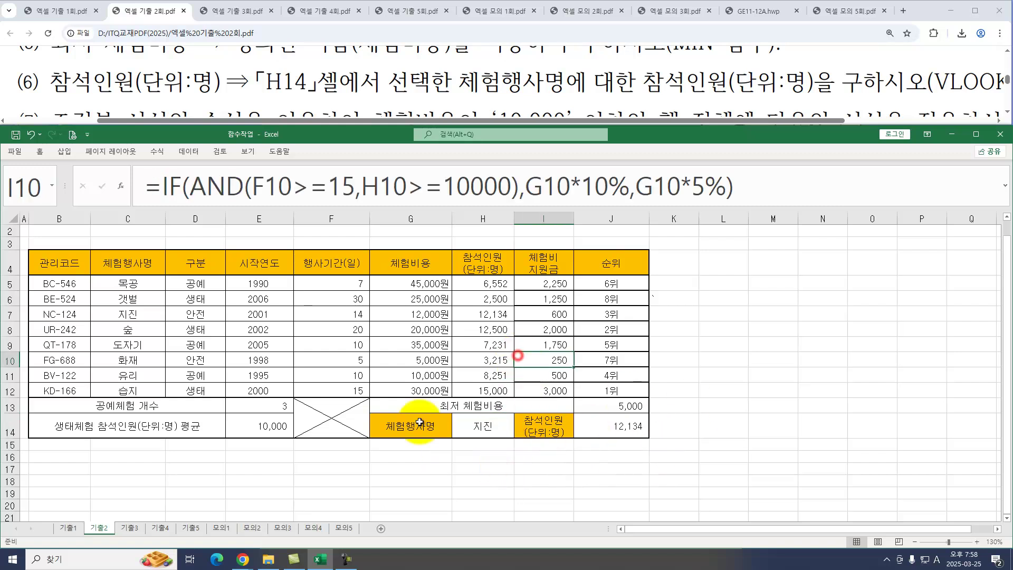
Open sheet 기출3 with the 엑셀 기출 3회 exam PDF and highlight the code condition and product labels in question (1).
{"action": "left_click", "coordinate": [130, 528]}
{"action": "left_click", "coordinate": [246, 12]}
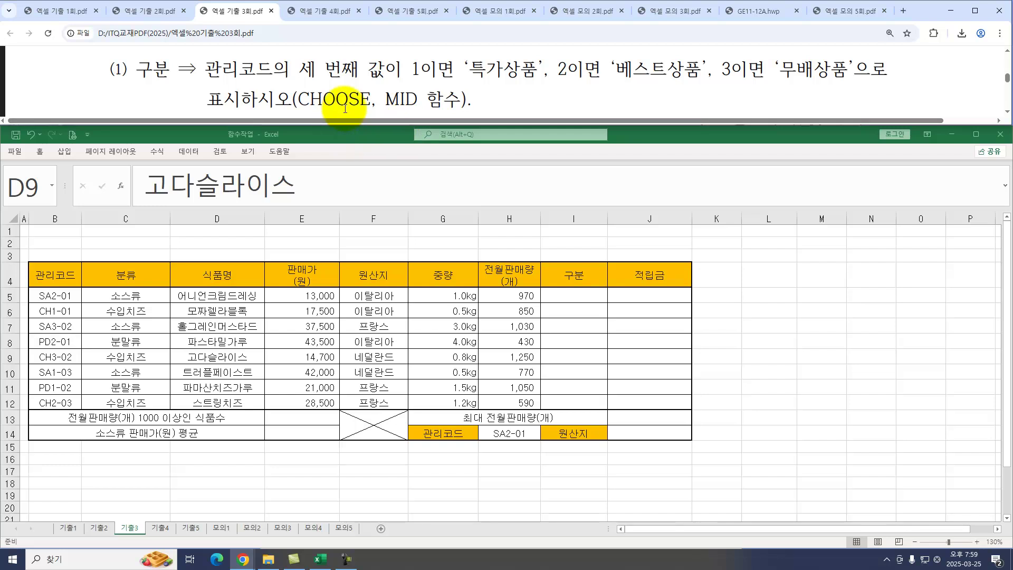
{"action": "left_click_drag", "start_coordinate": [207, 70], "coordinate": [393, 71]}
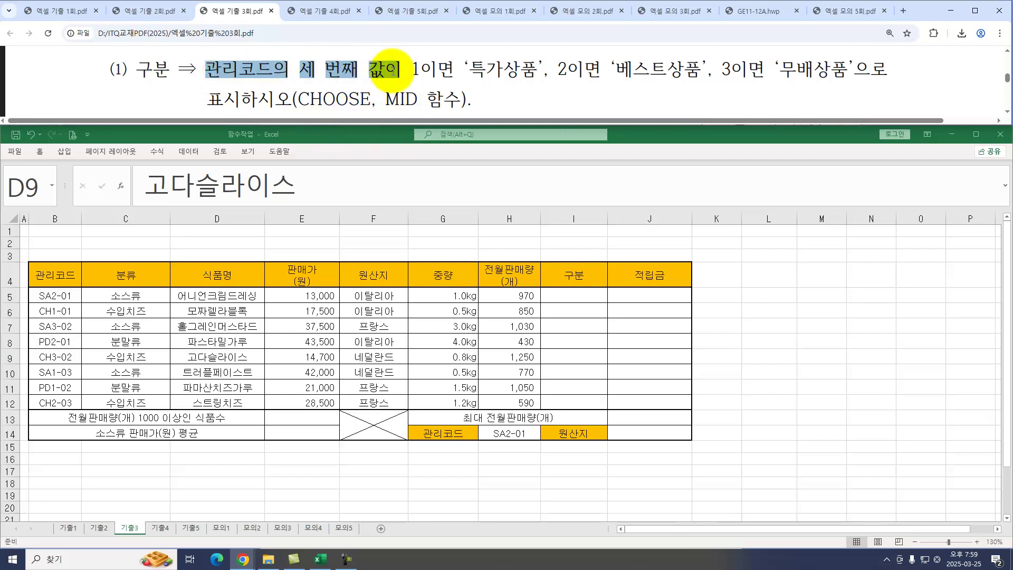
{"action": "left_click_drag", "start_coordinate": [469, 70], "coordinate": [538, 70]}
{"action": "left_click_drag", "start_coordinate": [615, 70], "coordinate": [701, 70]}
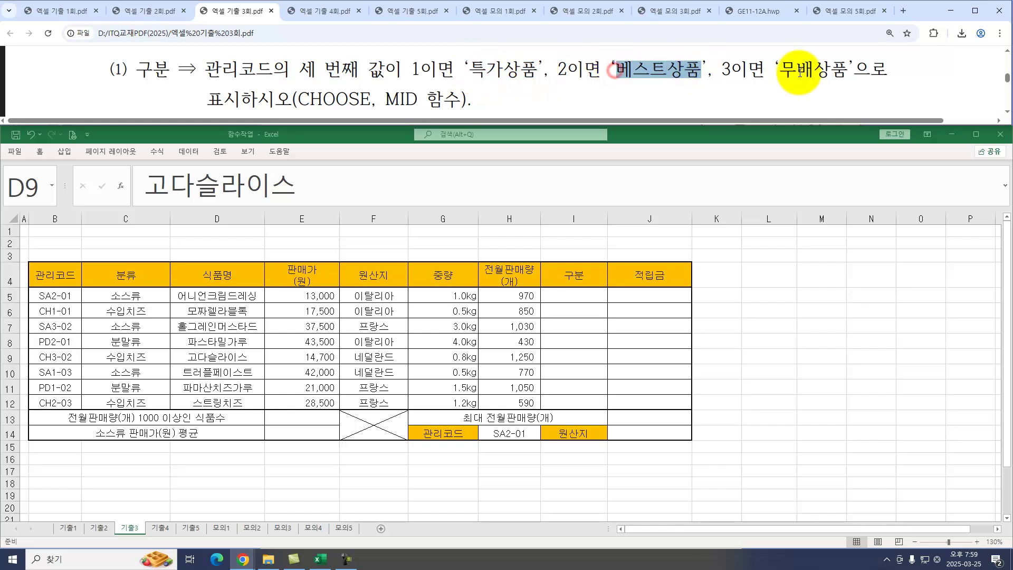
{"action": "left_click_drag", "start_coordinate": [783, 71], "coordinate": [848, 72]}
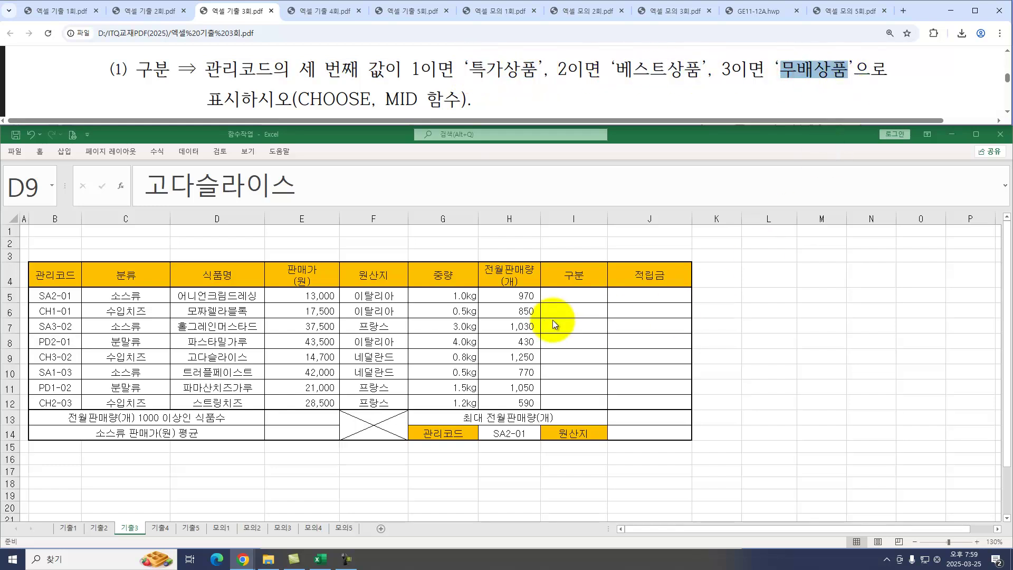
Start a CHOOSE formula in the first 구분 cell, I5, and open its function arguments.
{"action": "left_click", "coordinate": [578, 290]}
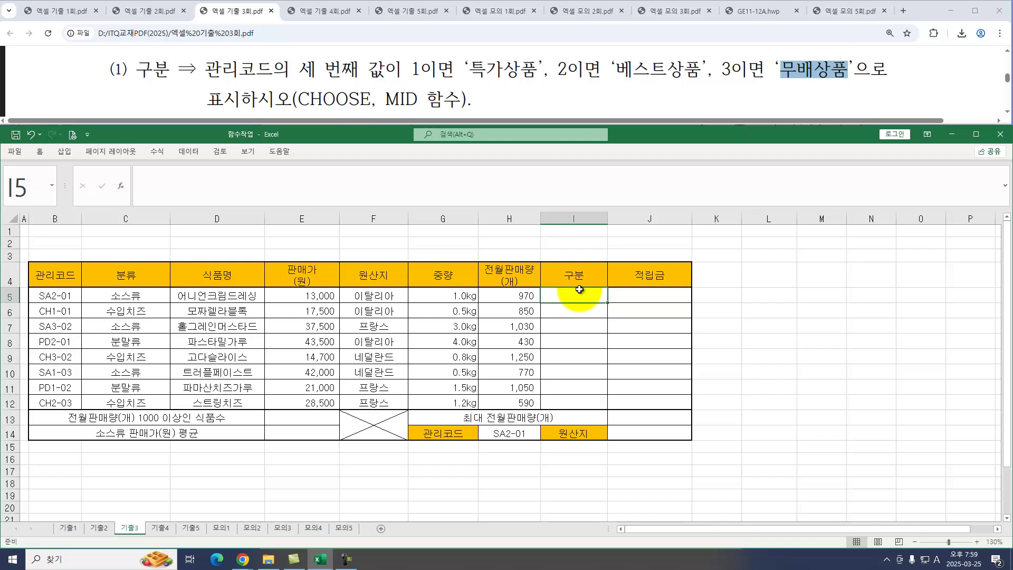
{"action": "type", "text": "="}
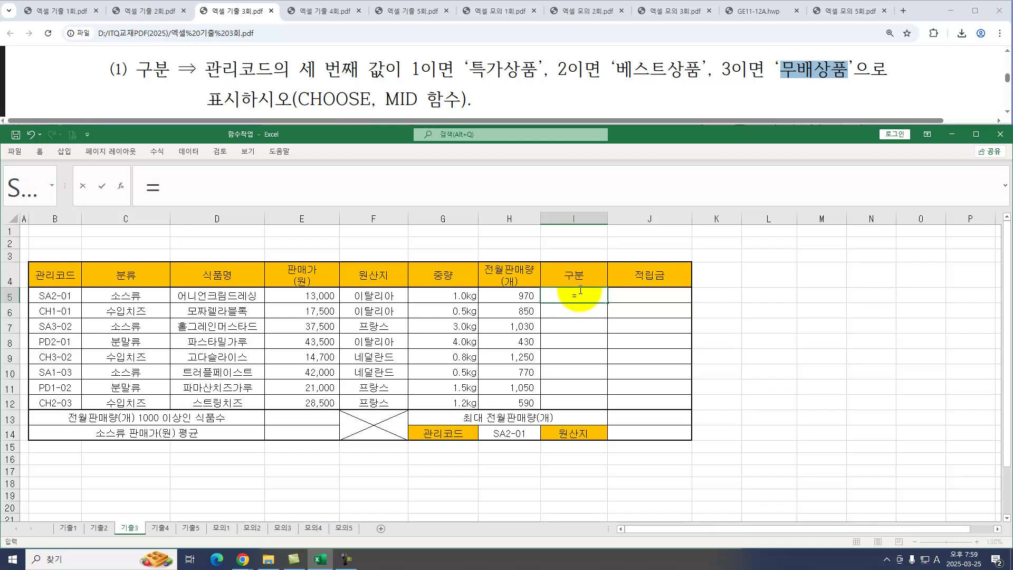
{"action": "type", "text": "CHOOSE"}
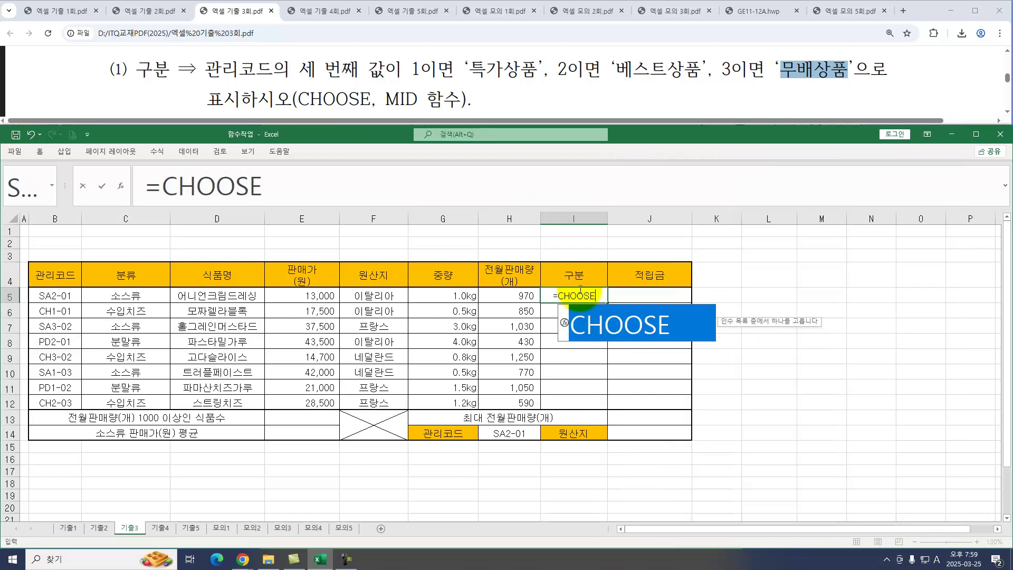
{"action": "type", "text": "("}
{"action": "key", "text": "ctrl+a"}
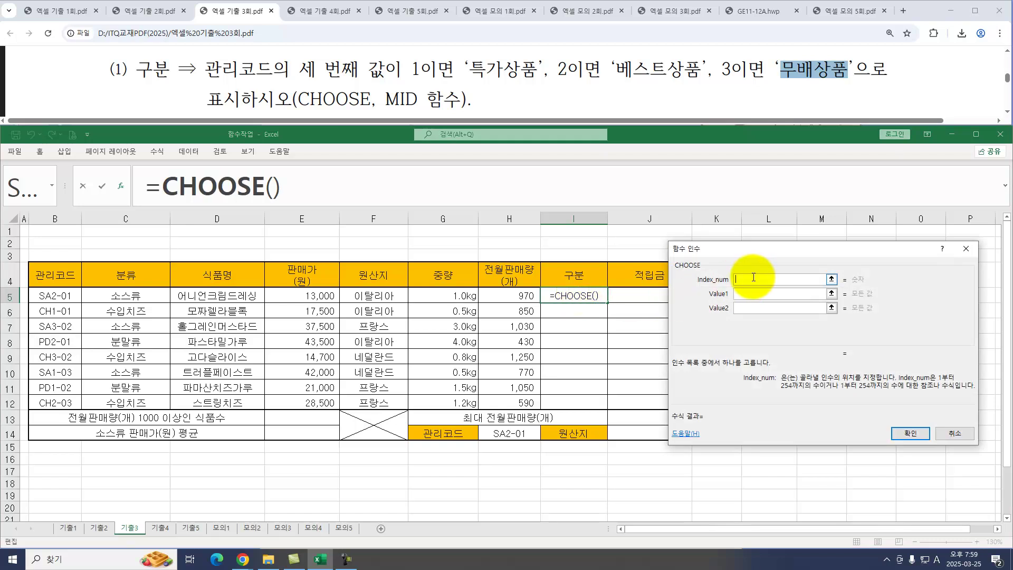
Set the CHOOSE Index_num to MID(B5,3,1), the third character of the 관리코드.
{"action": "left_click_drag", "start_coordinate": [206, 69], "coordinate": [427, 68]}
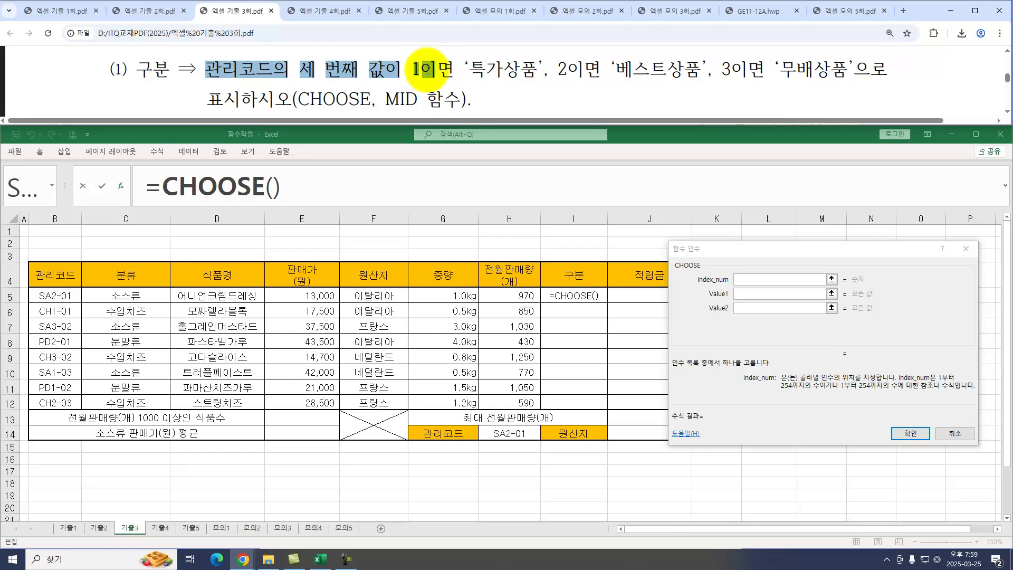
{"action": "left_click", "coordinate": [739, 280]}
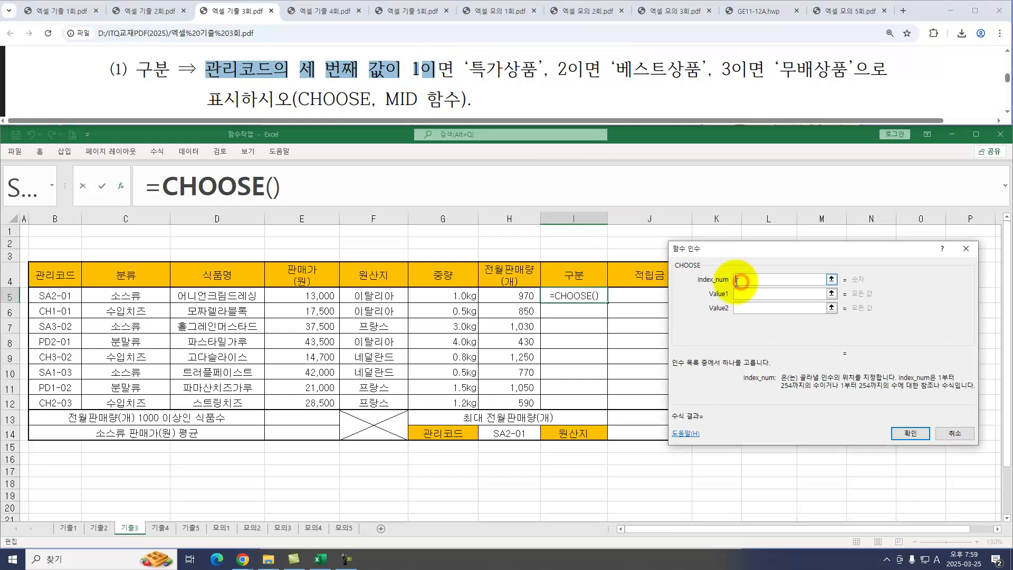
{"action": "type", "text": "MID"}
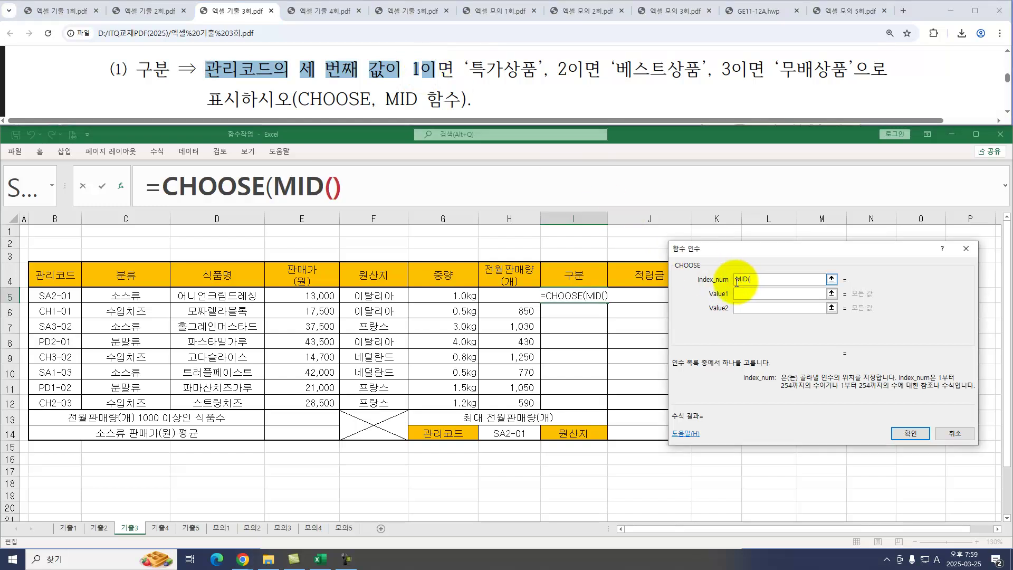
{"action": "type", "text": "("}
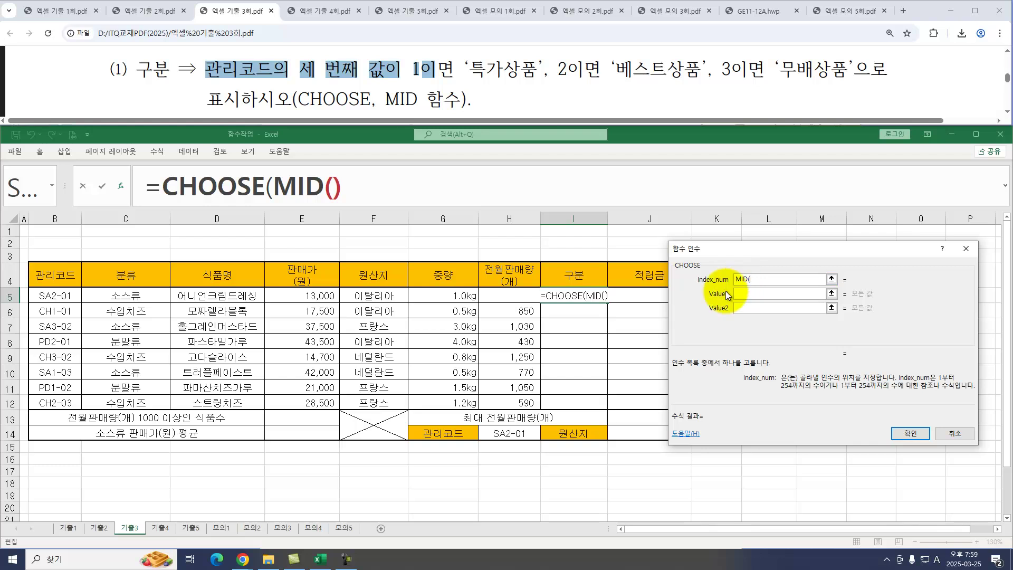
{"action": "left_click", "coordinate": [61, 296]}
{"action": "type", "text": ",3,1)"}
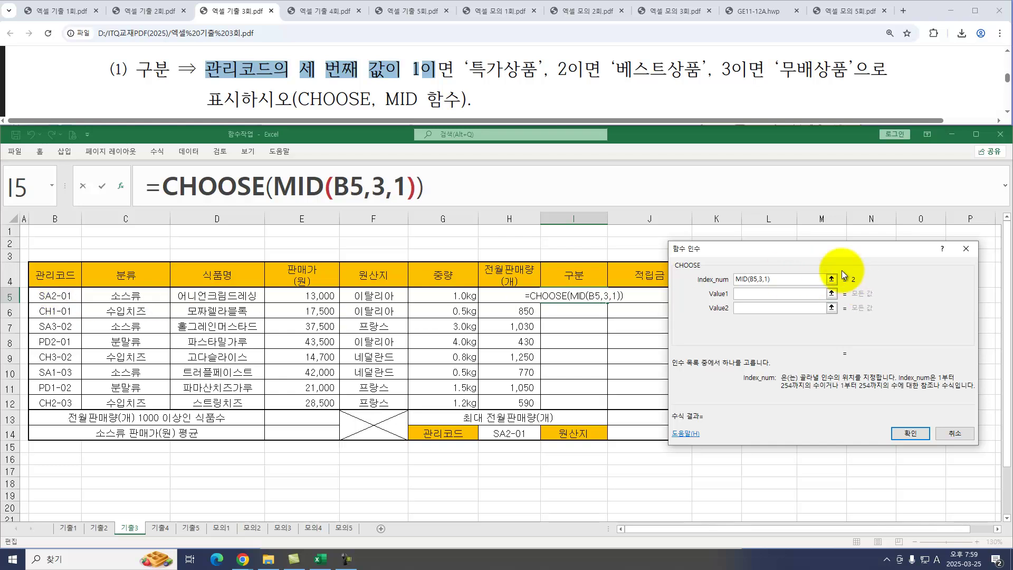
{"action": "key", "text": "Tab"}
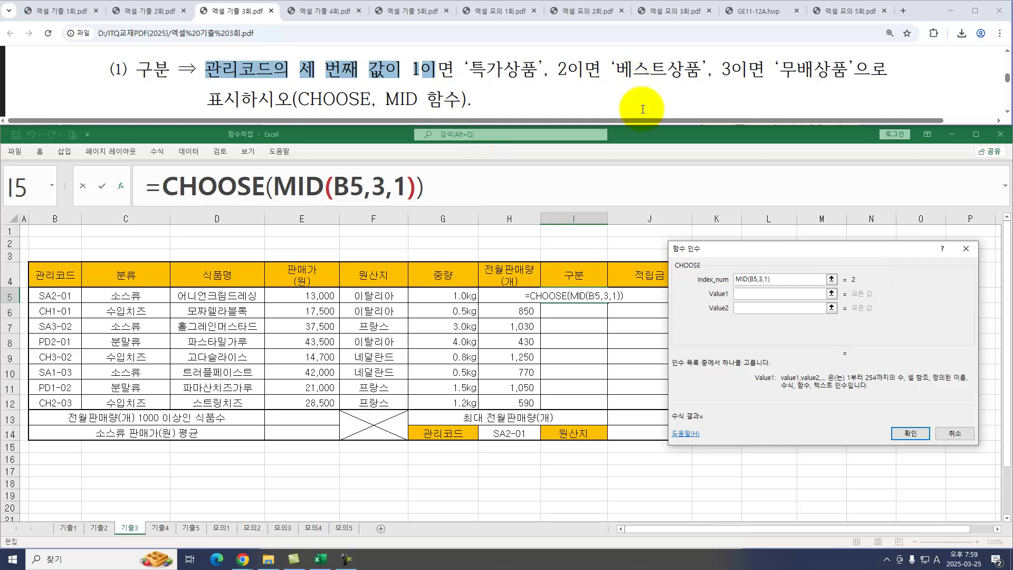
Set Value1 to "특가상품", Value2 to "베스트상품" and Value3 to "무배상품", then accept the CHOOSE formula.
{"action": "type", "text": "XM"}
{"action": "key", "text": "BackSpace"}
{"action": "key", "text": "BackSpace"}
{"action": "key", "text": "Hangul"}
{"action": "type", "text": "ㅌ특가상품"}
{"action": "key", "text": "Tab"}
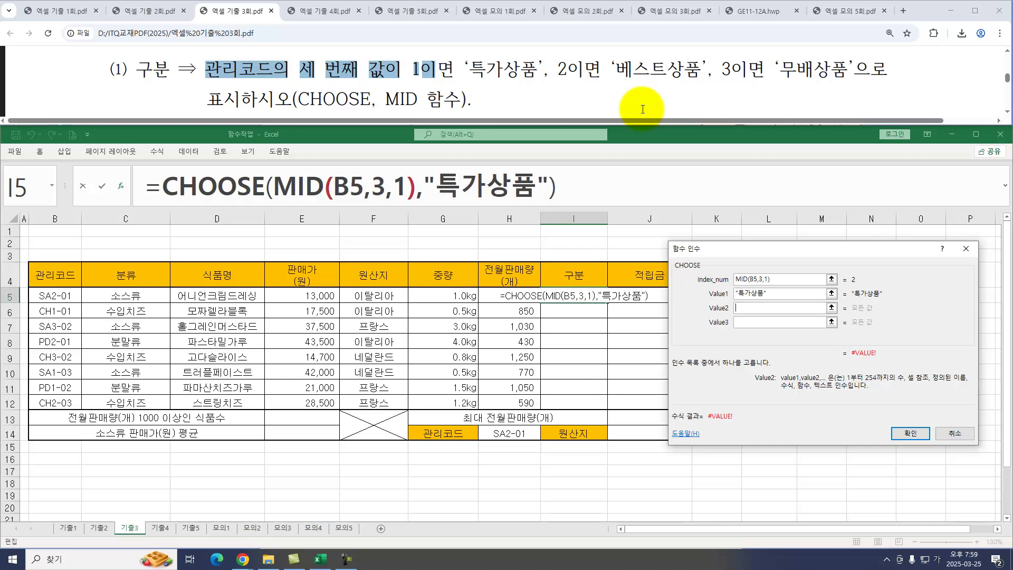
{"action": "type", "text": "베스트상ㅍ"}
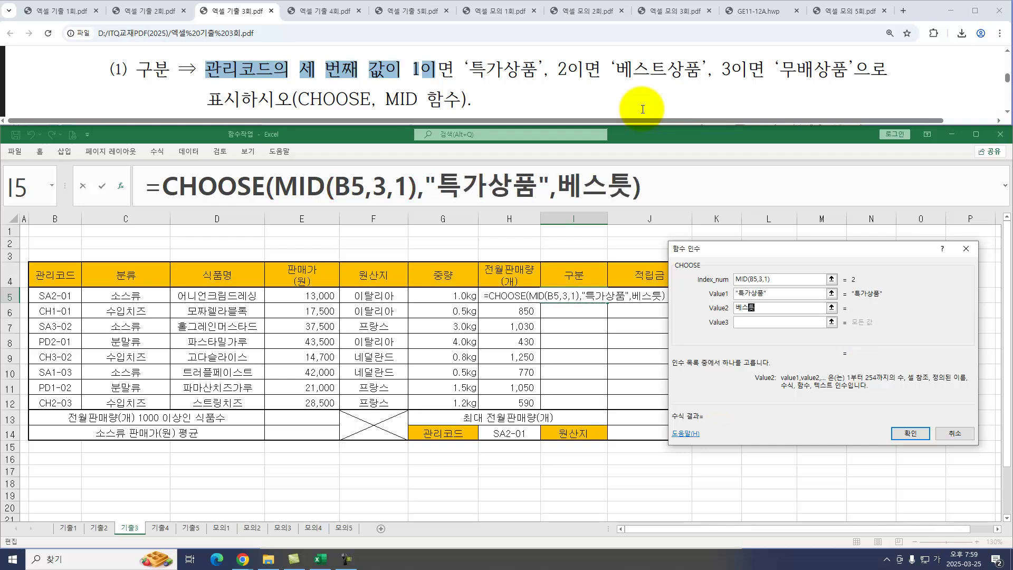
{"action": "key", "text": "Tab"}
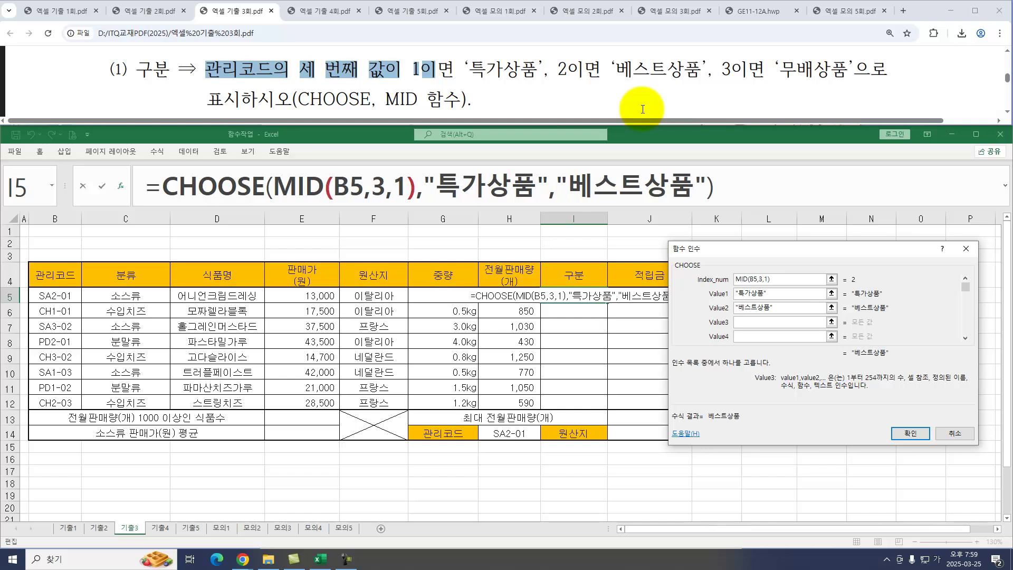
{"action": "type", "text": "무배상품"}
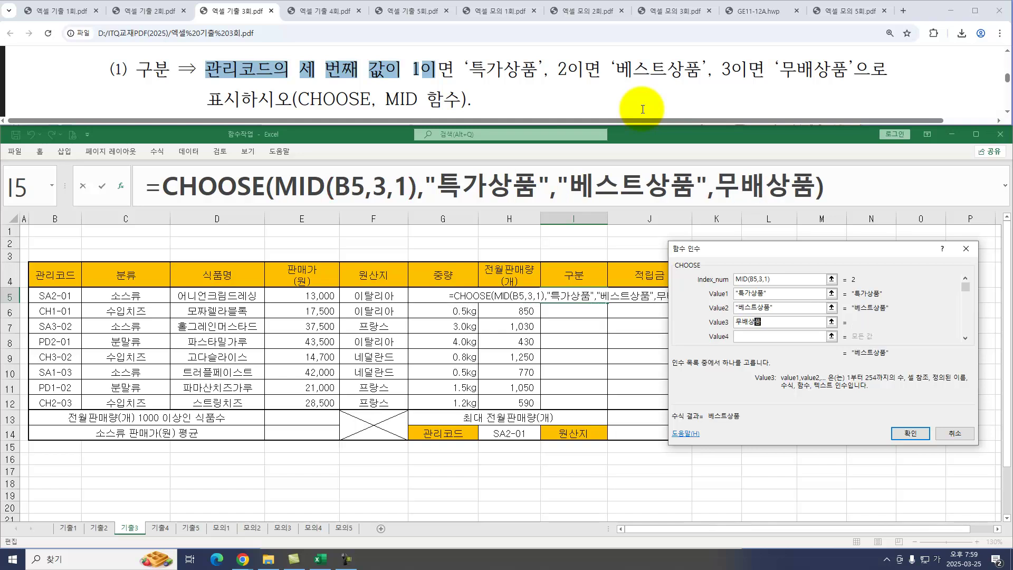
{"action": "key", "text": "Return"}
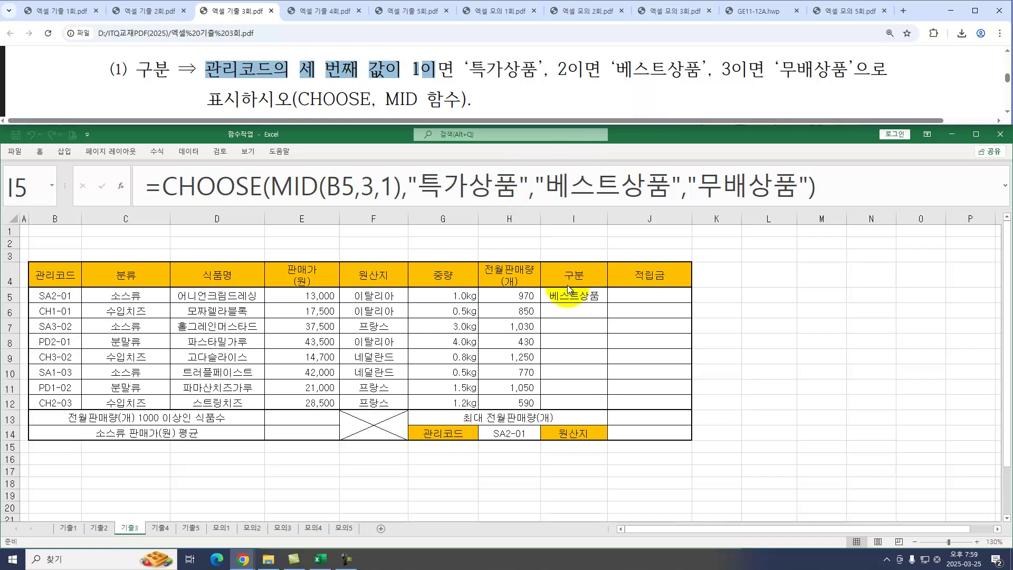
Copy the CHOOSE formula in I5 down the 구분 column through I12.
{"action": "left_click_drag", "start_coordinate": [607, 303], "coordinate": [610, 407]}
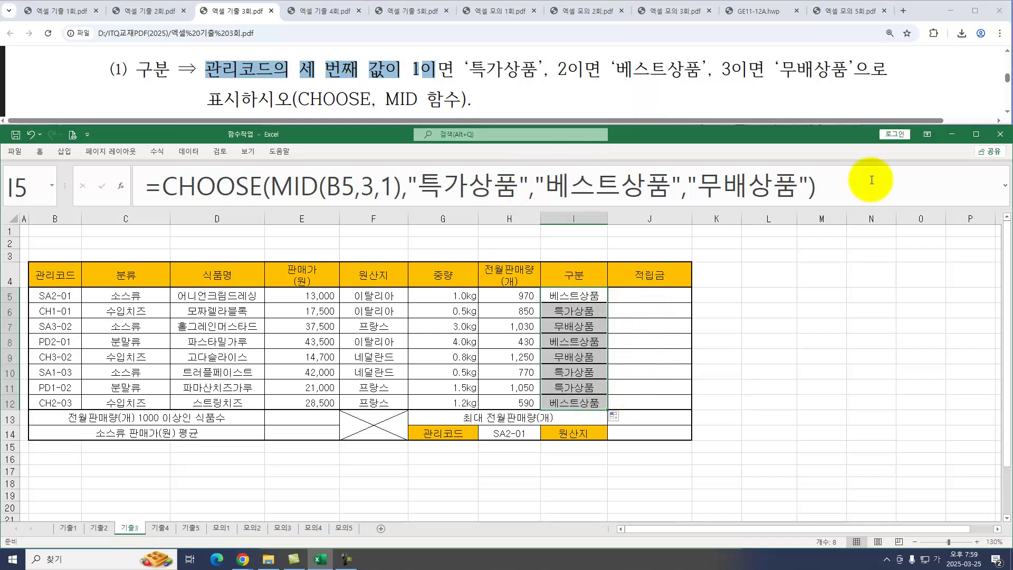
Start an IF function in J5 for the 적립금 task, with the logical test C5="수입치즈".
{"action": "left_click", "coordinate": [1007, 115]}
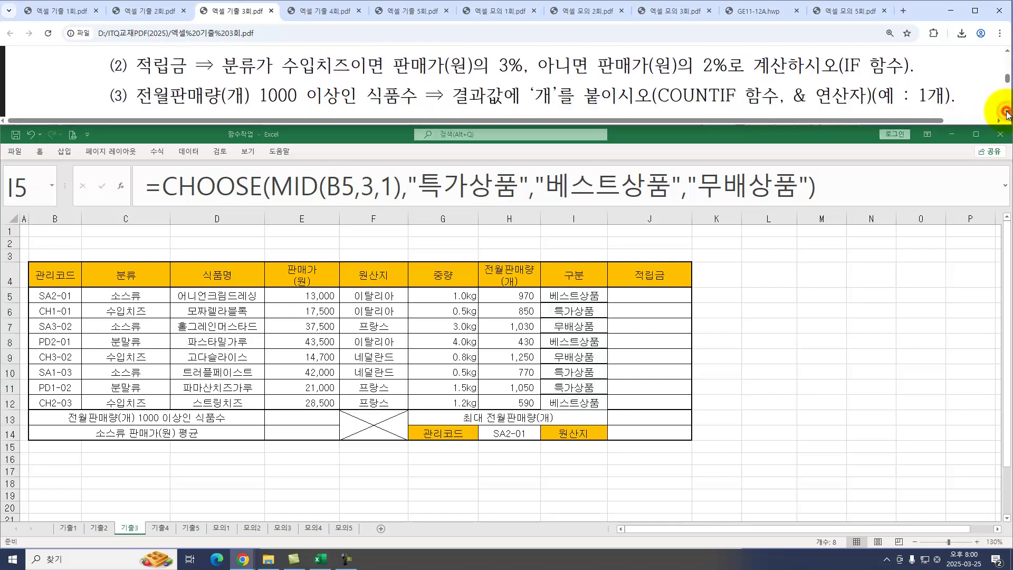
{"action": "left_click", "coordinate": [1007, 52]}
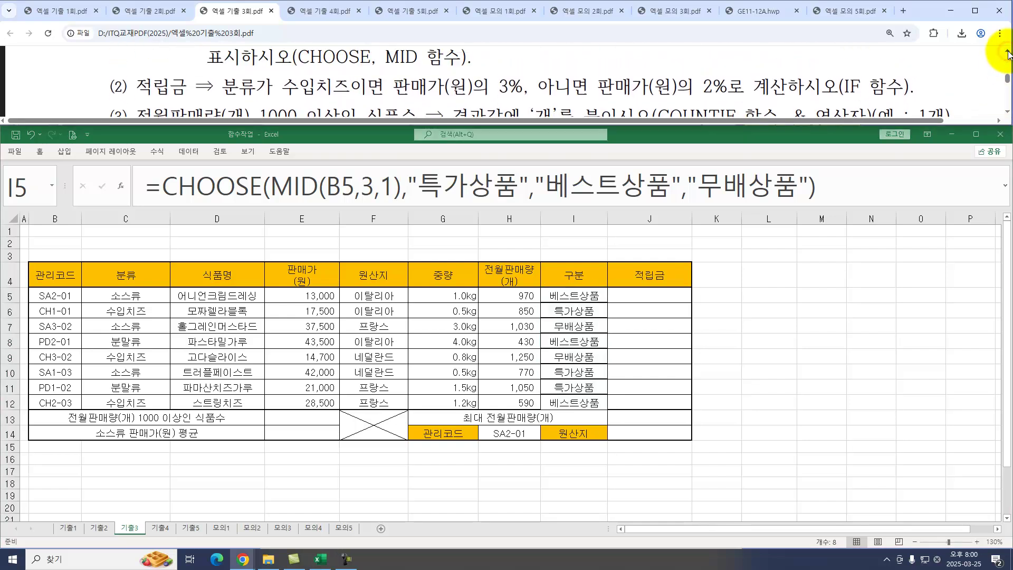
{"action": "left_click_drag", "start_coordinate": [208, 87], "coordinate": [744, 91]}
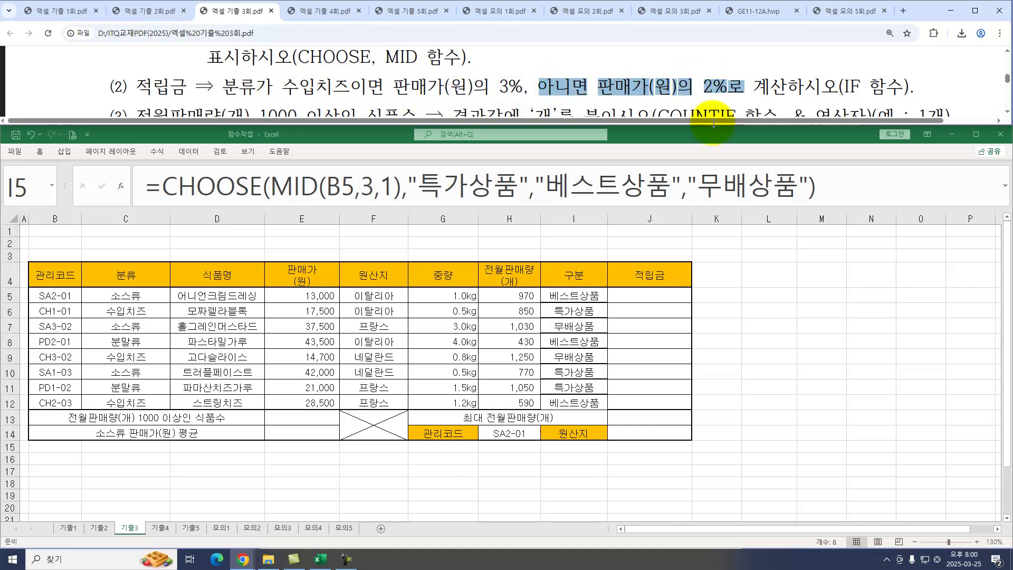
{"action": "left_click", "coordinate": [661, 303]}
{"action": "left_click", "coordinate": [658, 297]}
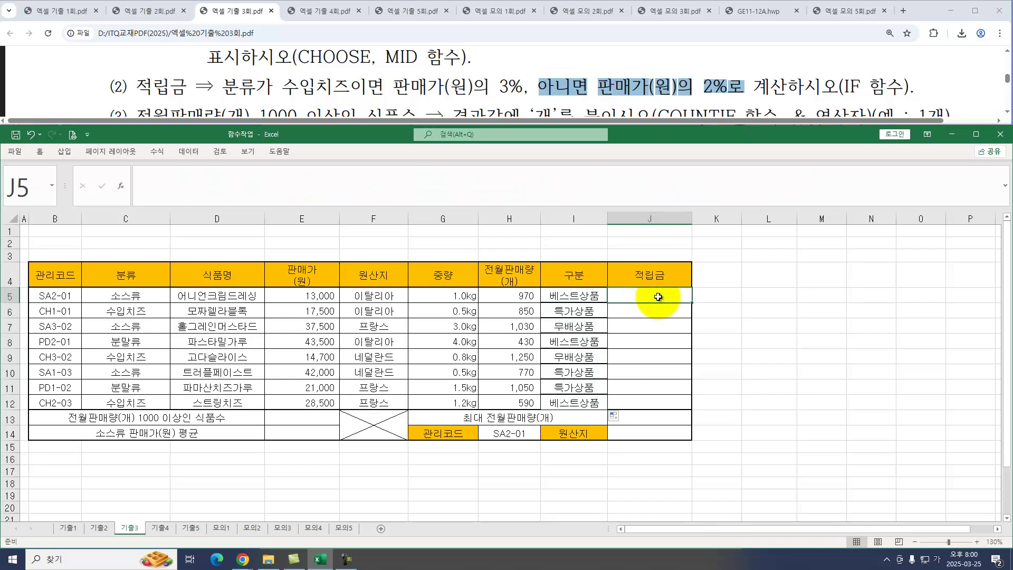
{"action": "type", "text": "="}
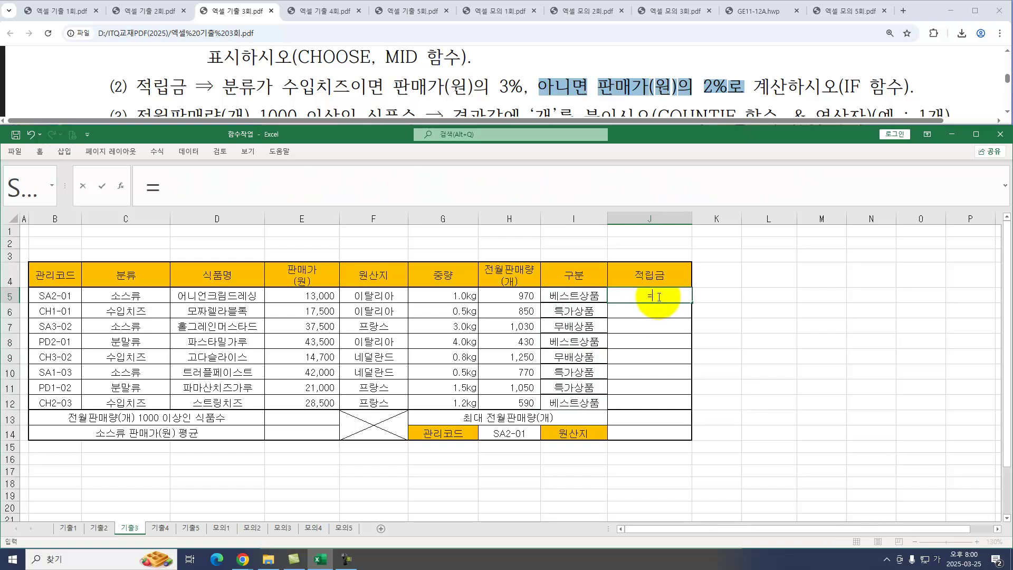
{"action": "type", "text": "IF("}
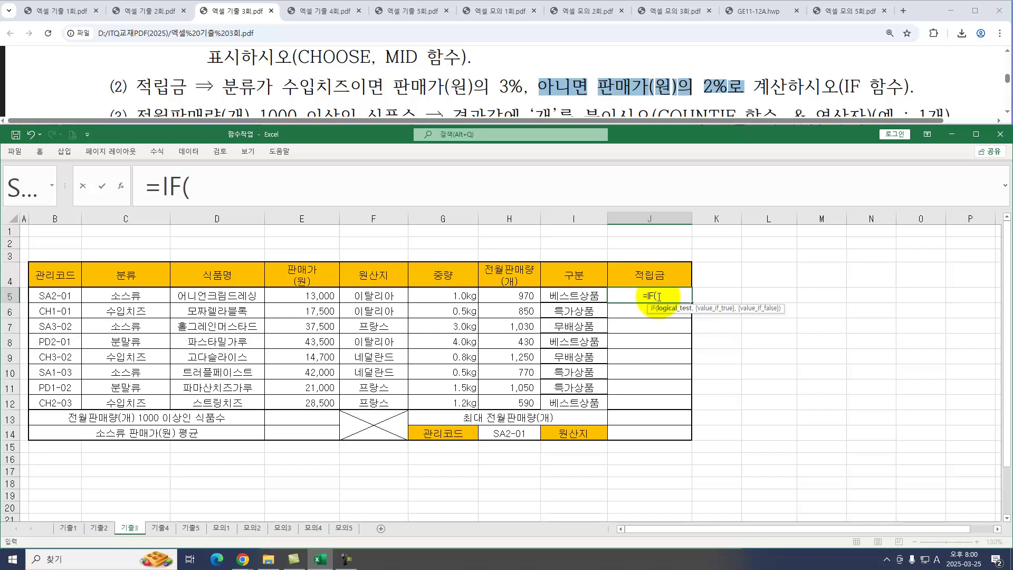
{"action": "key", "text": "ctrl+a"}
{"action": "left_click_drag", "start_coordinate": [735, 268], "coordinate": [698, 334]}
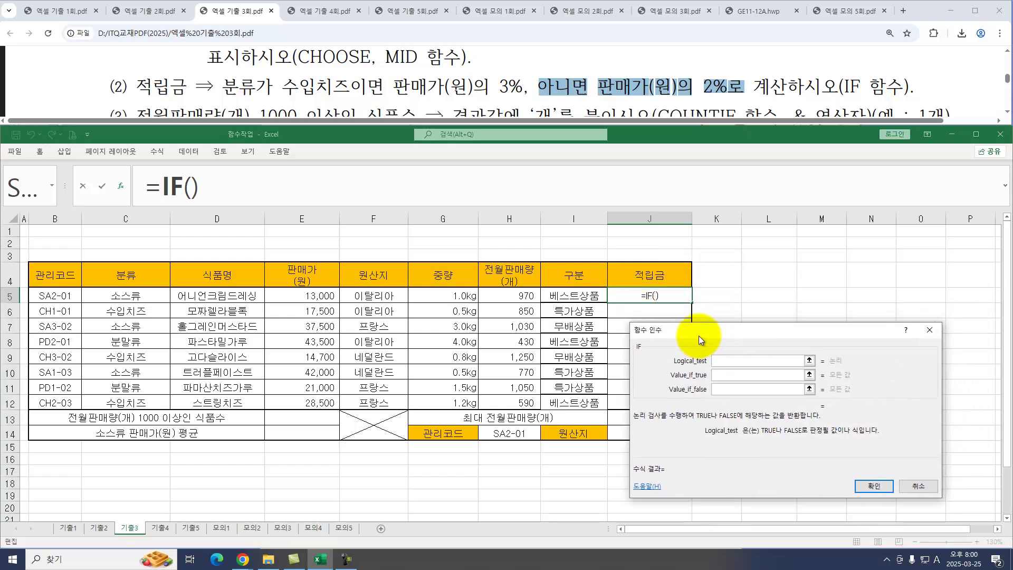
{"action": "left_click", "coordinate": [132, 294]}
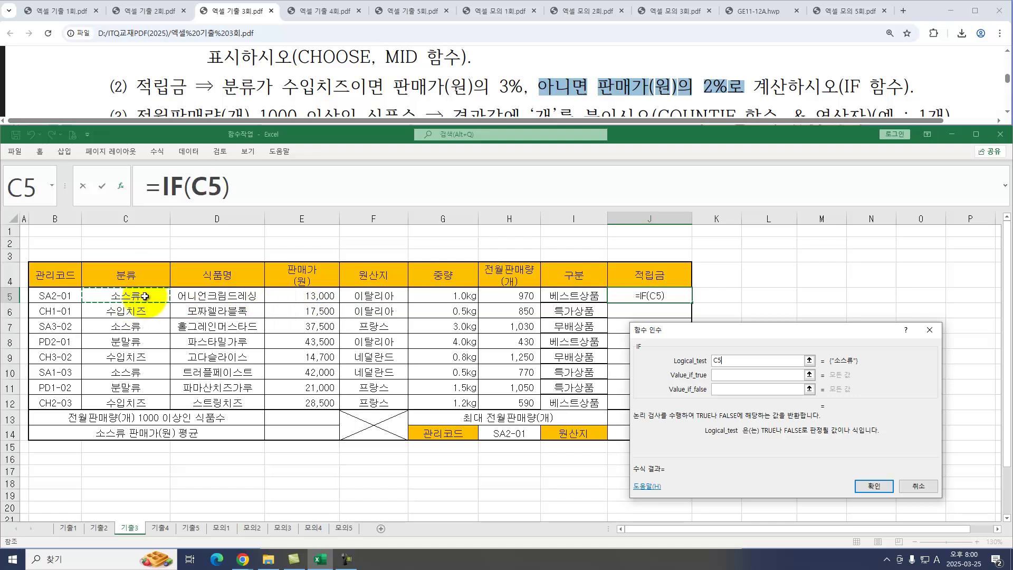
{"action": "type", "text": "=\"TN"}
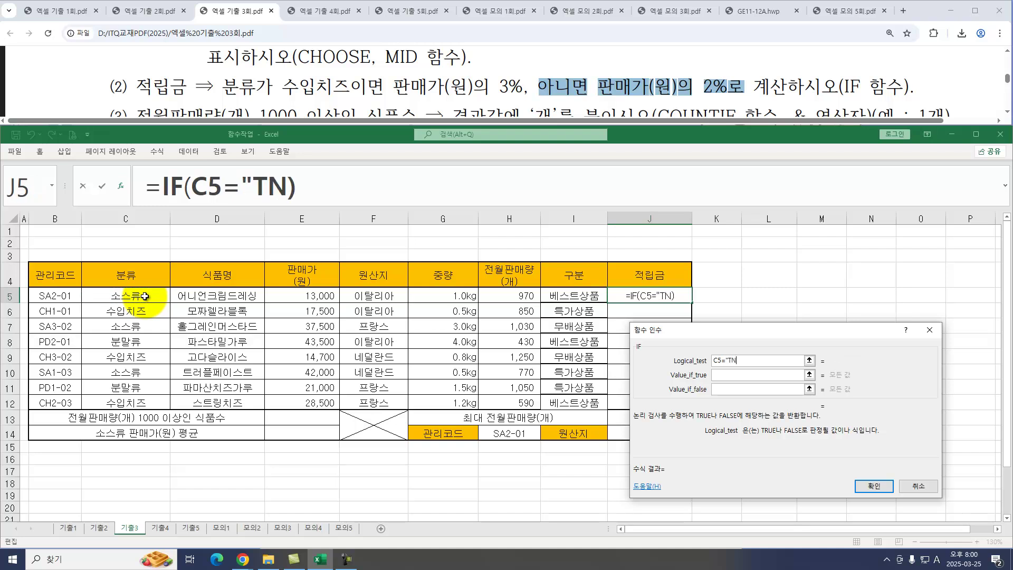
{"action": "key", "text": "BackSpace"}
{"action": "type", "text": "수입치즈\""}
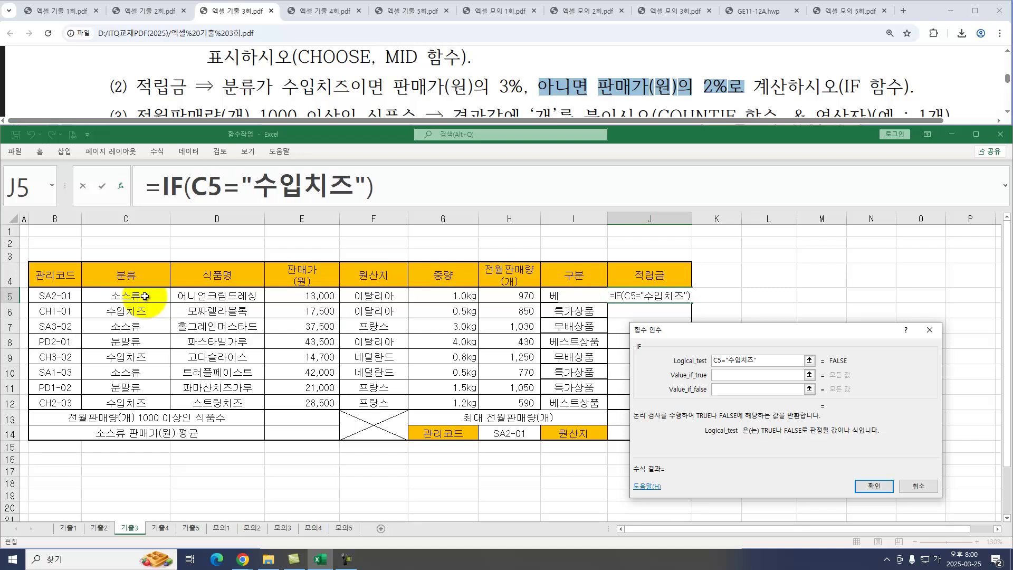
Complete the IF function with E5*3% if true and E5*2% if false, and copy it down through J12.
{"action": "key", "text": "Tab"}
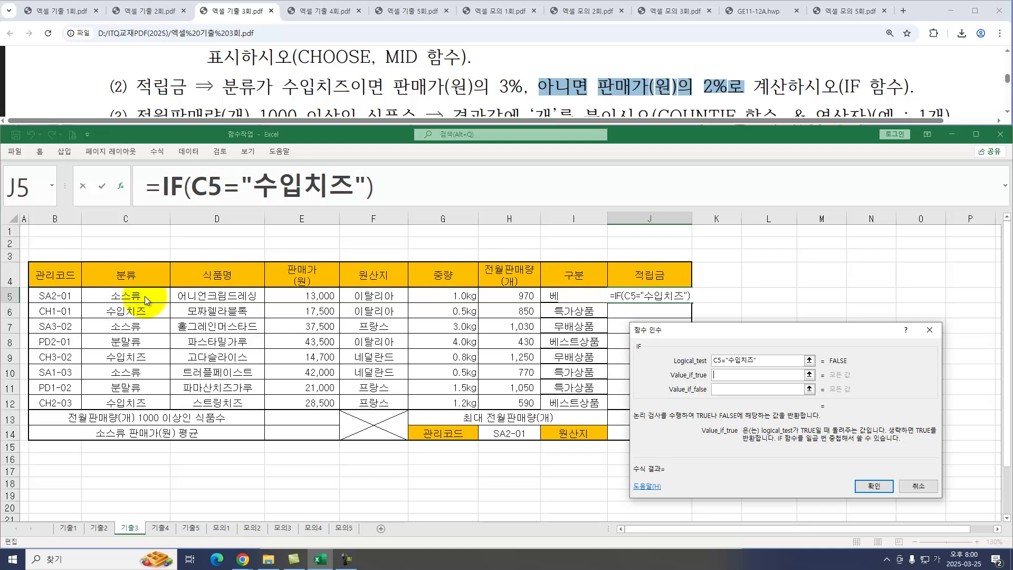
{"action": "left_click", "coordinate": [320, 296]}
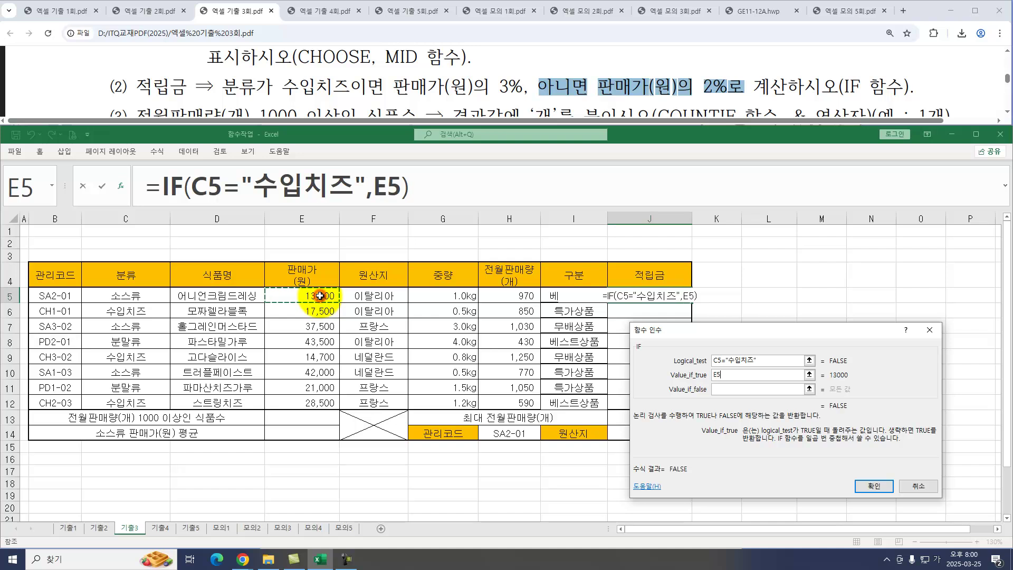
{"action": "type", "text": "*3"}
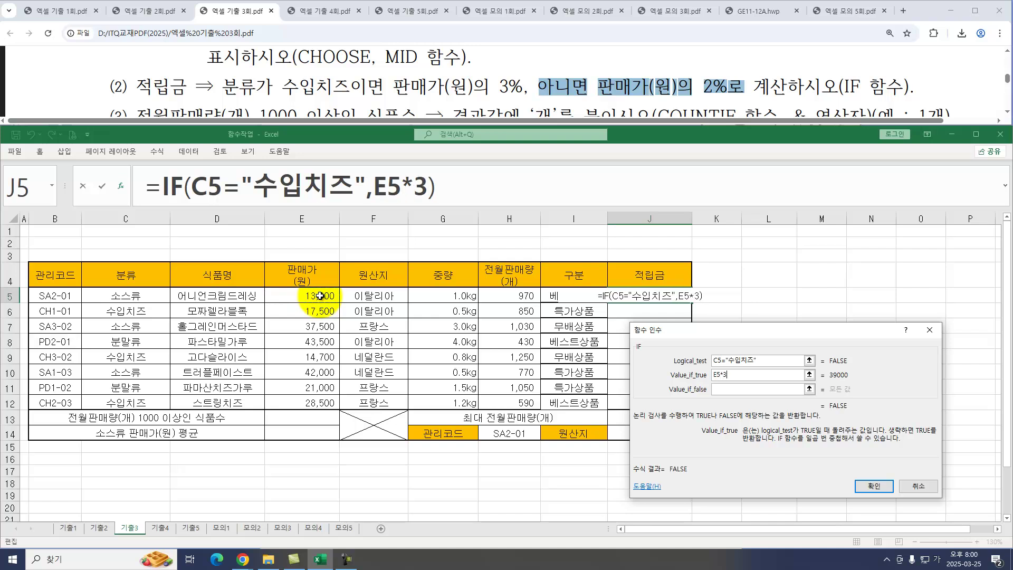
{"action": "type", "text": "%"}
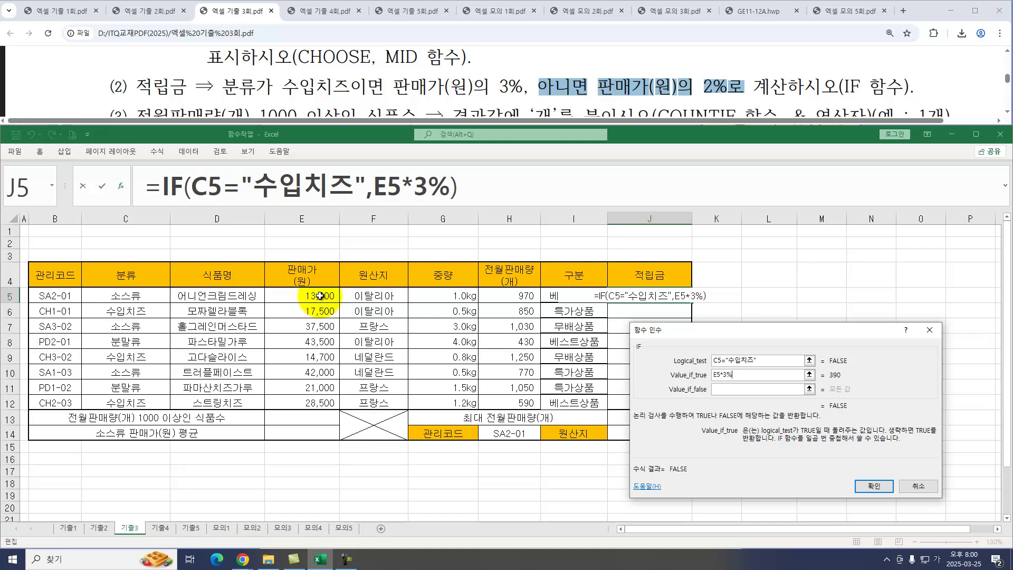
{"action": "key", "text": "Tab"}
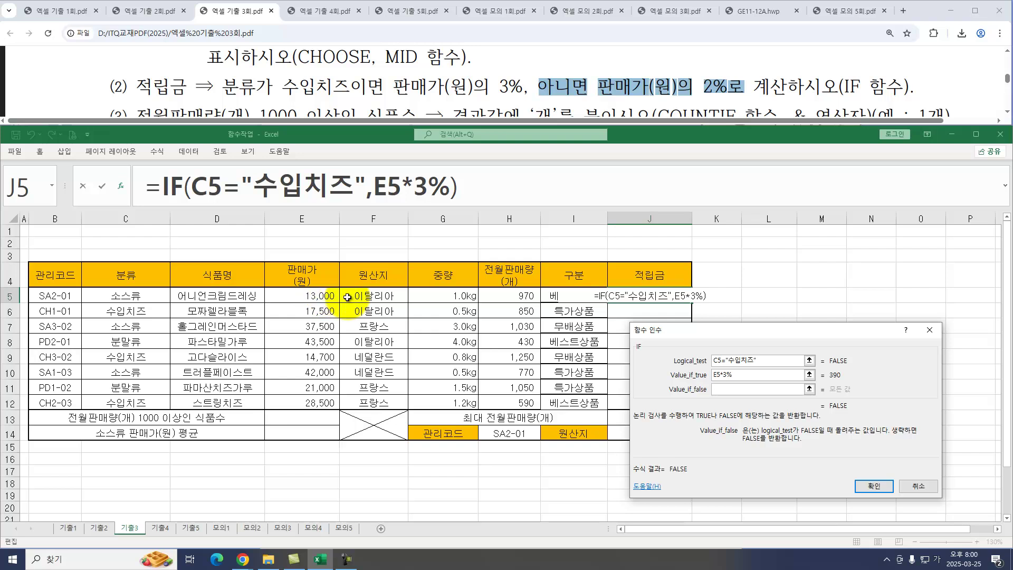
{"action": "left_click", "coordinate": [312, 296]}
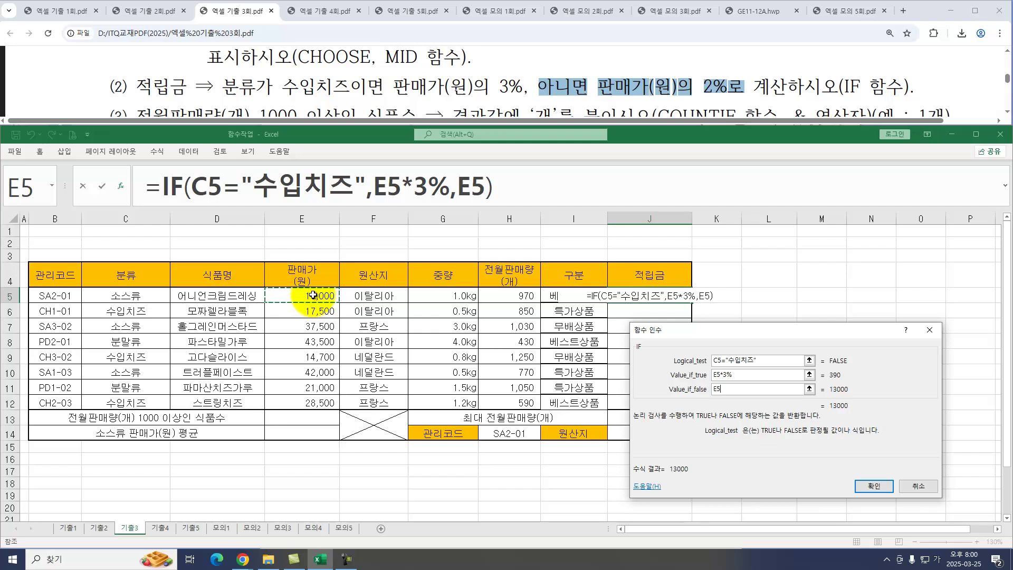
{"action": "type", "text": "*2"}
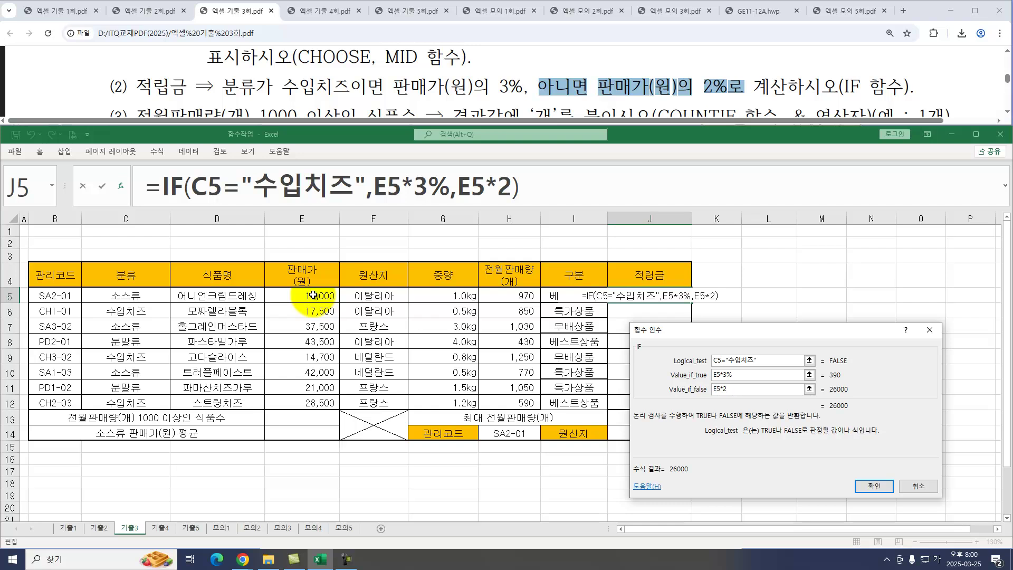
{"action": "type", "text": "%"}
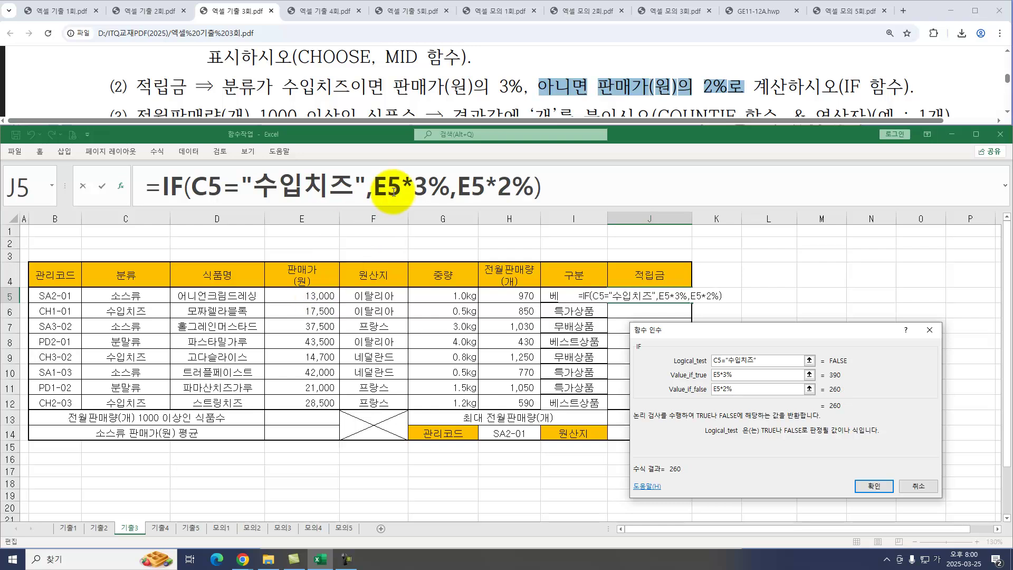
{"action": "left_click", "coordinate": [871, 483]}
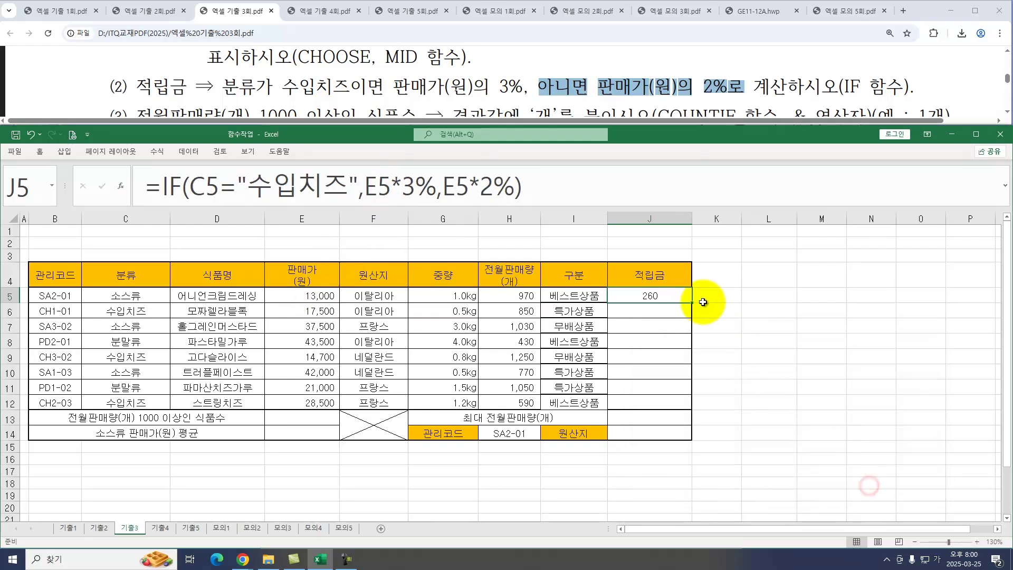
{"action": "left_click_drag", "start_coordinate": [691, 302], "coordinate": [699, 406]}
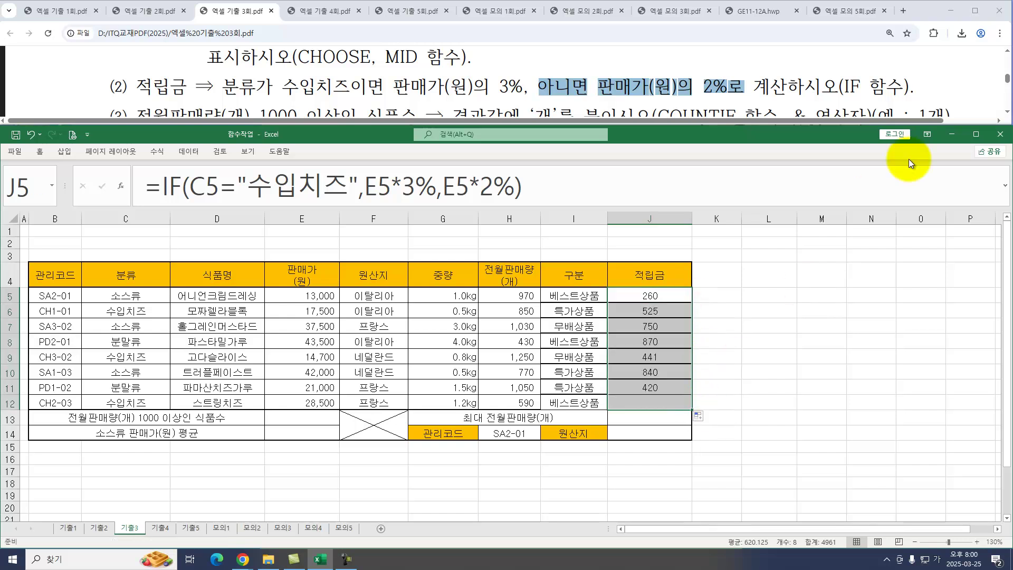
Enter a COUNTIF in E13 over the 전월판매량 values H5:H12 with the criterion >=1000.
{"action": "left_click", "coordinate": [1008, 113]}
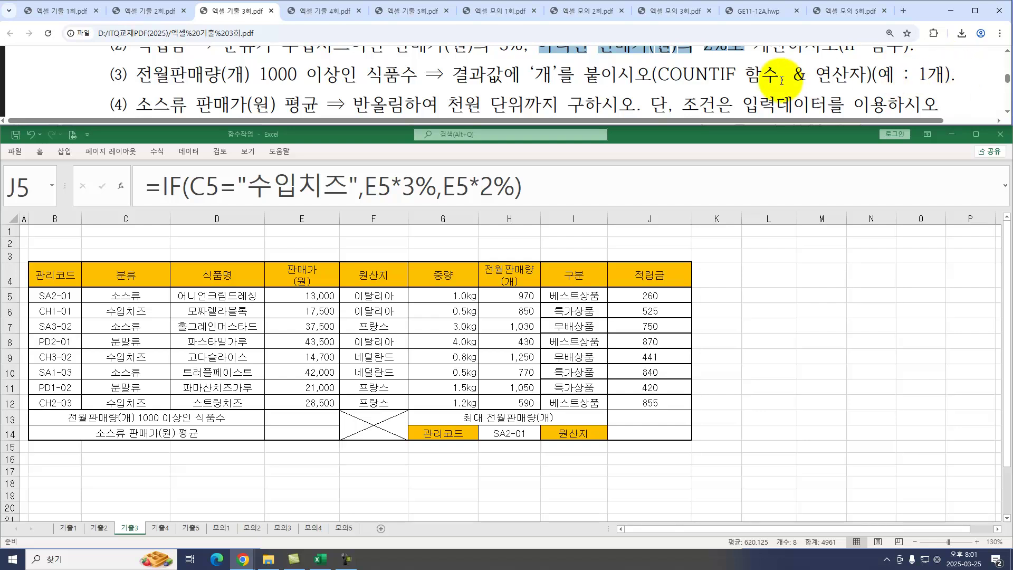
{"action": "left_click", "coordinate": [274, 417]}
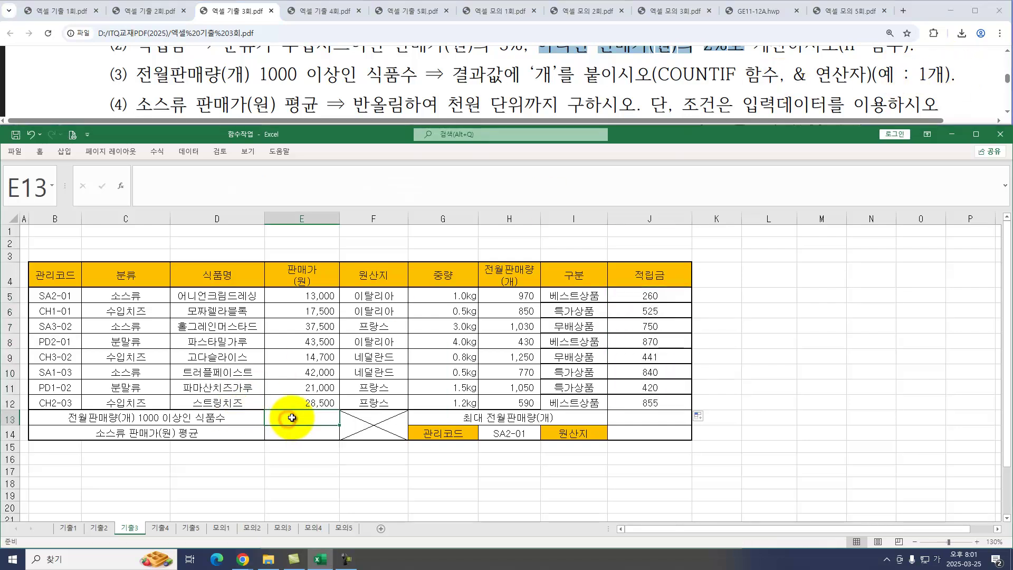
{"action": "type", "text": "="}
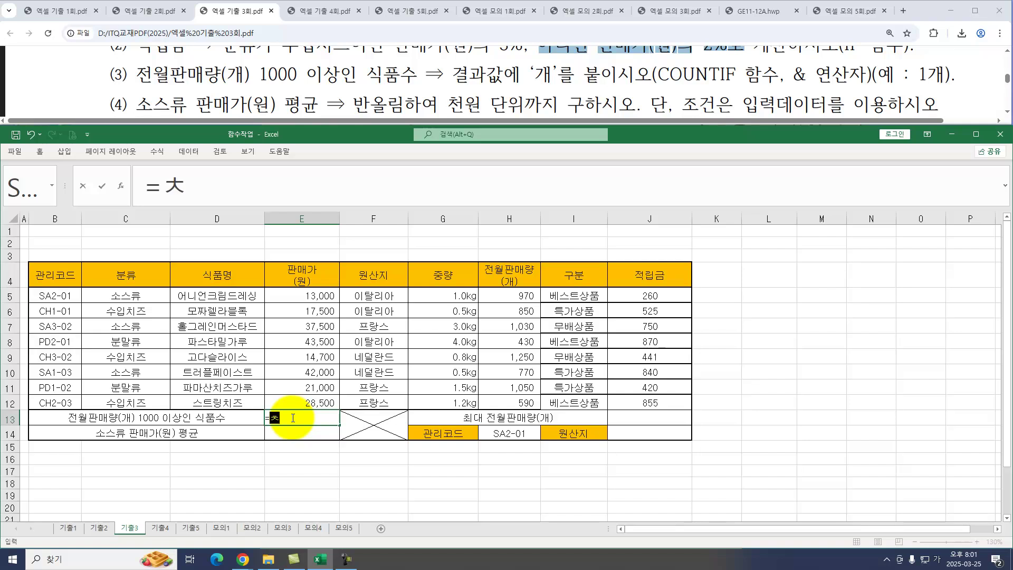
{"action": "type", "text": "COU"}
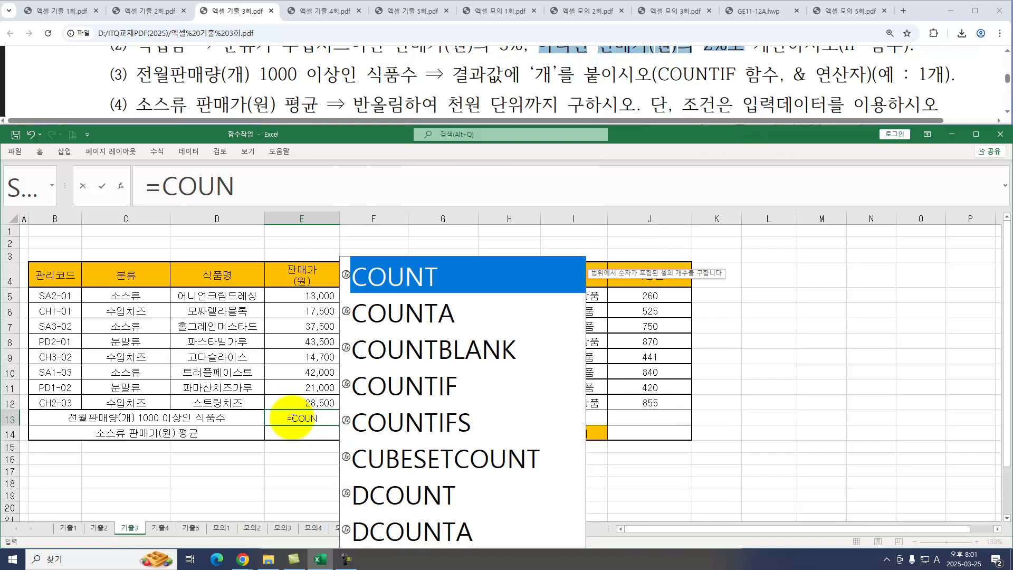
{"action": "type", "text": "N"}
{"action": "key", "text": "Down"}
{"action": "key", "text": "Down"}
{"action": "key", "text": "Down"}
{"action": "key", "text": "Tab"}
{"action": "key", "text": "ctrl+a"}
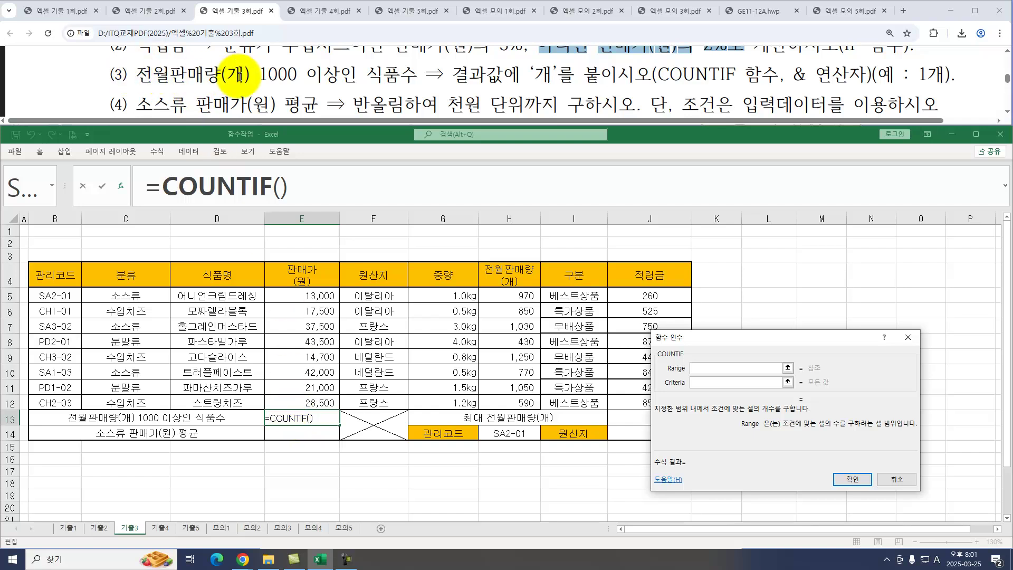
{"action": "left_click_drag", "start_coordinate": [509, 296], "coordinate": [511, 399]}
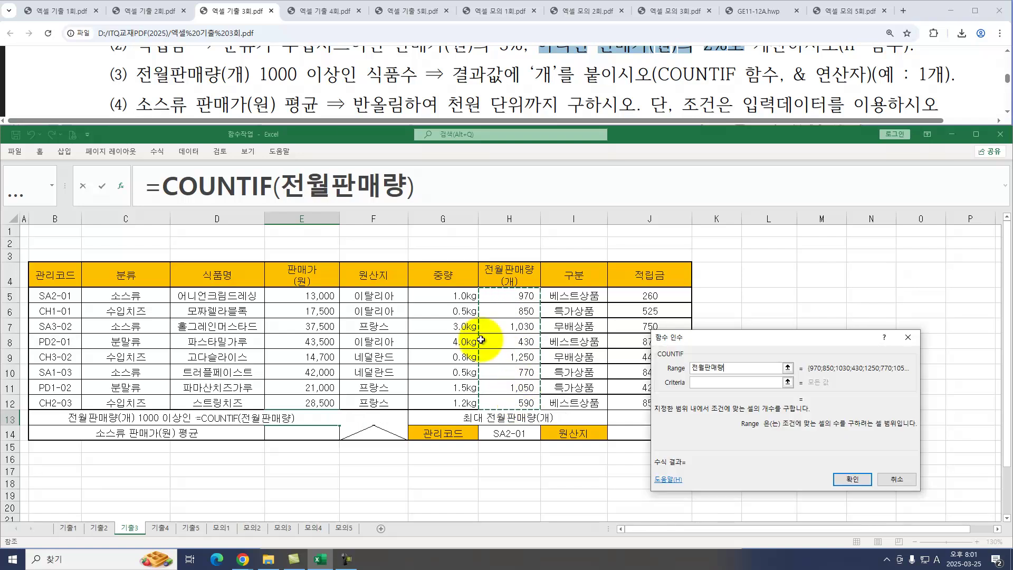
{"action": "left_click", "coordinate": [708, 384]}
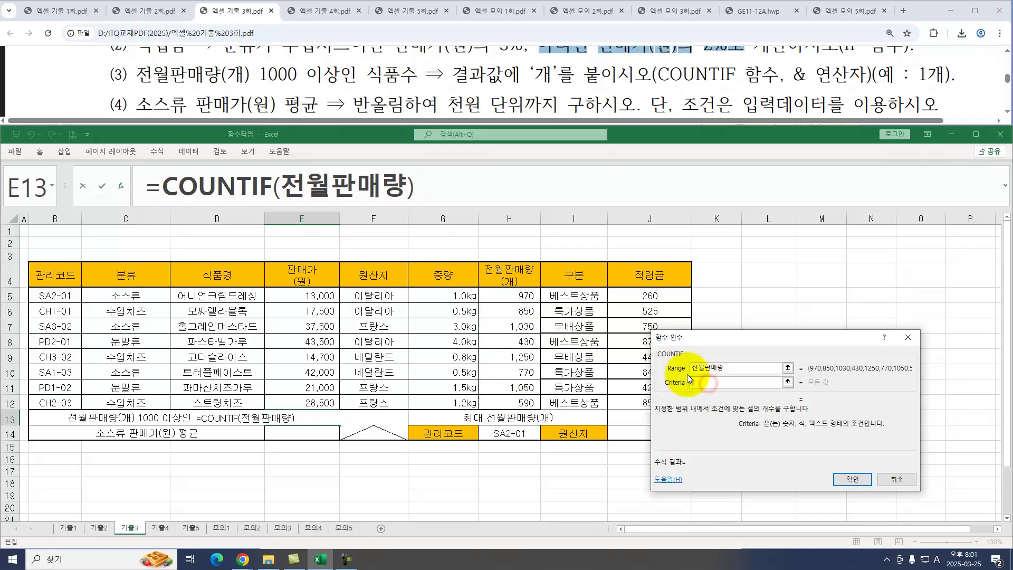
{"action": "type", "text": ">=1000"}
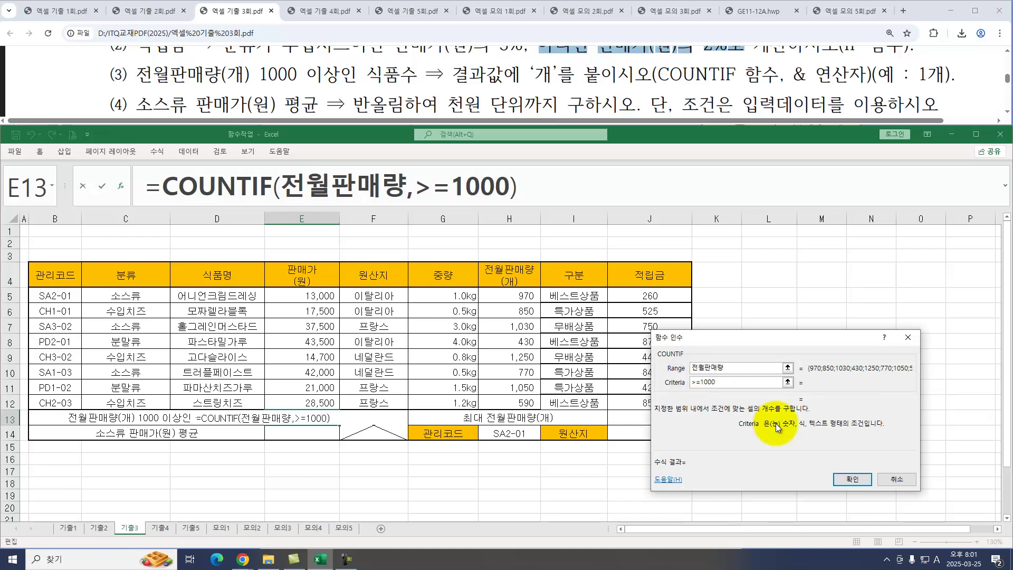
{"action": "key", "text": "Return"}
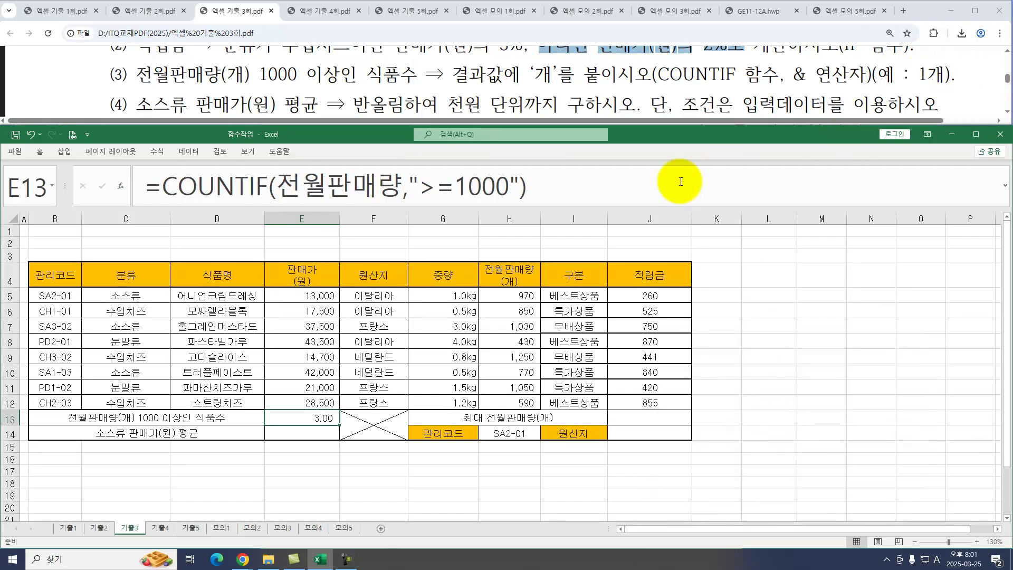
Append &"개" to the COUNTIF formula in E13.
{"action": "left_click", "coordinate": [557, 185]}
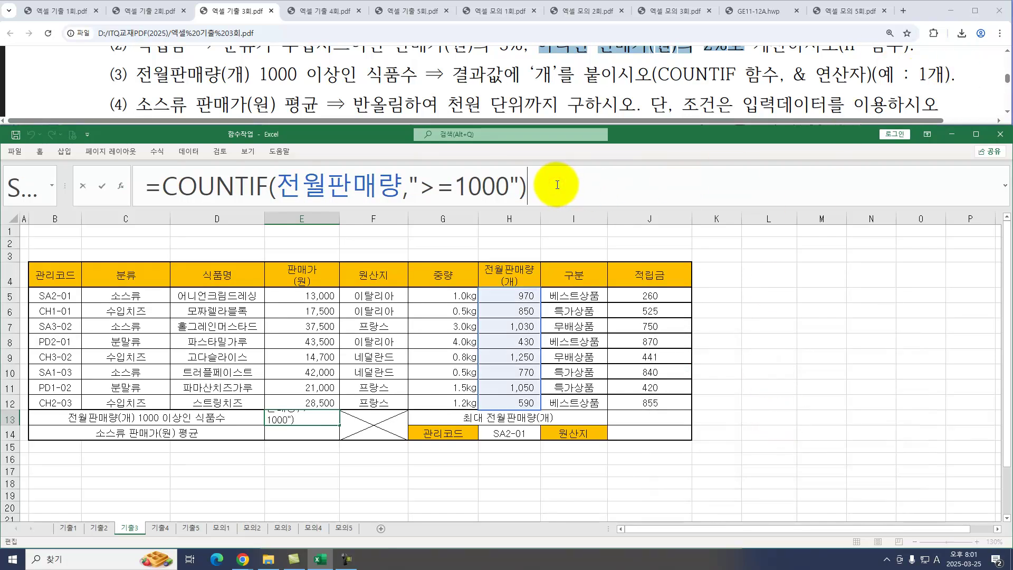
{"action": "type", "text": "&\"개\""}
{"action": "key", "text": "Return"}
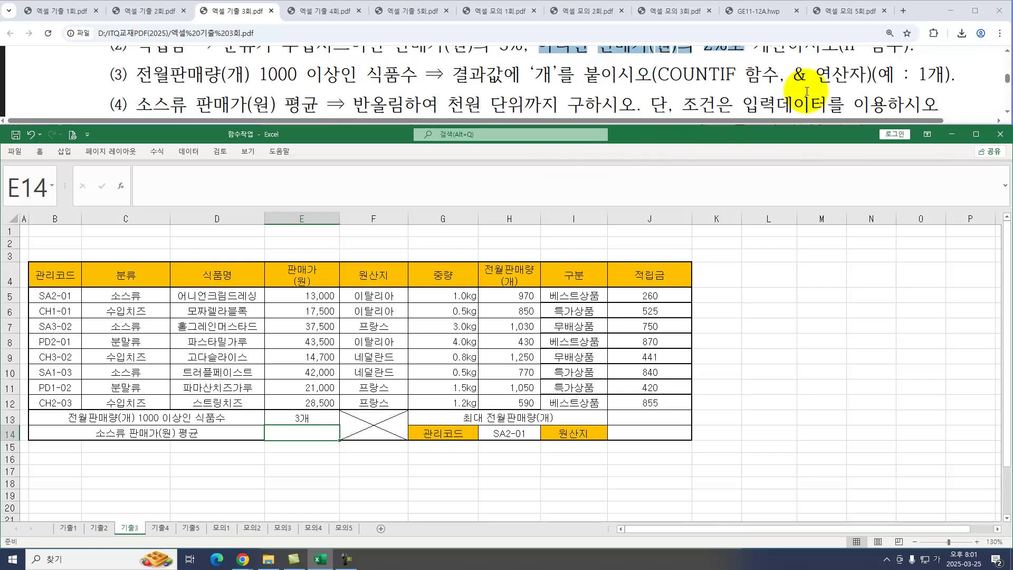
Start a DAVERAGE function in E14 for the 소스류 판매가(원) 평균 task and open its arguments.
{"action": "left_click", "coordinate": [1006, 112]}
{"action": "left_click", "coordinate": [1006, 113]}
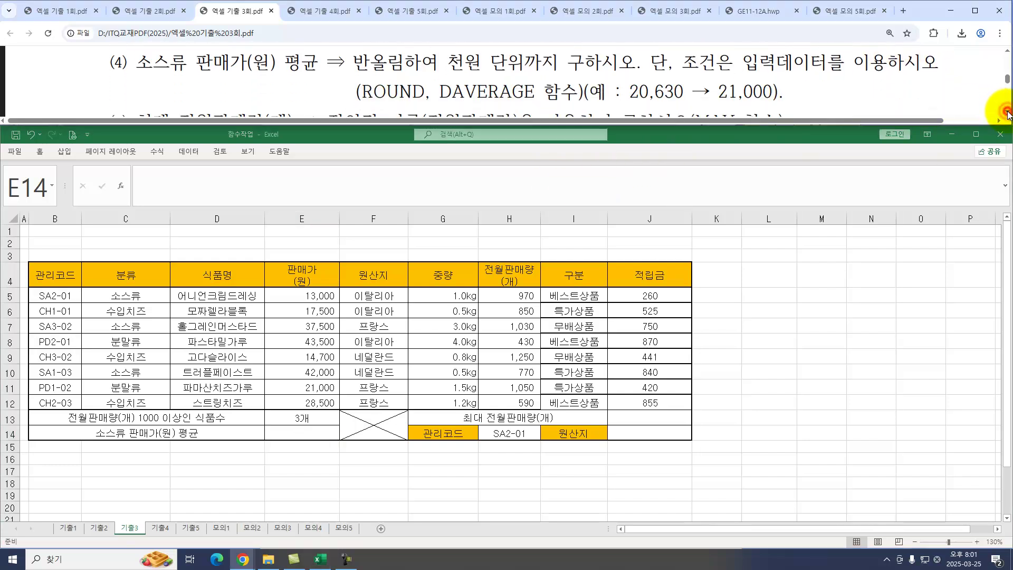
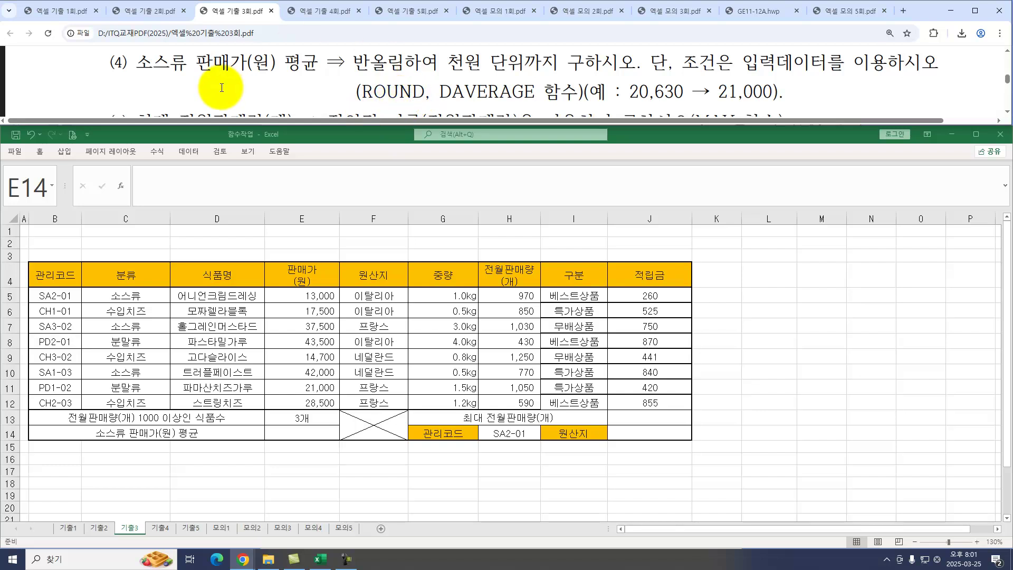
{"action": "left_click", "coordinate": [301, 434]}
{"action": "type", "text": "="}
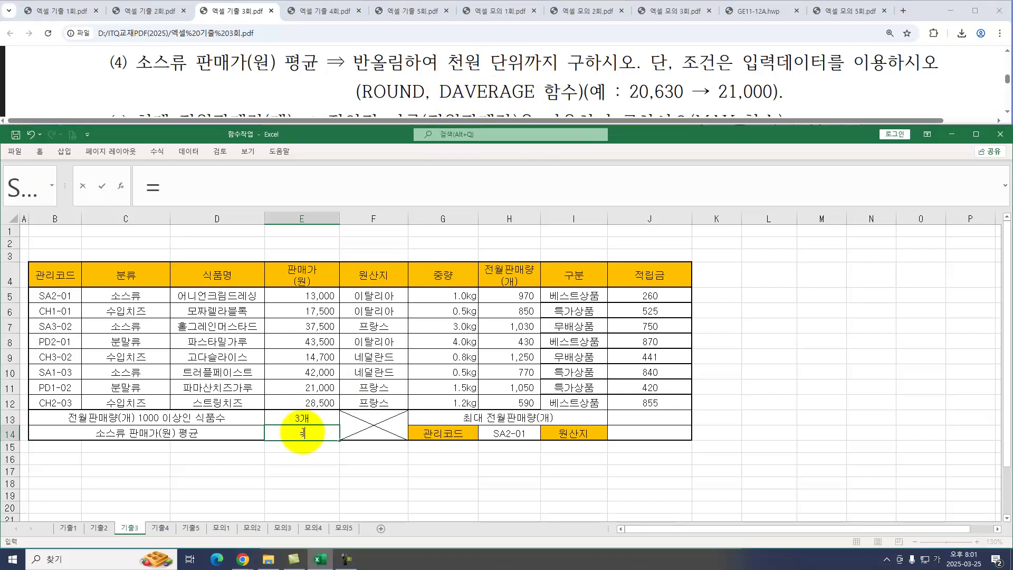
{"action": "key", "text": "BackSpace"}
{"action": "key", "text": "Hangul"}
{"action": "type", "text": "DA"}
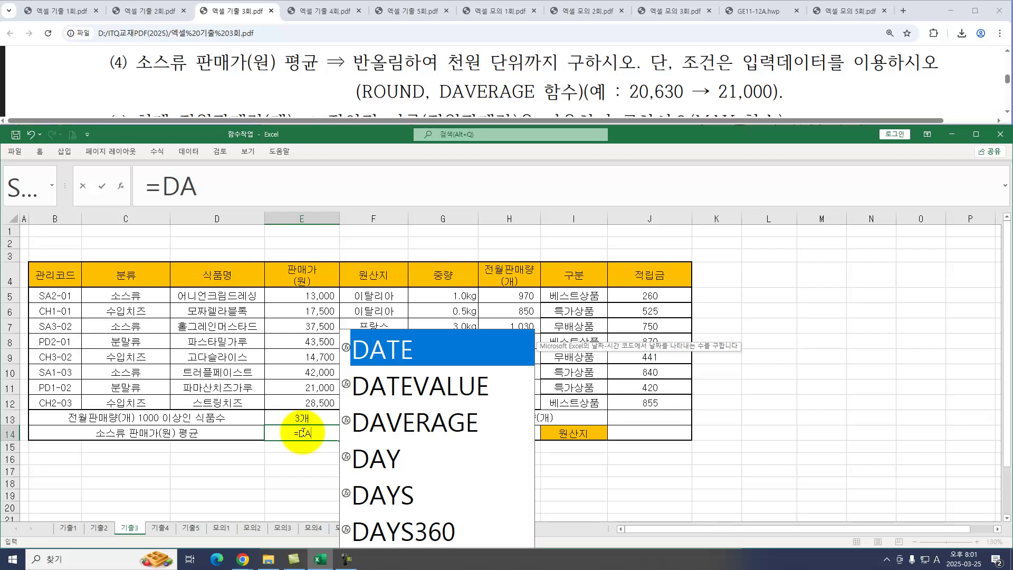
{"action": "key", "text": "Down"}
{"action": "key", "text": "Down"}
{"action": "key", "text": "Tab"}
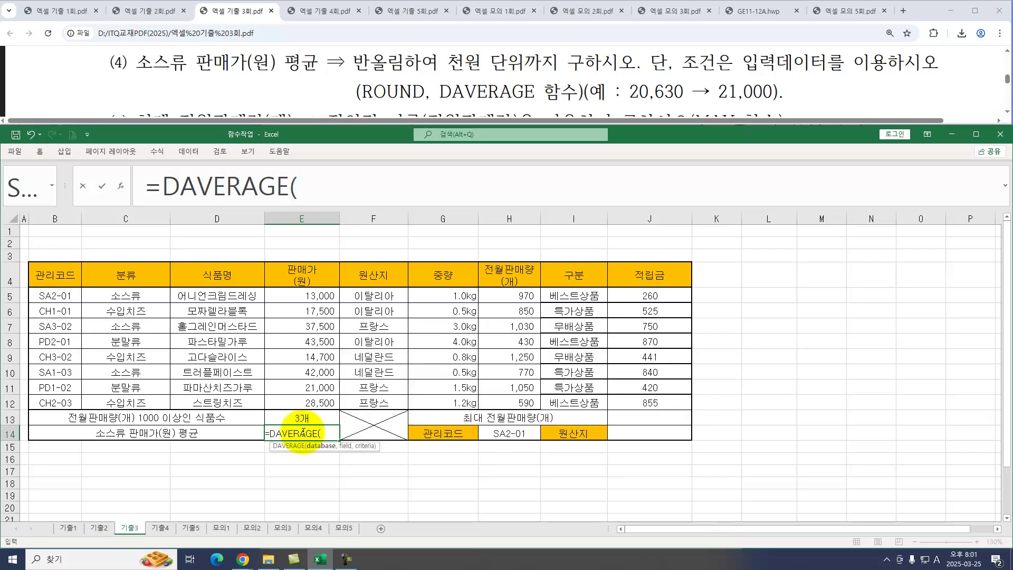
{"action": "key", "text": "ctrl+a"}
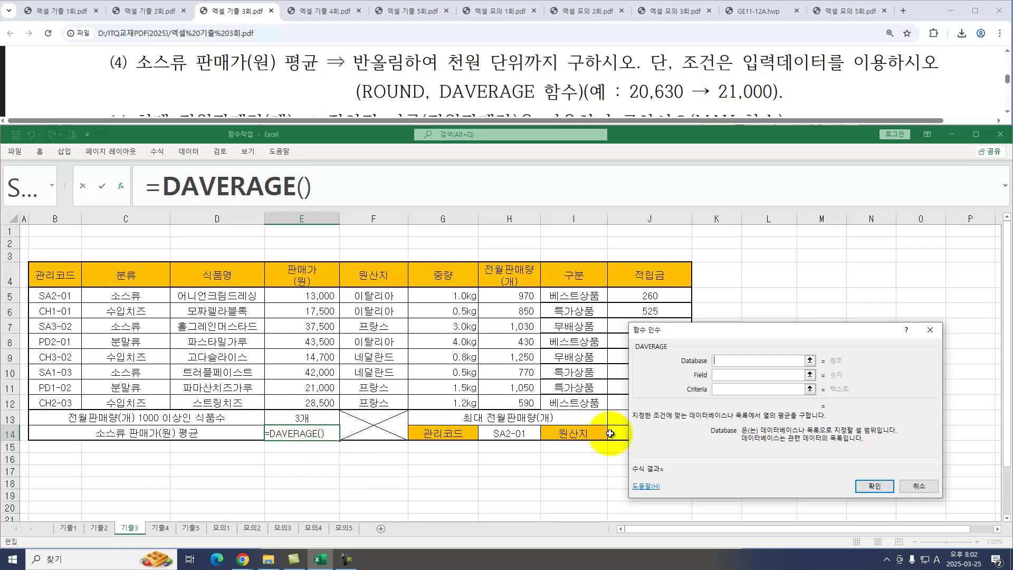
Complete the DAVERAGE function with database B4:H12, field E4 and criteria C4:C5.
{"action": "left_click_drag", "start_coordinate": [52, 274], "coordinate": [501, 403]}
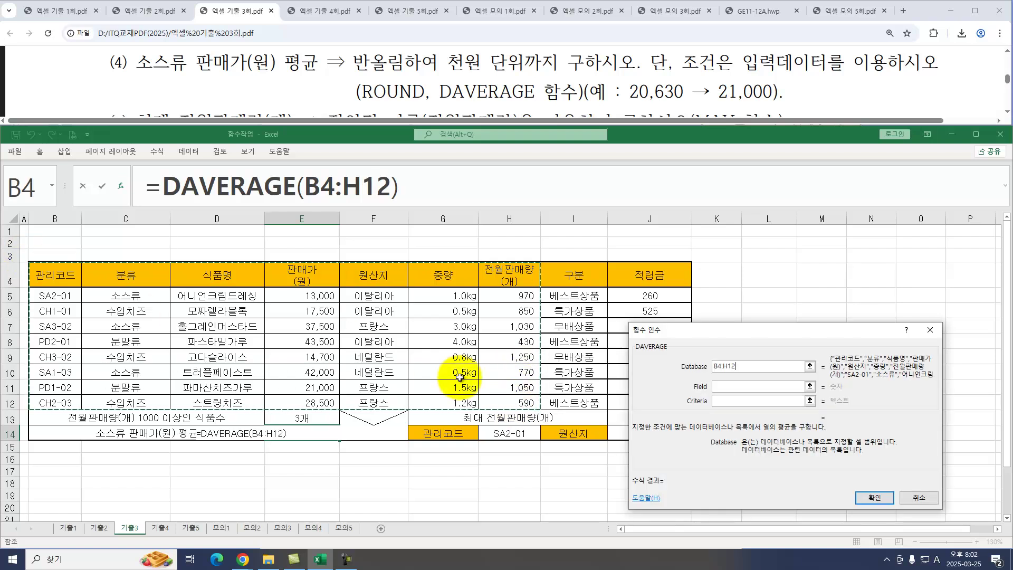
{"action": "left_click", "coordinate": [719, 388]}
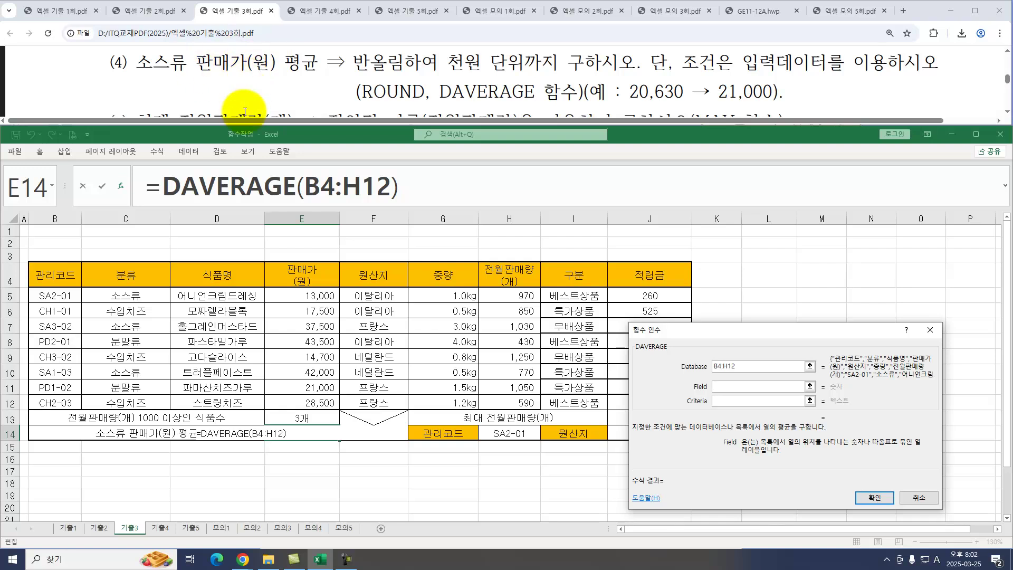
{"action": "left_click", "coordinate": [302, 272]}
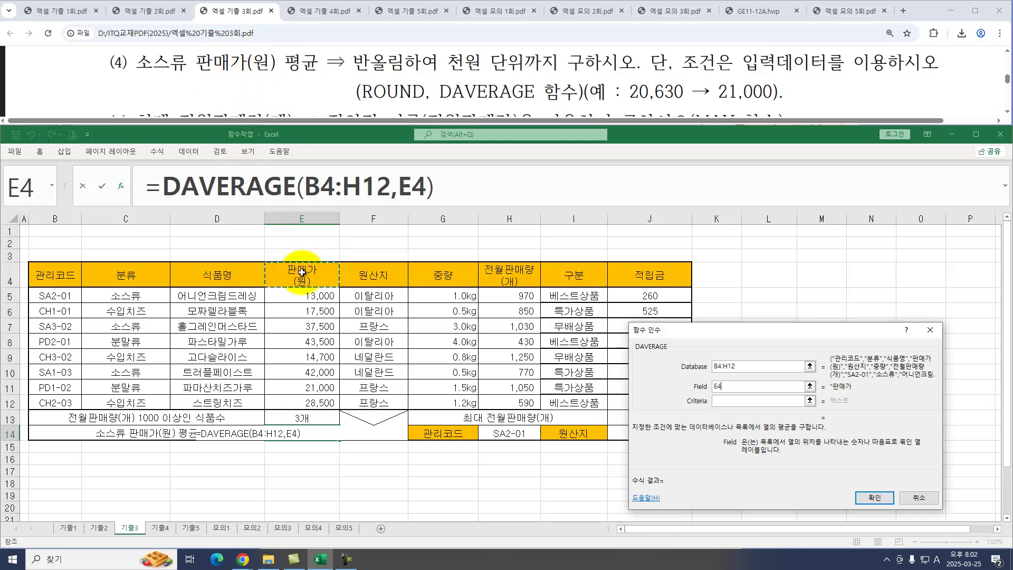
{"action": "left_click", "coordinate": [729, 400]}
{"action": "left_click_drag", "start_coordinate": [123, 274], "coordinate": [123, 292]}
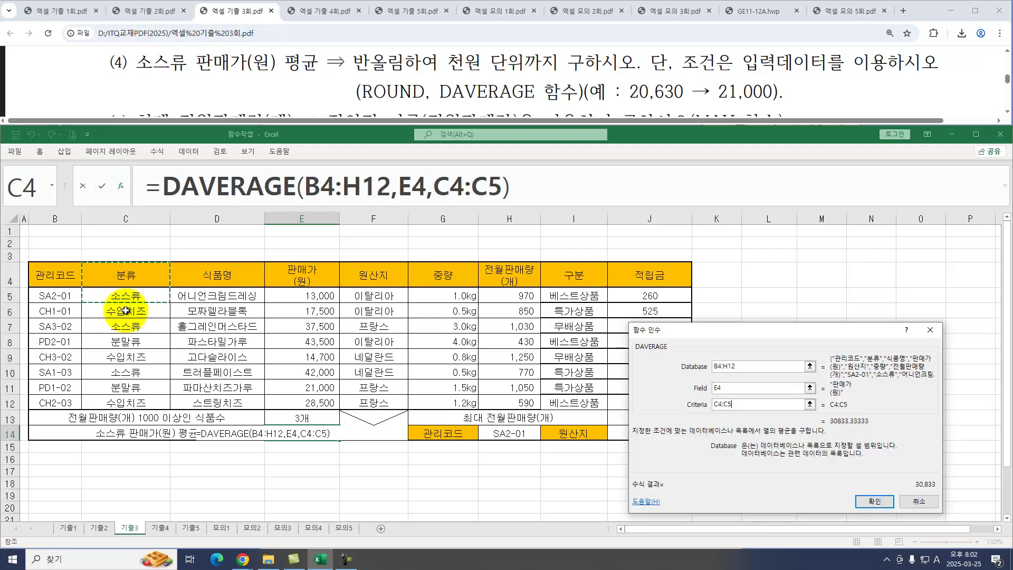
{"action": "left_click", "coordinate": [870, 502]}
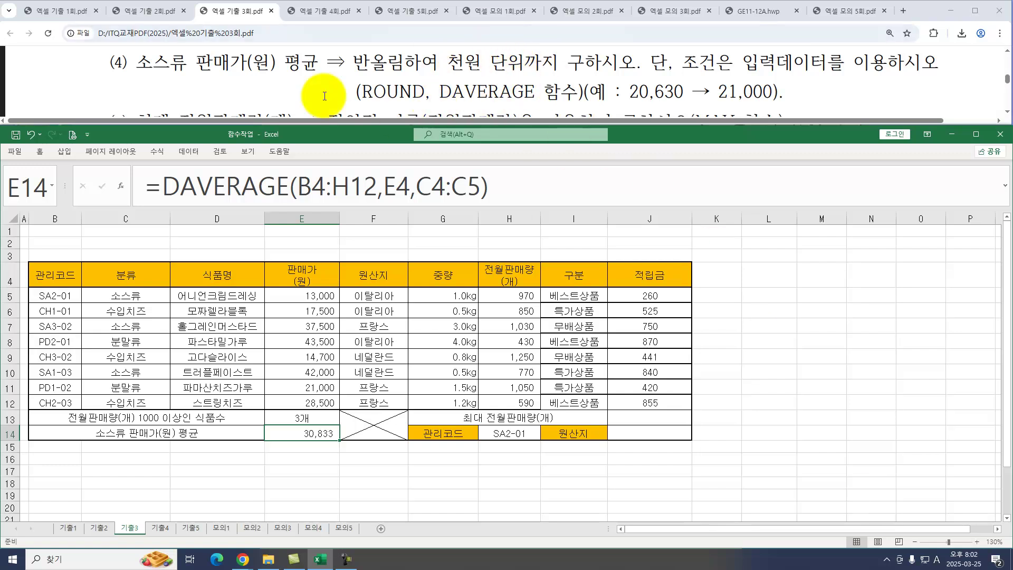
Cut the DAVERAGE expression out of the E14 formula and start a ROUND function in its place.
{"action": "left_click_drag", "start_coordinate": [163, 186], "coordinate": [459, 186]}
{"action": "right_click", "coordinate": [460, 186]}
{"action": "left_click", "coordinate": [484, 206]}
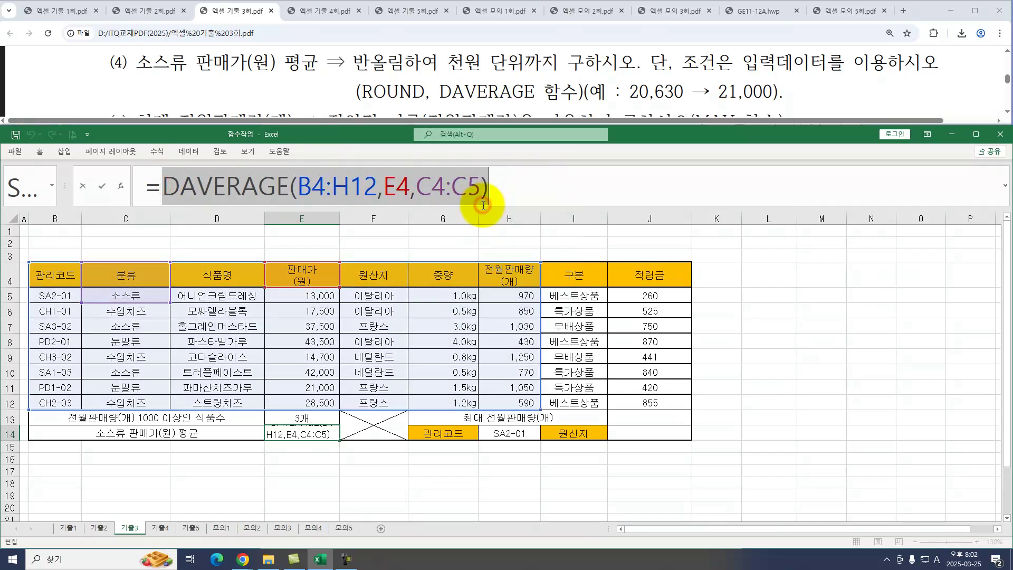
{"action": "type", "text": "RO"}
{"action": "key", "text": "Down"}
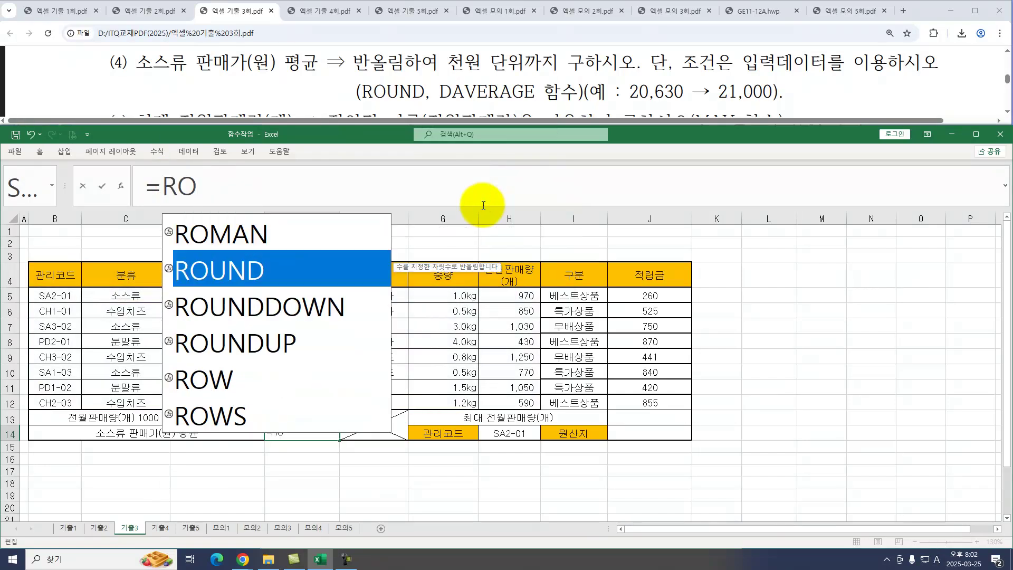
{"action": "key", "text": "Tab"}
{"action": "key", "text": "ctrl+a"}
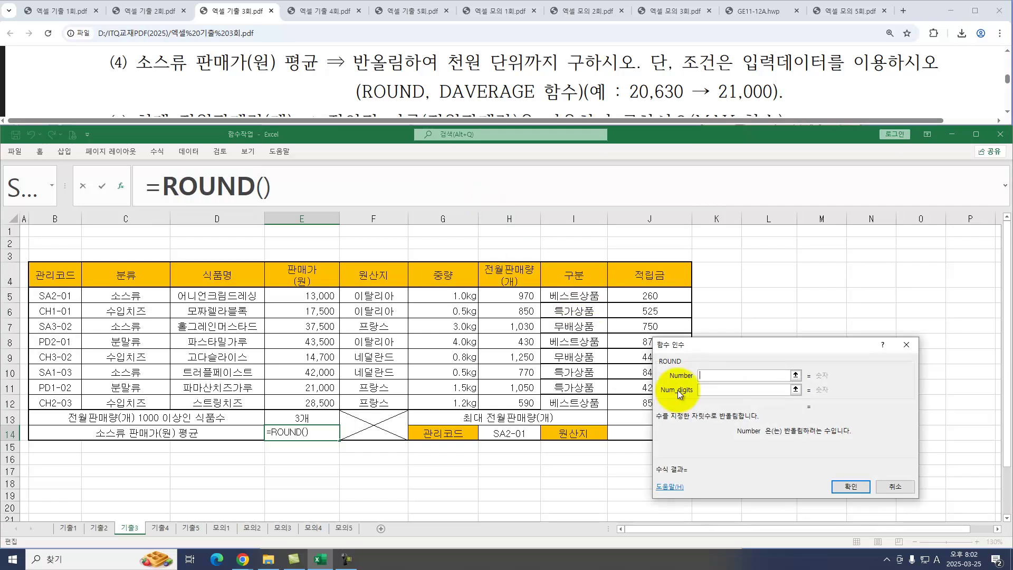
Paste the DAVERAGE expression as the ROUND number and round it to -3 digits for thousands of won.
{"action": "left_click_drag", "start_coordinate": [694, 344], "coordinate": [521, 228]}
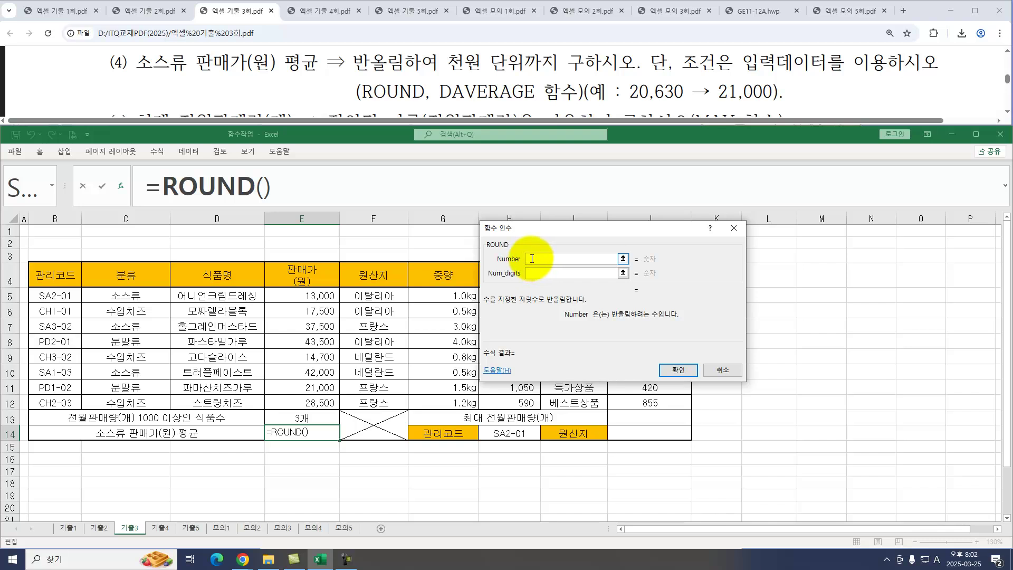
{"action": "key", "text": "ctrl+v"}
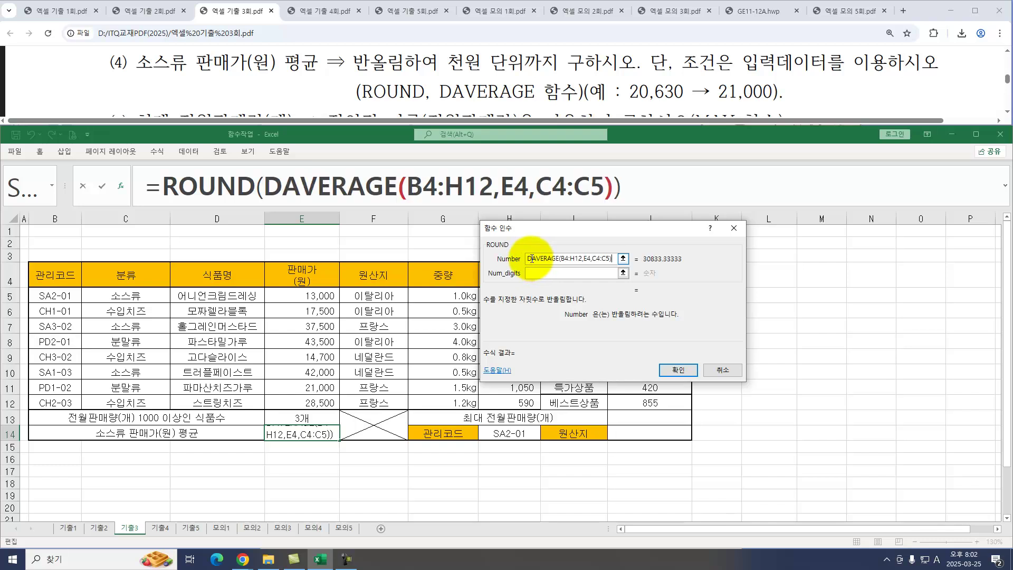
{"action": "left_click", "coordinate": [537, 271]}
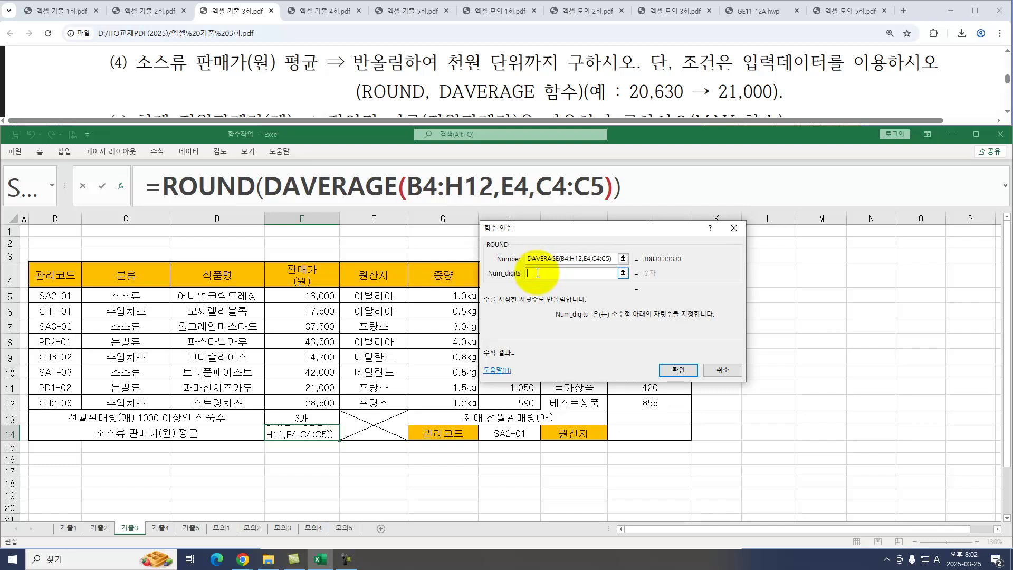
{"action": "left_click_drag", "start_coordinate": [448, 62], "coordinate": [556, 63]}
{"action": "left_click", "coordinate": [537, 274]}
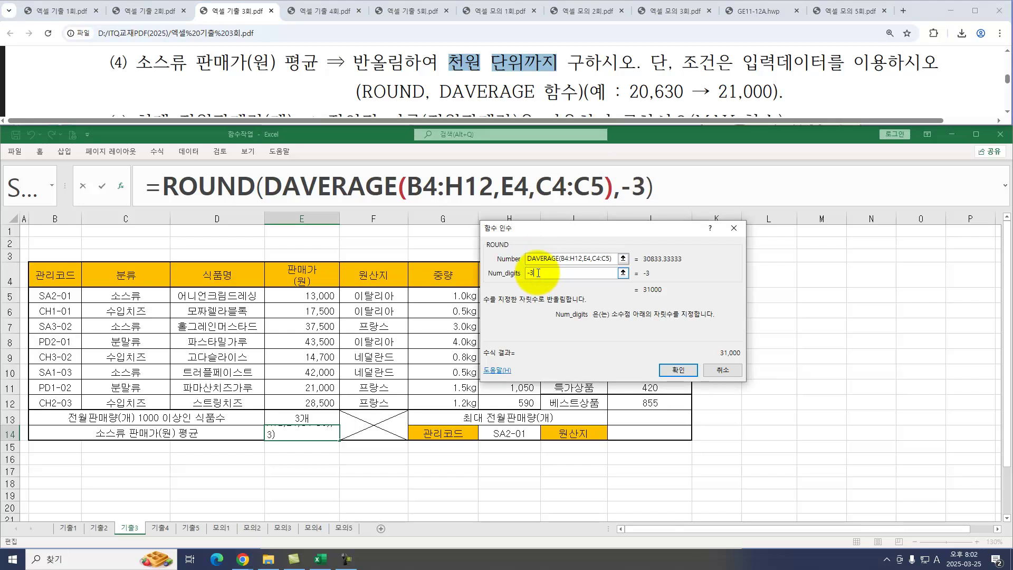
{"action": "key", "text": "Return"}
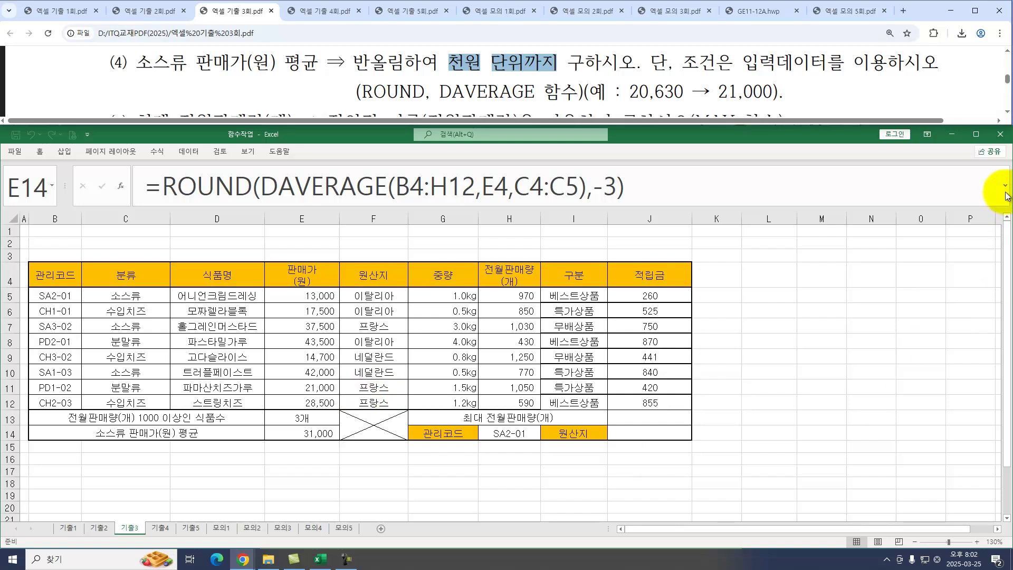
Enter a MAX formula in J13 over the defined name 전월판매량 (H5:H12) for the 최대 전월판매량 task.
{"action": "scroll", "coordinate": [1005, 113], "scroll_direction": "down", "scroll_amount": 1}
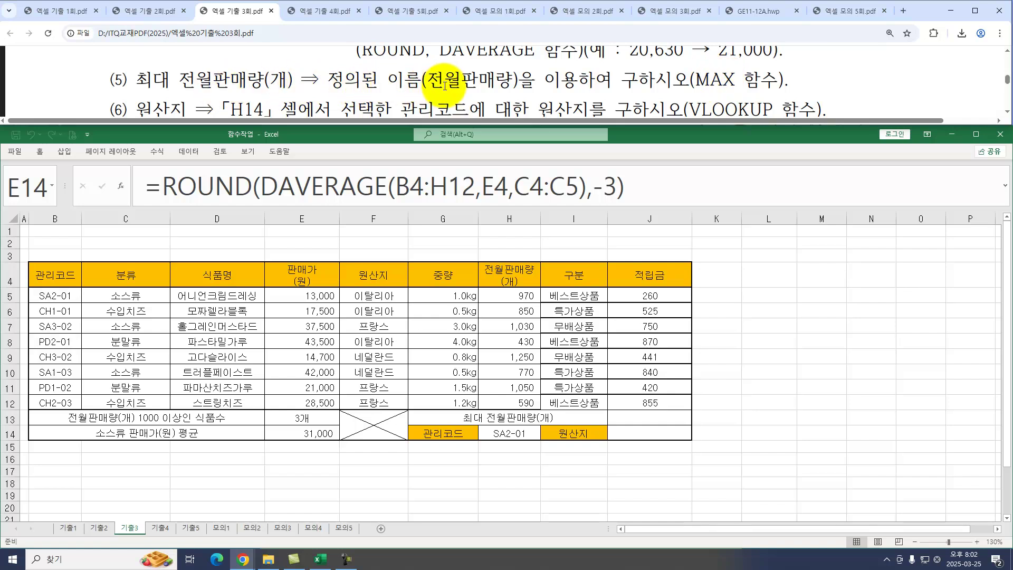
{"action": "left_click", "coordinate": [641, 414]}
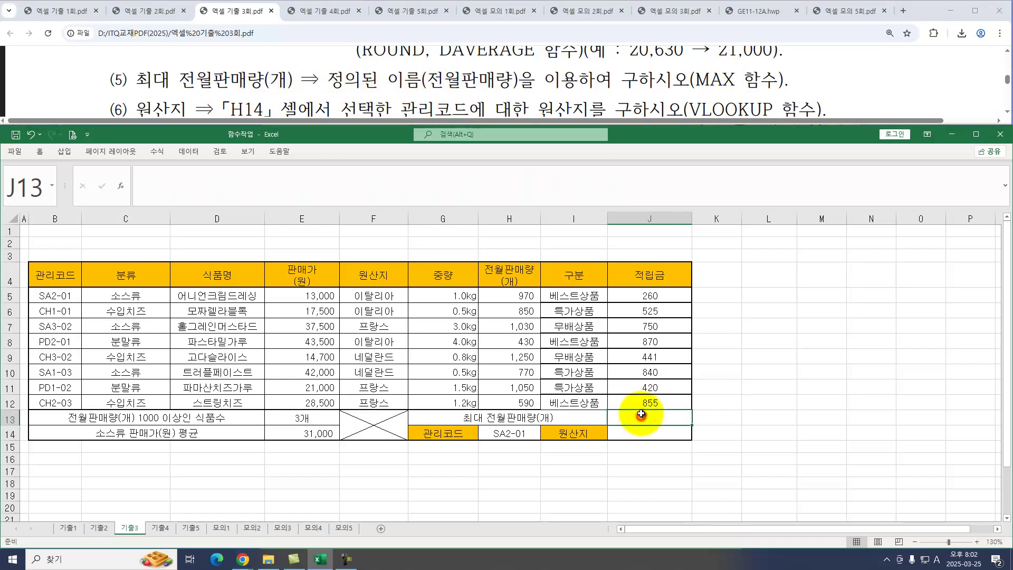
{"action": "type", "text": "=MAX("}
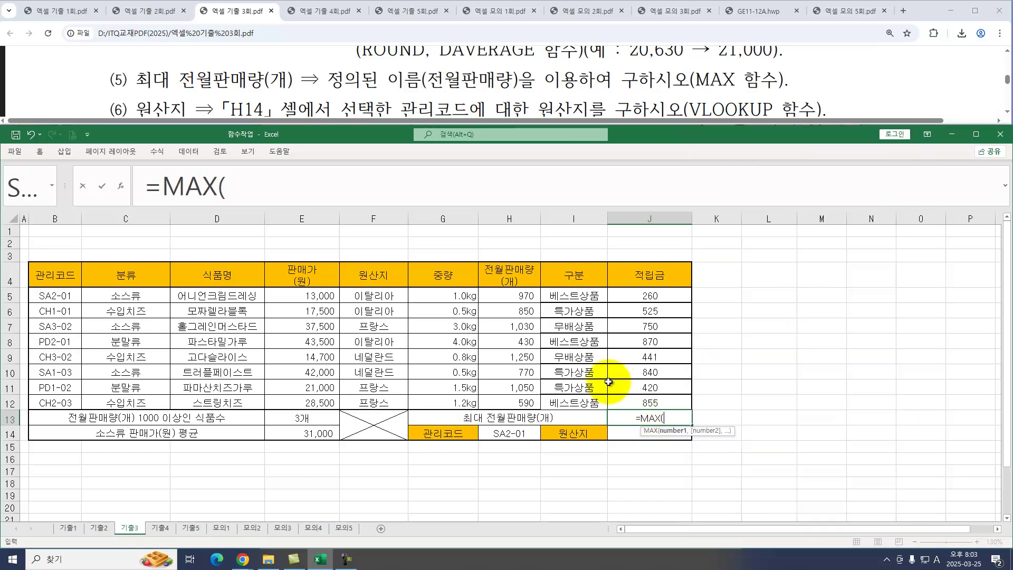
{"action": "left_click_drag", "start_coordinate": [512, 297], "coordinate": [525, 402]}
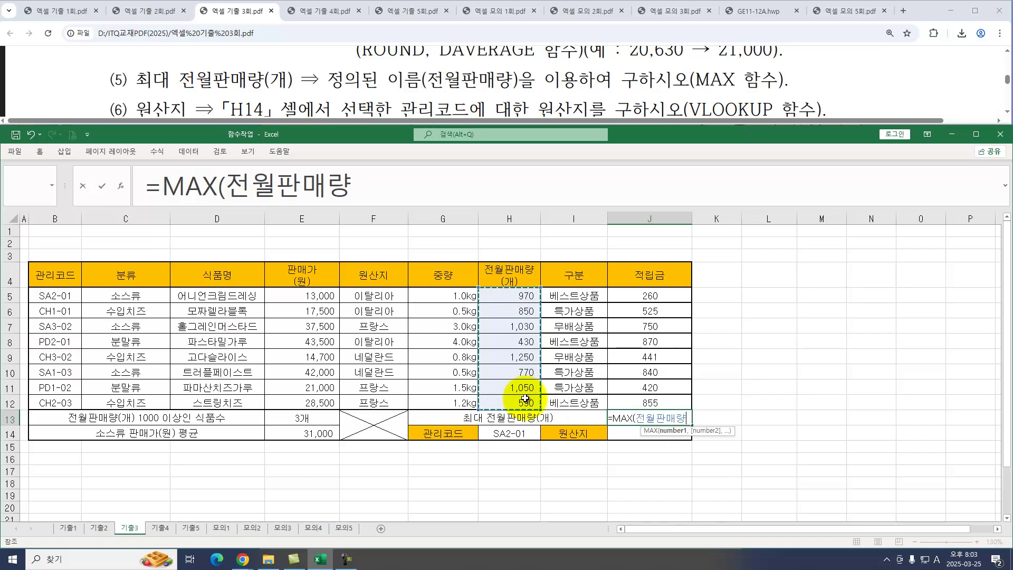
{"action": "key", "text": "Return"}
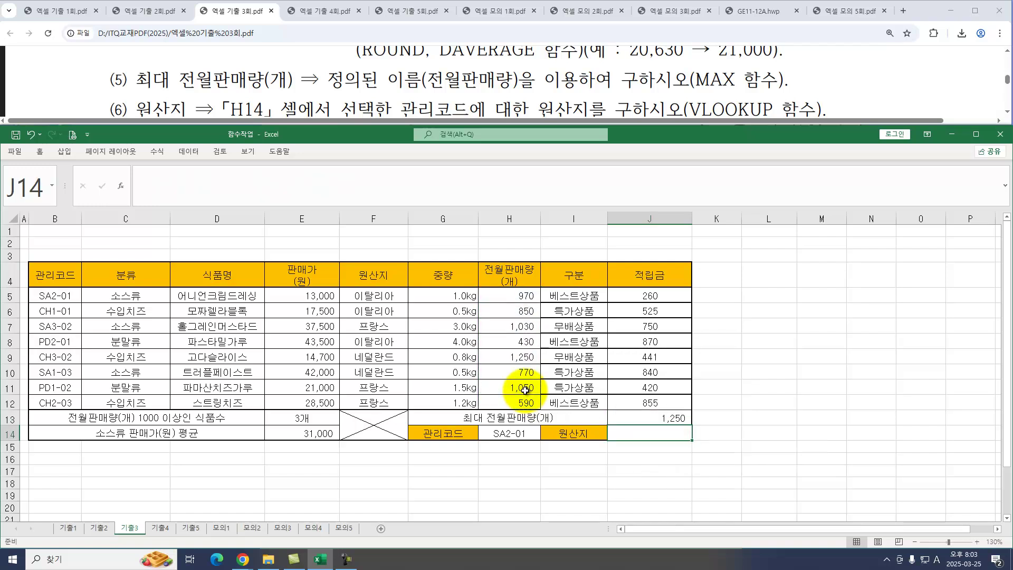
Start a VLOOKUP function in J14 for the 원산지 task and open its arguments clear of the table data.
{"action": "type", "text": "="}
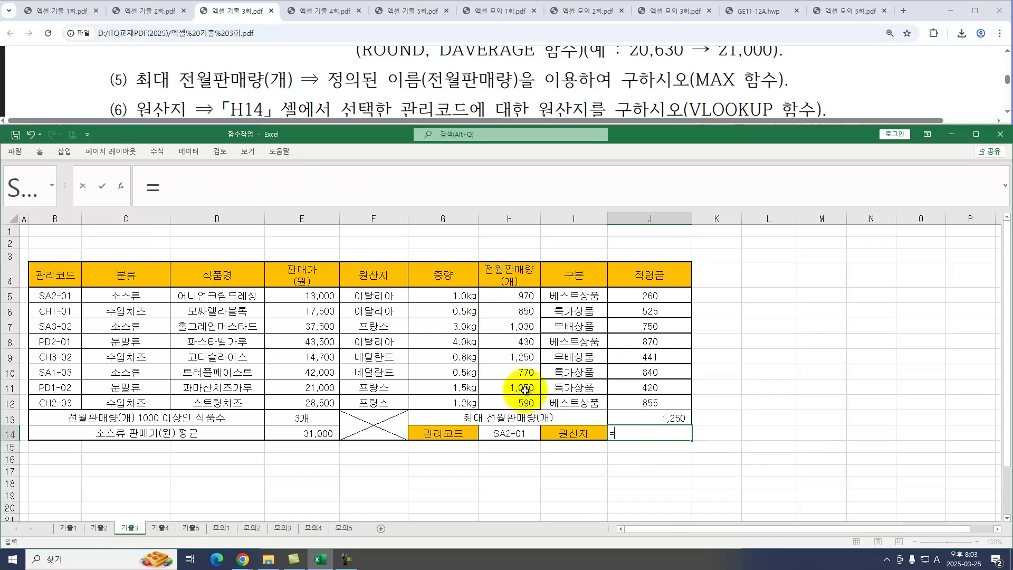
{"action": "left_click", "coordinate": [1005, 112]}
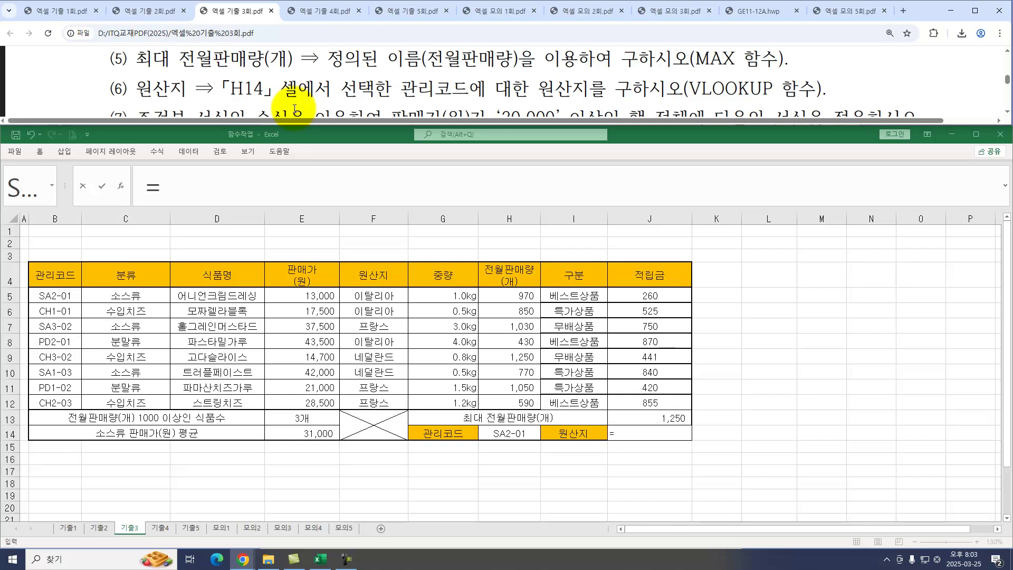
{"action": "left_click", "coordinate": [644, 432]}
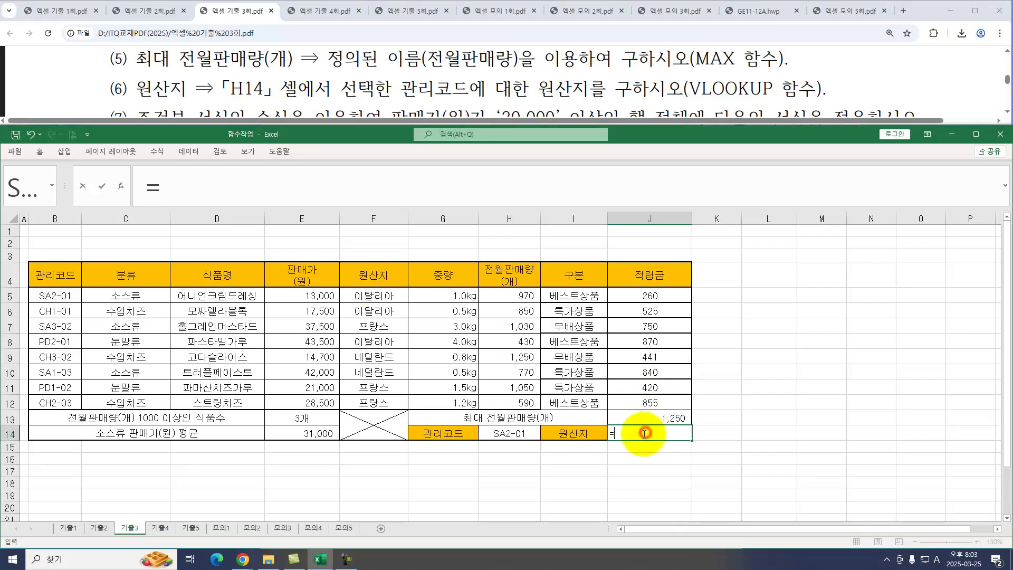
{"action": "type", "text": "VL"}
{"action": "key", "text": "Tab"}
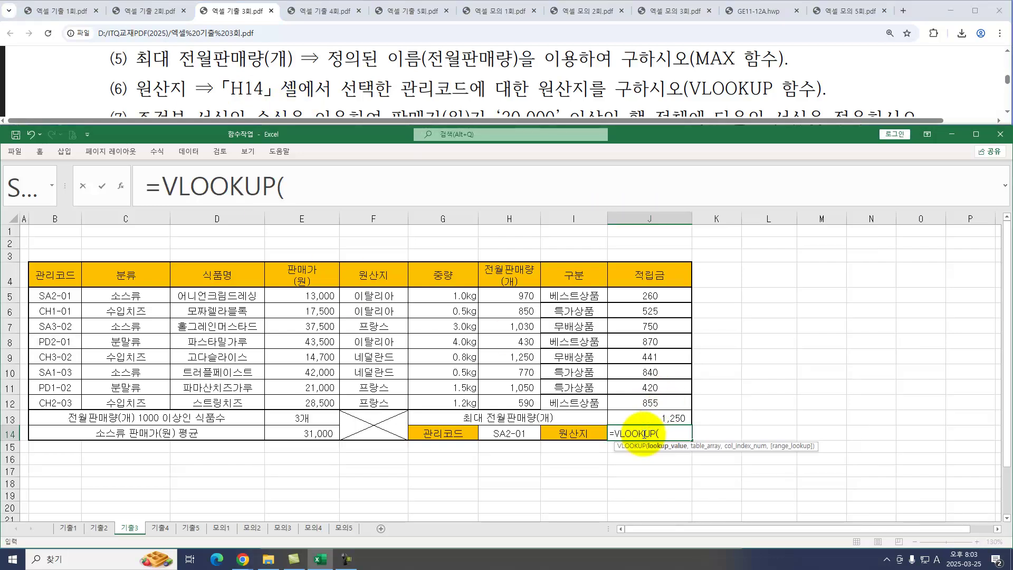
{"action": "key", "text": "ctrl+a"}
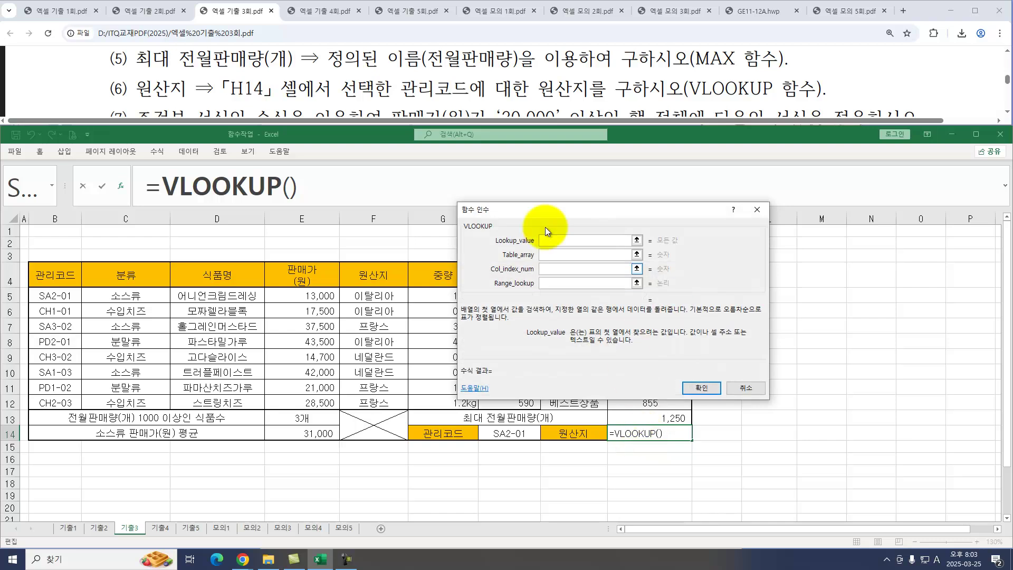
{"action": "left_click_drag", "start_coordinate": [533, 213], "coordinate": [639, 213]}
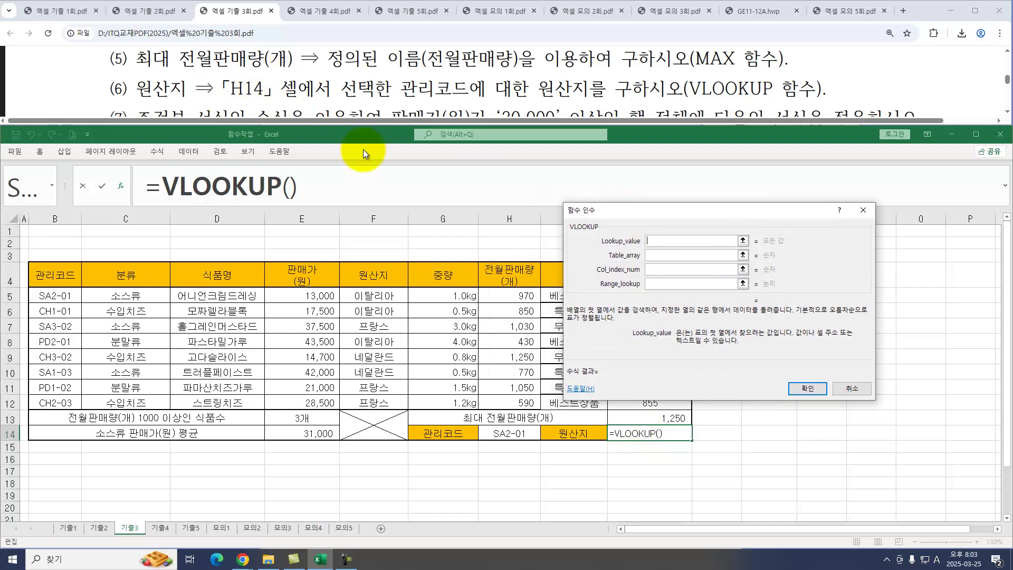
Complete the VLOOKUP in J14 with lookup value H14, table B5:F12, column index 5 and range lookup 0.
{"action": "left_click", "coordinate": [500, 433]}
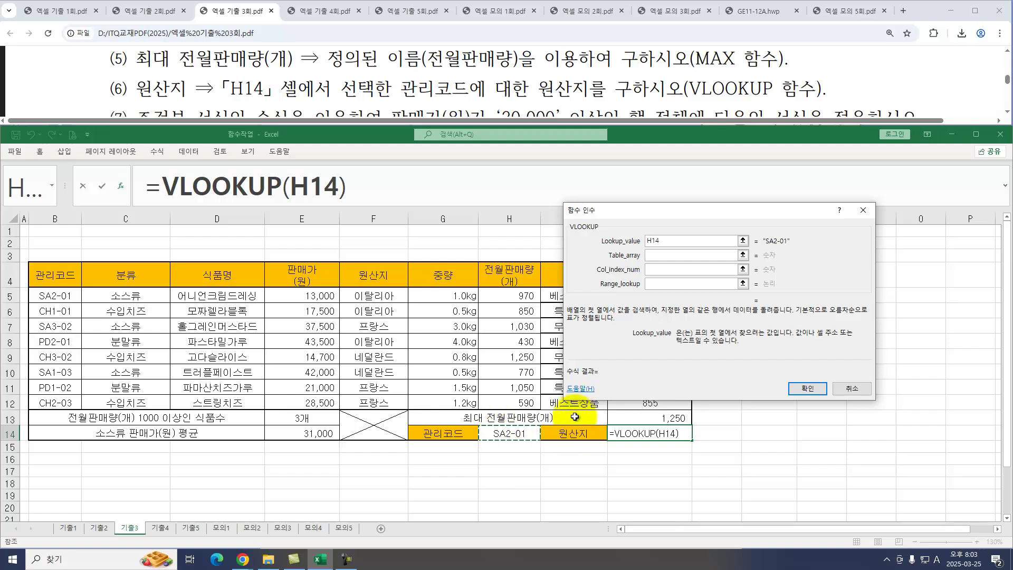
{"action": "left_click", "coordinate": [661, 254]}
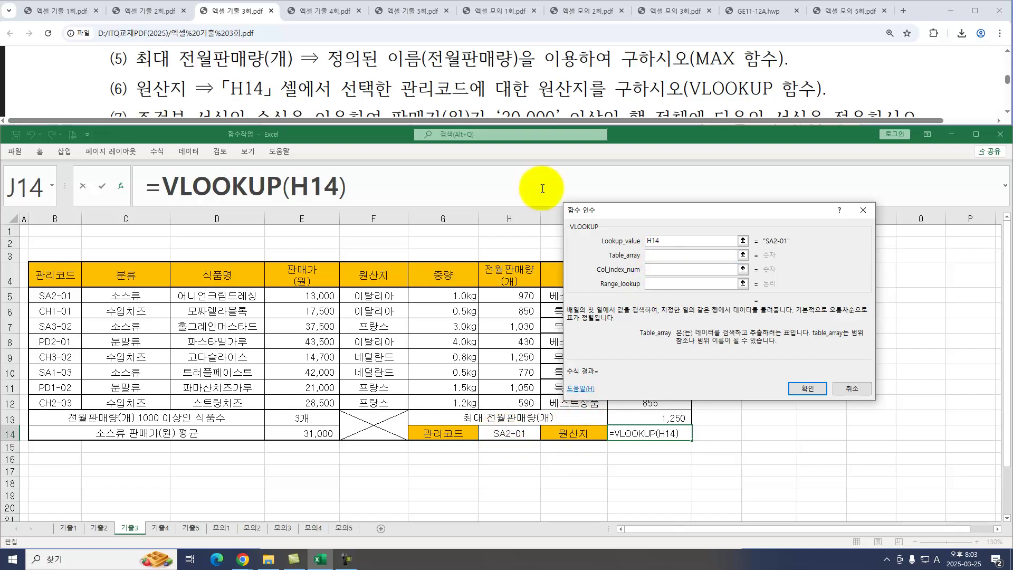
{"action": "left_click_drag", "start_coordinate": [402, 90], "coordinate": [587, 89]}
{"action": "left_click", "coordinate": [660, 254]}
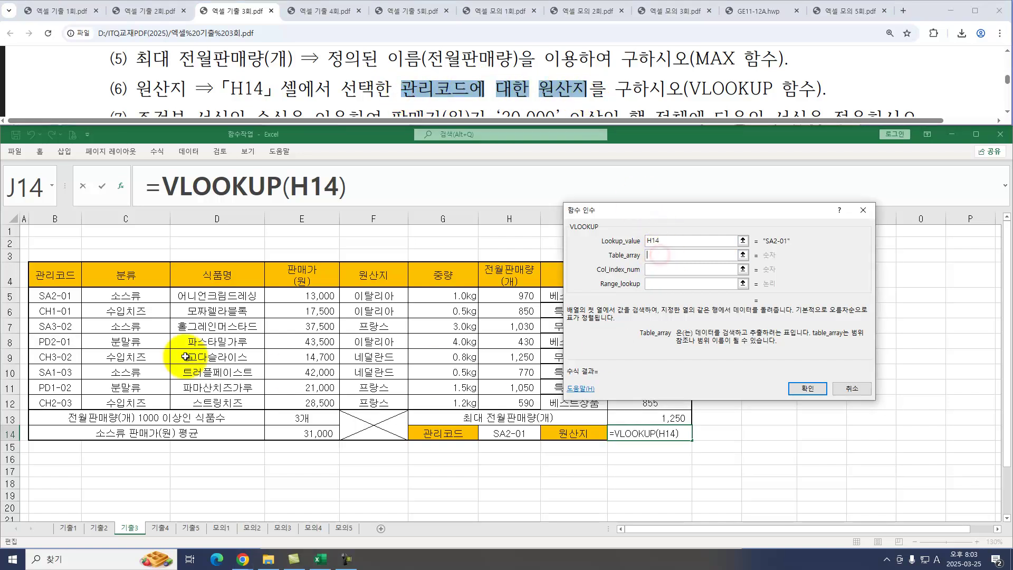
{"action": "left_click_drag", "start_coordinate": [46, 295], "coordinate": [365, 401]}
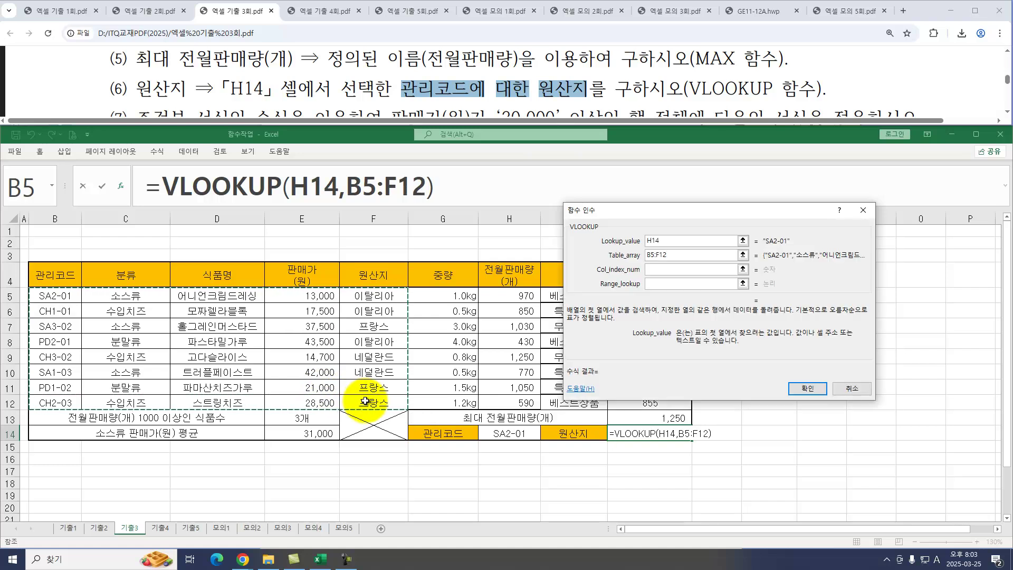
{"action": "left_click", "coordinate": [651, 268]}
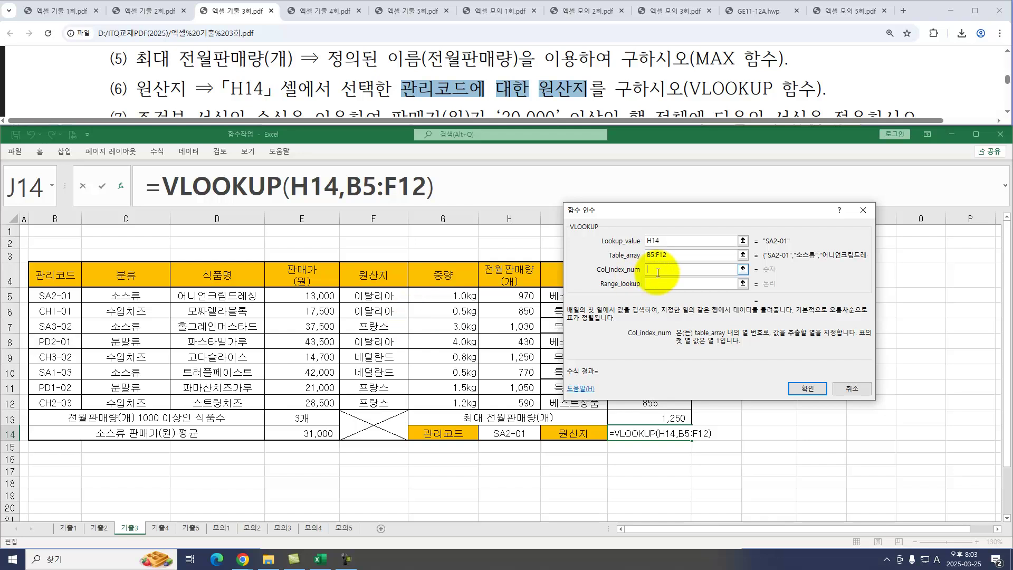
{"action": "type", "text": "5"}
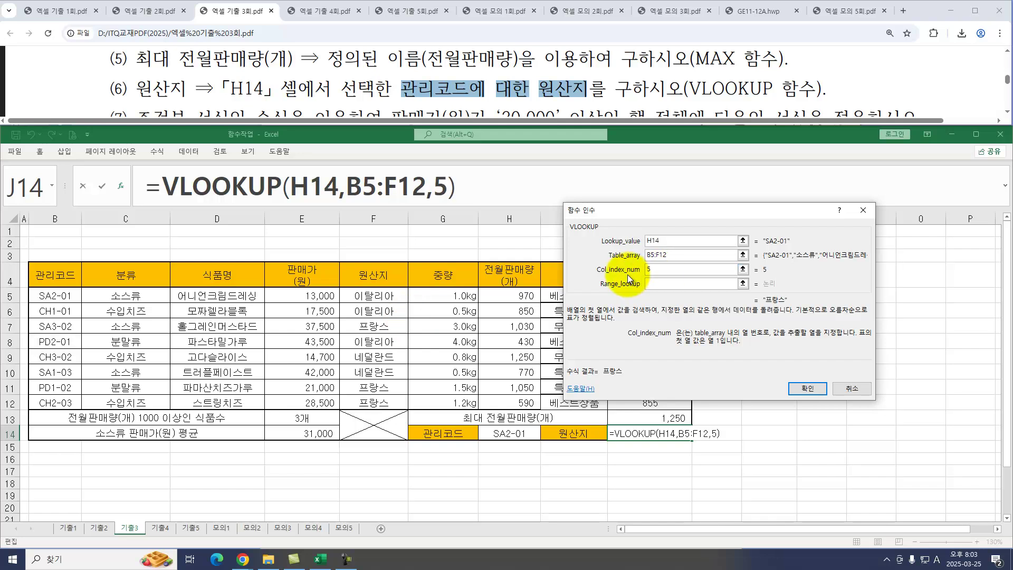
{"action": "key", "text": "Tab"}
{"action": "type", "text": "0"}
{"action": "key", "text": "Return"}
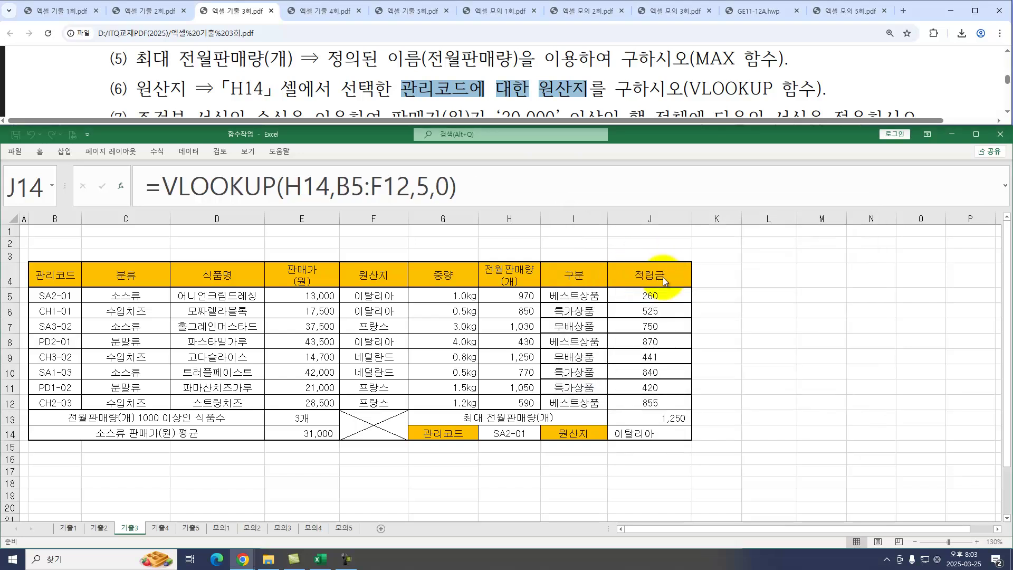
Test the 원산지 lookup by choosing PD2-01 and finally SA3-02 as the 관리코드 in H14.
{"action": "left_click", "coordinate": [515, 433]}
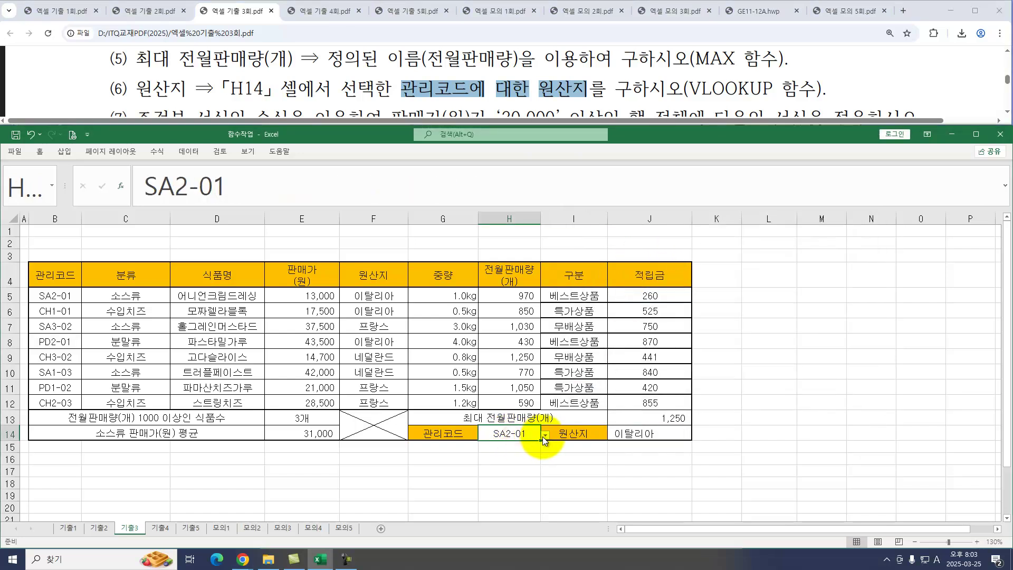
{"action": "left_click", "coordinate": [545, 434]}
{"action": "left_click", "coordinate": [525, 483]}
{"action": "left_click", "coordinate": [544, 436]}
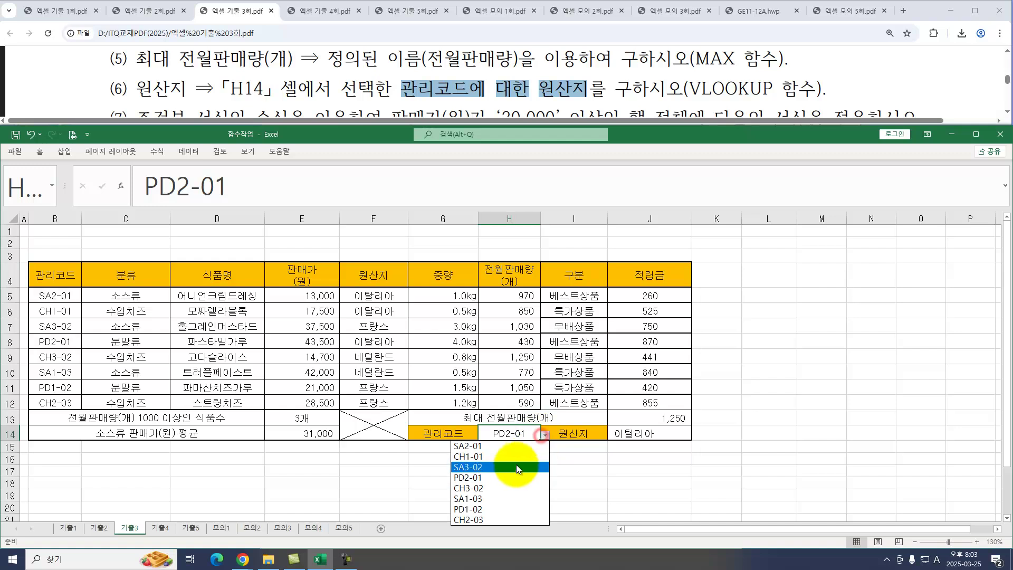
{"action": "left_click", "coordinate": [516, 469]}
{"action": "left_click", "coordinate": [530, 372]}
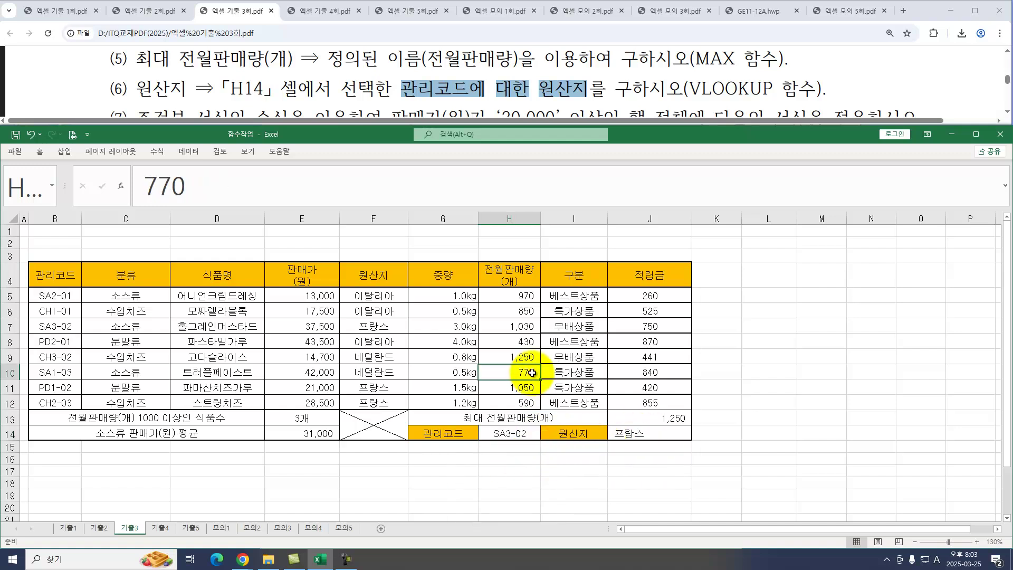
Switch to the 기출4 sheet and its exam PDF, and open the ROUND function arguments in I5 for VIP 할인가, clear of the 판매가격 cell.
{"action": "left_click", "coordinate": [160, 527]}
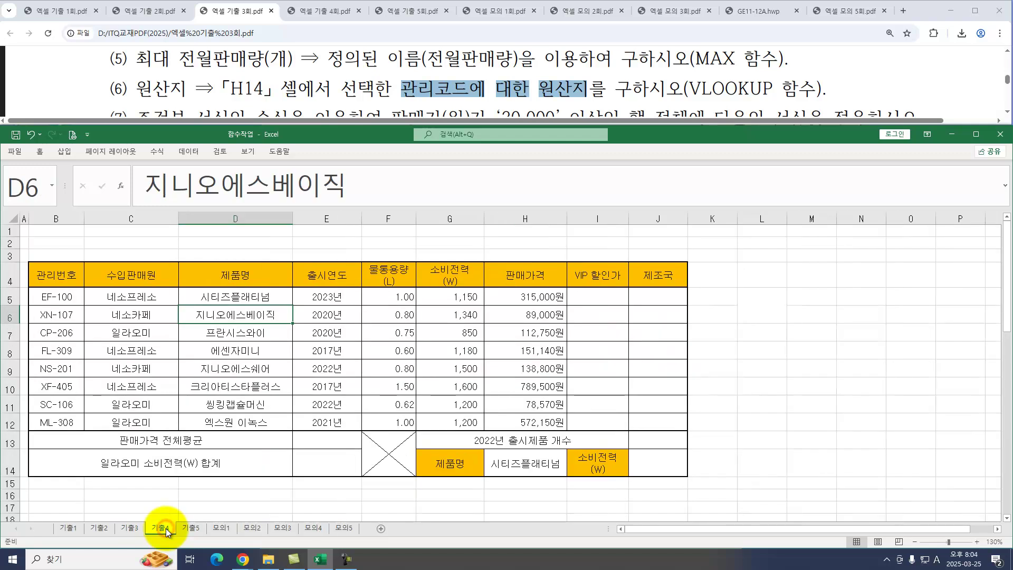
{"action": "left_click", "coordinate": [321, 10]}
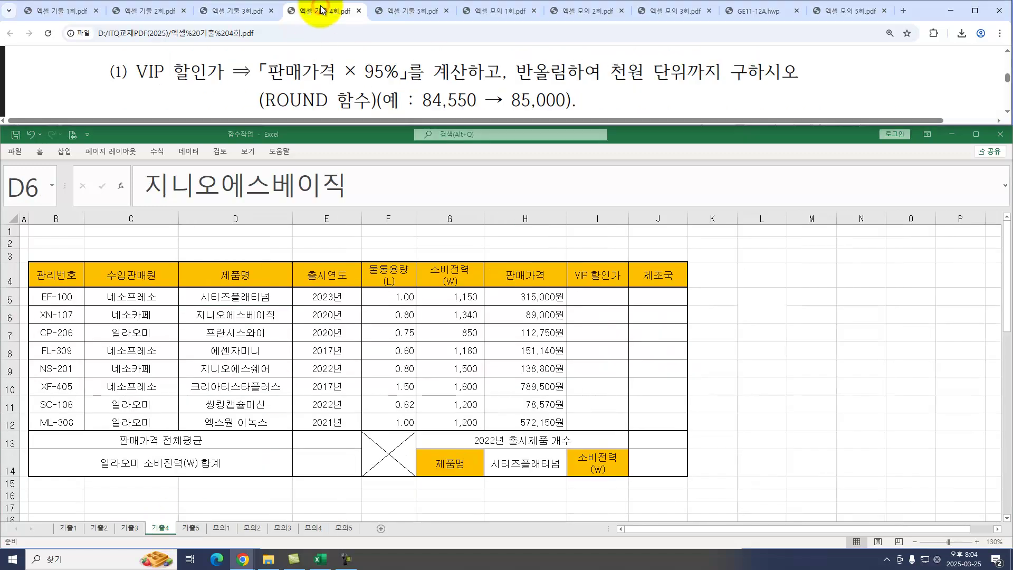
{"action": "left_click", "coordinate": [588, 294]}
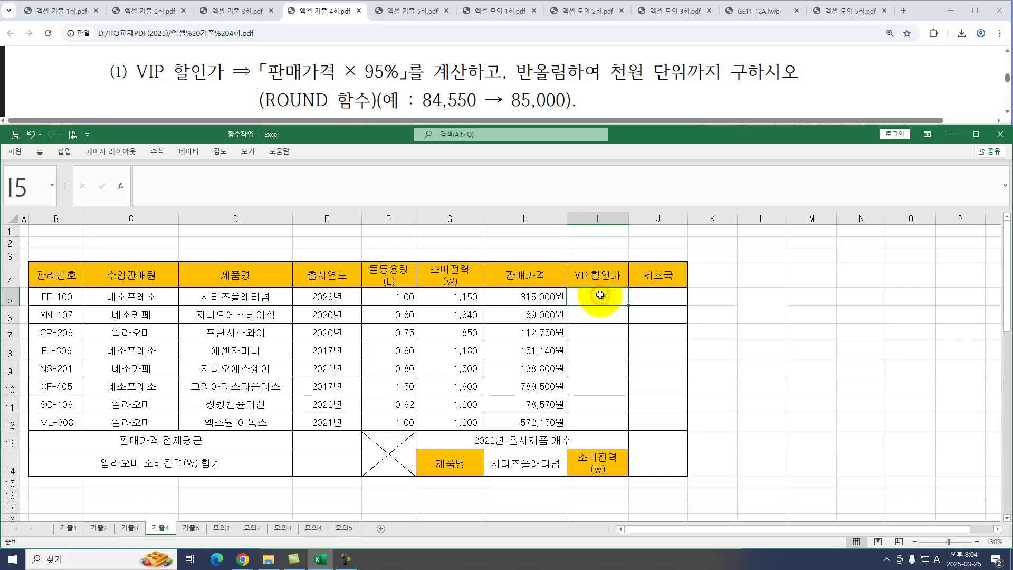
{"action": "type", "text": "=RO"}
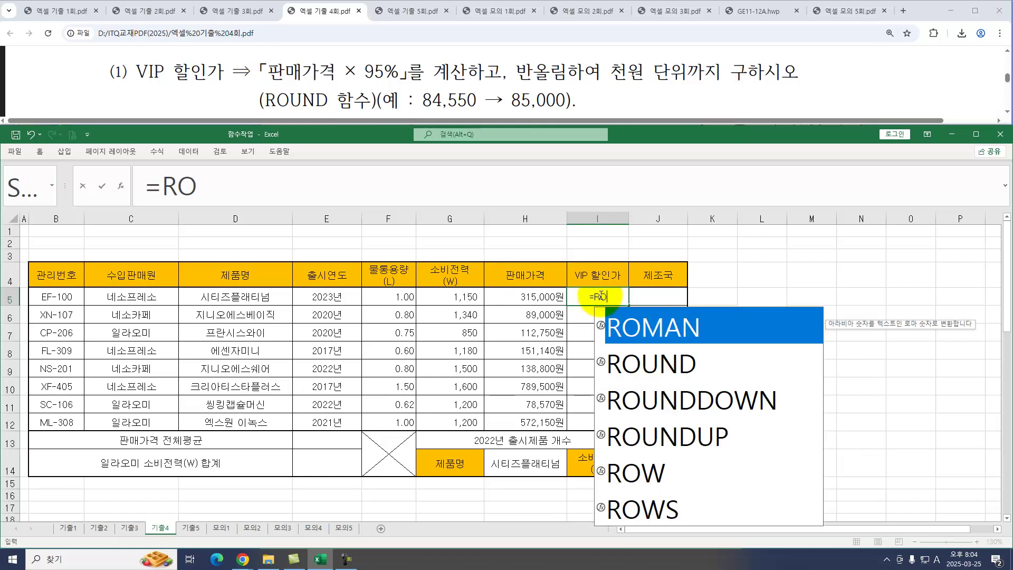
{"action": "key", "text": "Down"}
{"action": "key", "text": "Tab"}
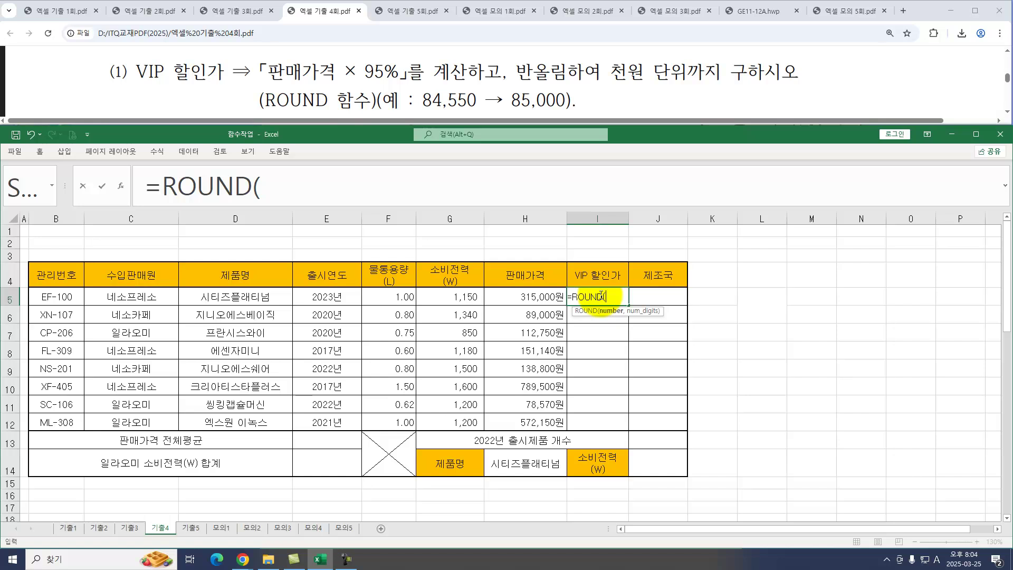
{"action": "key", "text": "ctrl+a"}
{"action": "left_click_drag", "start_coordinate": [657, 247], "coordinate": [620, 364]}
Round H5*95% to -3 digits in I5 and fill the formula down to I12.
{"action": "left_click", "coordinate": [521, 294]}
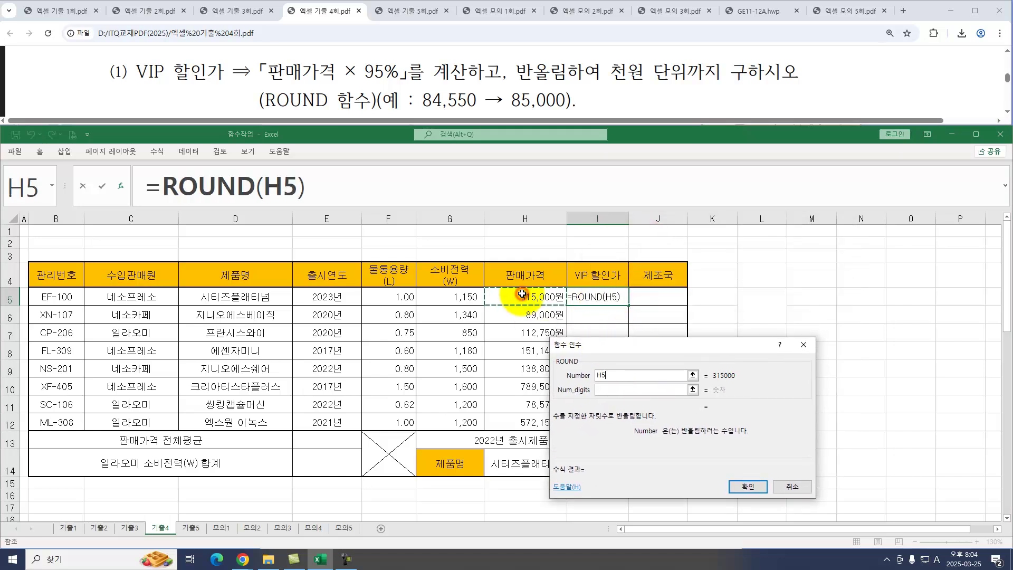
{"action": "type", "text": "*95"}
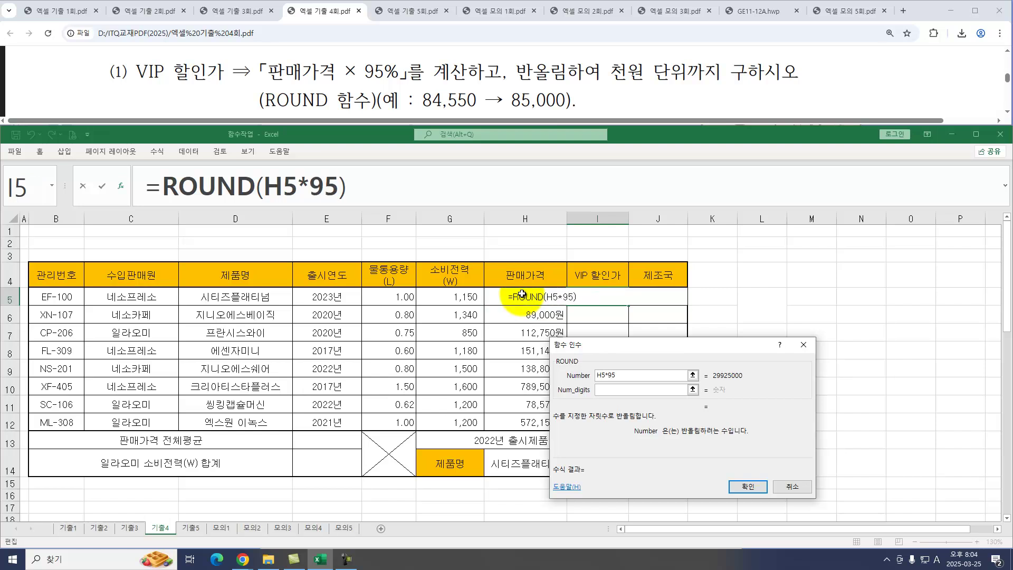
{"action": "type", "text": "%"}
{"action": "key", "text": "Tab"}
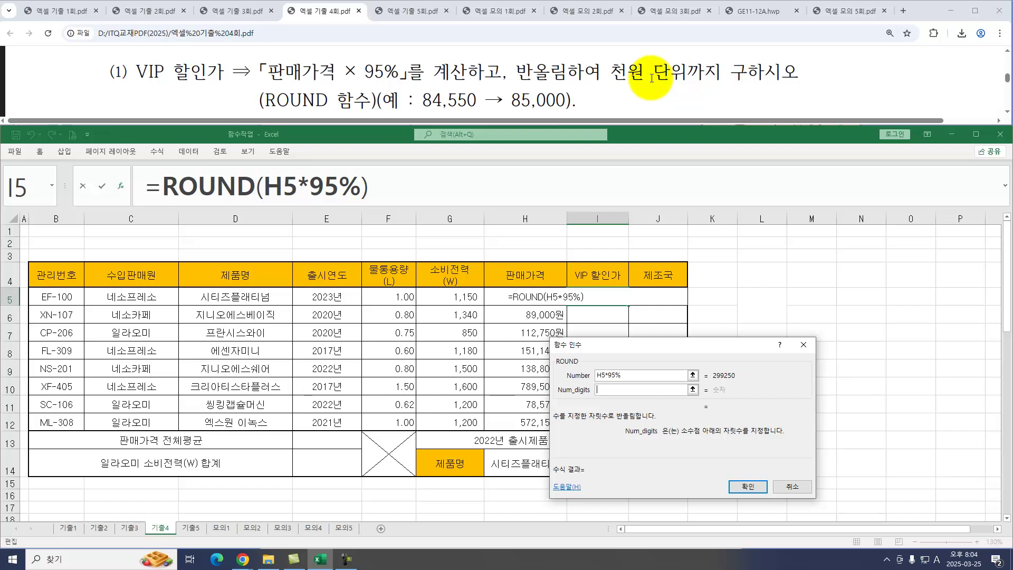
{"action": "type", "text": "-3"}
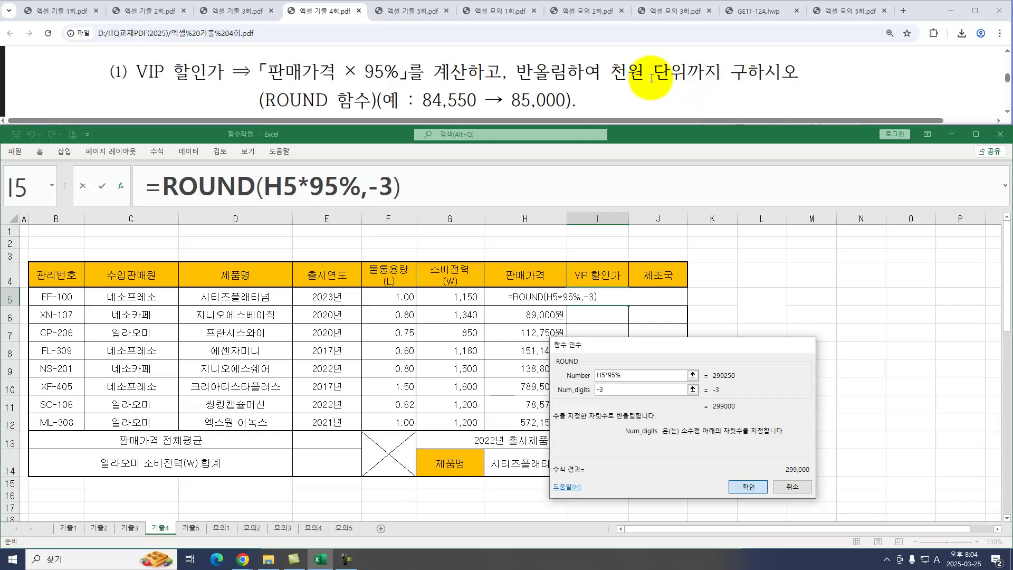
{"action": "key", "text": "Return"}
{"action": "left_click_drag", "start_coordinate": [629, 304], "coordinate": [630, 431]}
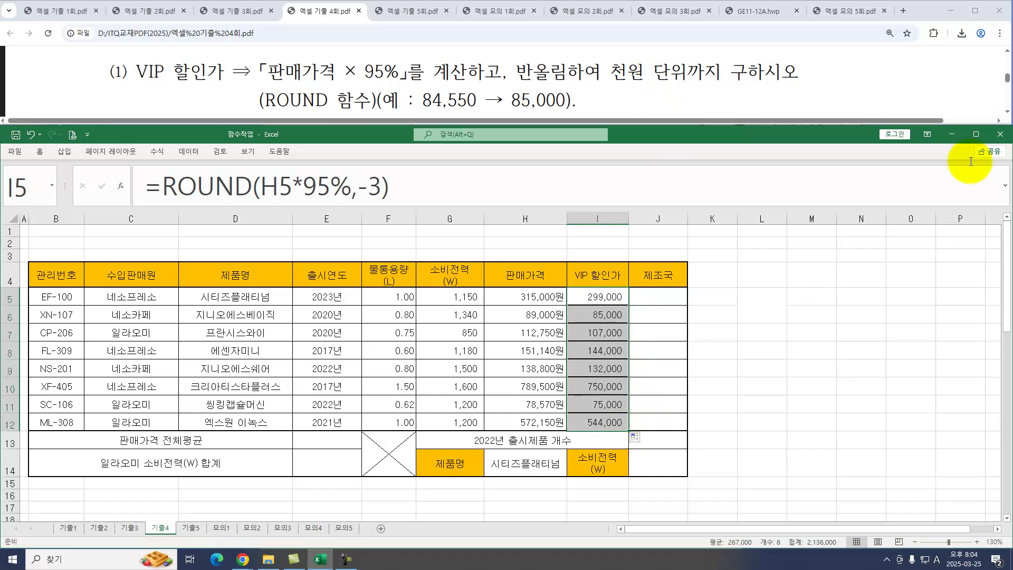
Examine the conditions and result texts of the 제조국 task that uses the IF and MID functions.
{"action": "left_click", "coordinate": [1008, 115]}
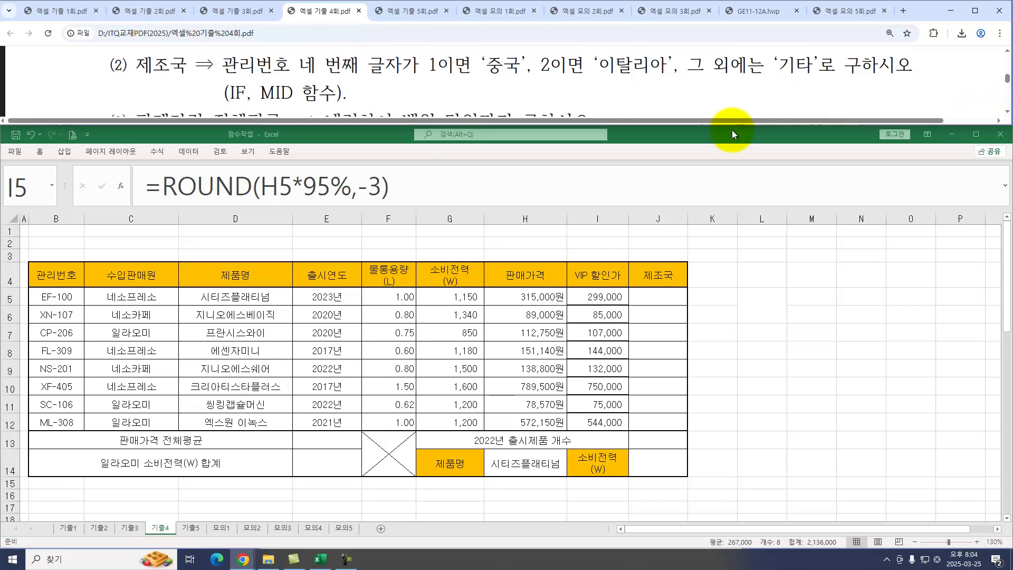
{"action": "left_click_drag", "start_coordinate": [222, 94], "coordinate": [248, 96]}
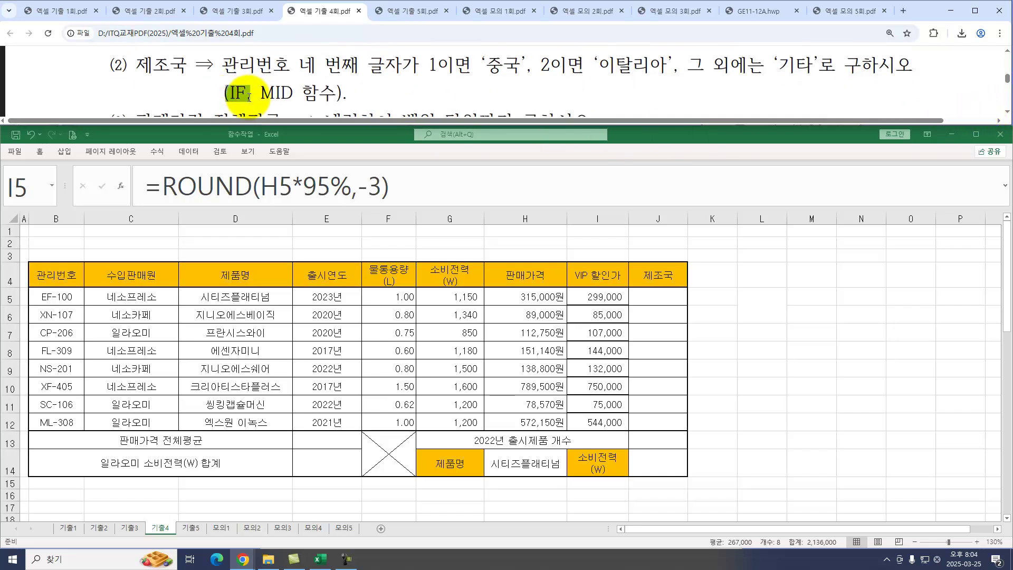
{"action": "left_click_drag", "start_coordinate": [486, 64], "coordinate": [520, 64]}
{"action": "left_click_drag", "start_coordinate": [600, 64], "coordinate": [666, 65]}
{"action": "left_click_drag", "start_coordinate": [780, 64], "coordinate": [813, 64]}
{"action": "left_click", "coordinate": [506, 84]}
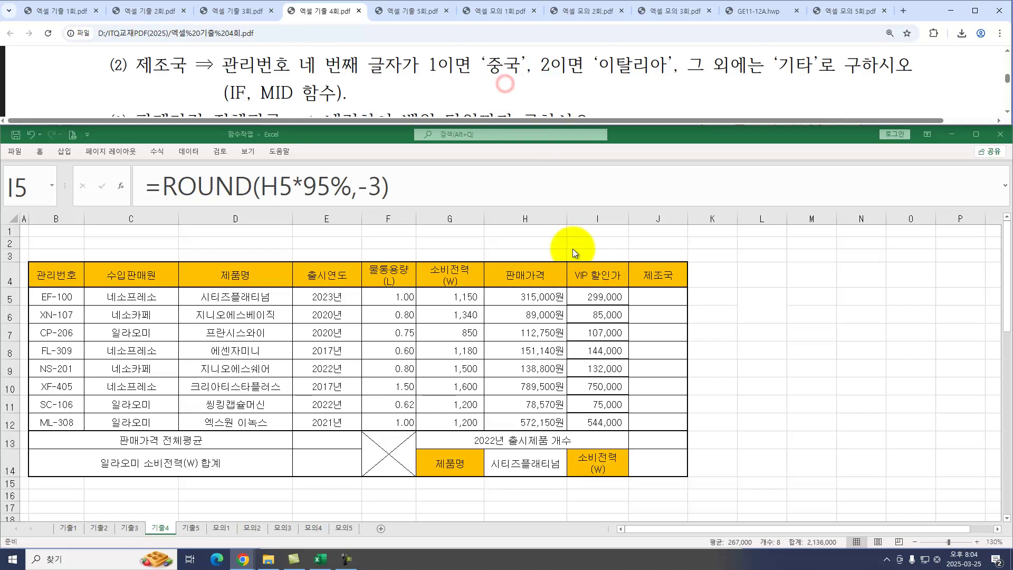
{"action": "left_click_drag", "start_coordinate": [521, 64], "coordinate": [427, 67]}
{"action": "left_click_drag", "start_coordinate": [543, 64], "coordinate": [813, 65]}
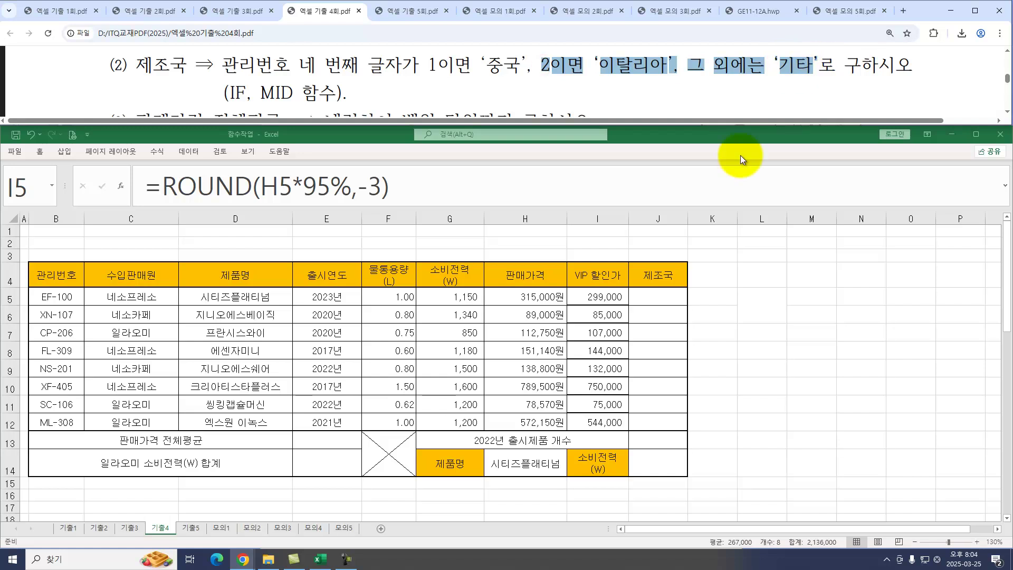
Start an IF function in J5 for 제조국 with the logical test MID(B5,4,1)="2".
{"action": "left_click", "coordinate": [664, 297]}
{"action": "type", "text": "=IF("}
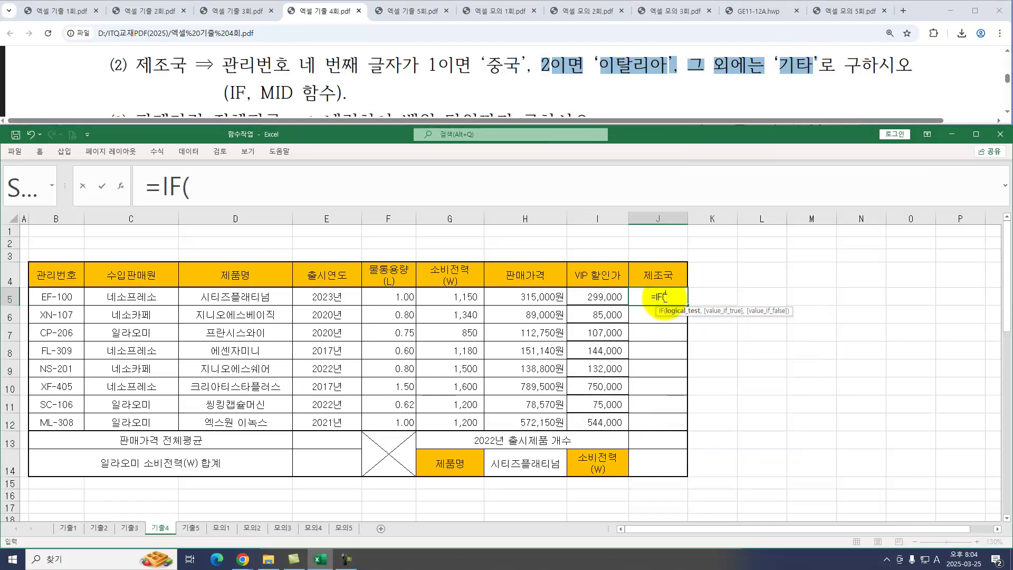
{"action": "key", "text": "ctrl+a"}
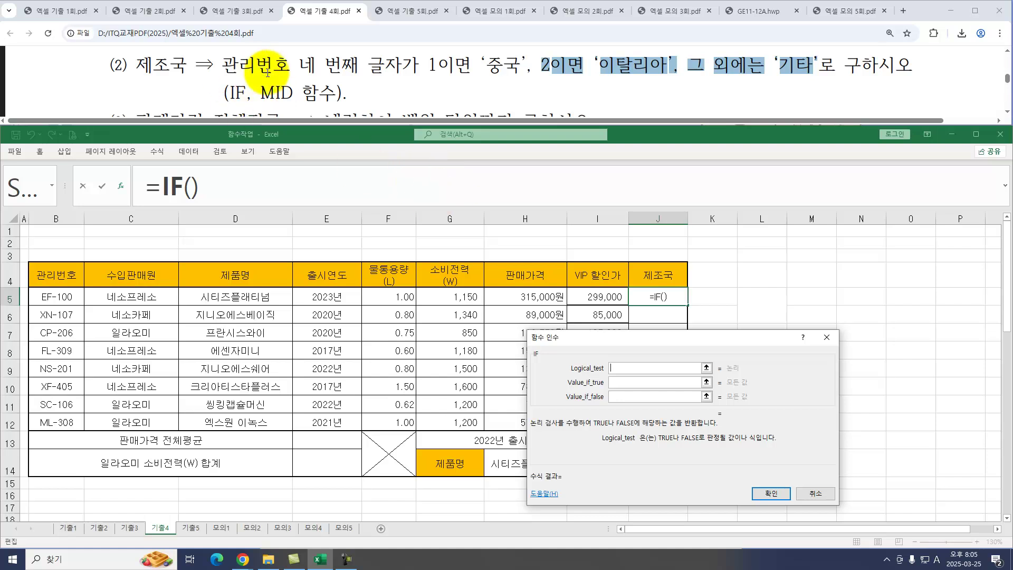
{"action": "type", "text": "MID(B5"}
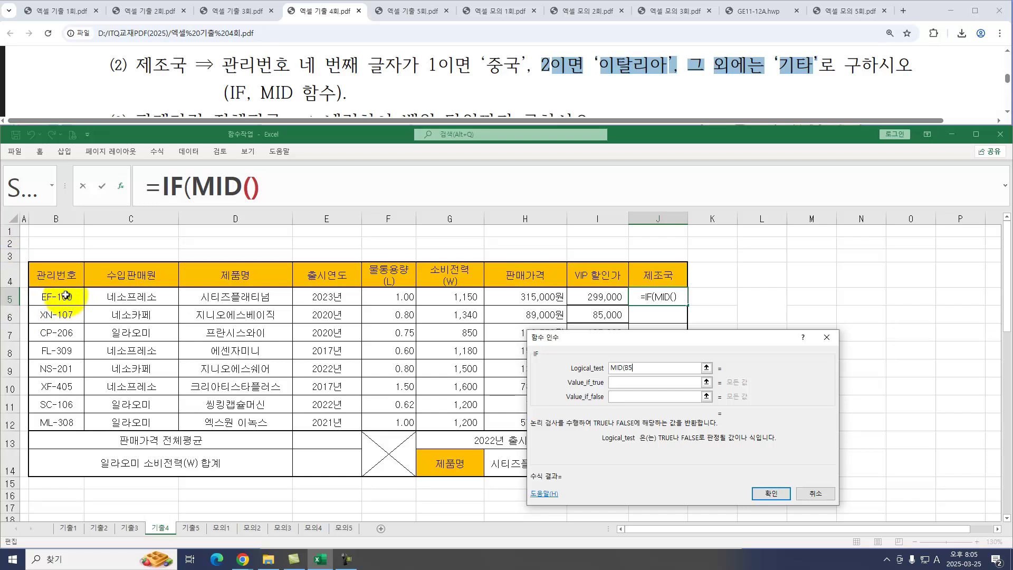
{"action": "left_click", "coordinate": [66, 295]}
{"action": "type", "text": ","}
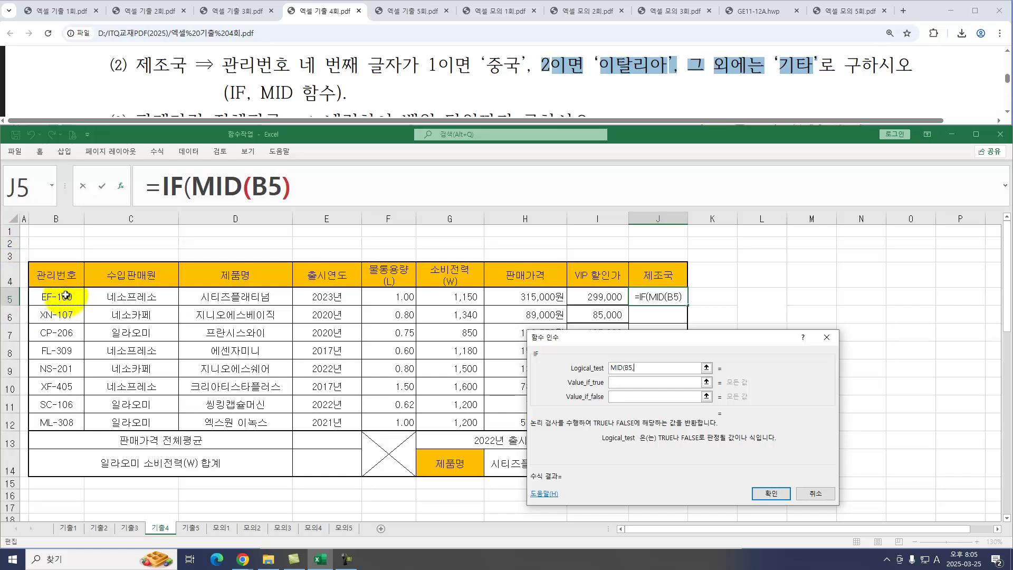
{"action": "type", "text": "4"}
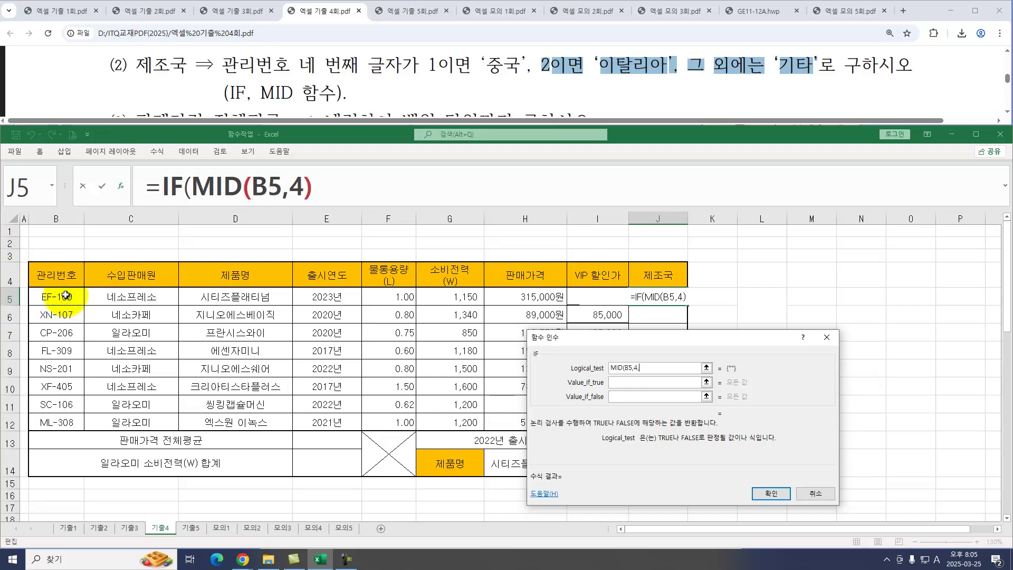
{"action": "type", "text": ",1)="}
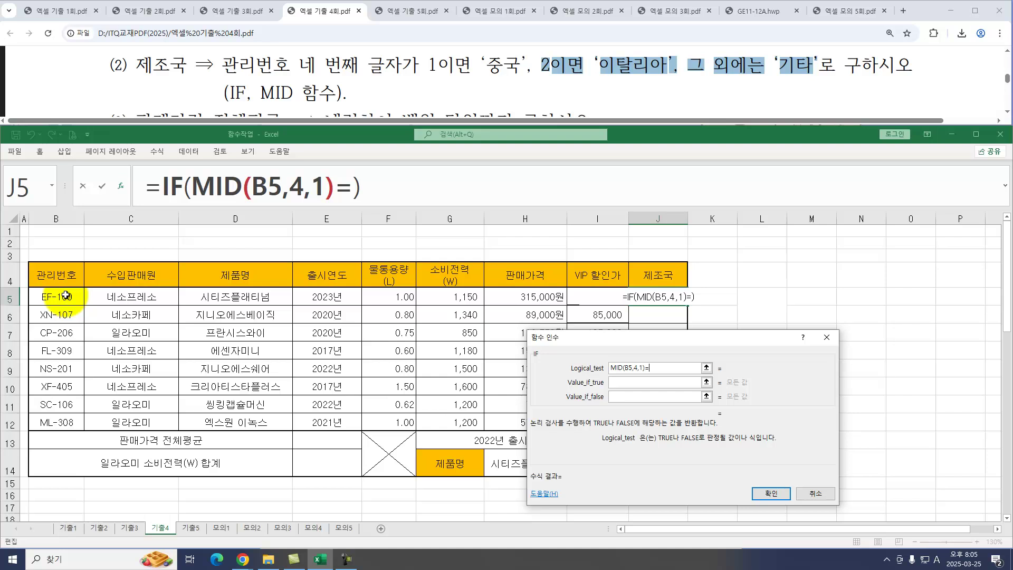
{"action": "type", "text": "\"2\""}
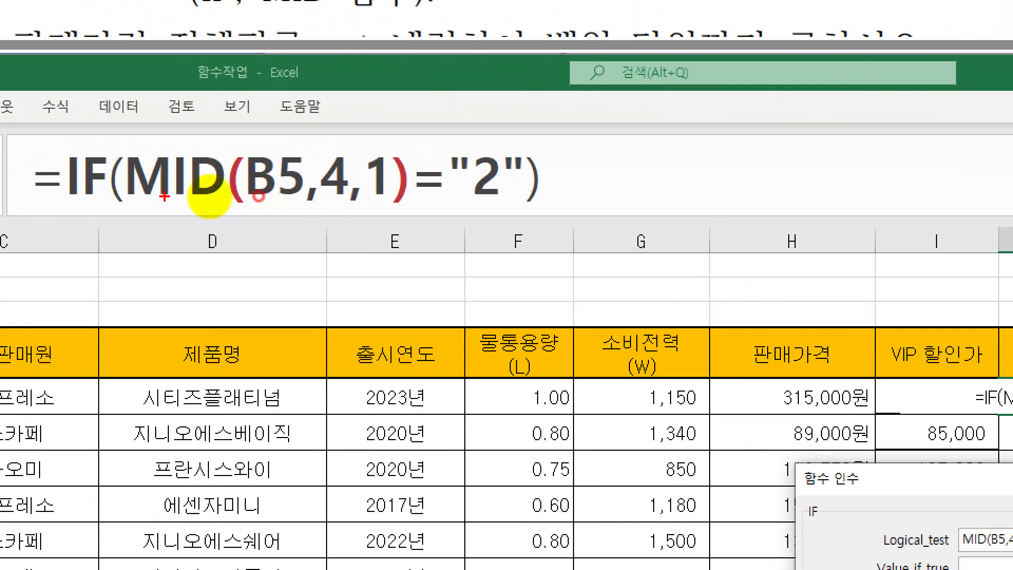
{"action": "left_click_drag", "start_coordinate": [126, 201], "coordinate": [378, 207]}
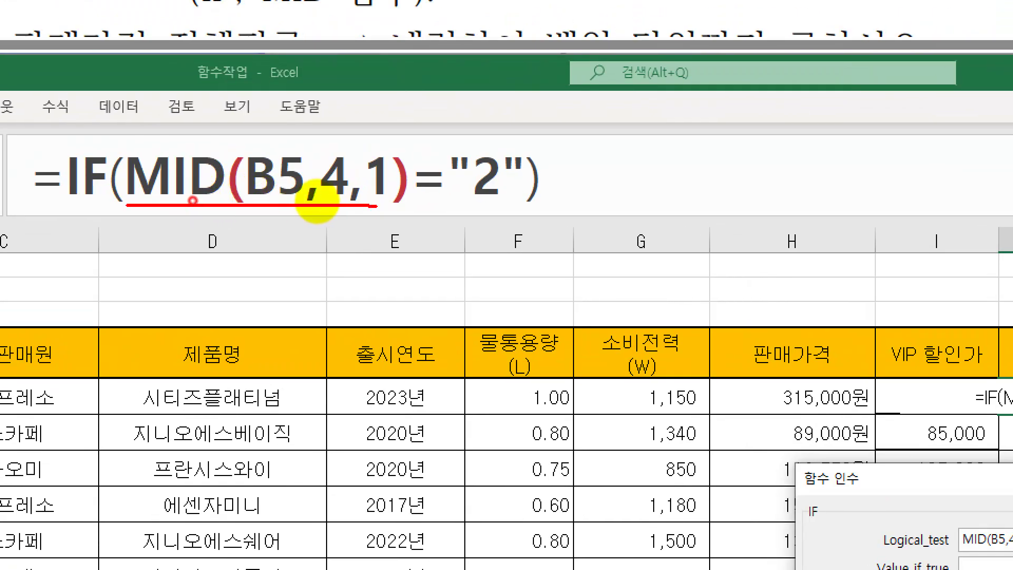
{"action": "mouse_move", "coordinate": [551, 131]}
{"action": "left_mouse_down"}
{"action": "mouse_move", "coordinate": [453, 174]}
{"action": "mouse_move", "coordinate": [557, 158]}
{"action": "left_mouse_up"}
{"action": "key", "text": "Escape"}
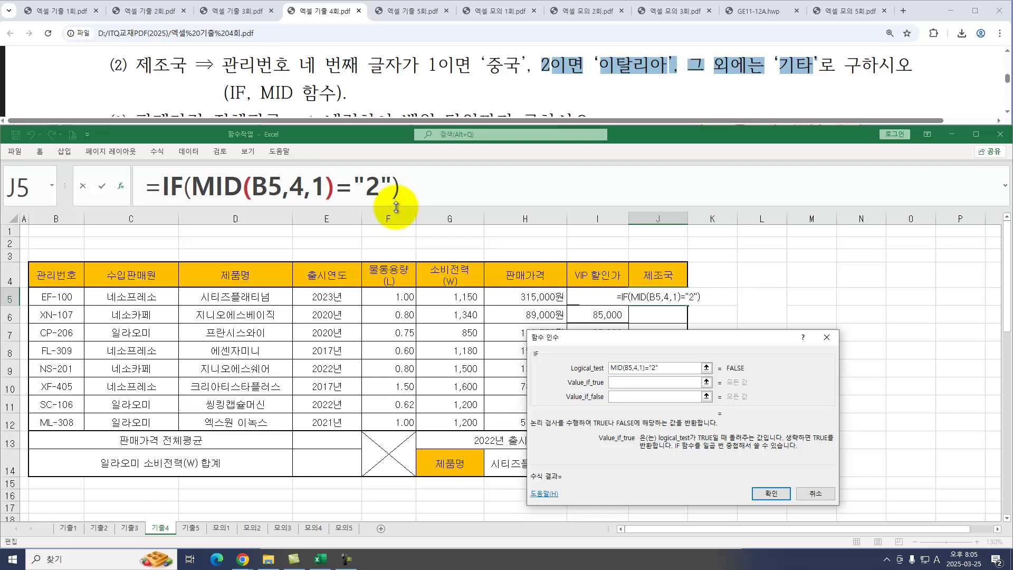
Return "이탈리아" when the J5 test is true and "기타" when it is false, and enter the IF formula.
{"action": "type", "text": "\"이탈리아\""}
{"action": "key", "text": "Tab"}
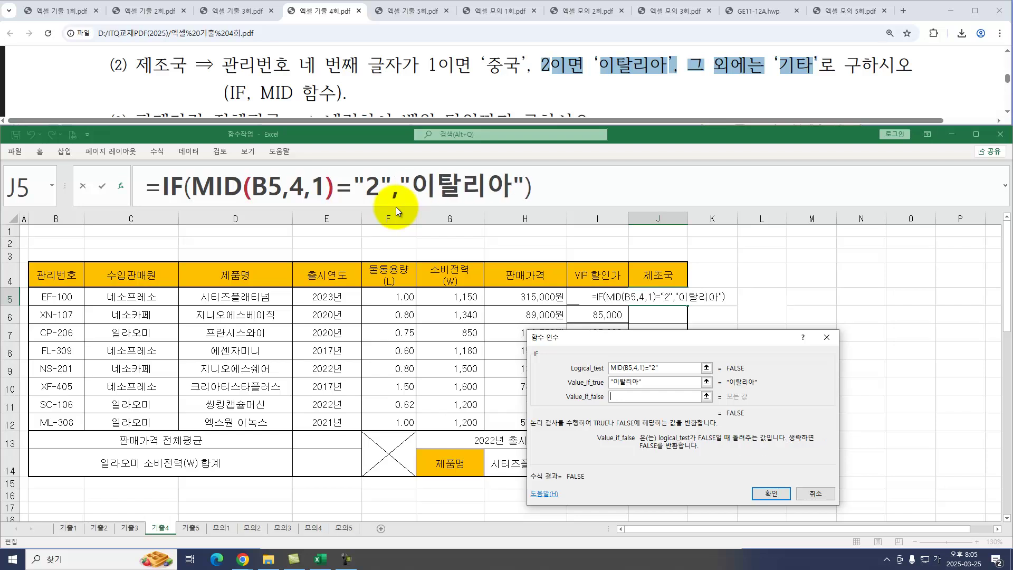
{"action": "type", "text": "기타"}
{"action": "key", "text": "Return"}
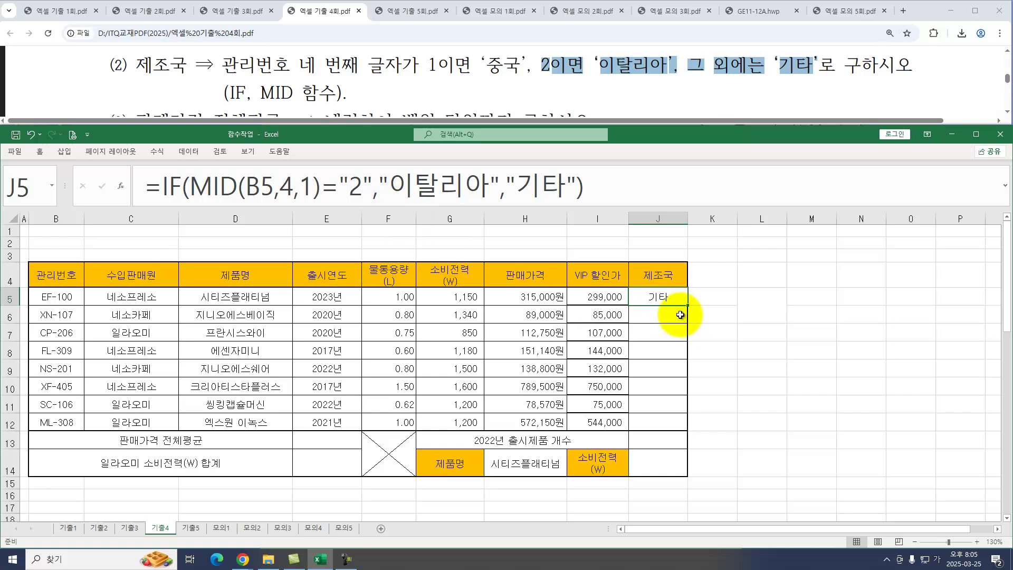
Copy the IF formula in J5 without its leading equals sign.
{"action": "left_click_drag", "start_coordinate": [160, 189], "coordinate": [584, 188]}
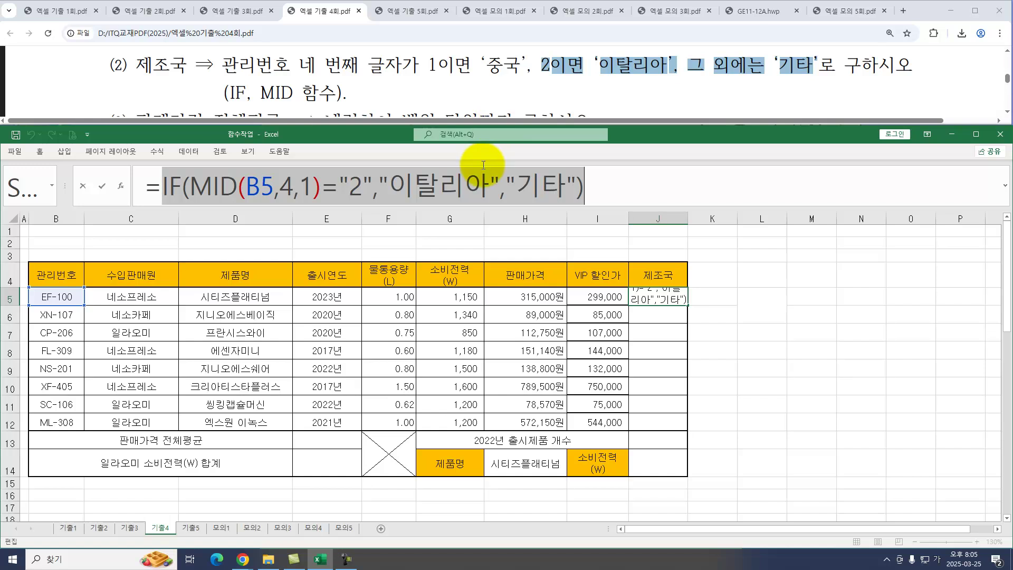
{"action": "right_click", "coordinate": [458, 186]}
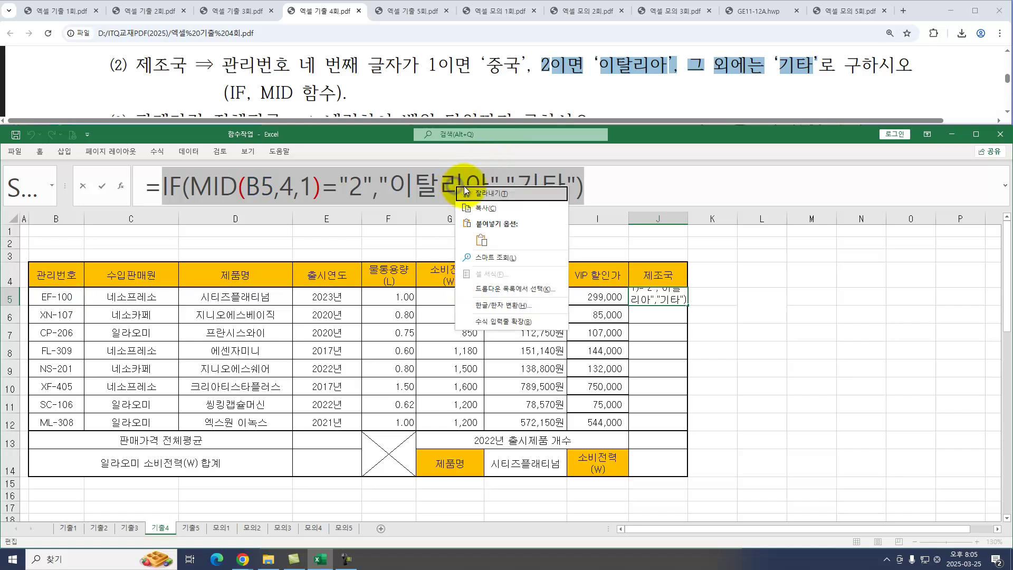
{"action": "left_click", "coordinate": [488, 209]}
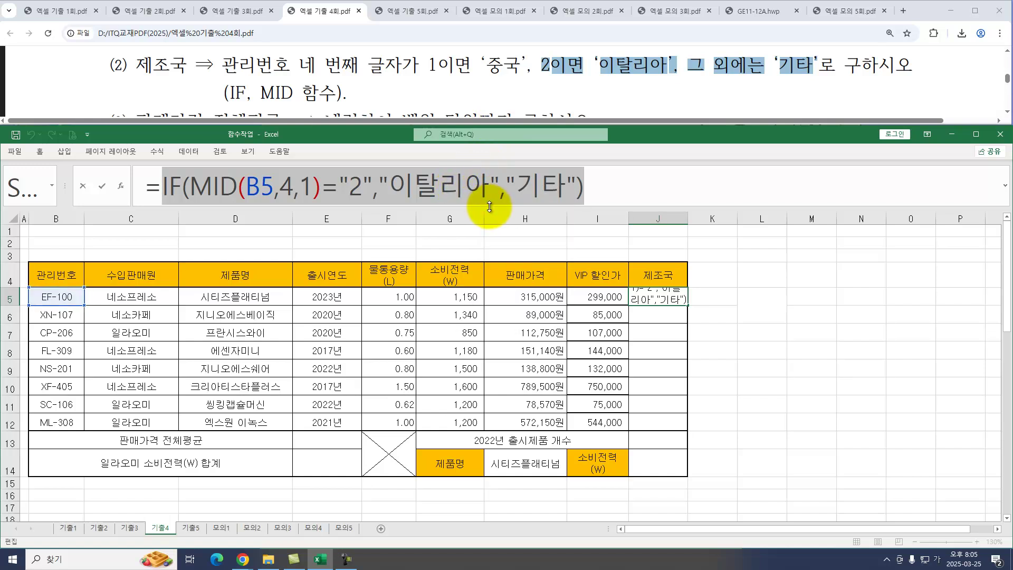
Change the logical test of the IF function in J5 to MID(B5,4,1)="1", following the task's first condition.
{"action": "left_click", "coordinate": [122, 189]}
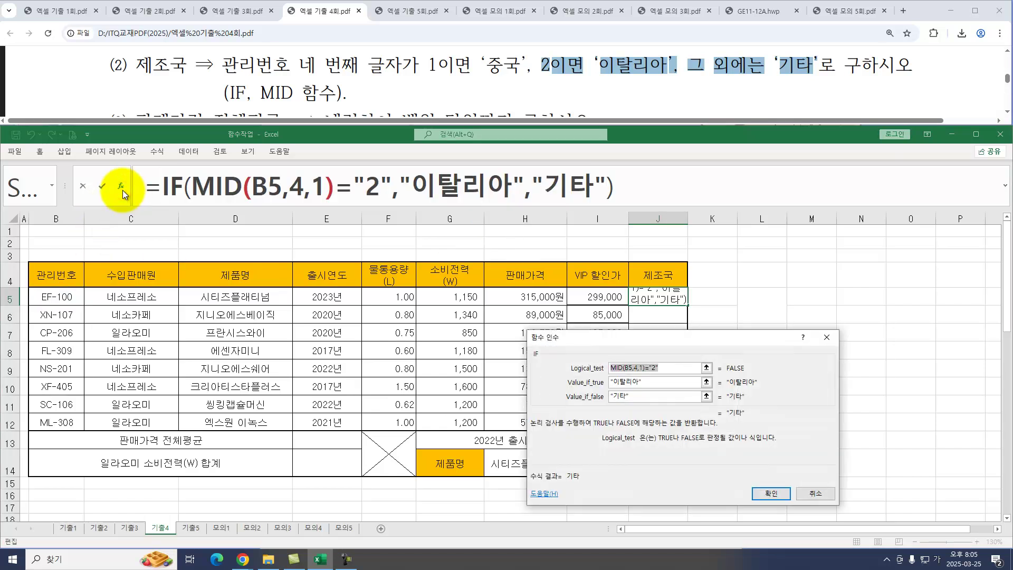
{"action": "left_click_drag", "start_coordinate": [430, 65], "coordinate": [523, 66]}
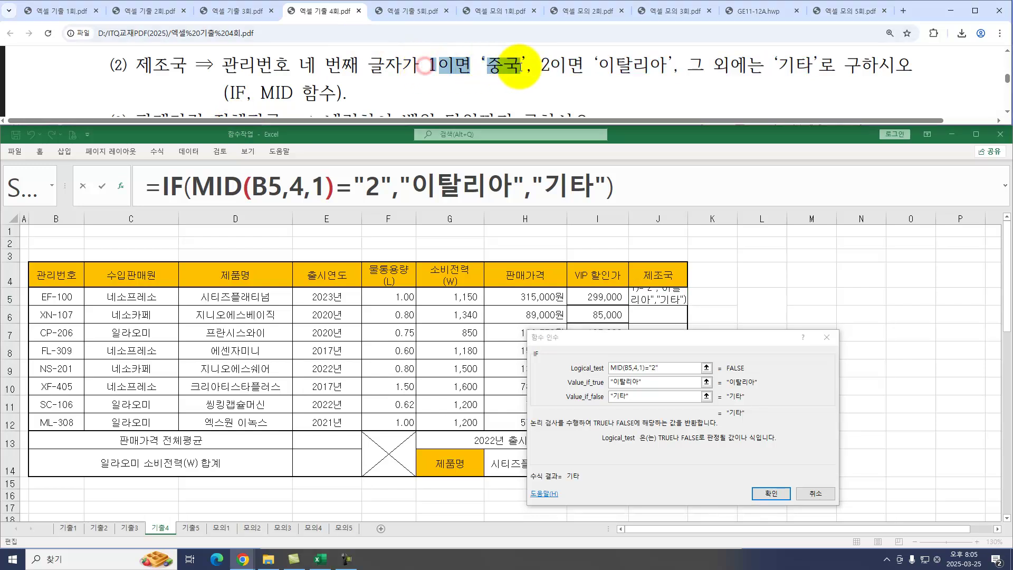
{"action": "left_click", "coordinate": [664, 368]}
{"action": "key", "text": "BackSpace"}
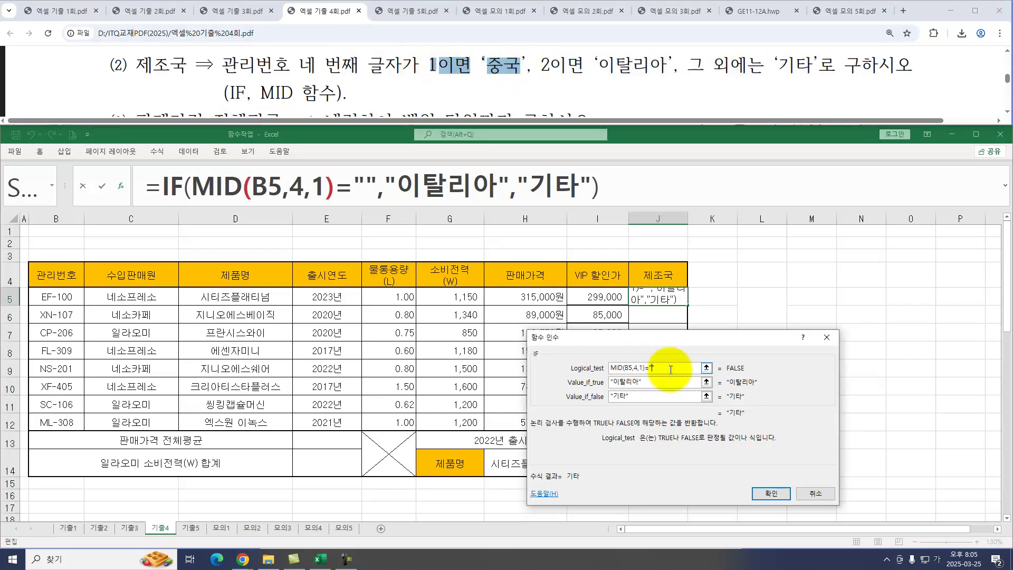
{"action": "type", "text": "1"}
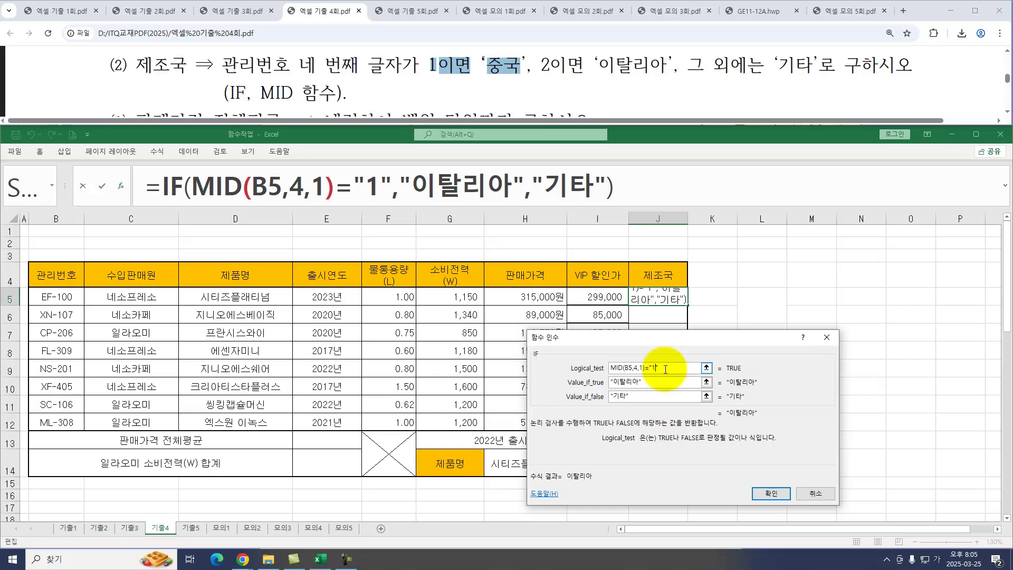
Set the result for a true test of the J5 IF function to "중국".
{"action": "key", "text": "Tab"}
{"action": "key", "text": "Caps_Lock"}
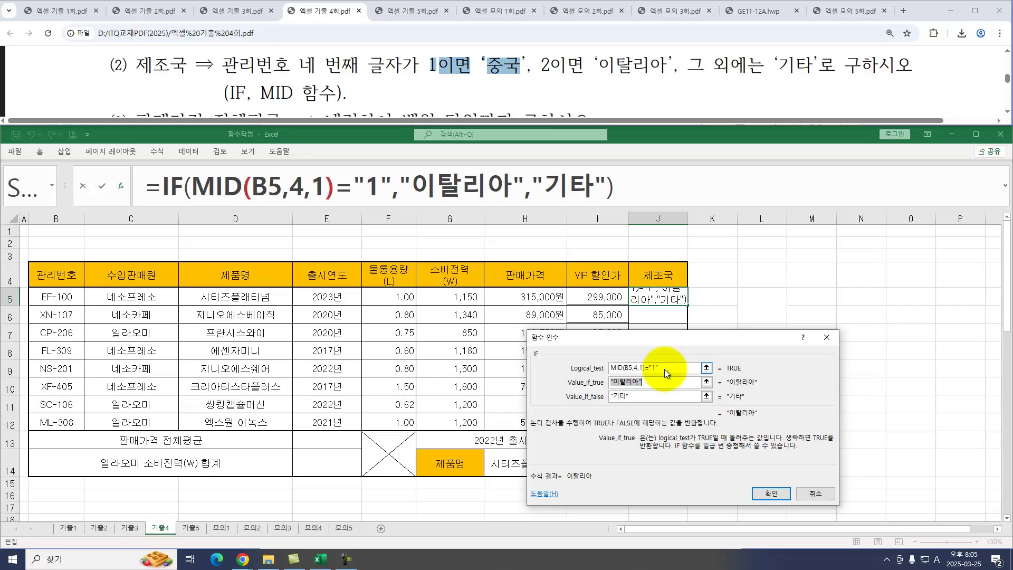
{"action": "type", "text": "WNDR"}
{"action": "key", "text": "BackSpace"}
{"action": "key", "text": "BackSpace"}
{"action": "key", "text": "BackSpace"}
{"action": "key", "text": "BackSpace"}
{"action": "key", "text": "Hangul"}
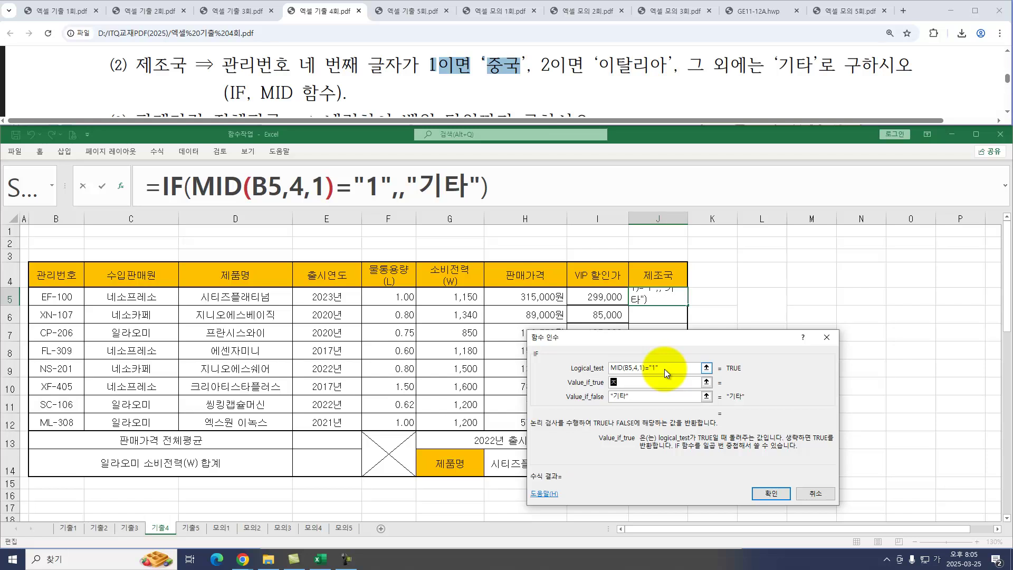
{"action": "type", "text": "중국"}
Nest the copied IF(MID(B5,4,1)="2","이탈리아","기타") as the false result in J5 and fill the formula down to J12.
{"action": "key", "text": "Tab"}
{"action": "key", "text": "BackSpace"}
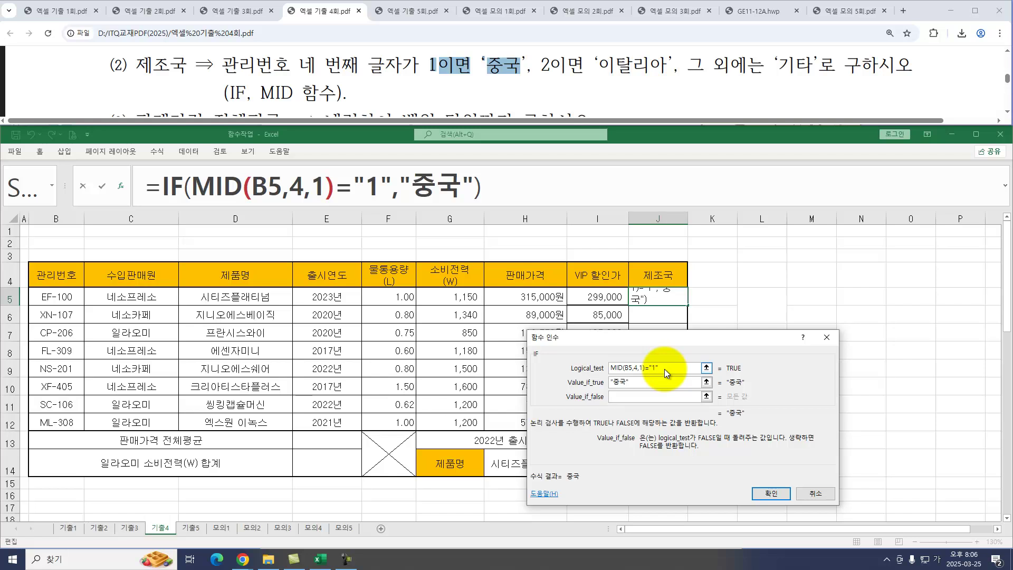
{"action": "type", "text": "IF(MID(B5,4,1)=\"2\",\"이탈리아\",\"기타\")"}
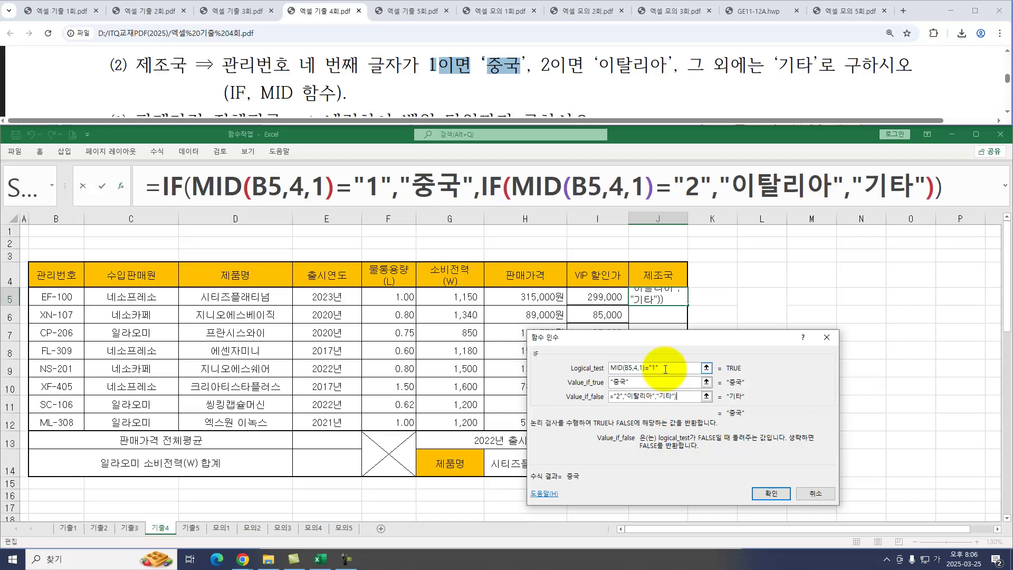
{"action": "key", "text": "Return"}
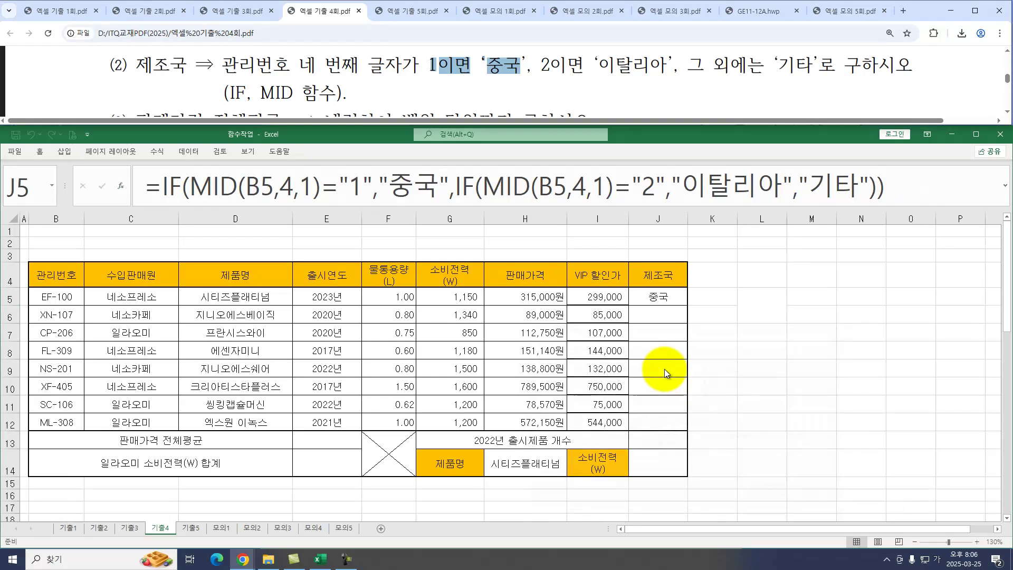
{"action": "left_click", "coordinate": [671, 293]}
{"action": "left_click_drag", "start_coordinate": [687, 306], "coordinate": [666, 425]}
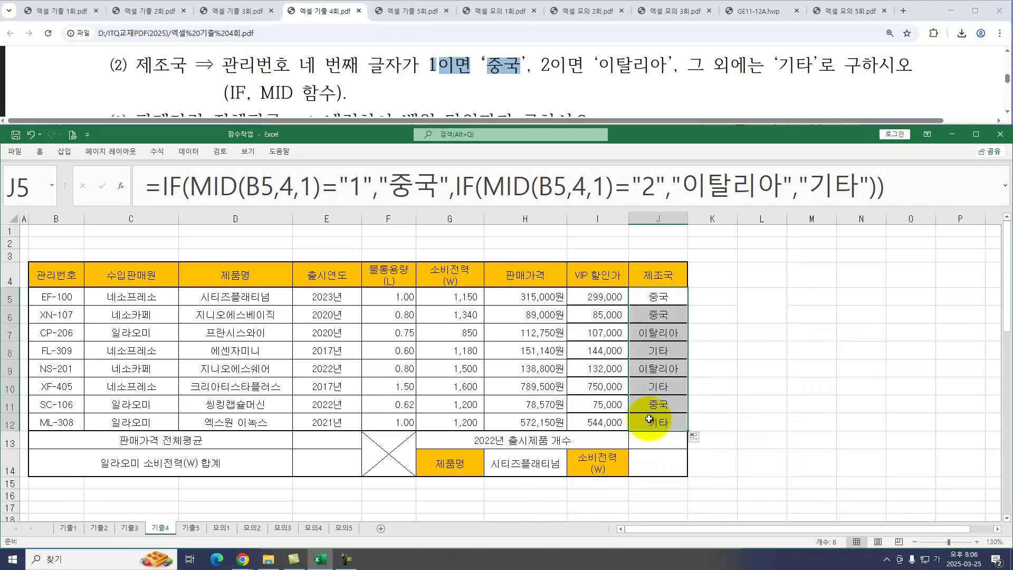
Read the 판매가격 전체평균 task and calculate the average of H5:H12 in E13 with AVERAGE.
{"action": "left_click", "coordinate": [1007, 111]}
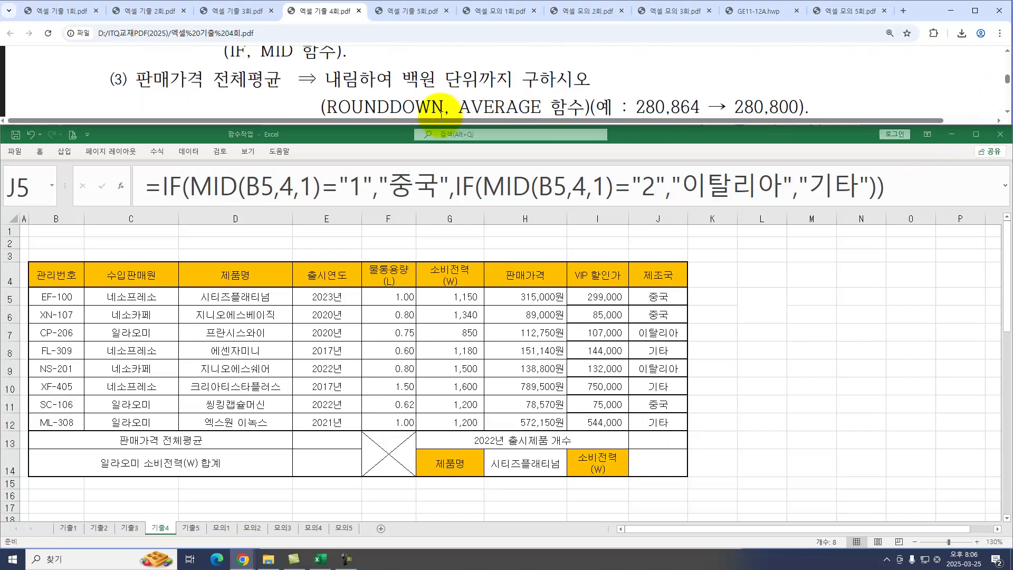
{"action": "double_click", "coordinate": [458, 106]}
{"action": "left_click_drag", "start_coordinate": [133, 79], "coordinate": [271, 79]}
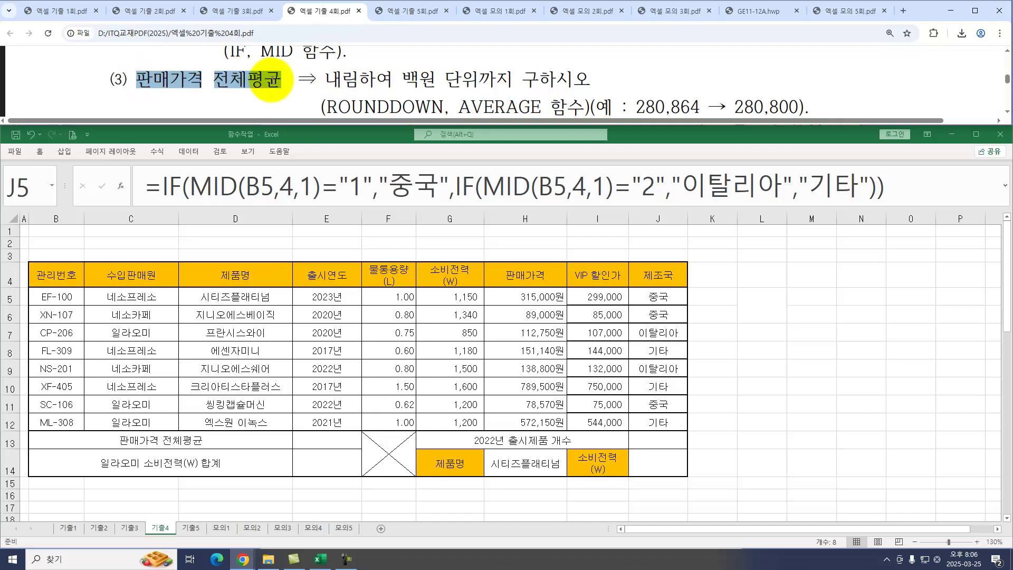
{"action": "left_click_drag", "start_coordinate": [323, 106], "coordinate": [430, 106]}
{"action": "left_click_drag", "start_coordinate": [327, 78], "coordinate": [527, 80]}
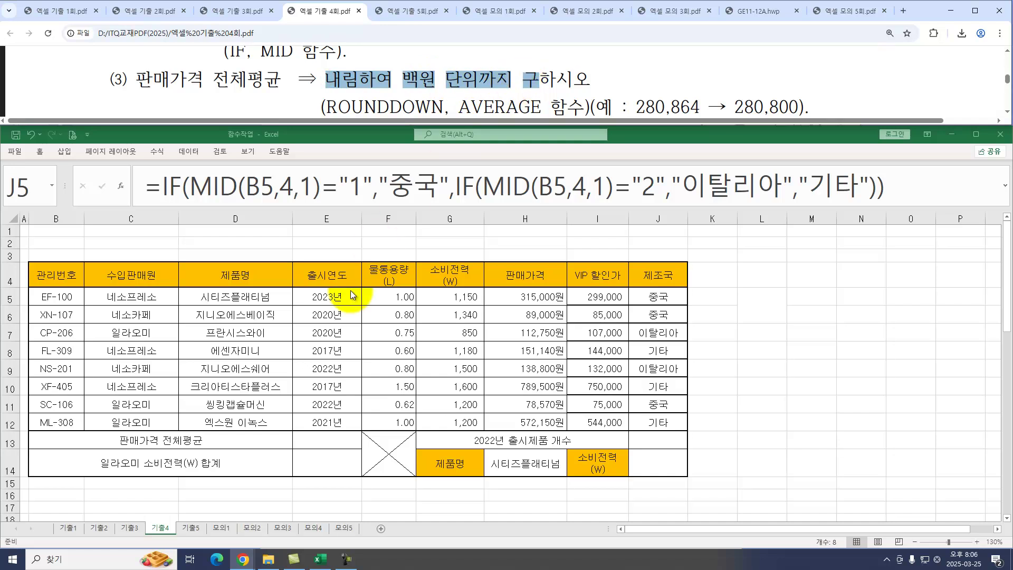
{"action": "left_click", "coordinate": [308, 440]}
{"action": "type", "text": "=ㅁㅍ"}
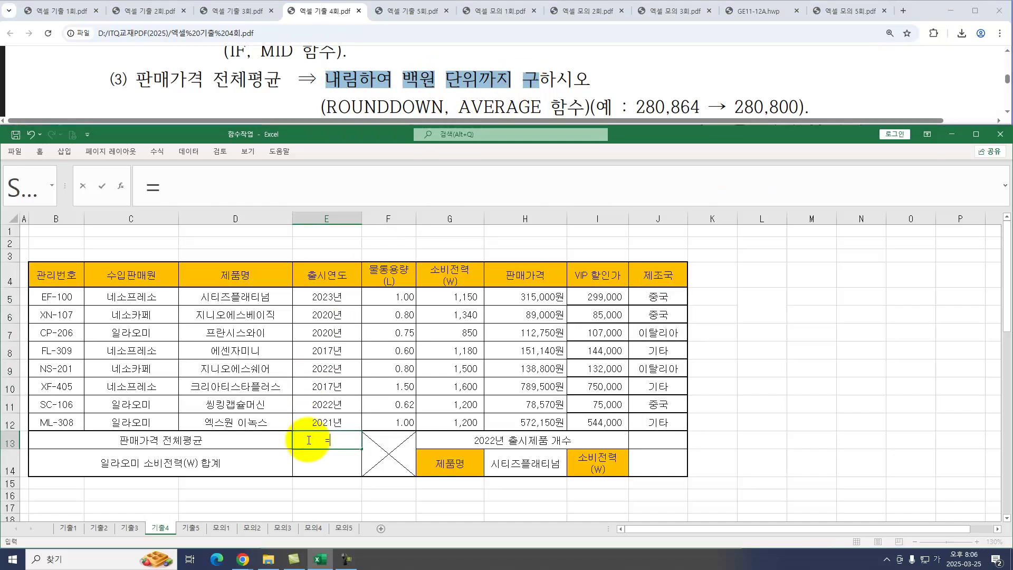
{"action": "key", "text": "Hangul"}
{"action": "type", "text": "AV"}
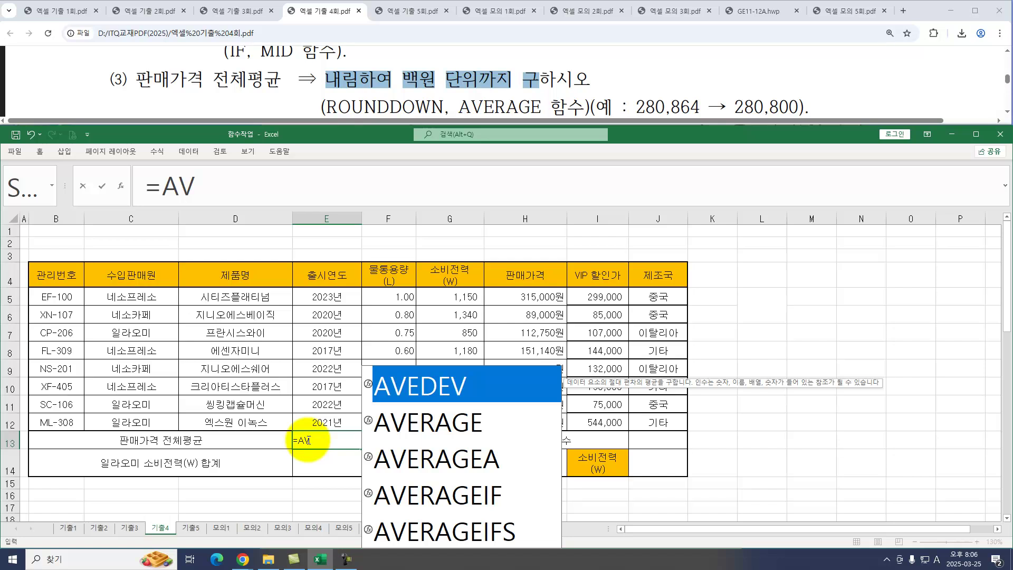
{"action": "key", "text": "Down"}
{"action": "key", "text": "Tab"}
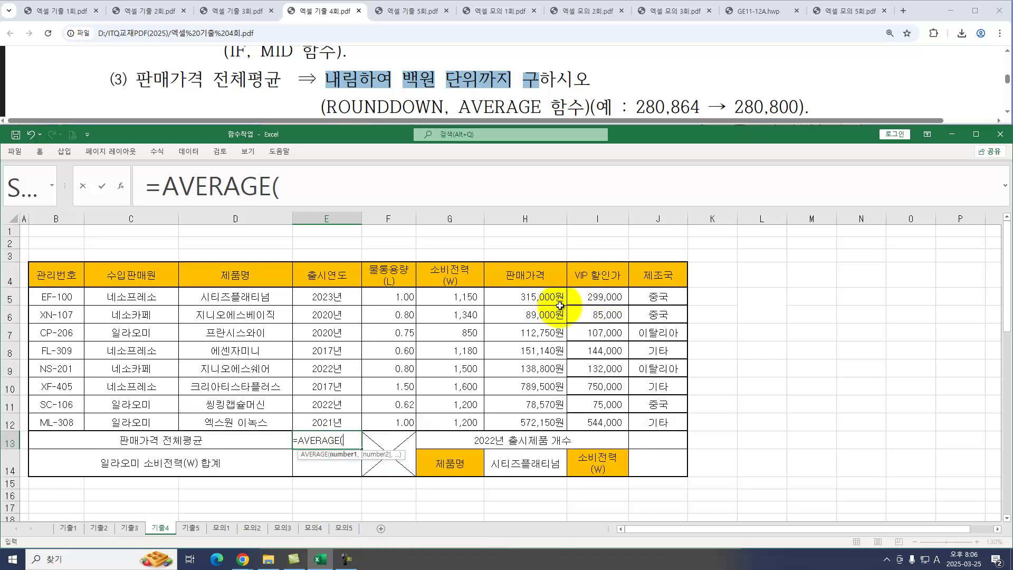
{"action": "left_click_drag", "start_coordinate": [535, 297], "coordinate": [532, 420]}
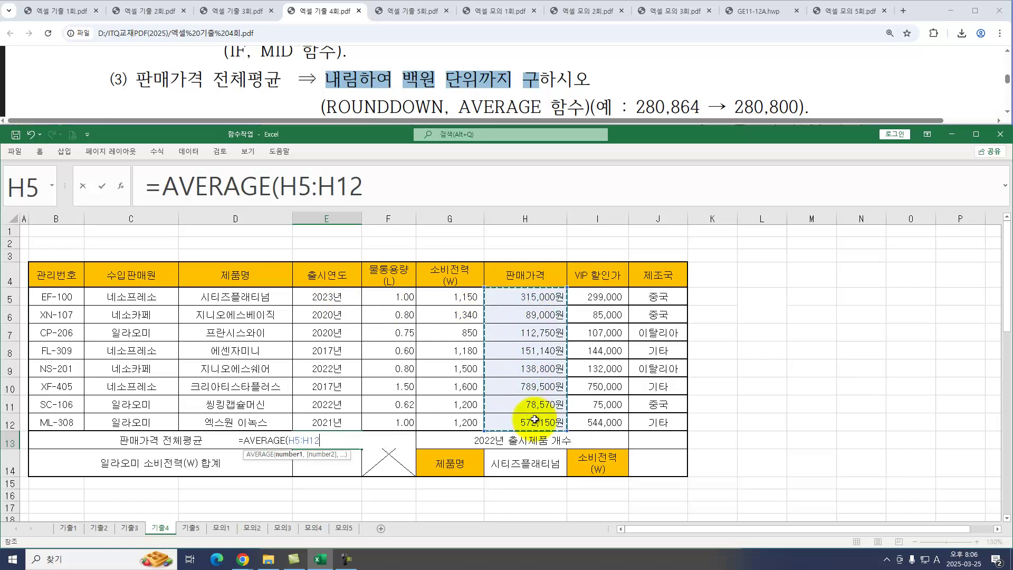
{"action": "key", "text": "Return"}
Copy AVERAGE(H5:H12) from the E13 formula and replace it there with a ROUNDDOWN function, opening its arguments.
{"action": "left_click", "coordinate": [323, 440]}
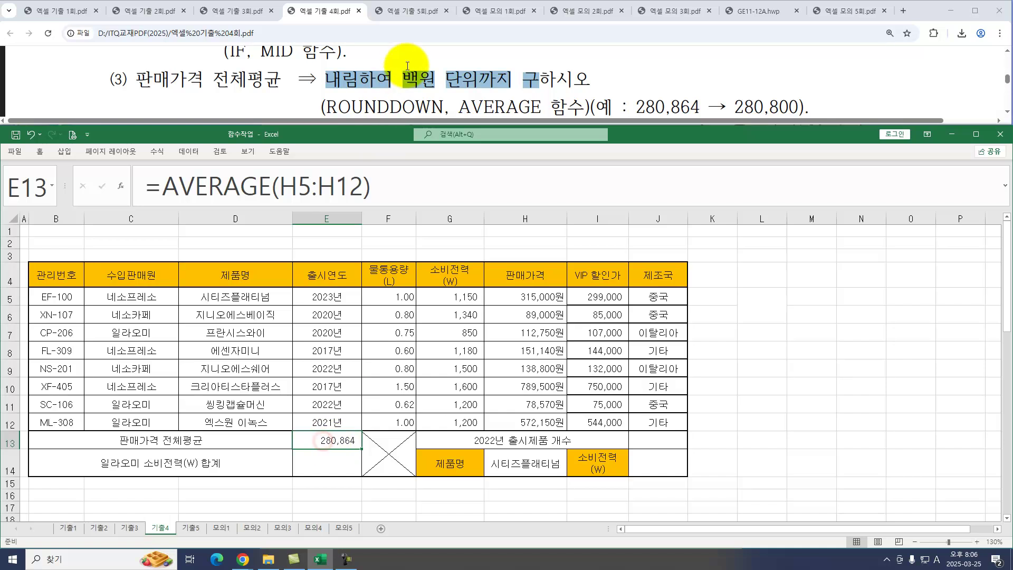
{"action": "left_click", "coordinate": [165, 189]}
{"action": "left_click_drag", "start_coordinate": [166, 188], "coordinate": [392, 186]}
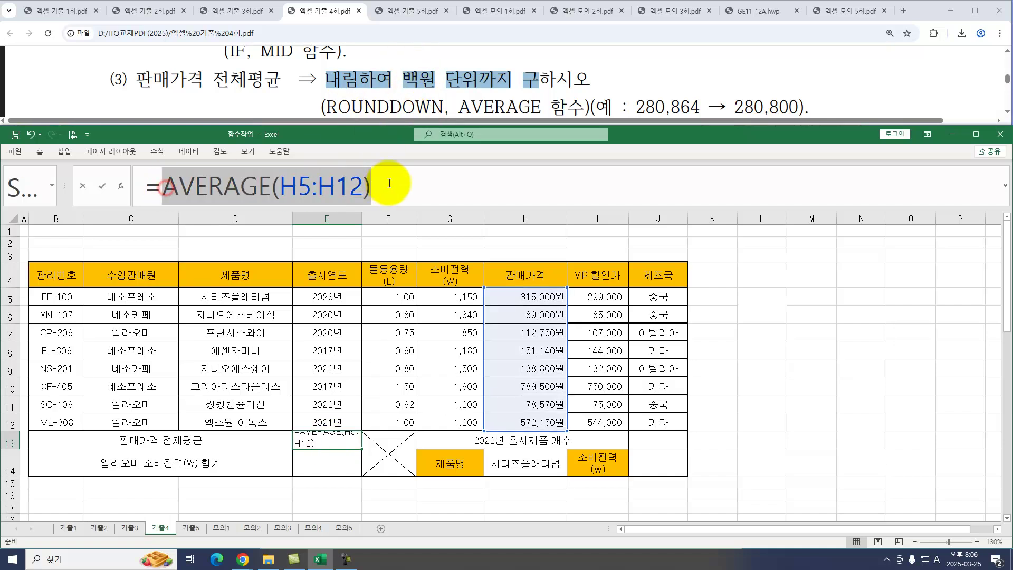
{"action": "right_click", "coordinate": [340, 191]}
{"action": "left_click", "coordinate": [356, 203]}
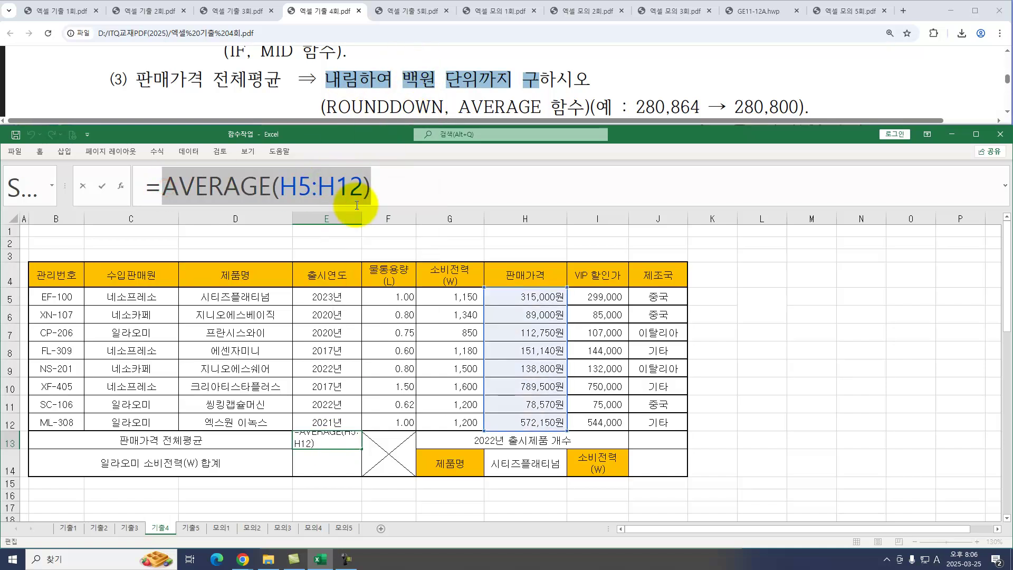
{"action": "type", "text": "RO"}
{"action": "key", "text": "Down"}
{"action": "key", "text": "Down"}
{"action": "key", "text": "Tab"}
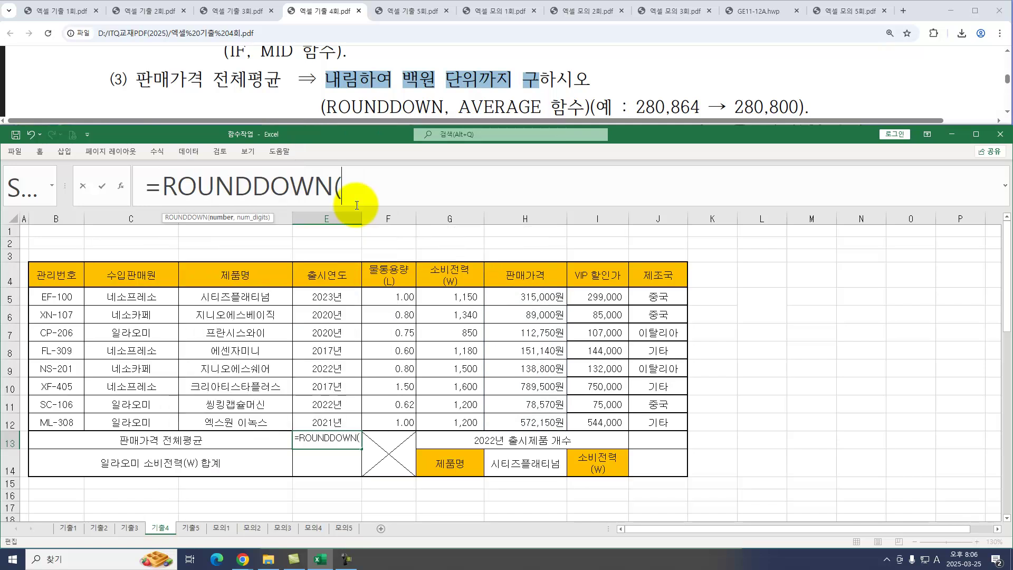
{"action": "key", "text": "ctrl+a"}
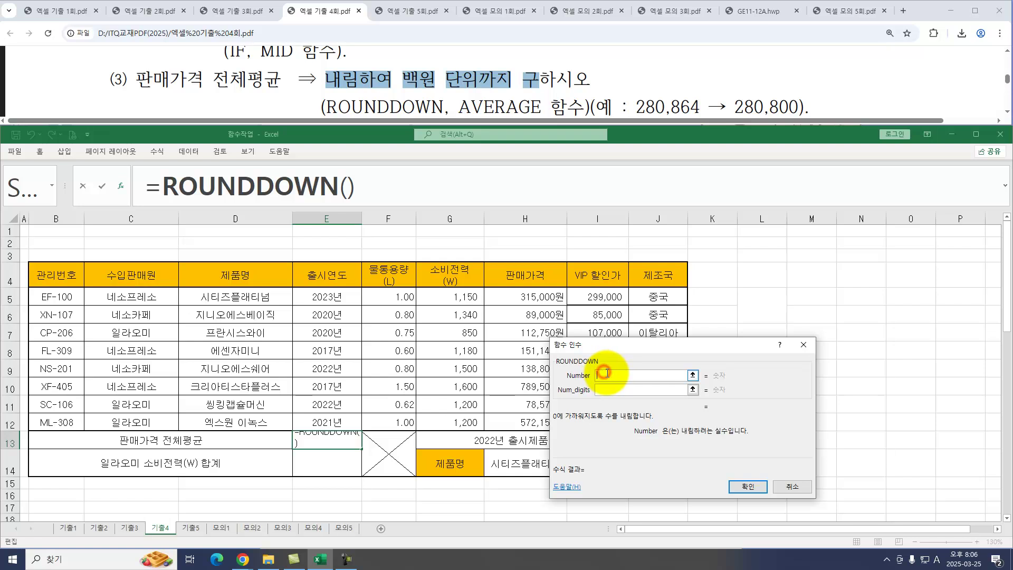
Use the copied AVERAGE(H5:H12) as the ROUNDDOWN number with -2 digits and enter the formula in E13.
{"action": "key", "text": "ctrl+v"}
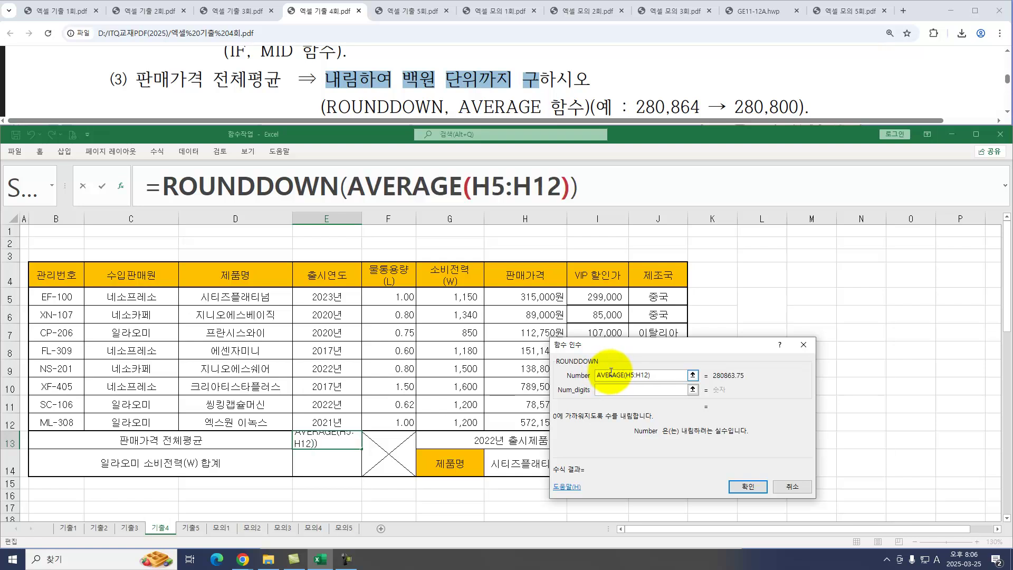
{"action": "key", "text": "Tab"}
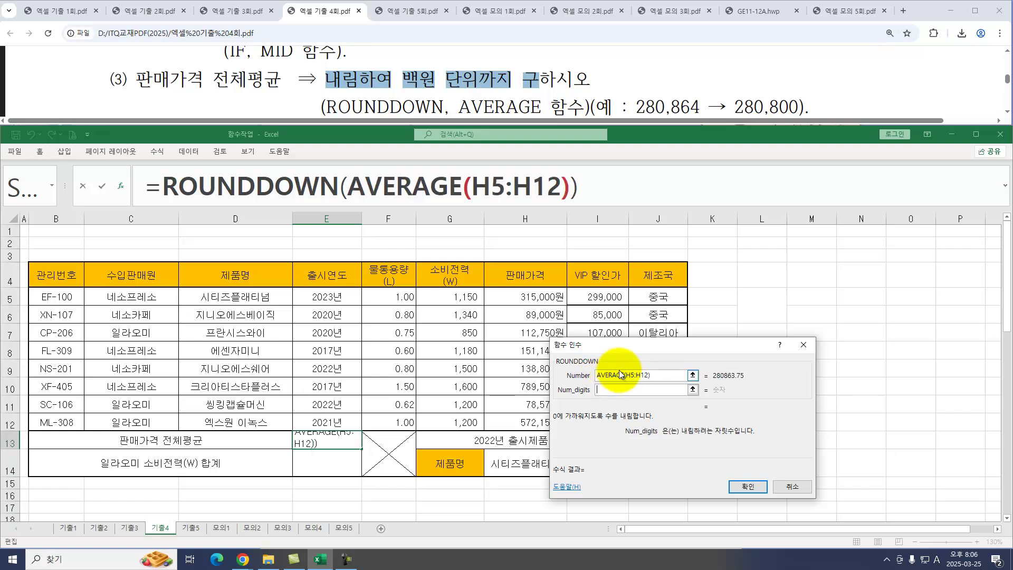
{"action": "type", "text": "-2"}
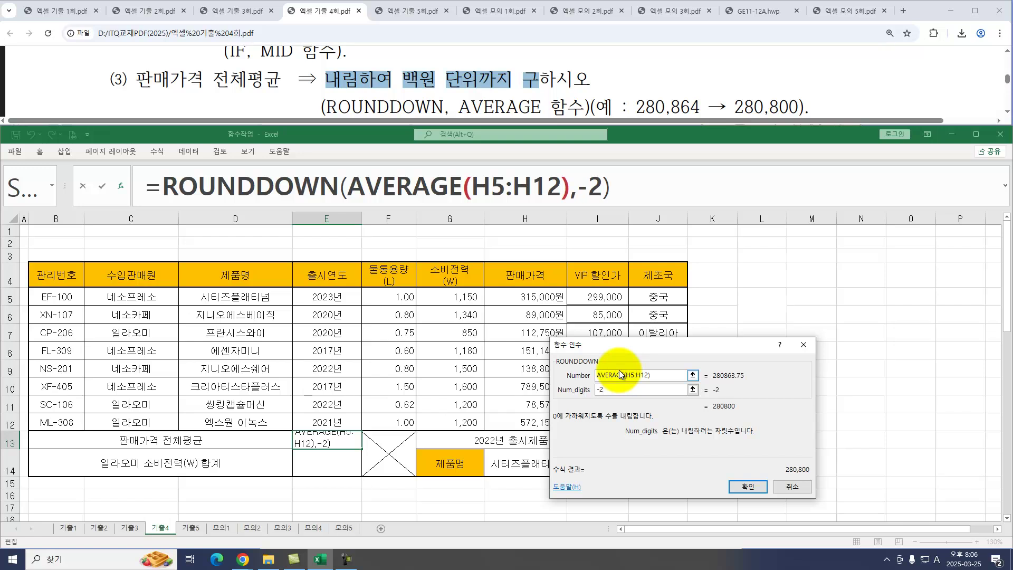
{"action": "key", "text": "Return"}
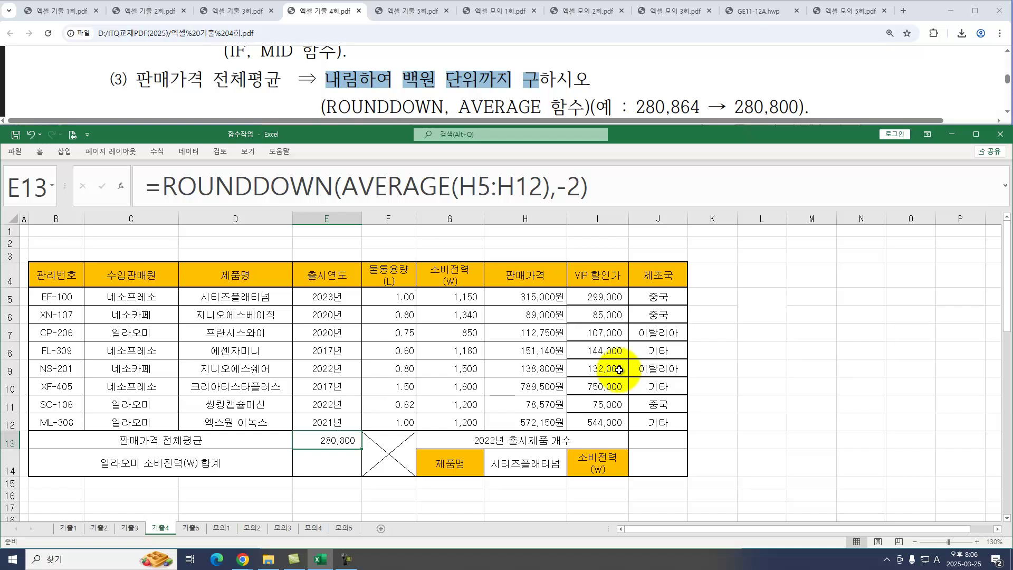
Start a SUMIF function in E14 for 일라오미 소비전력(W) 합계 with range C5:C12 and criteria "일라오미".
{"action": "left_click", "coordinate": [1007, 112]}
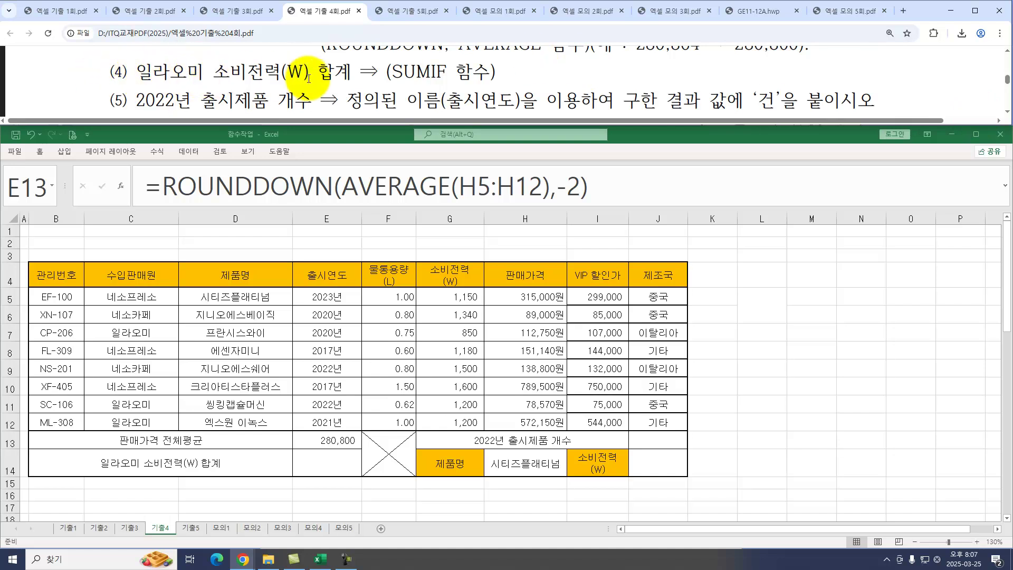
{"action": "left_click", "coordinate": [331, 466]}
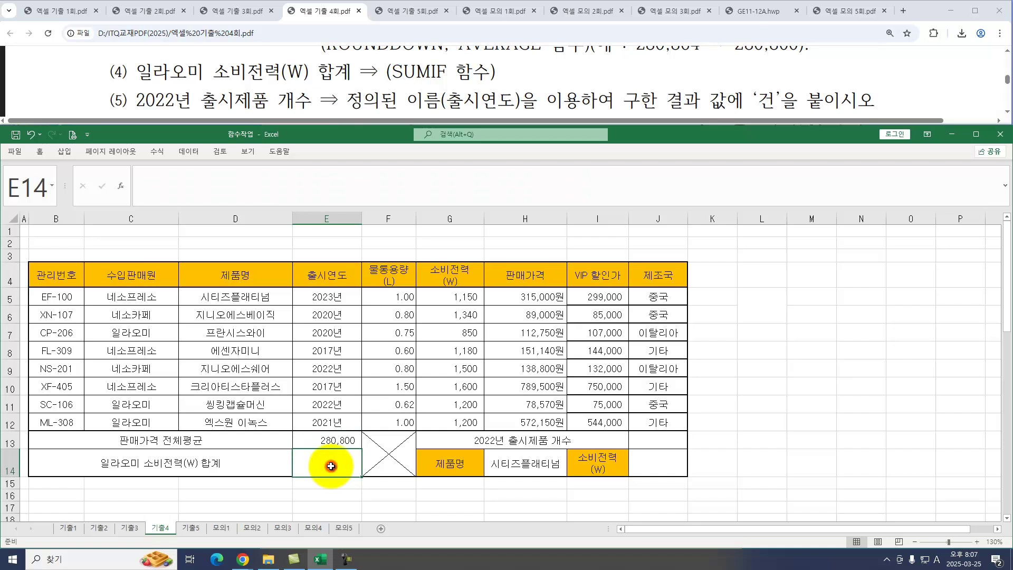
{"action": "type", "text": "=SUMIF("}
{"action": "key", "text": "ctrl+a"}
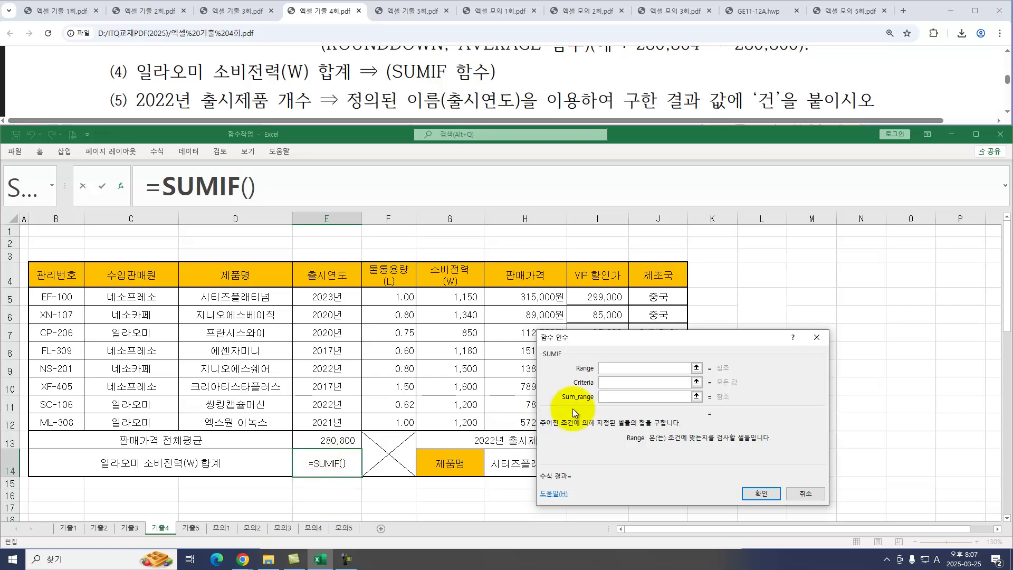
{"action": "left_click_drag", "start_coordinate": [140, 297], "coordinate": [156, 418]}
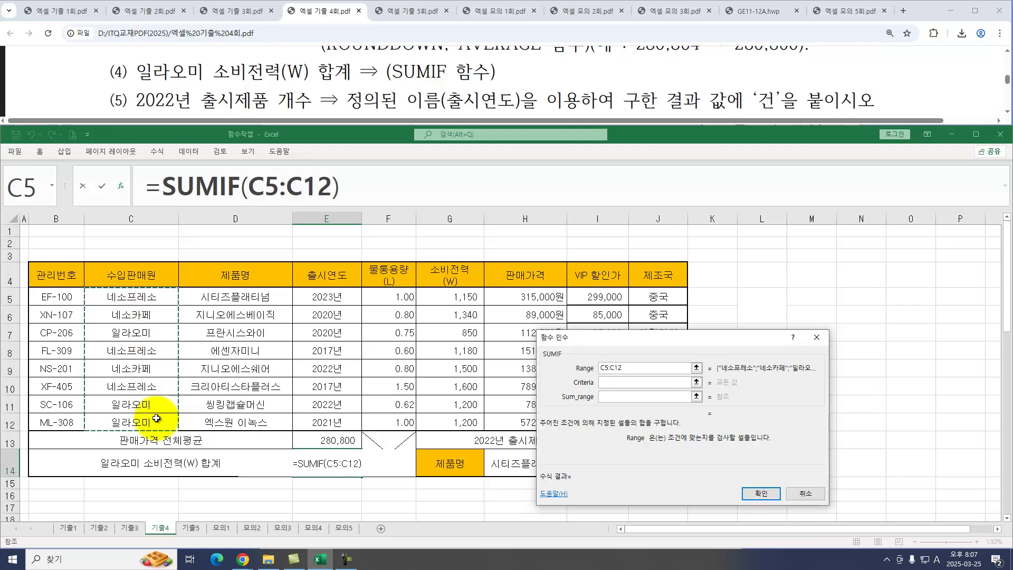
{"action": "key", "text": "Tab"}
{"action": "type", "text": "일ㄹㅏㅇㅗ"}
{"action": "type", "text": "미"}
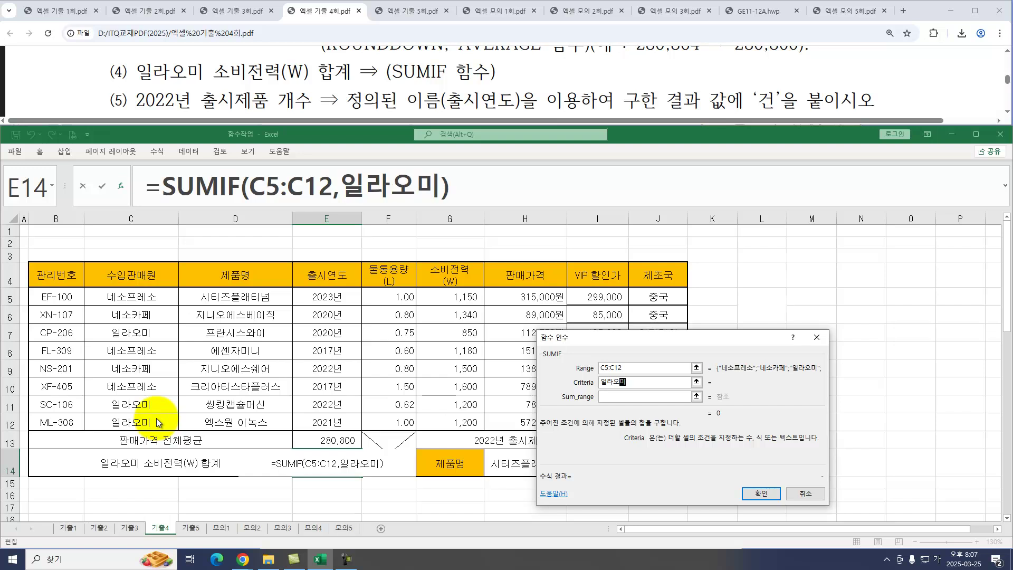
{"action": "key", "text": "Tab"}
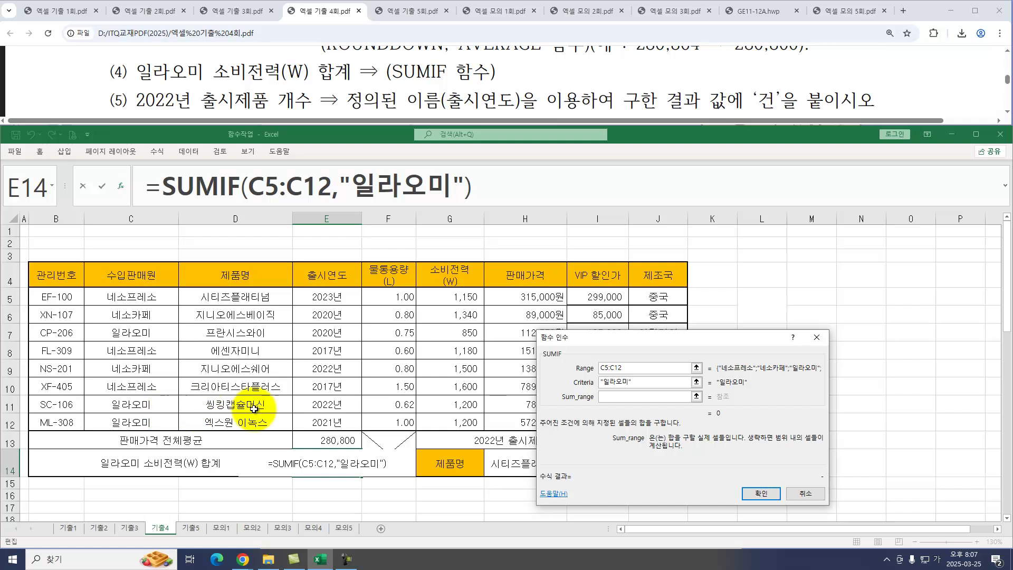
Set the SUMIF sum range to G5:G12 and enter the formula in E14.
{"action": "left_click_drag", "start_coordinate": [449, 296], "coordinate": [467, 422]}
{"action": "left_click", "coordinate": [760, 494]}
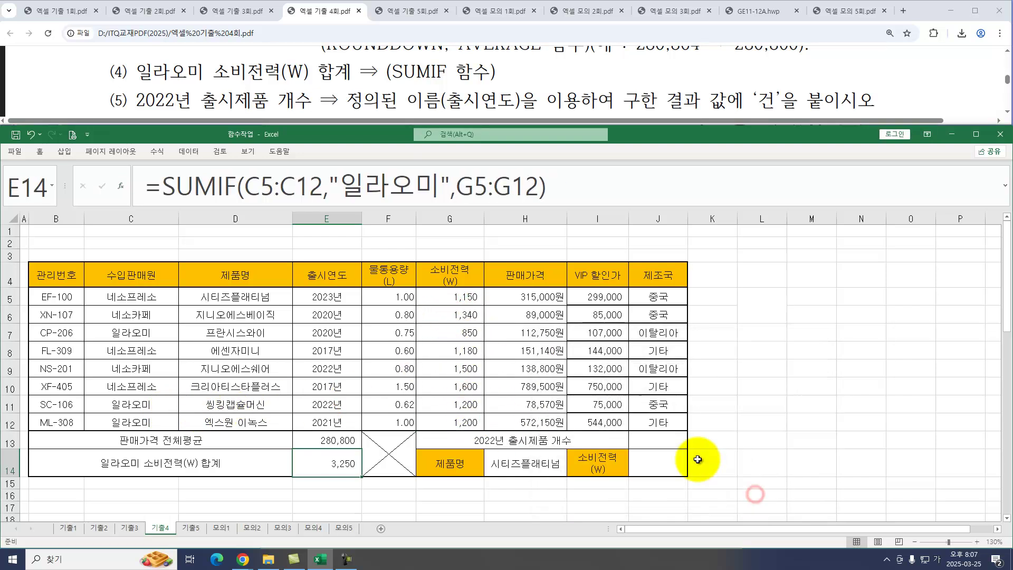
Start a COUNTIF function in J13 for 2022년 출시제품 개수 with the defined name 출시연도 (E5:E12) as the range.
{"action": "left_click", "coordinate": [1006, 112]}
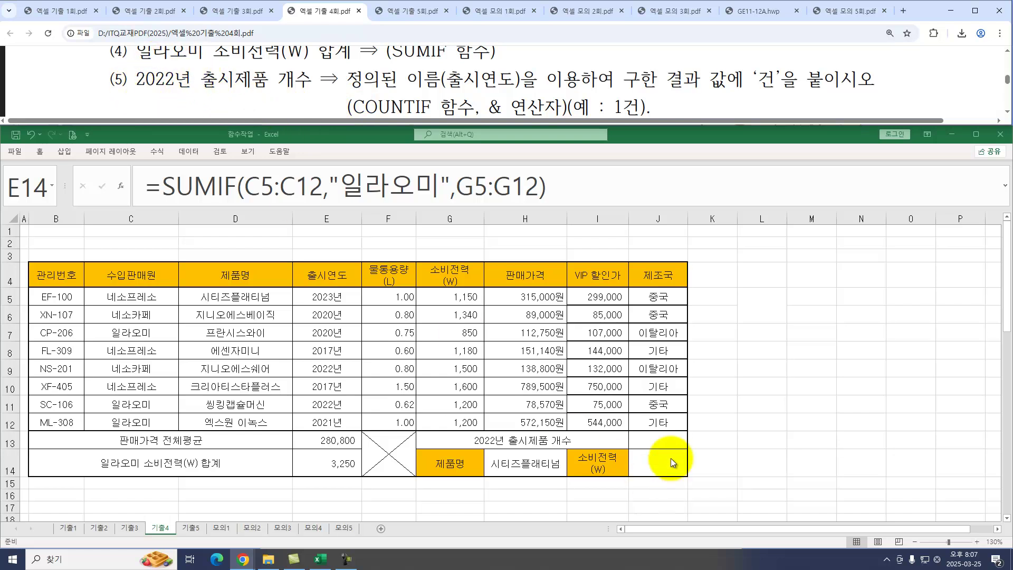
{"action": "left_click", "coordinate": [655, 440]}
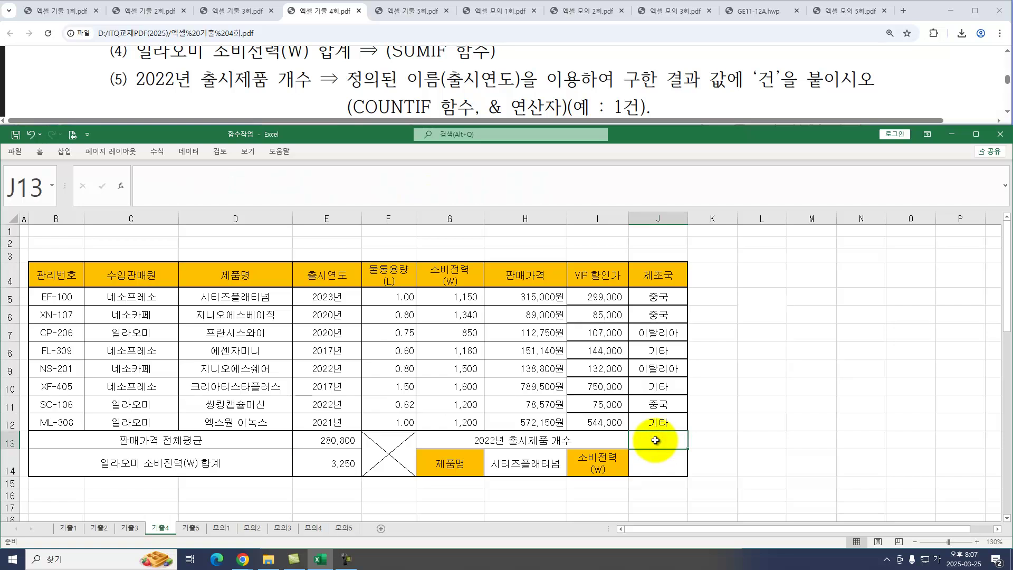
{"action": "type", "text": "=CO"}
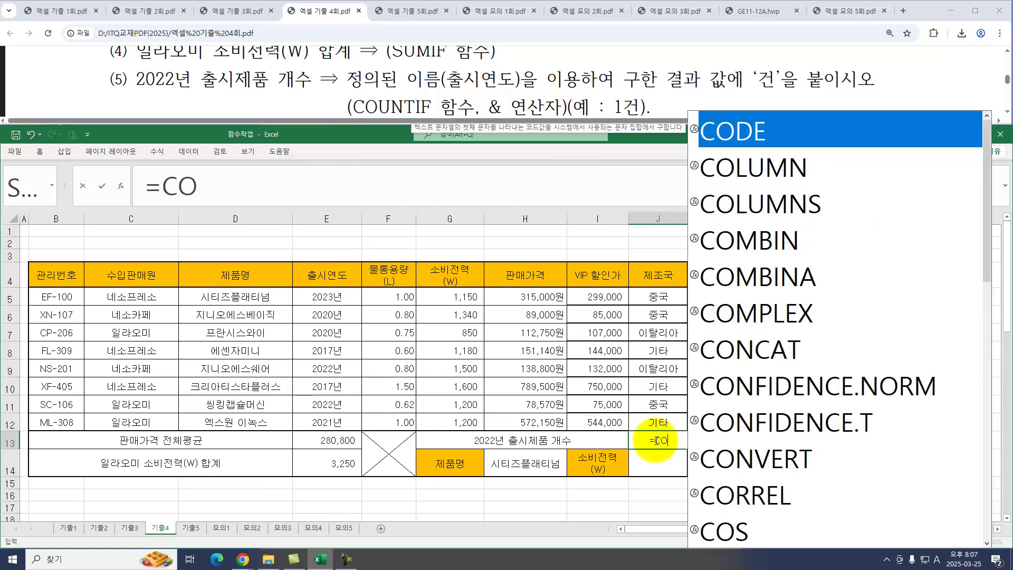
{"action": "type", "text": "UNTIF("}
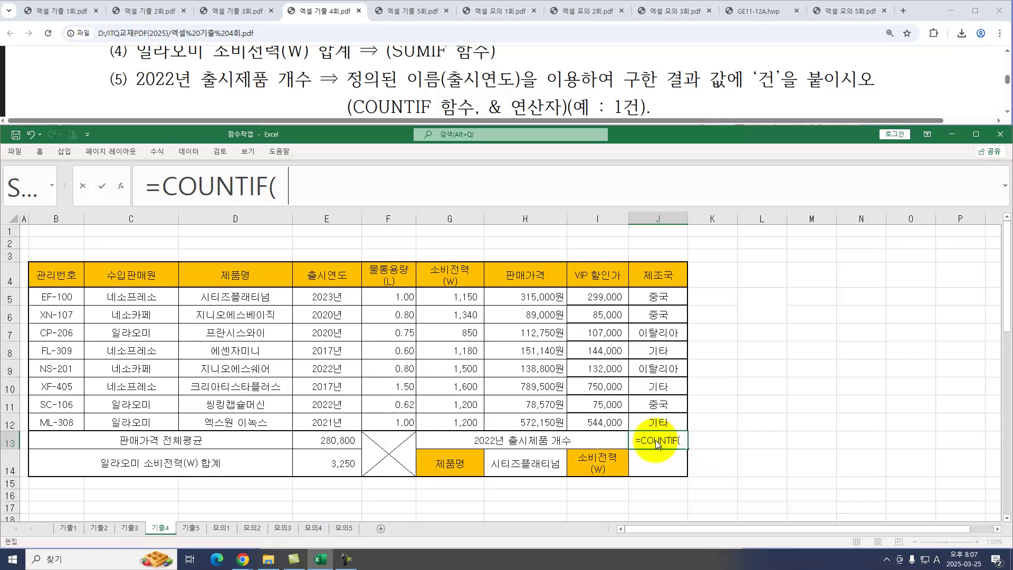
{"action": "key", "text": "ctrl+a"}
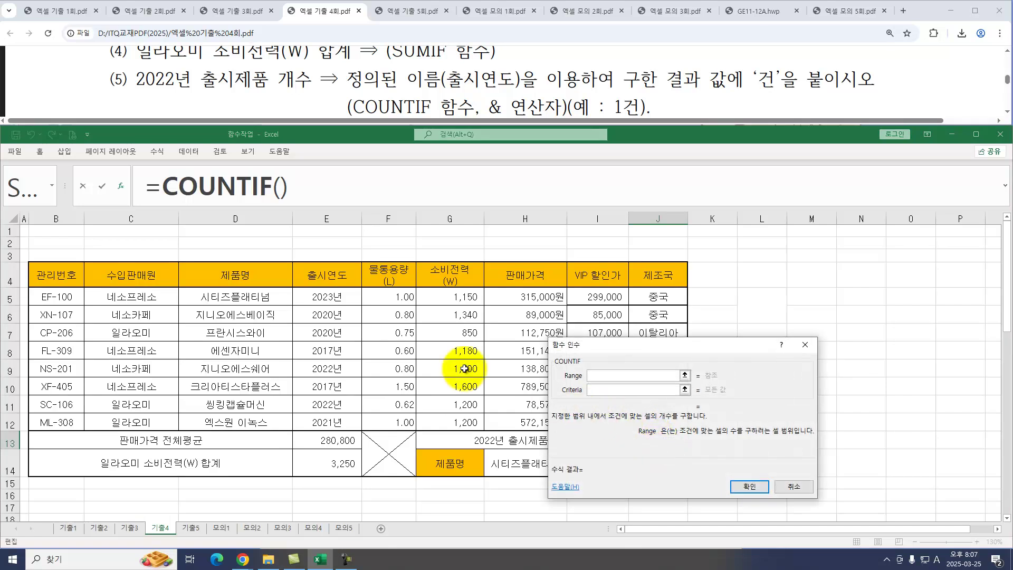
{"action": "left_click_drag", "start_coordinate": [328, 296], "coordinate": [338, 420]}
Set the COUNTIF criteria to 2022년 and enter the formula in J13.
{"action": "left_click", "coordinate": [616, 389]}
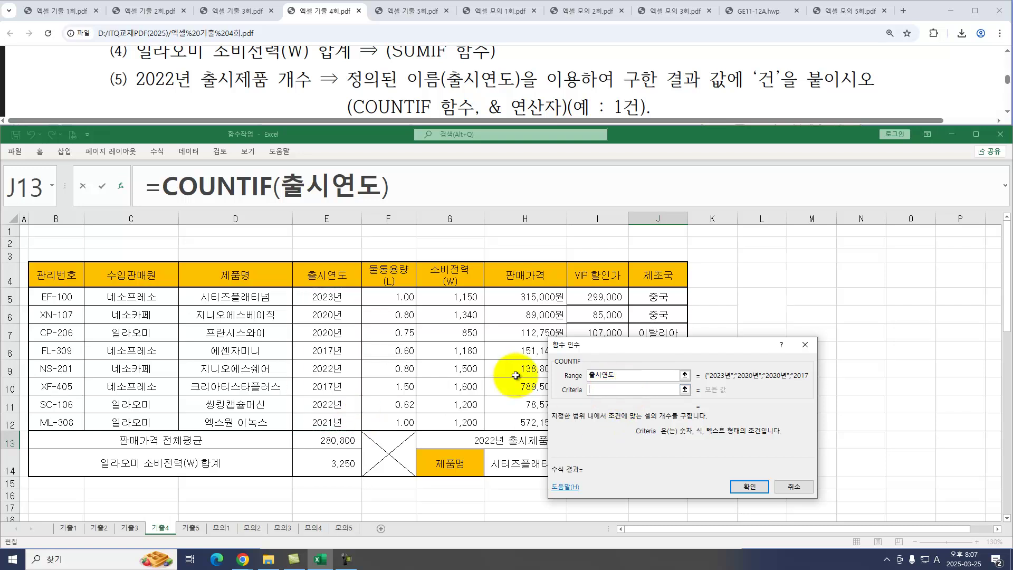
{"action": "type", "text": "202"}
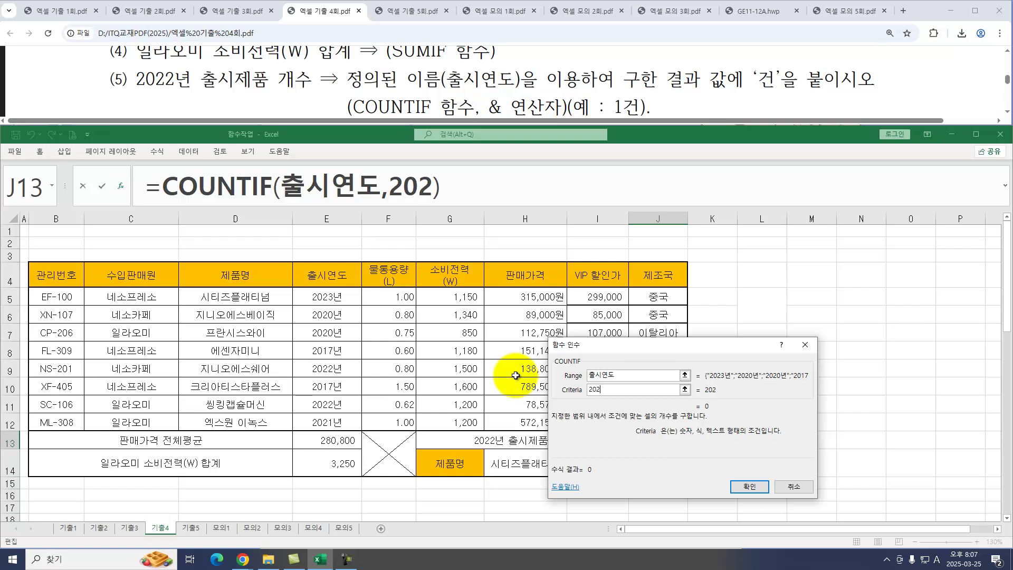
{"action": "type", "text": "2SU"}
{"action": "key", "text": "BackSpace"}
{"action": "key", "text": "BackSpace"}
{"action": "key", "text": "Hangul"}
{"action": "type", "text": "년"}
{"action": "key", "text": "Return"}
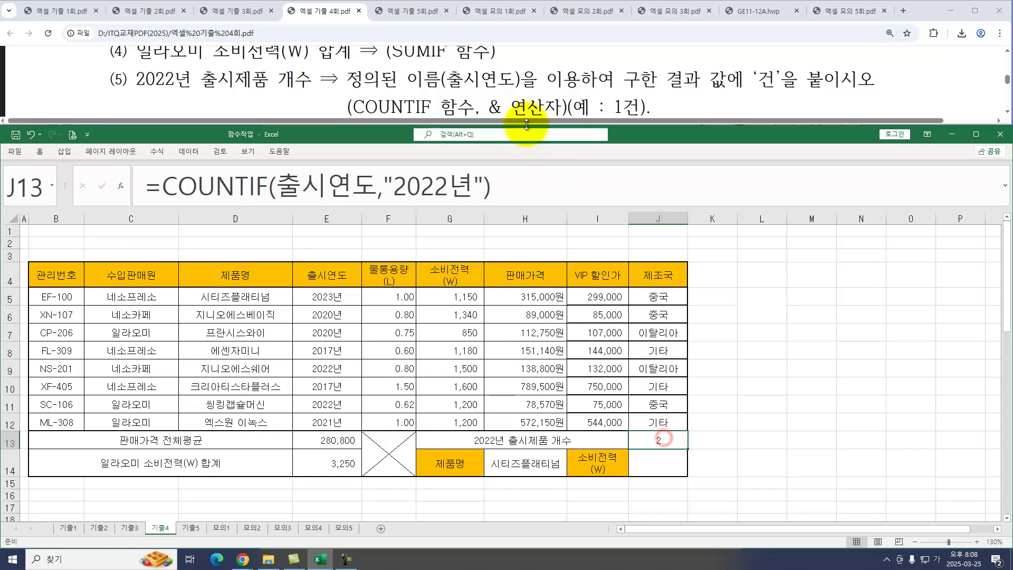
Append &"건" to the COUNTIF formula in J13.
{"action": "left_click", "coordinate": [527, 187]}
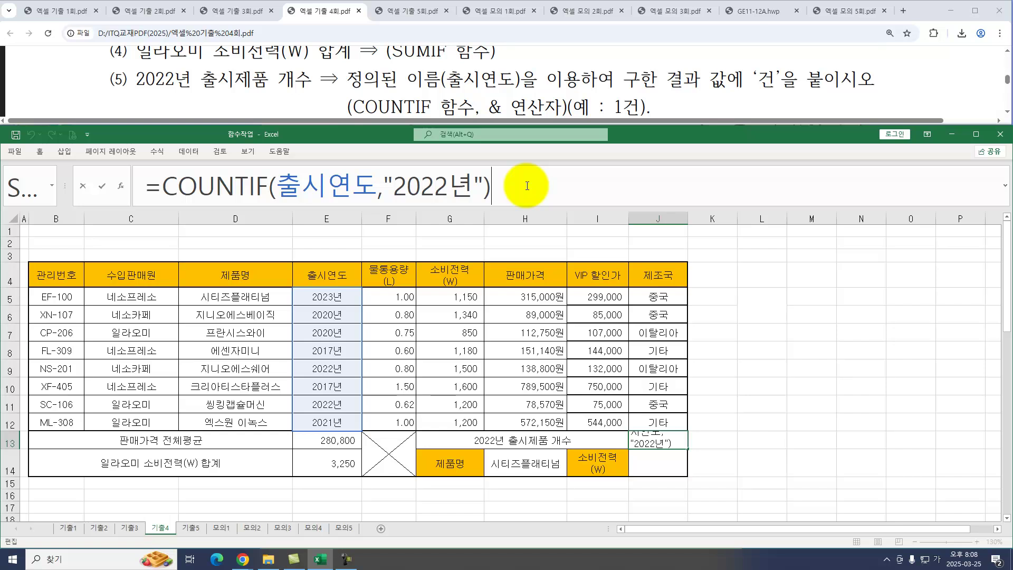
{"action": "type", "text": "RJS"}
{"action": "key", "text": "BackSpace"}
{"action": "key", "text": "BackSpace"}
{"action": "key", "text": "BackSpace"}
{"action": "key", "text": "Hangul"}
{"action": "type", "text": "건\""}
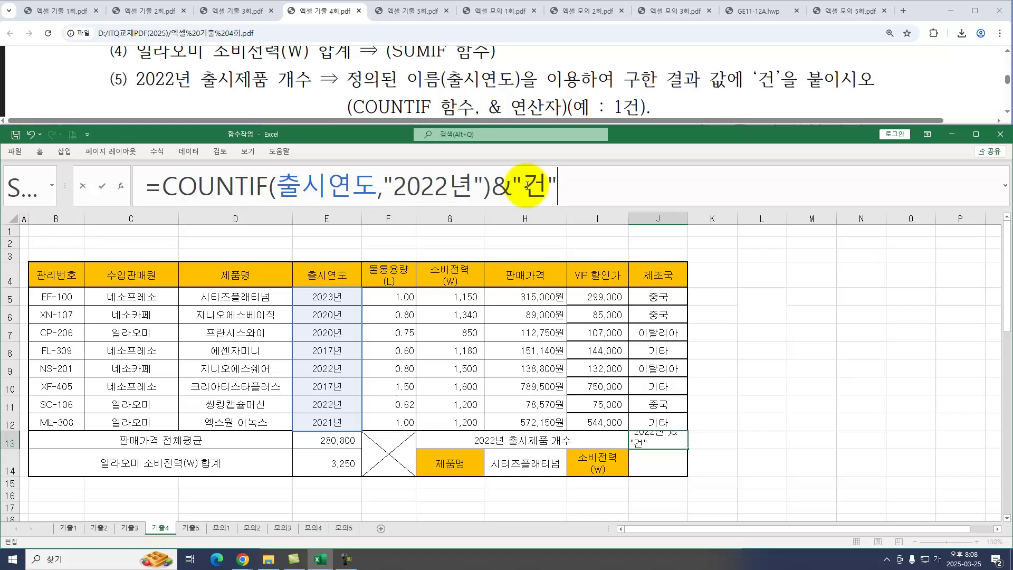
{"action": "key", "text": "Return"}
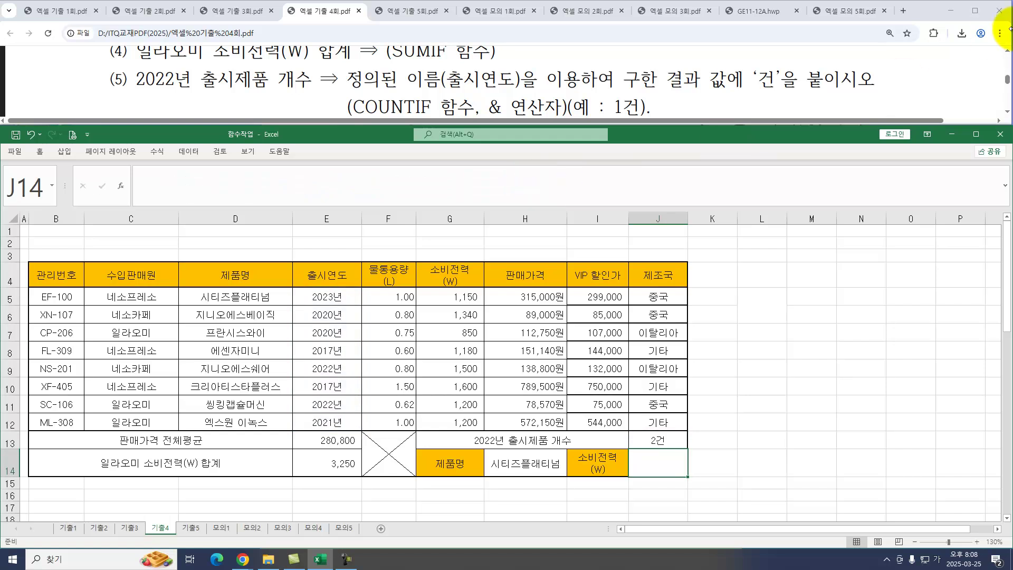
Start a VLOOKUP function in J14 for the 소비전력(W) task, with H14 as the lookup value.
{"action": "left_click", "coordinate": [1007, 113]}
{"action": "left_click", "coordinate": [1008, 114]}
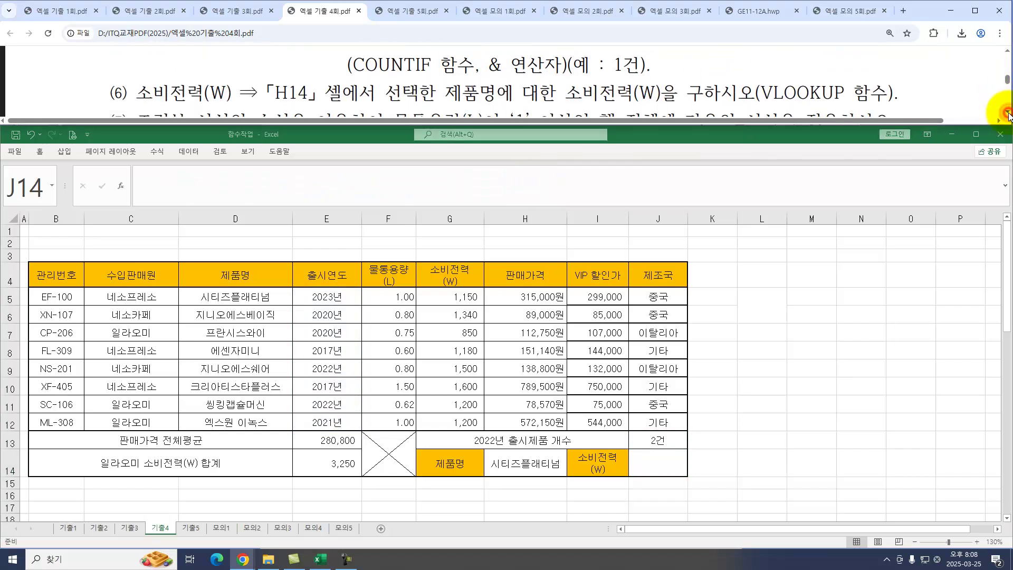
{"action": "left_click", "coordinate": [1008, 114]}
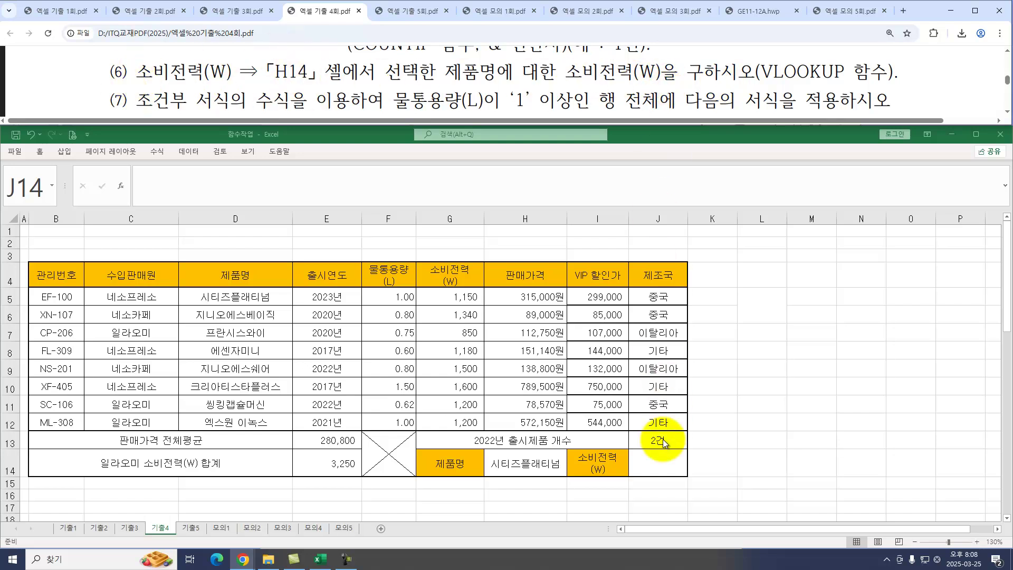
{"action": "left_click", "coordinate": [655, 464]}
{"action": "type", "text": "="}
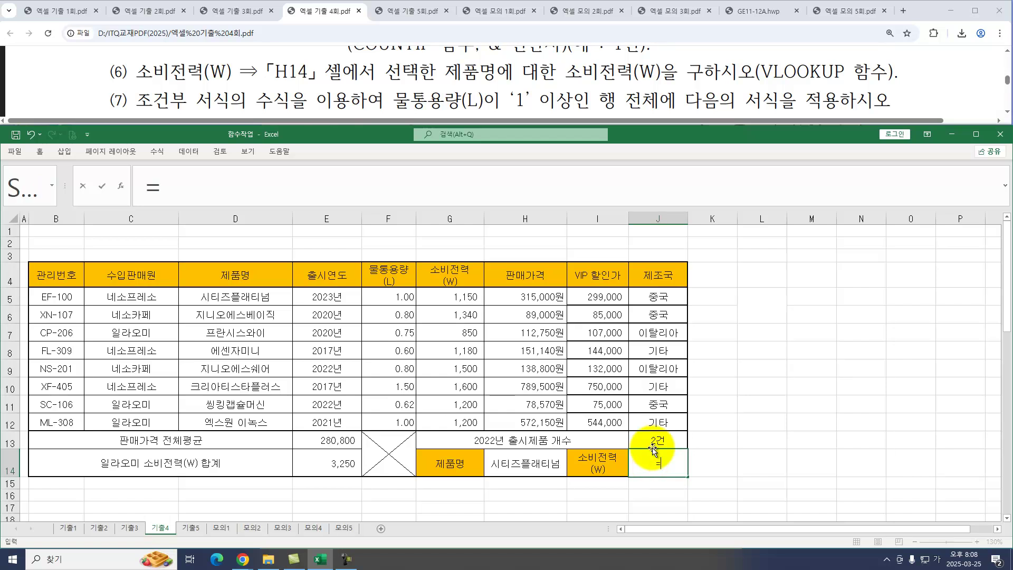
{"action": "type", "text": "VL"}
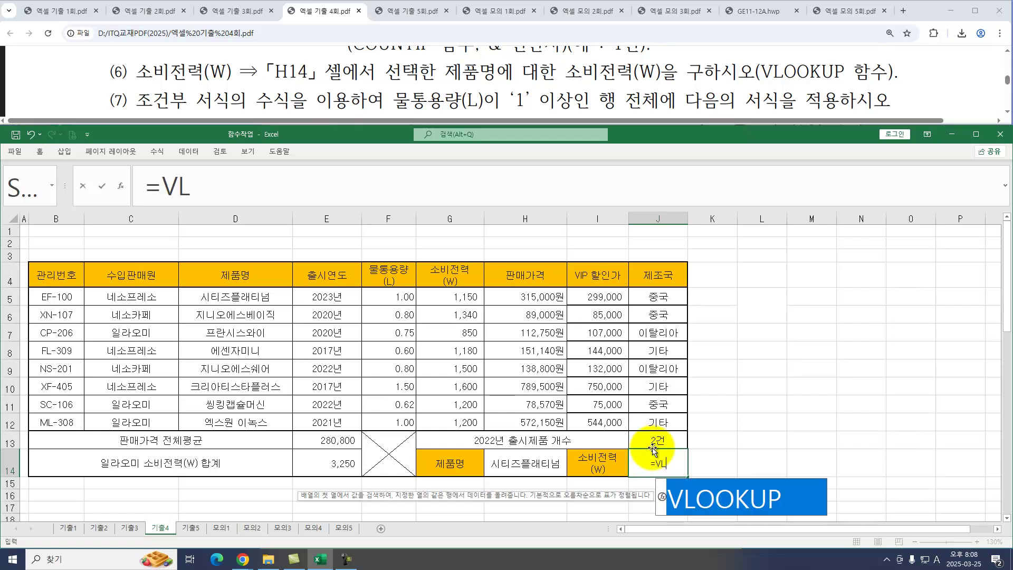
{"action": "key", "text": "Tab"}
{"action": "key", "text": "ctrl+a"}
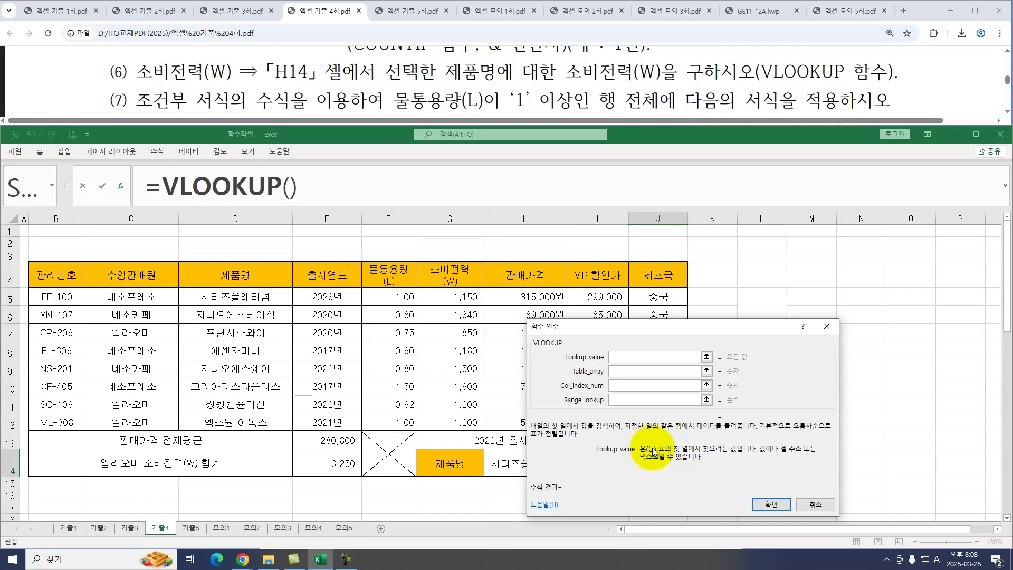
{"action": "left_click_drag", "start_coordinate": [662, 334], "coordinate": [759, 298]}
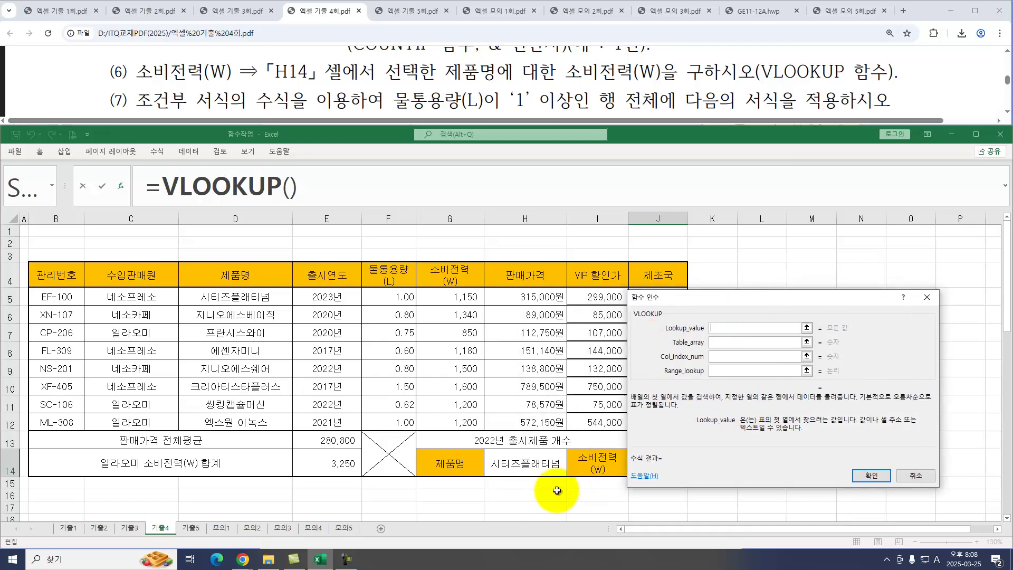
{"action": "left_click", "coordinate": [534, 462]}
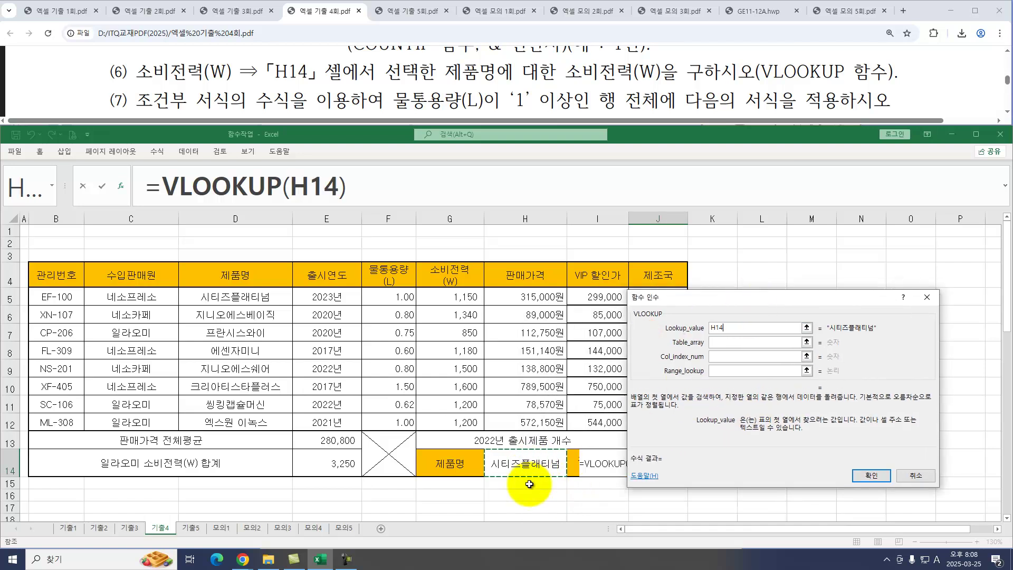
Complete the VLOOKUP in J14 with table array D5:G12, column index 4 and range lookup 0.
{"action": "left_click", "coordinate": [718, 341]}
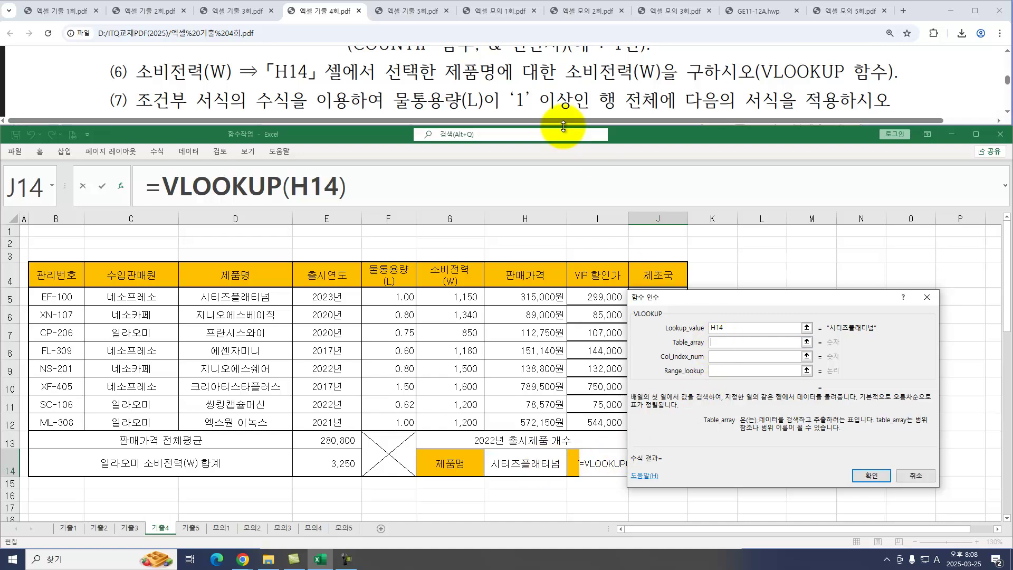
{"action": "left_click_drag", "start_coordinate": [443, 73], "coordinate": [664, 74]}
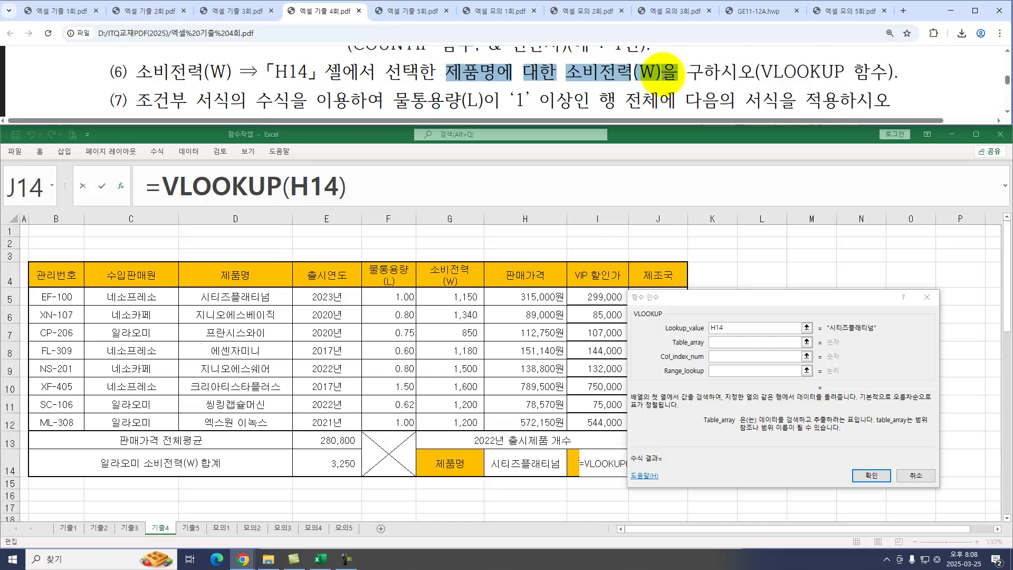
{"action": "left_click", "coordinate": [724, 343]}
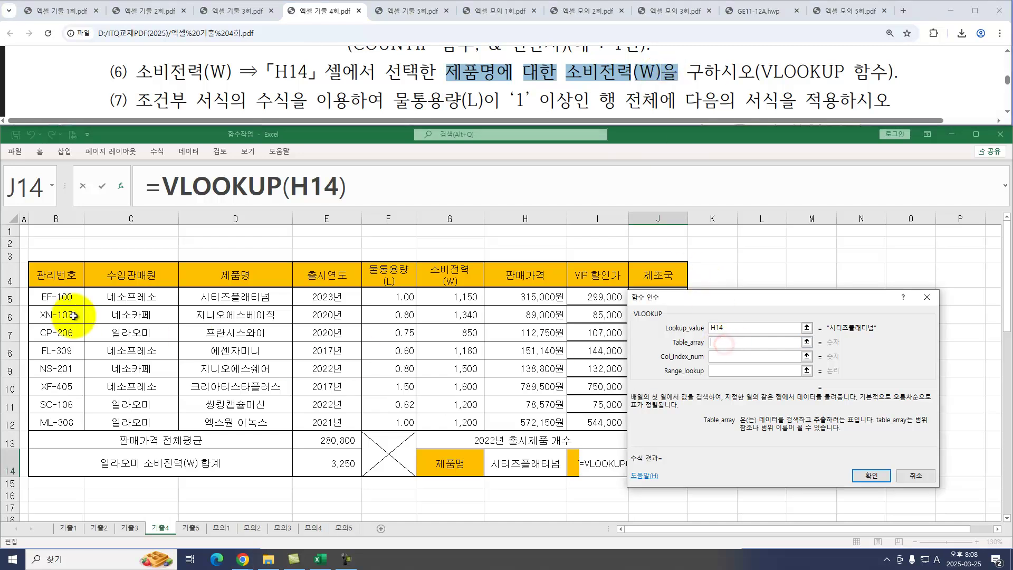
{"action": "left_click_drag", "start_coordinate": [235, 297], "coordinate": [429, 418]}
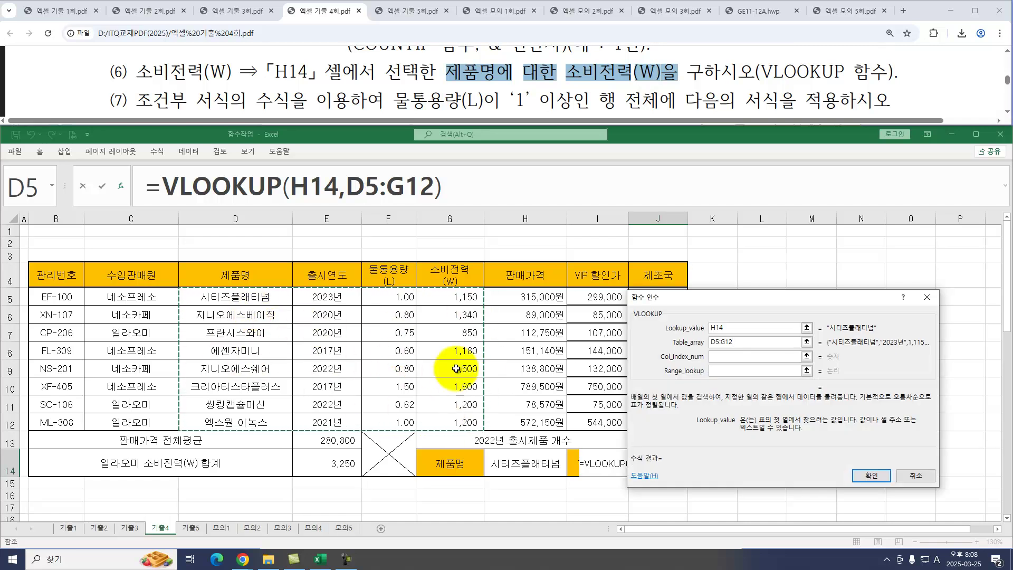
{"action": "left_click", "coordinate": [725, 356]}
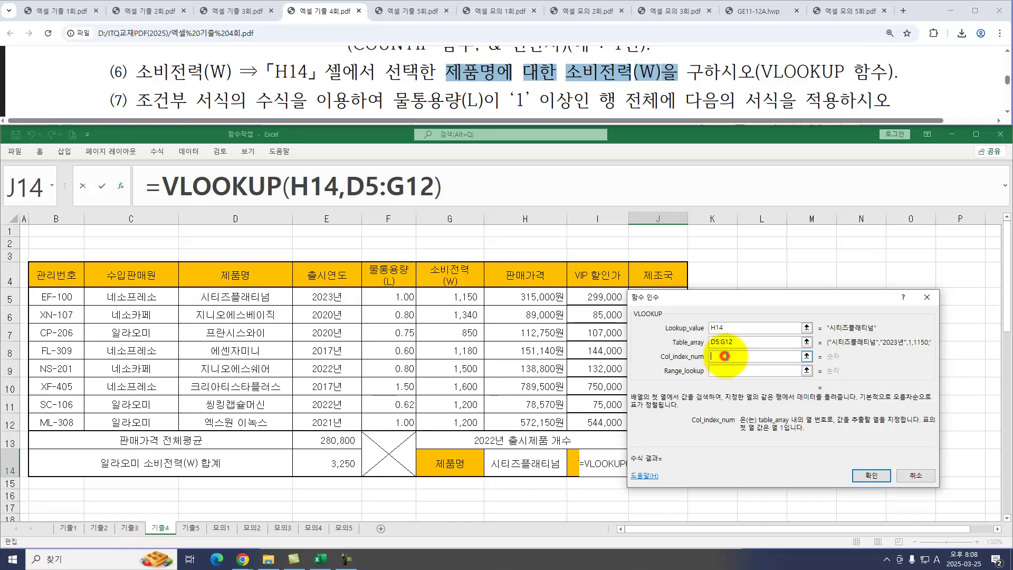
{"action": "type", "text": "3"}
{"action": "key", "text": "BackSpace"}
{"action": "type", "text": "4"}
{"action": "left_click", "coordinate": [739, 372]}
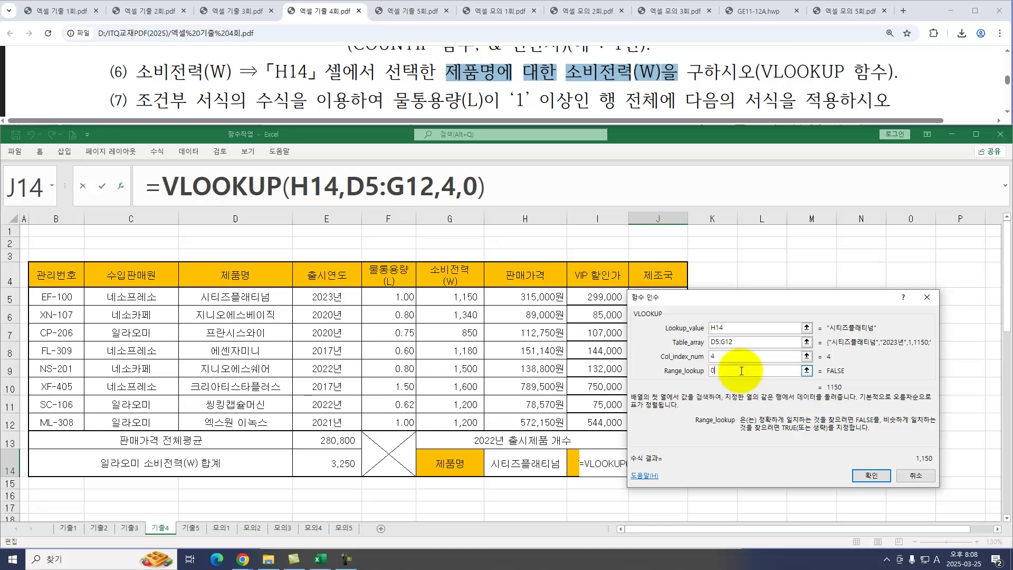
{"action": "key", "text": "Return"}
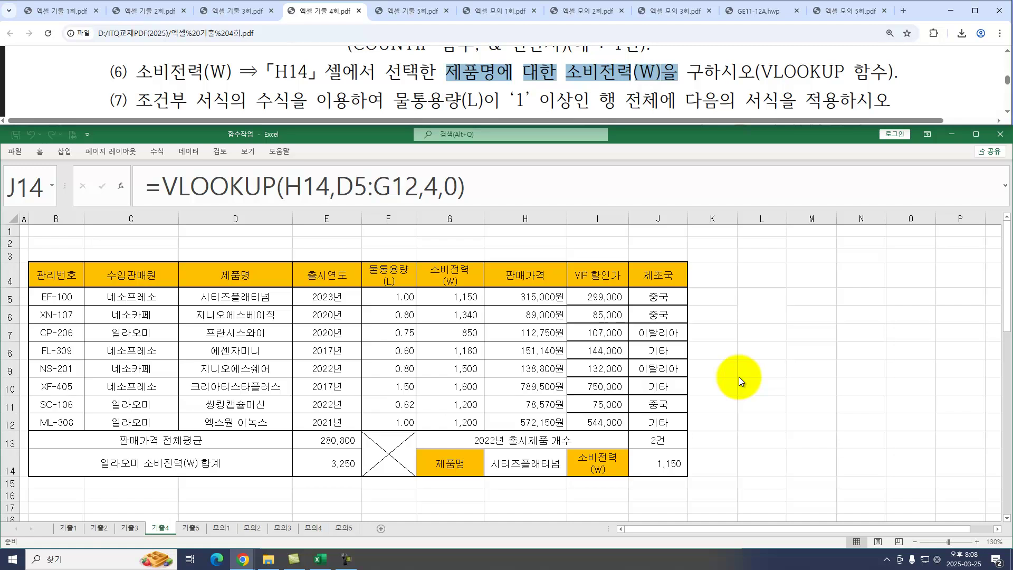
Switch to the 기출5 sheet and the 엑셀 기출 5회 exam PDF, and read the 진행기간 task.
{"action": "left_click", "coordinate": [198, 526]}
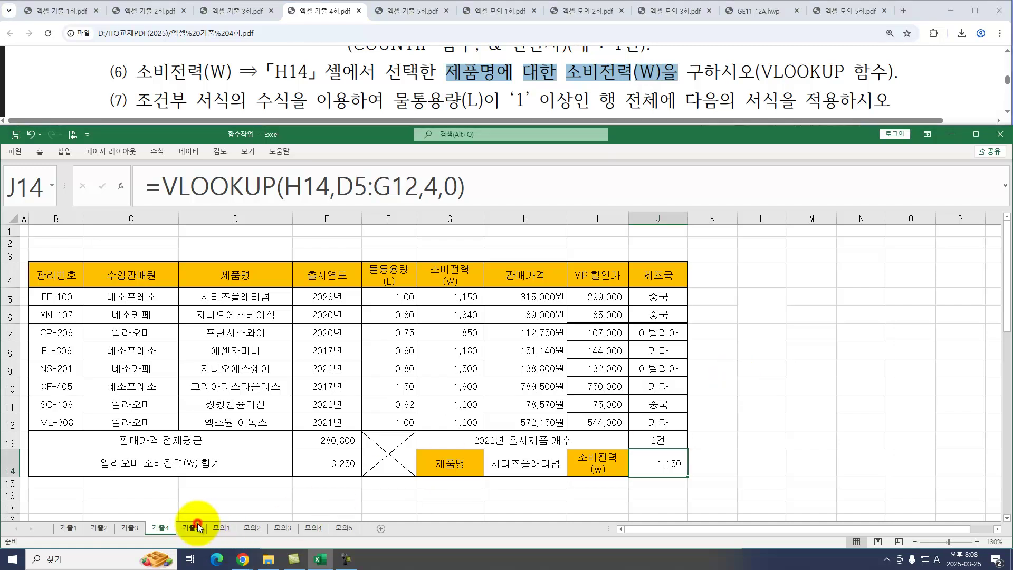
{"action": "left_click", "coordinate": [404, 13]}
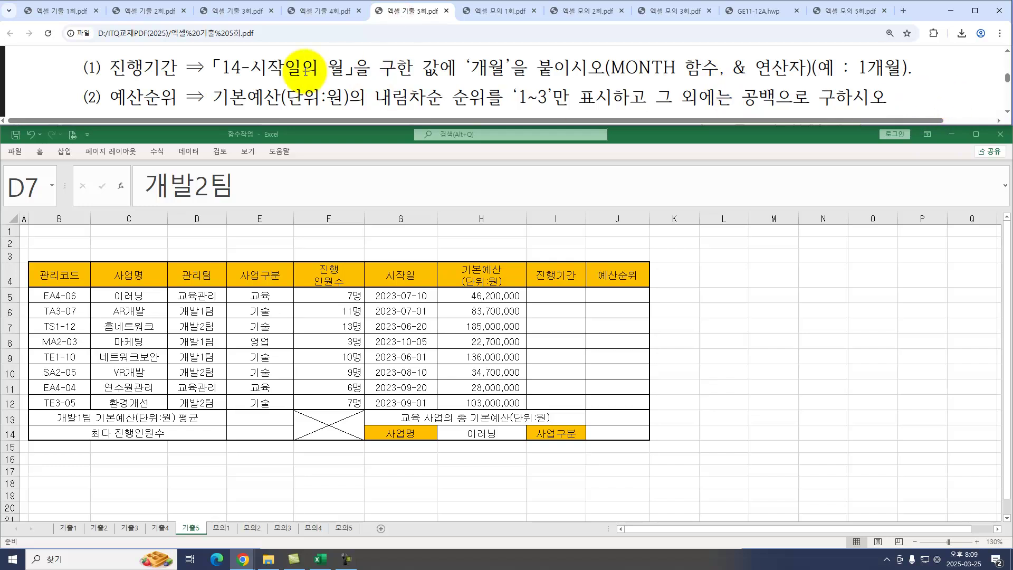
{"action": "left_click_drag", "start_coordinate": [580, 75], "coordinate": [730, 77]}
{"action": "left_click", "coordinate": [674, 70]}
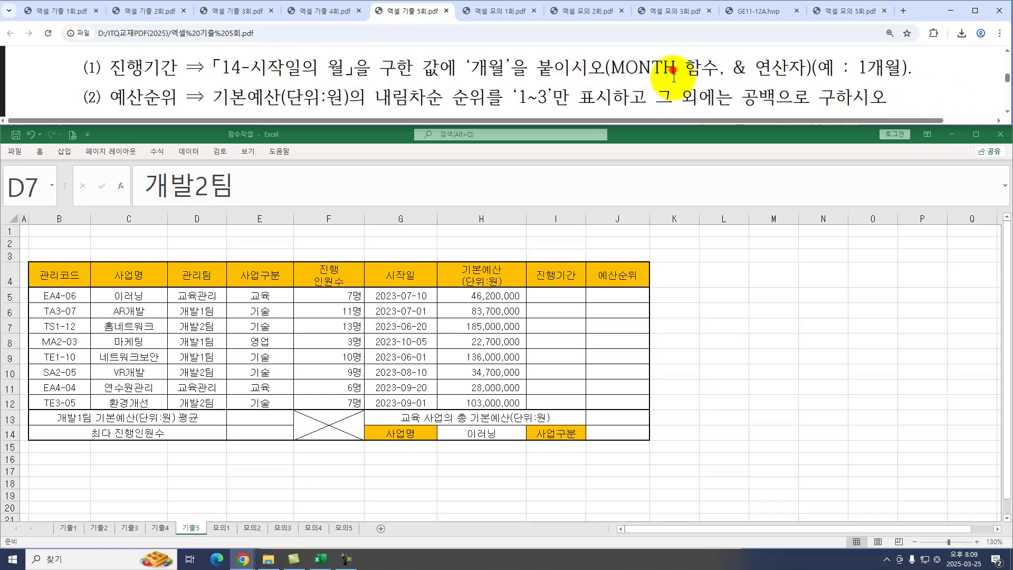
{"action": "left_click", "coordinate": [554, 294]}
{"action": "left_click", "coordinate": [551, 297]}
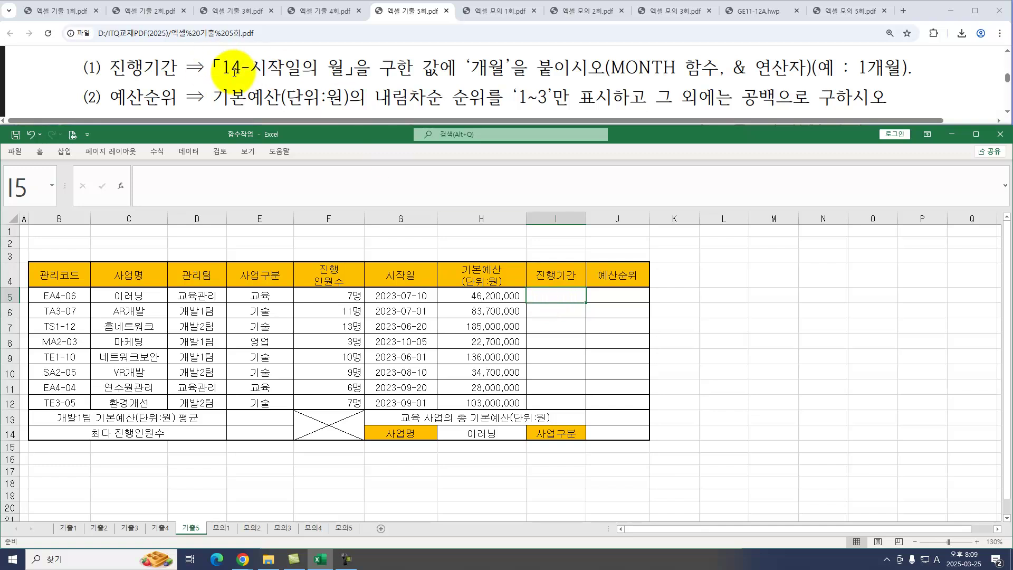
{"action": "left_click_drag", "start_coordinate": [253, 70], "coordinate": [339, 67]}
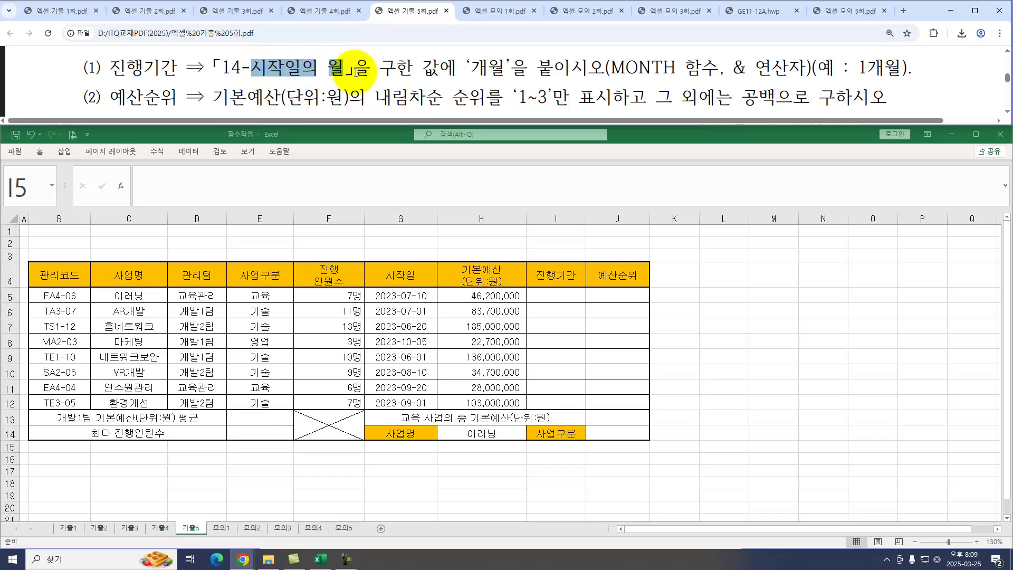
{"action": "left_click_drag", "start_coordinate": [608, 69], "coordinate": [702, 69]}
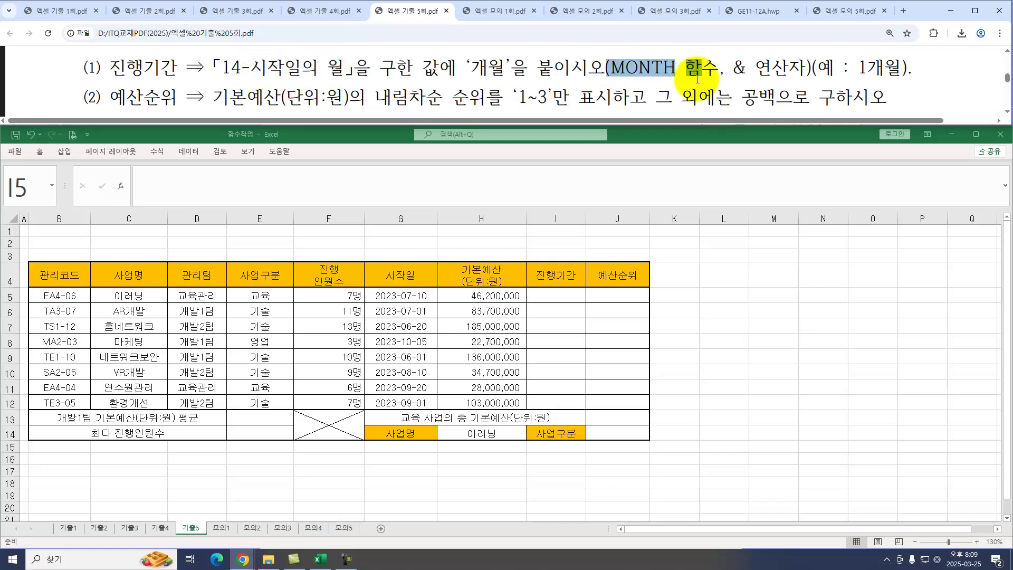
{"action": "left_click_drag", "start_coordinate": [864, 69], "coordinate": [908, 67]}
Enter =14-MONTH(G5) as the start of the 진행기간 formula in I5.
{"action": "left_click", "coordinate": [537, 295]}
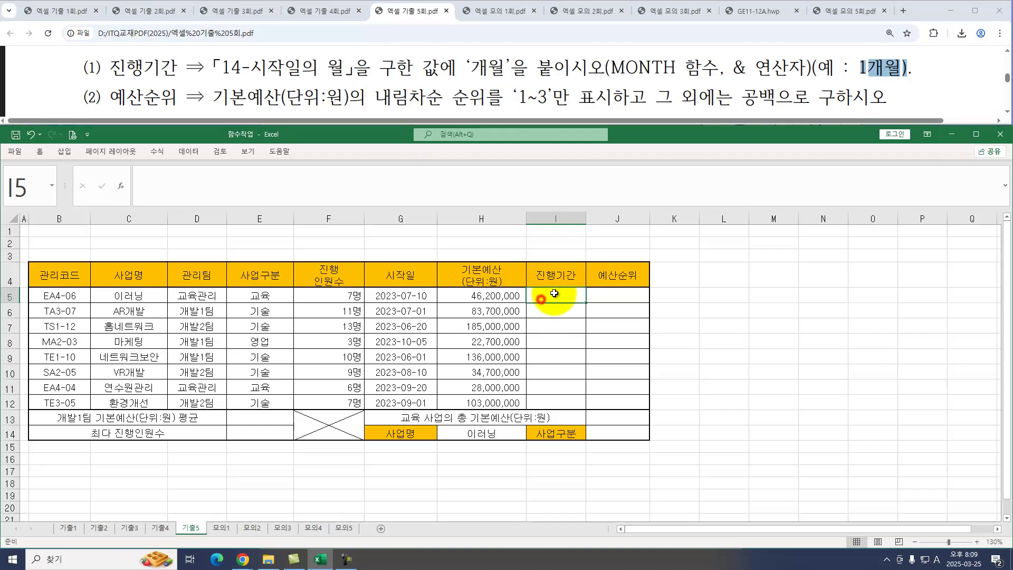
{"action": "type", "text": "="}
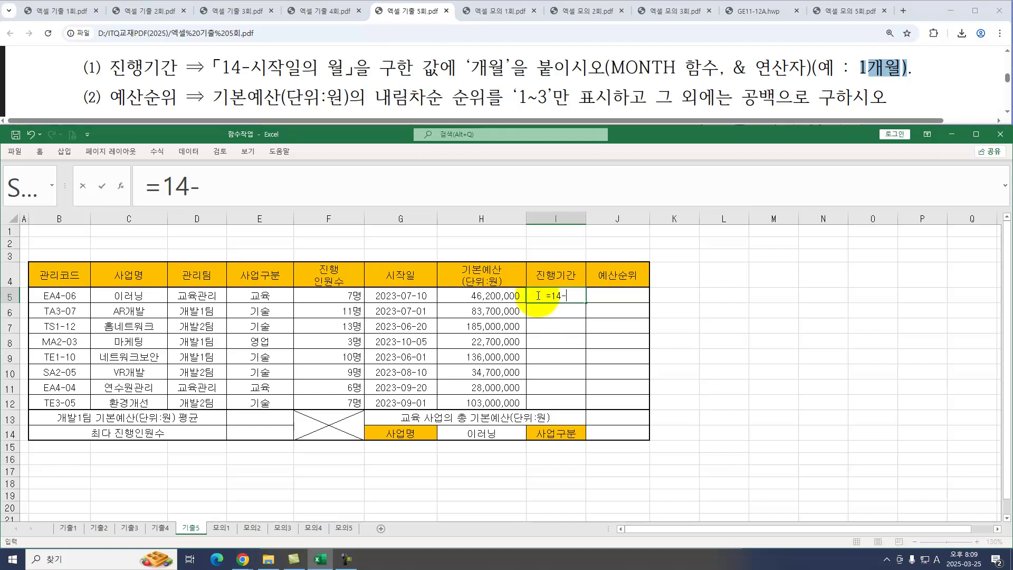
{"action": "type", "text": "14-MONTH"}
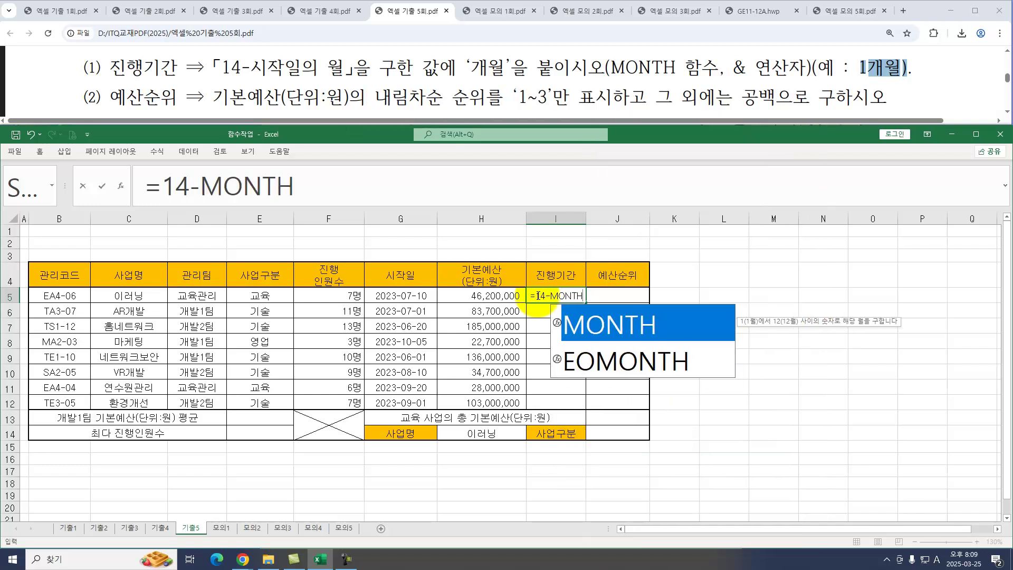
{"action": "type", "text": "("}
{"action": "left_click", "coordinate": [402, 294]}
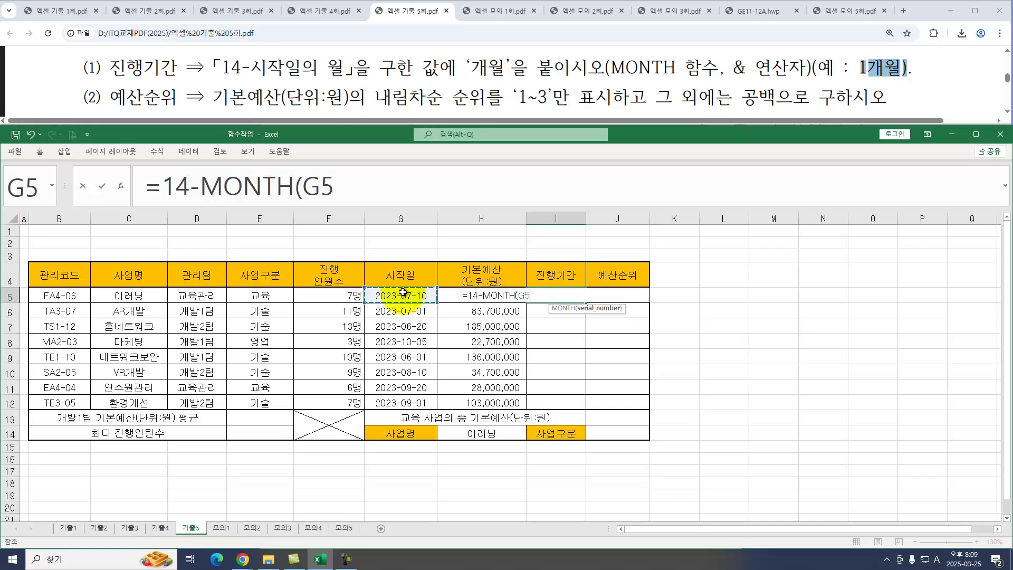
{"action": "type", "text": ")"}
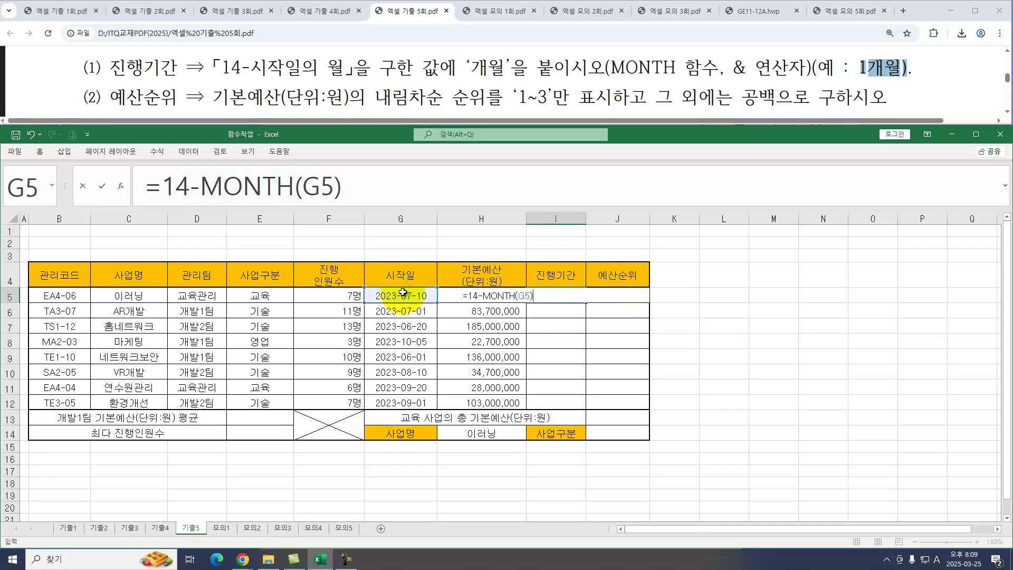
Append &"개월" to the MONTH formula in I5 and fill it down to I12.
{"action": "left_click", "coordinate": [880, 71]}
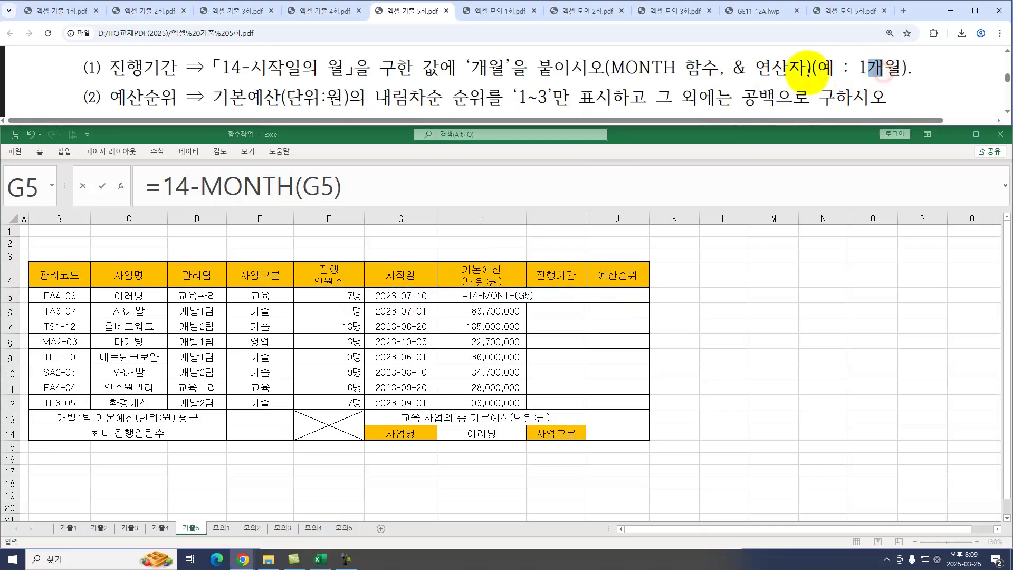
{"action": "left_click", "coordinate": [365, 179]}
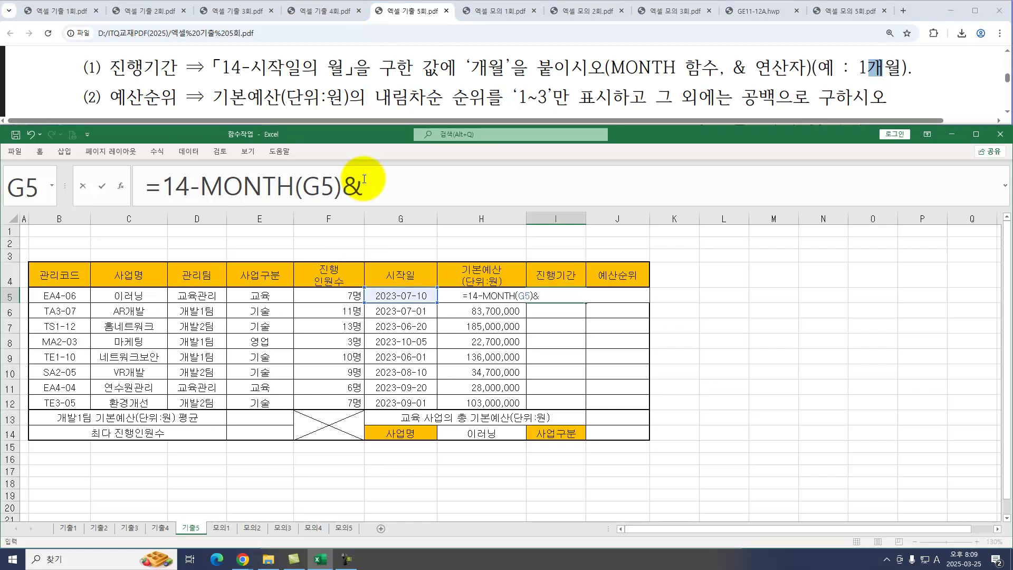
{"action": "type", "text": "&\"개워"}
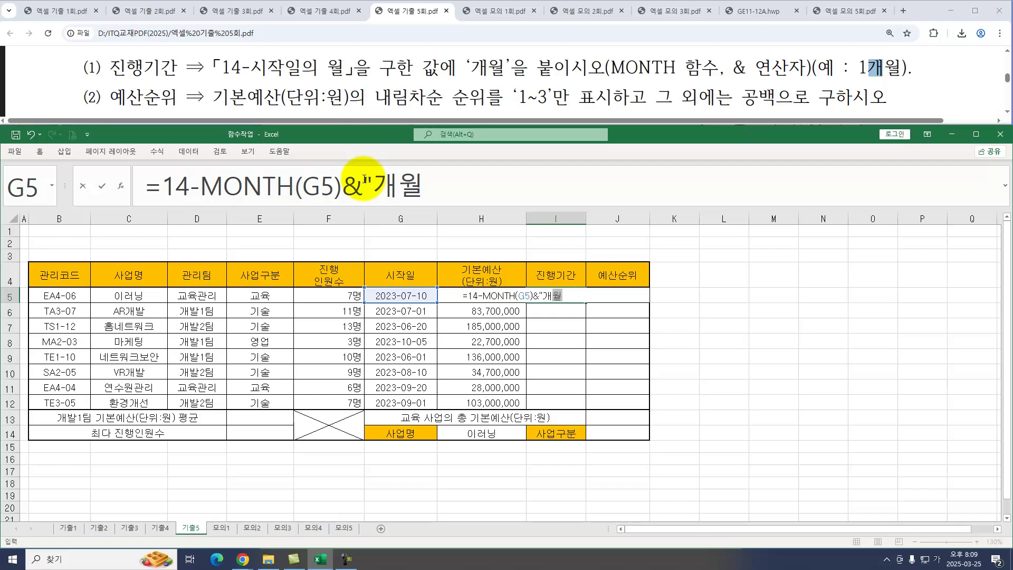
{"action": "type", "text": "ㄹ\""}
{"action": "key", "text": "Return"}
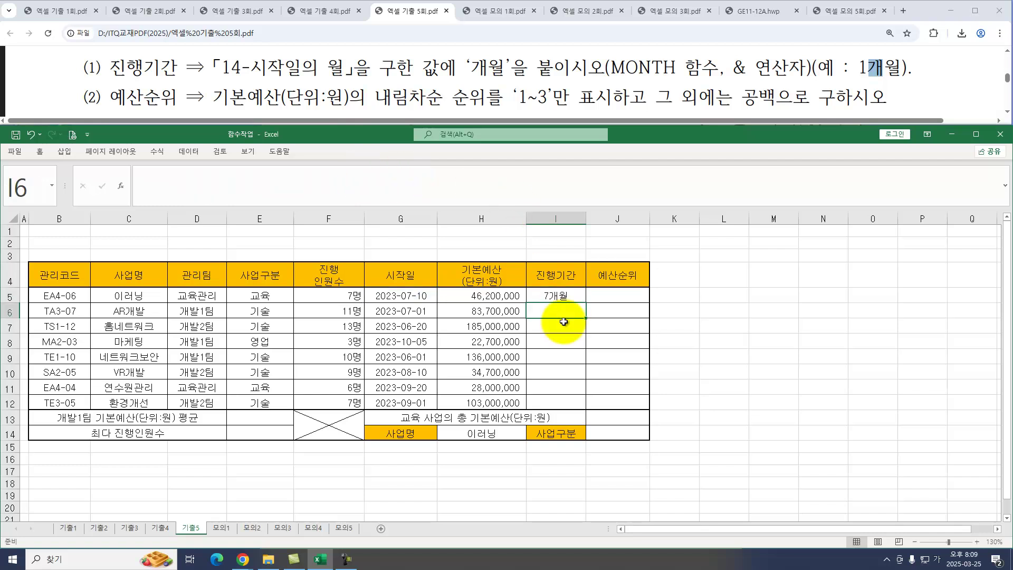
{"action": "left_click", "coordinate": [569, 295]}
{"action": "left_click_drag", "start_coordinate": [585, 303], "coordinate": [587, 411]}
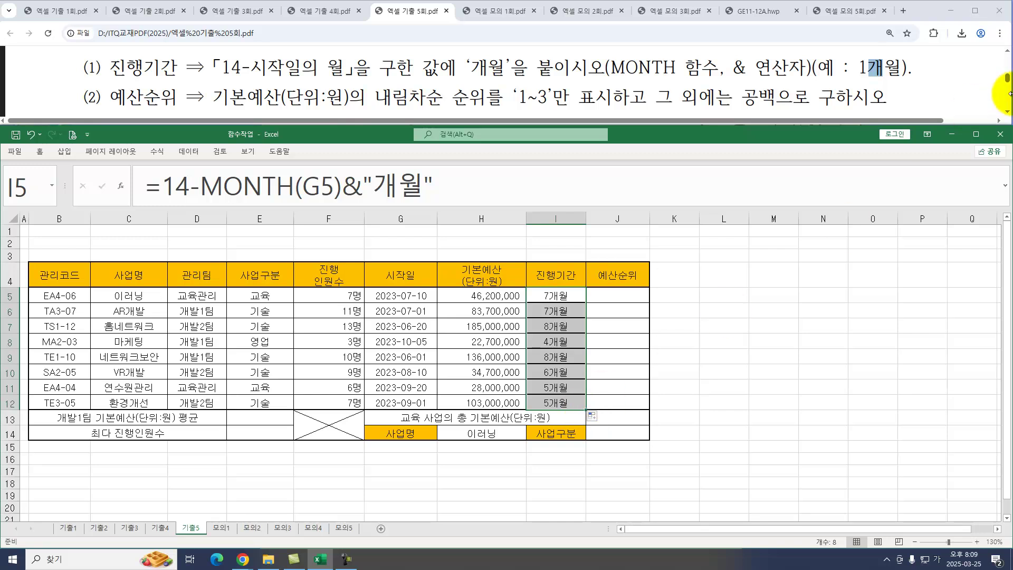
Read the 예산순위 task in the exam PDF and start a RANK.EQ function with its arguments dialog in J5.
{"action": "left_click", "coordinate": [1007, 114]}
{"action": "left_click", "coordinate": [1007, 114]}
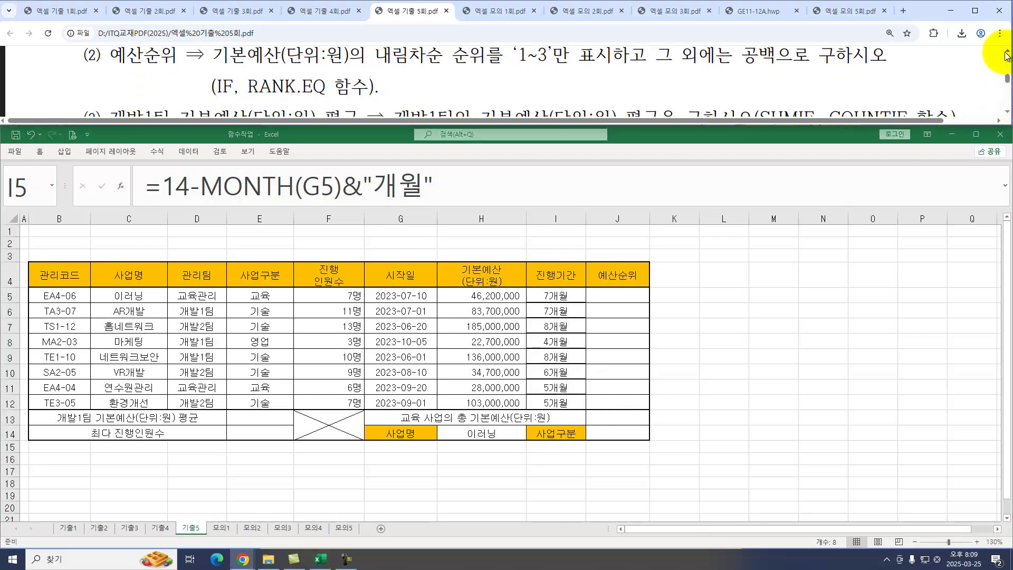
{"action": "left_click", "coordinate": [1007, 53]}
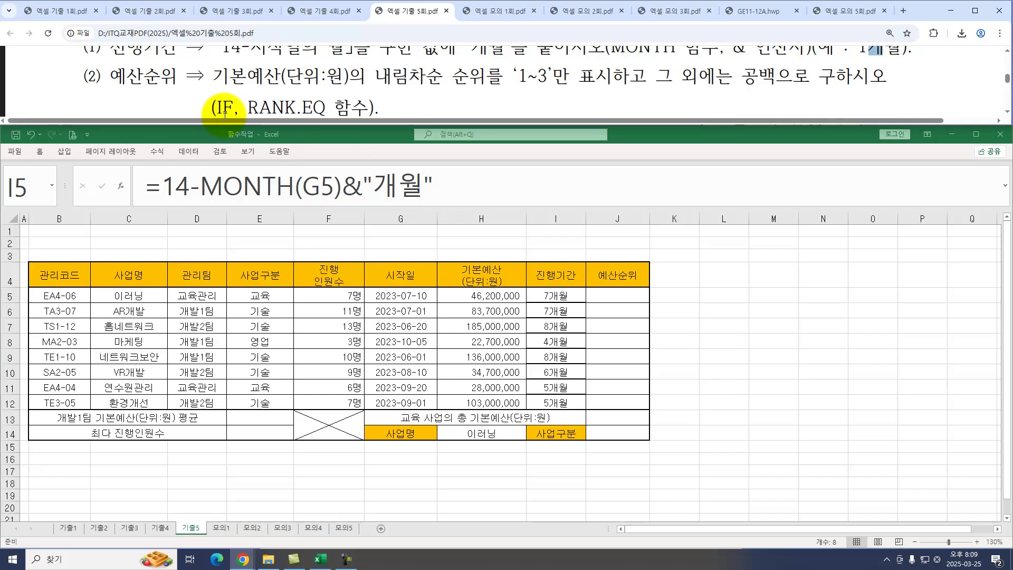
{"action": "left_click", "coordinate": [619, 297]}
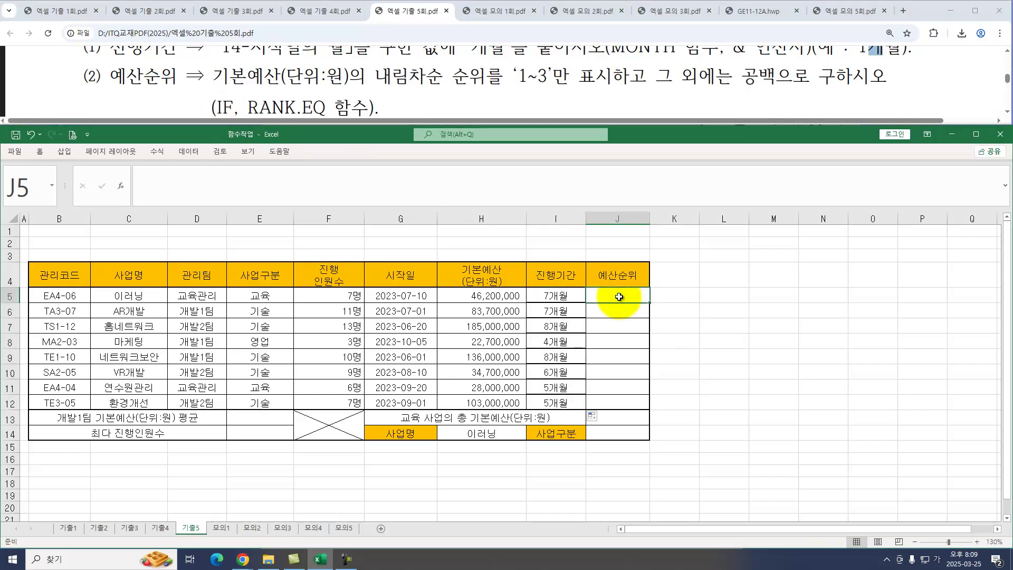
{"action": "type", "text": "="}
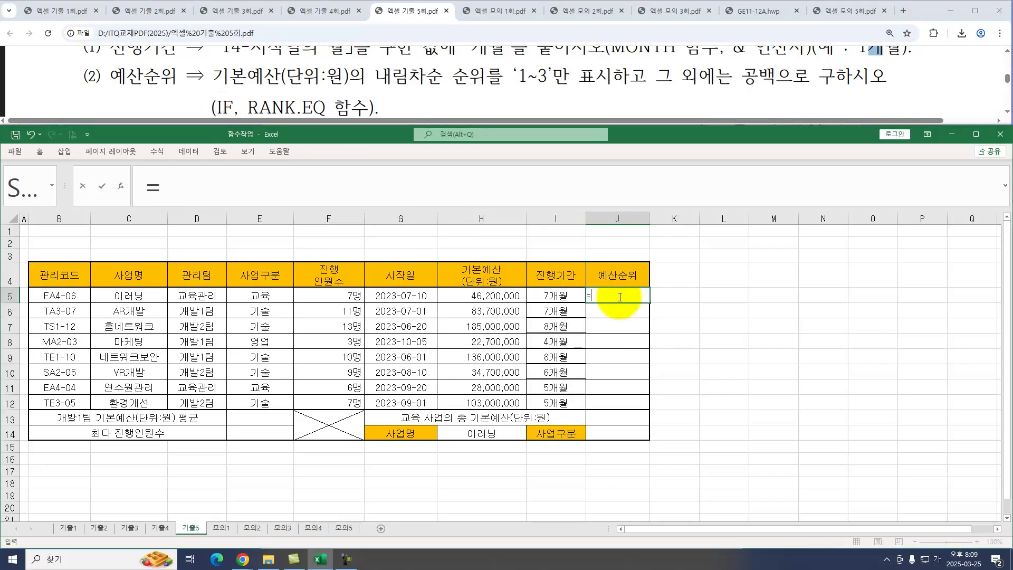
{"action": "type", "text": "RA"}
{"action": "key", "text": "Down"}
{"action": "key", "text": "Down"}
{"action": "key", "text": "Down"}
{"action": "key", "text": "Down"}
{"action": "key", "text": "Down"}
{"action": "key", "text": "Tab"}
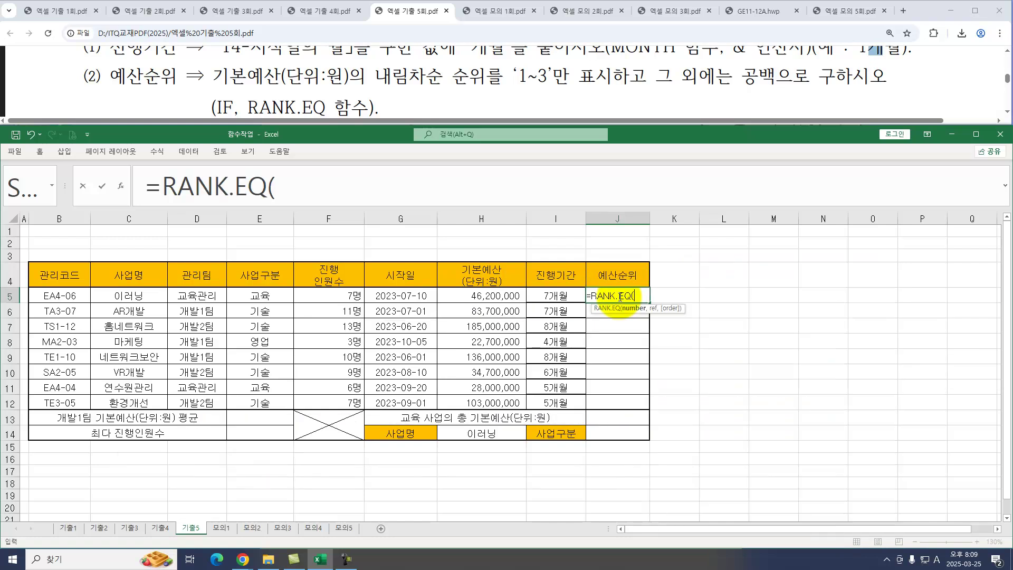
{"action": "key", "text": "ctrl+a"}
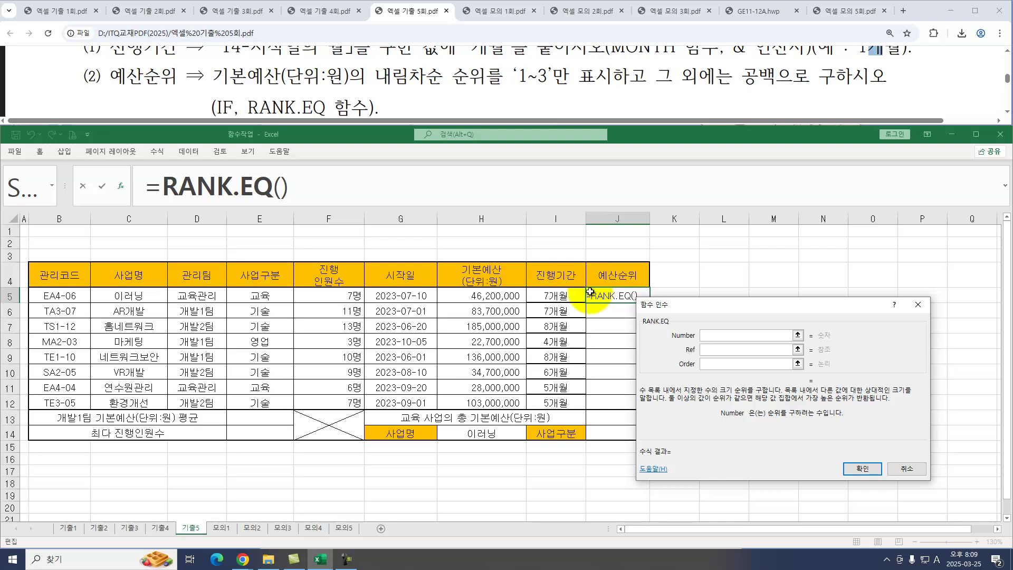
Complete the RANK.EQ in J5 with H5 as the number and the absolute range $H$5:$H$12 as the reference.
{"action": "left_click", "coordinate": [467, 293]}
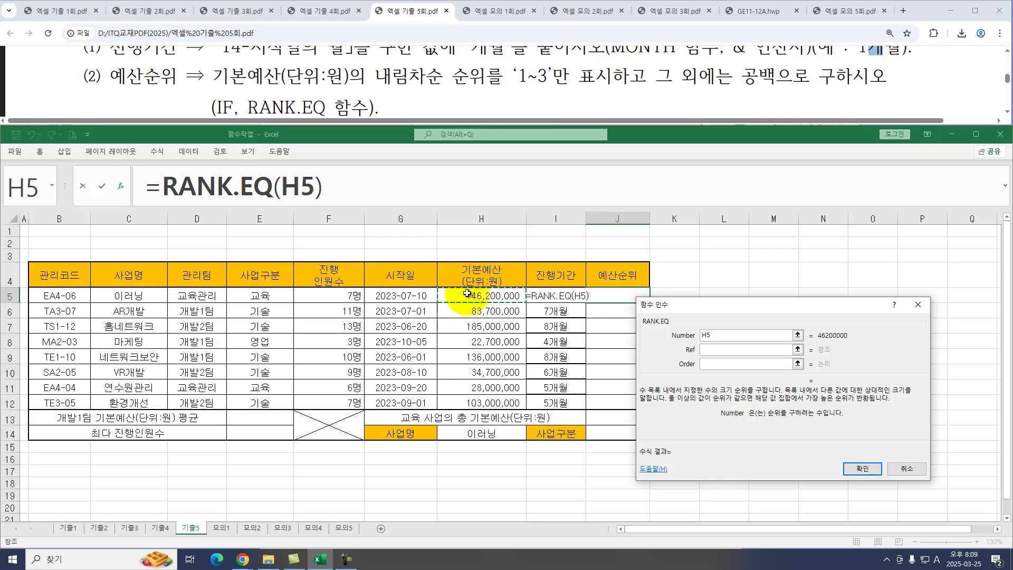
{"action": "key", "text": "Tab"}
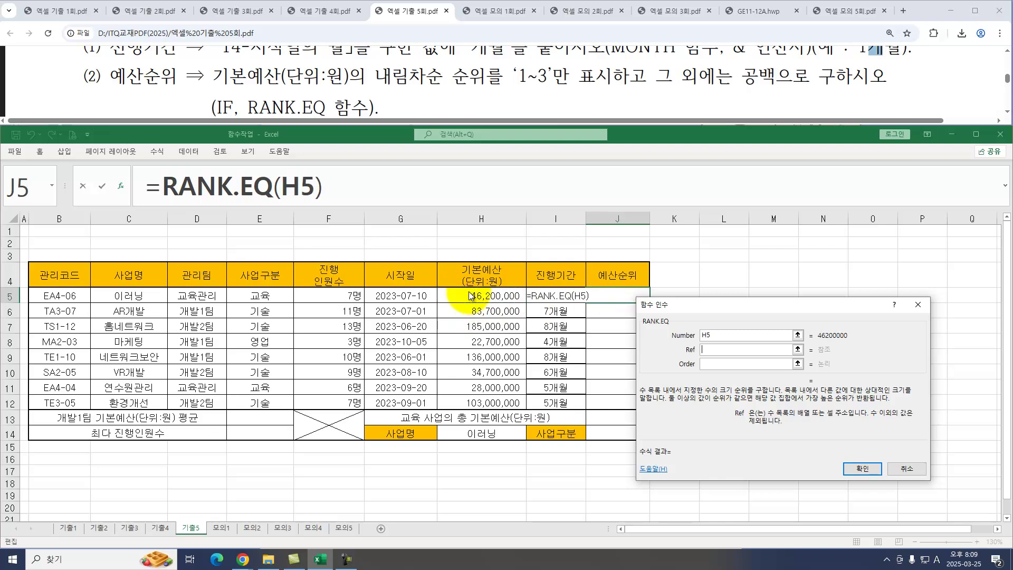
{"action": "left_click_drag", "start_coordinate": [503, 297], "coordinate": [502, 405]}
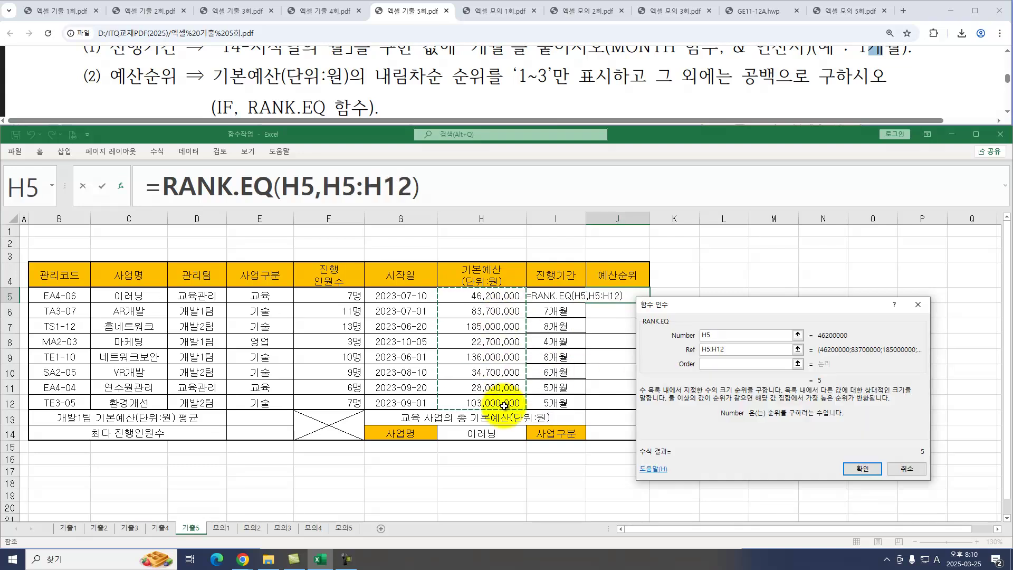
{"action": "key", "text": "F4"}
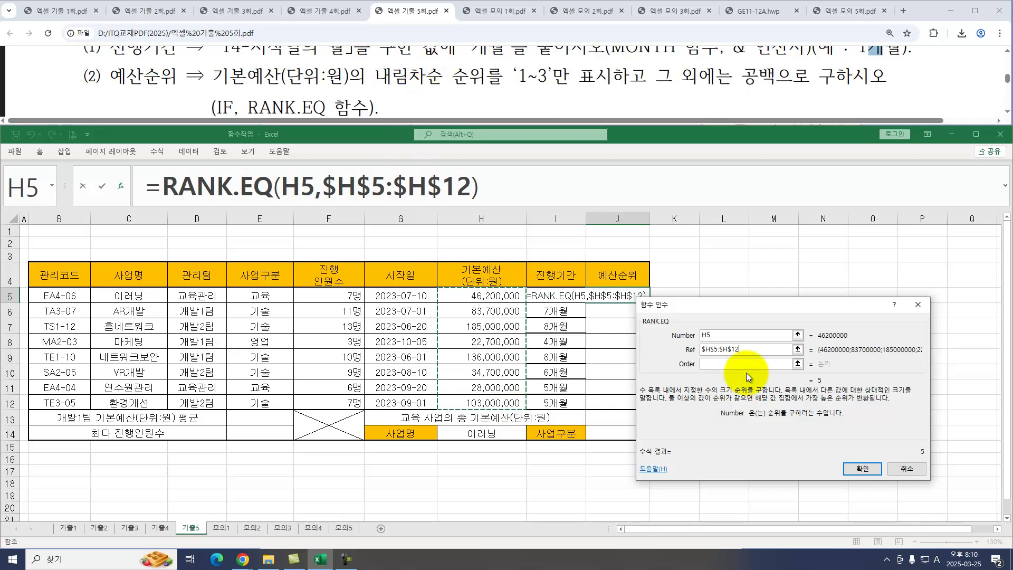
{"action": "left_click", "coordinate": [861, 469]}
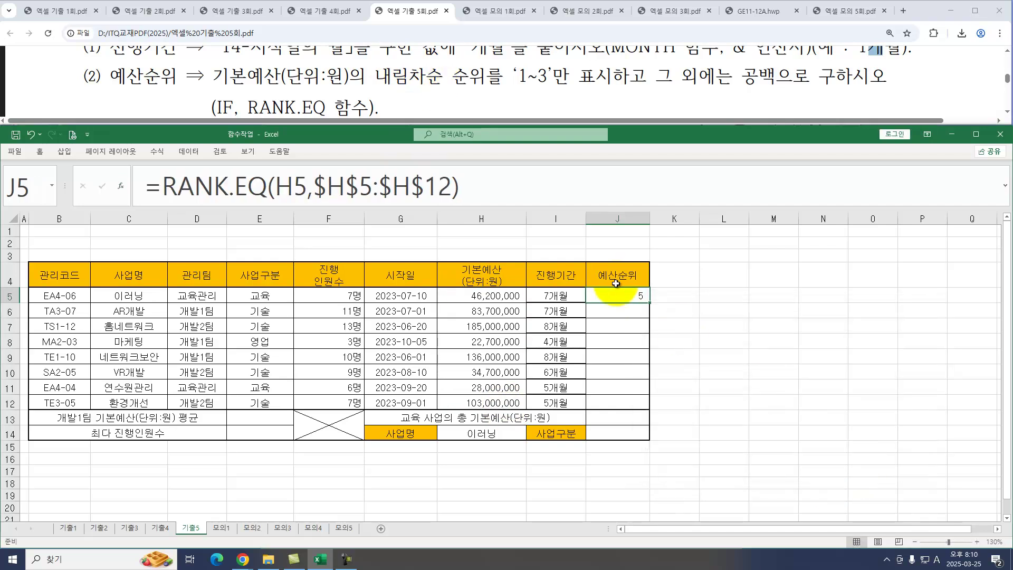
Copy the RANK.EQ expression from J5 without its equals sign and replace it with a new IF function.
{"action": "left_click_drag", "start_coordinate": [478, 186], "coordinate": [194, 184]}
{"action": "right_click", "coordinate": [193, 184]}
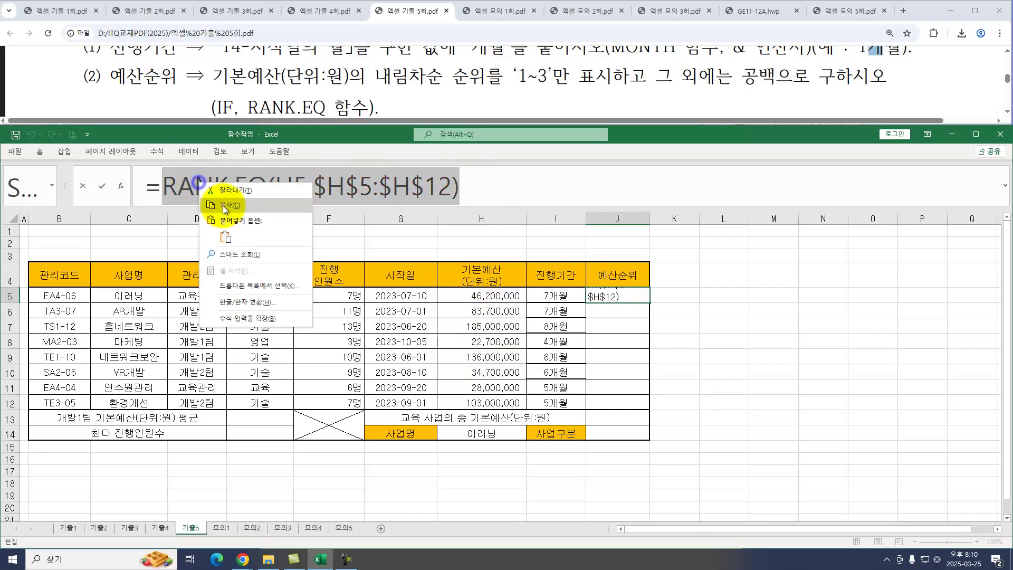
{"action": "left_click", "coordinate": [227, 209]}
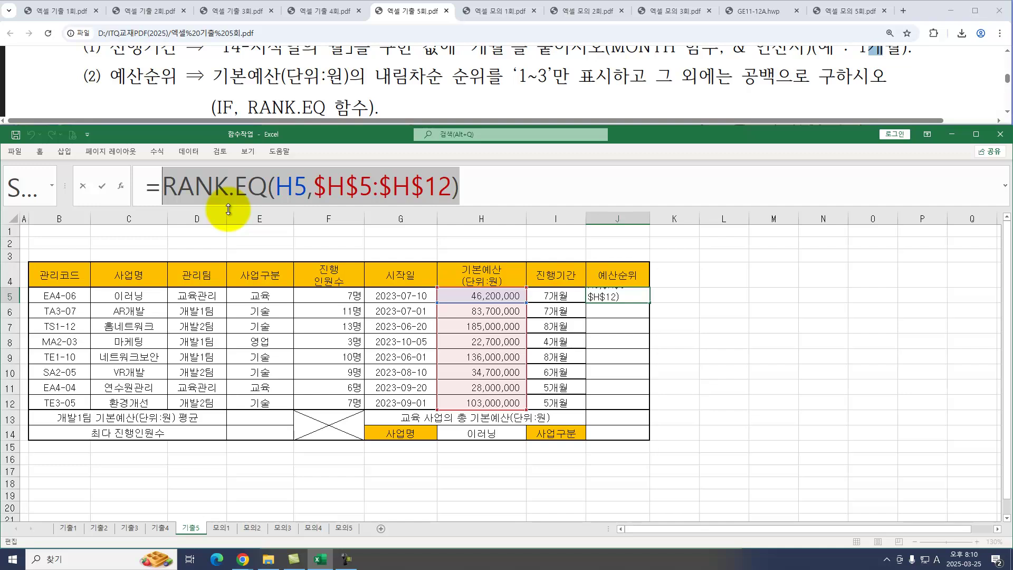
{"action": "type", "text": "IF"}
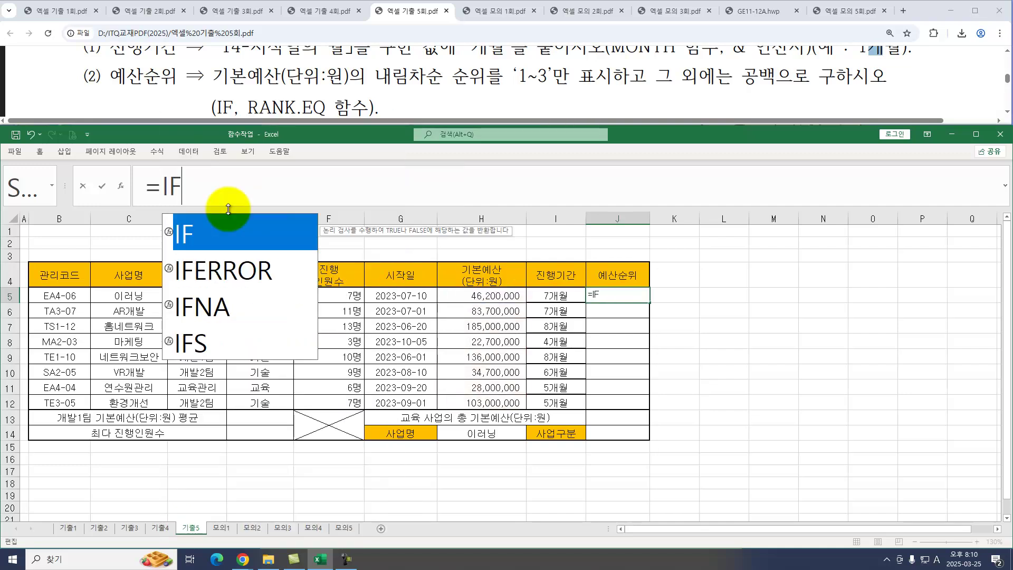
{"action": "type", "text": "("}
{"action": "key", "text": "ctrl+a"}
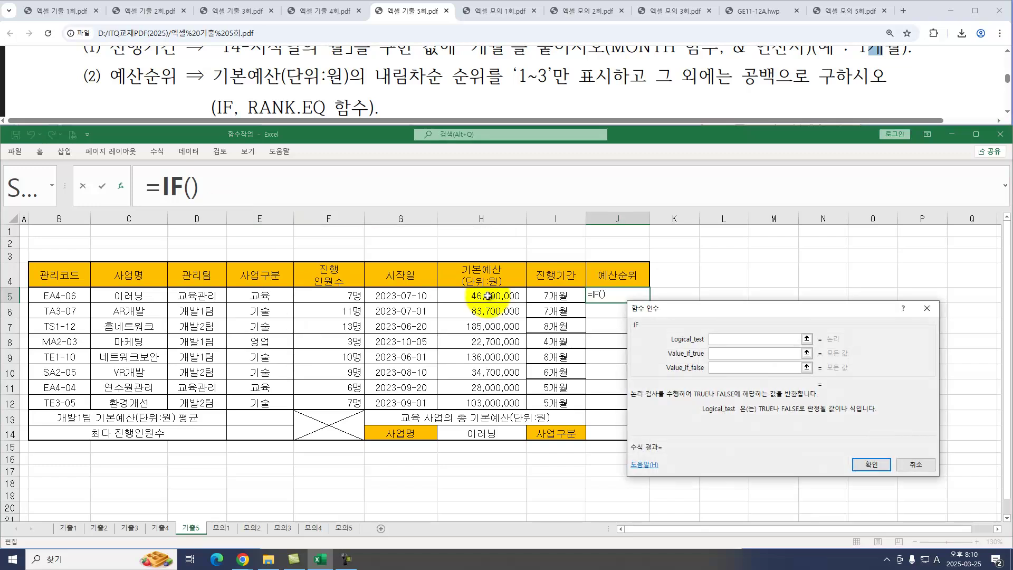
{"action": "left_click_drag", "start_coordinate": [676, 311], "coordinate": [599, 316]}
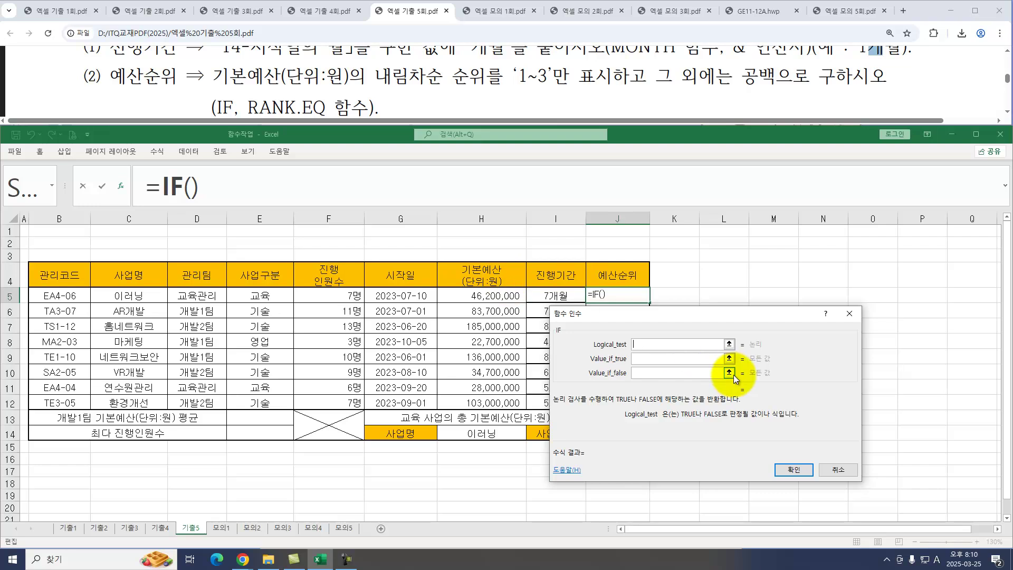
Complete the IF in J5 with test RANK.EQ(H5,$H$5:$H$12)<=3, the same RANK.EQ if true and "" if false, and fill down to J12.
{"action": "key", "text": "ctrl+v"}
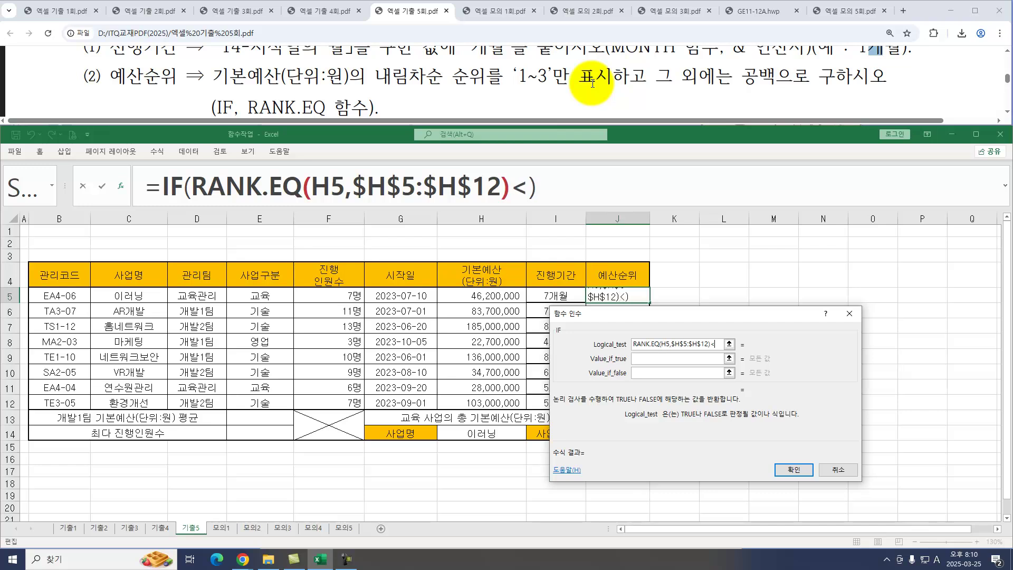
{"action": "type", "text": "<=3"}
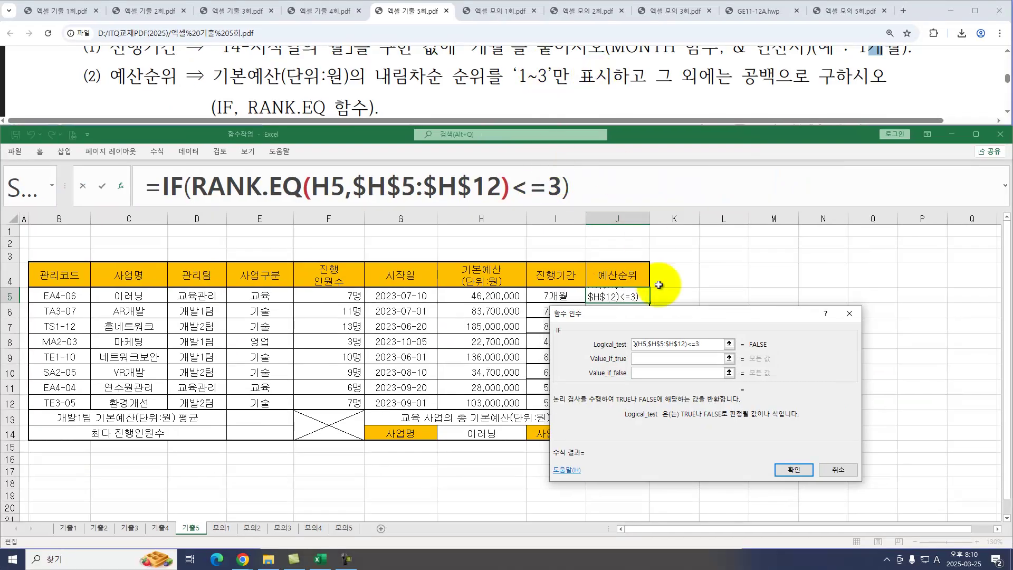
{"action": "left_click", "coordinate": [680, 358]}
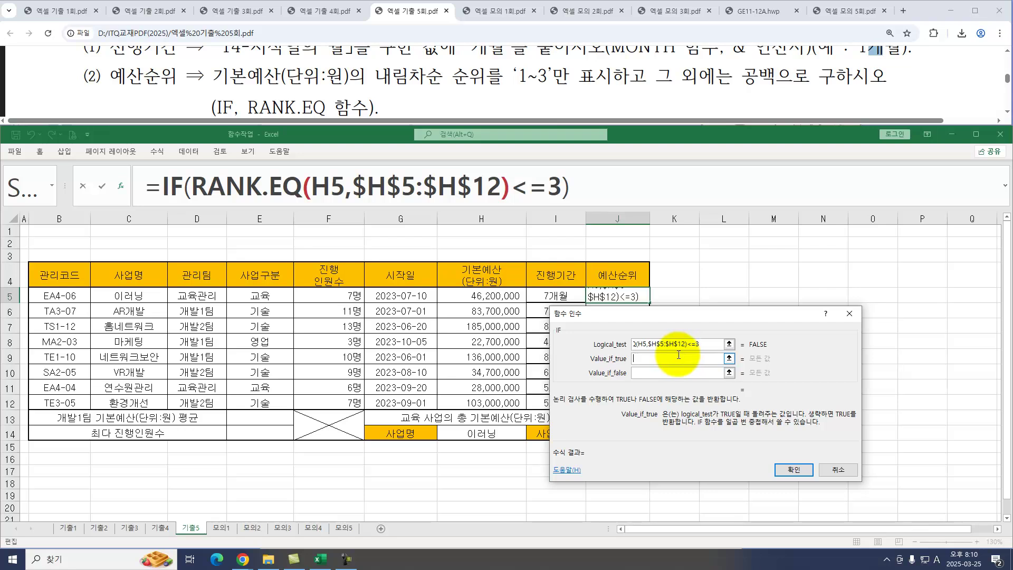
{"action": "key", "text": "ctrl+v"}
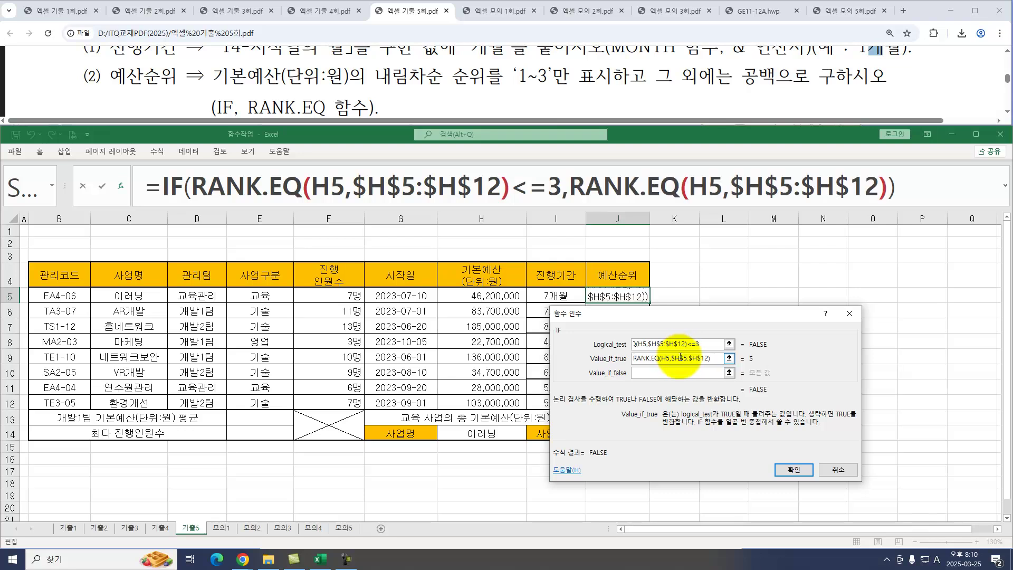
{"action": "key", "text": "Tab"}
{"action": "type", "text": "\"\""}
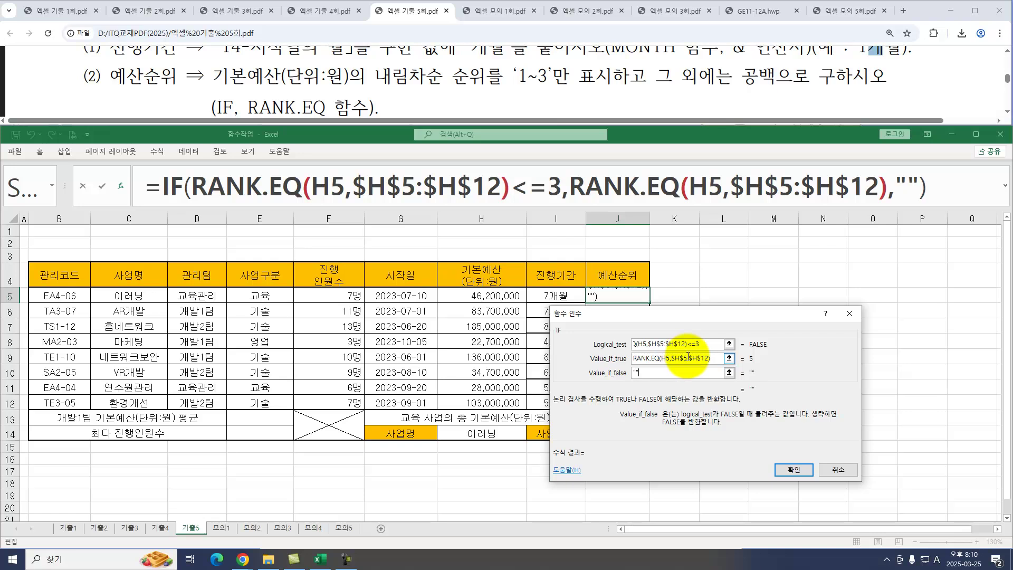
{"action": "key", "text": "Return"}
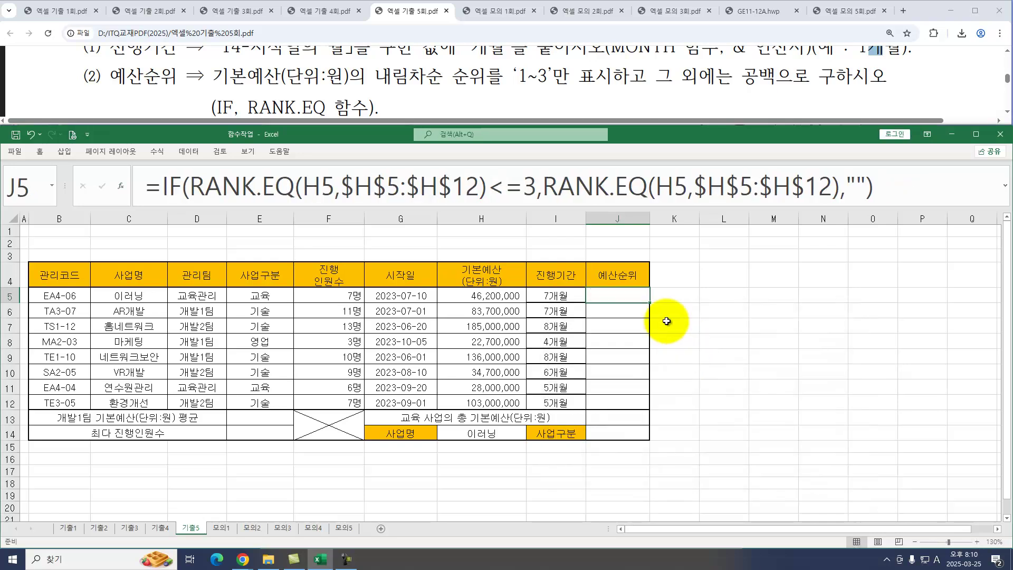
{"action": "left_click_drag", "start_coordinate": [651, 303], "coordinate": [648, 399]}
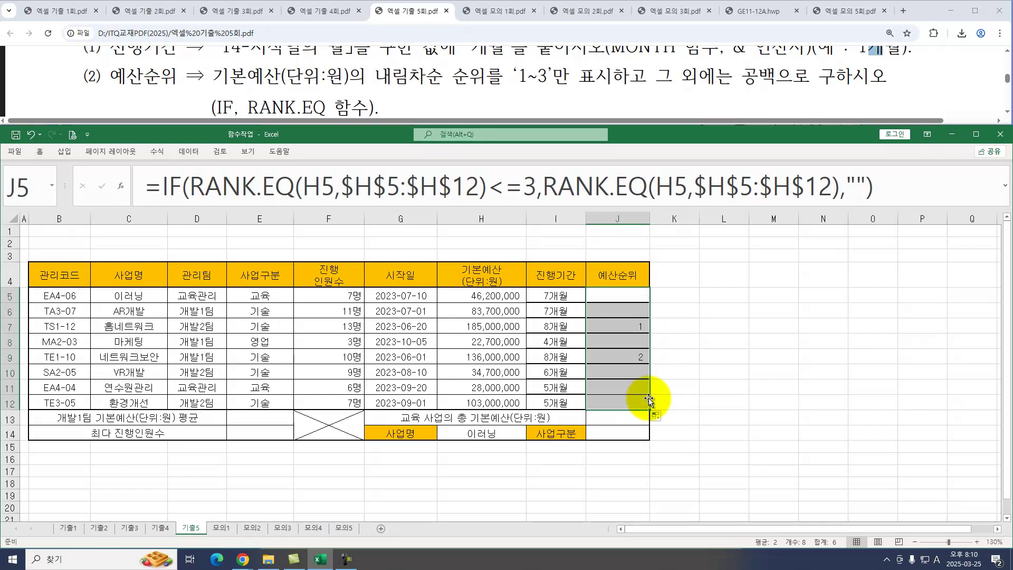
Read the 개발1팀 기본예산 평균 task in the exam PDF and start a SUMIF function with its arguments dialog in E13.
{"action": "left_click", "coordinate": [1008, 114]}
{"action": "scroll", "coordinate": [1009, 114], "scroll_direction": "down", "scroll_amount": 2}
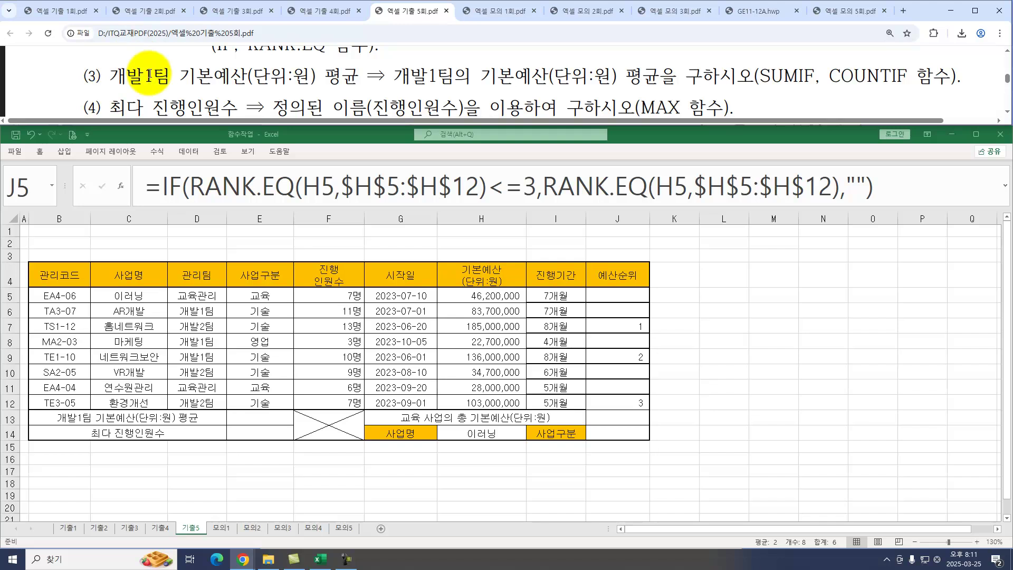
{"action": "left_click_drag", "start_coordinate": [760, 75], "coordinate": [810, 76]}
{"action": "left_click_drag", "start_coordinate": [191, 78], "coordinate": [356, 75]}
{"action": "left_click", "coordinate": [259, 417]}
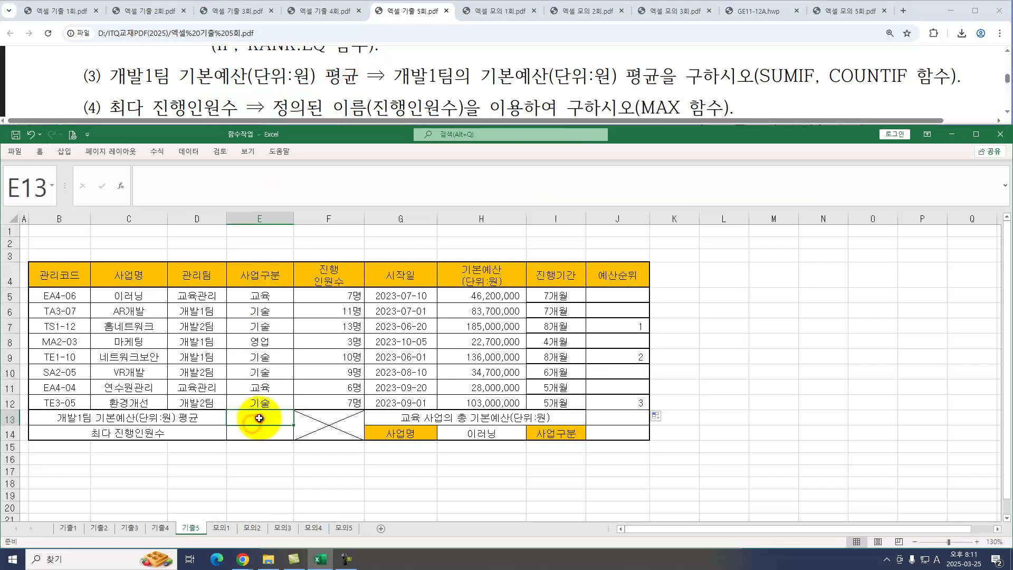
{"action": "type", "text": "=SU"}
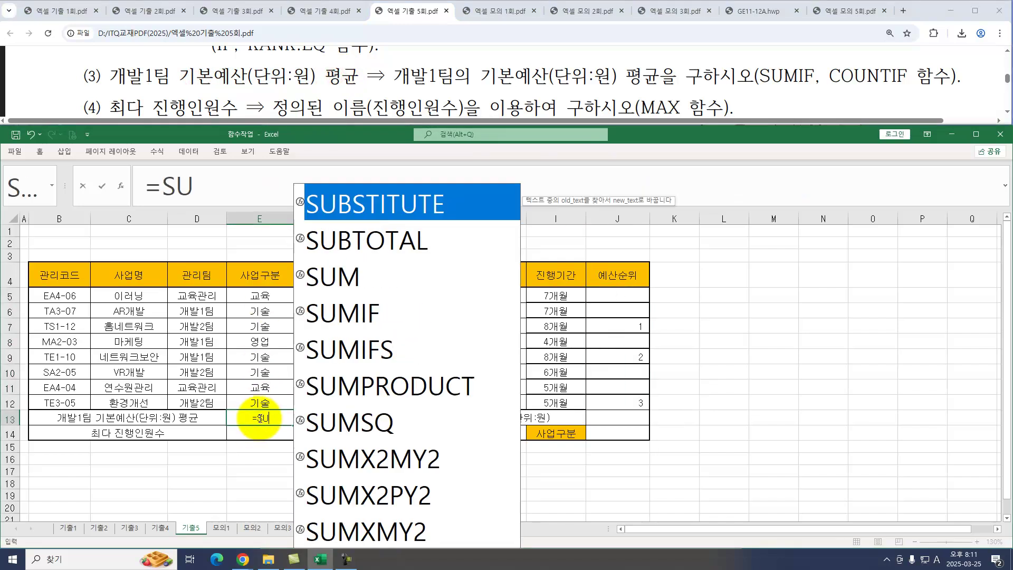
{"action": "type", "text": "MIF("}
{"action": "key", "text": "ctrl+a"}
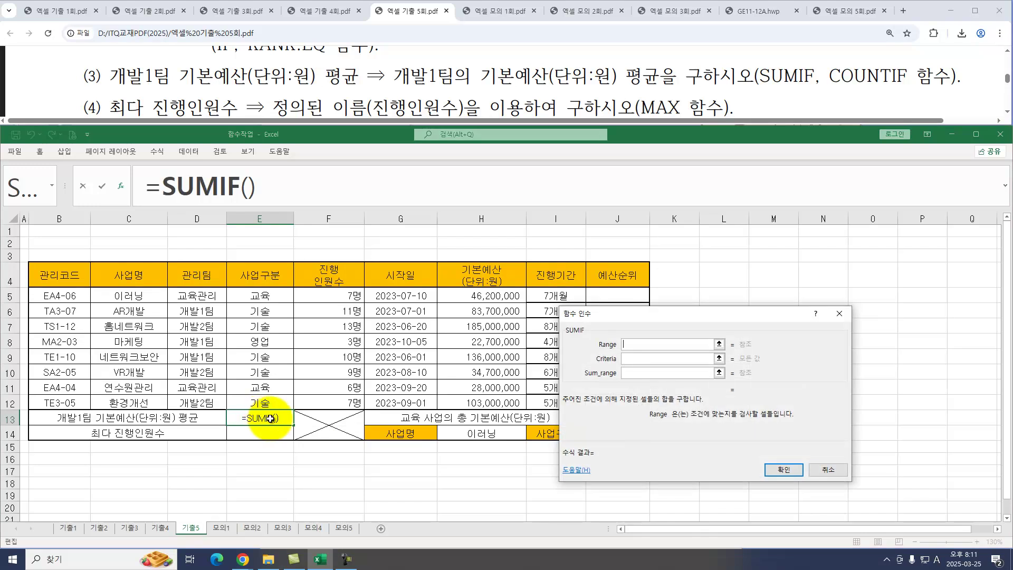
Complete the SUMIF in E13 with range D5:D12, criteria 개발1팀 and sum range H5:H12.
{"action": "left_click_drag", "start_coordinate": [197, 295], "coordinate": [201, 404]}
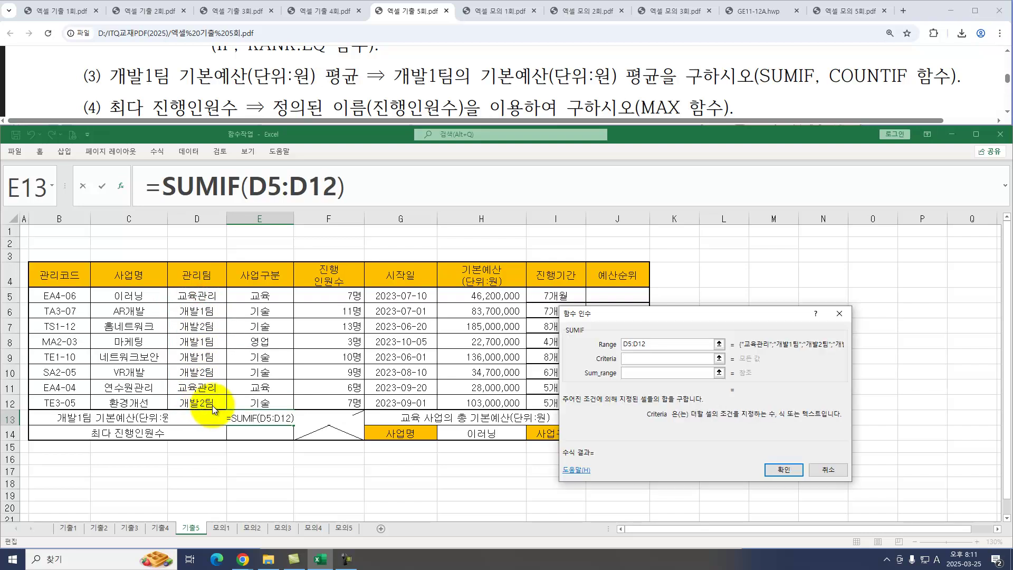
{"action": "type", "text": "개"}
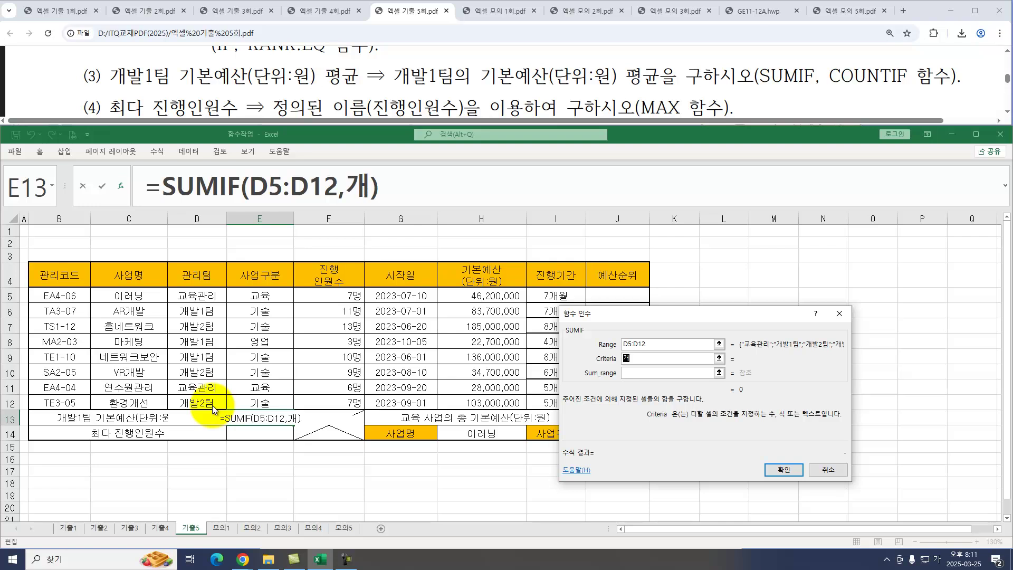
{"action": "type", "text": "발1팀"}
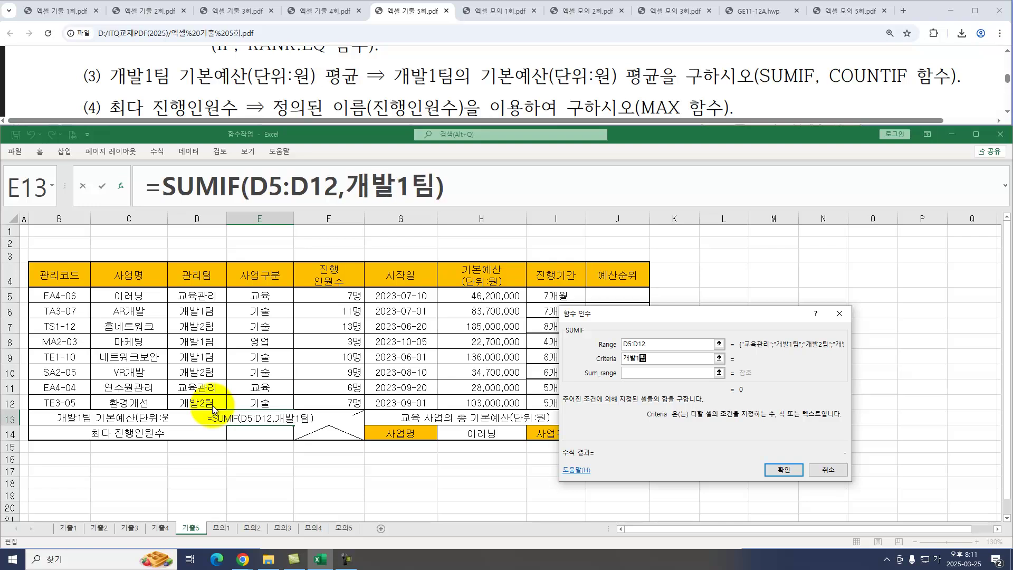
{"action": "key", "text": "Tab"}
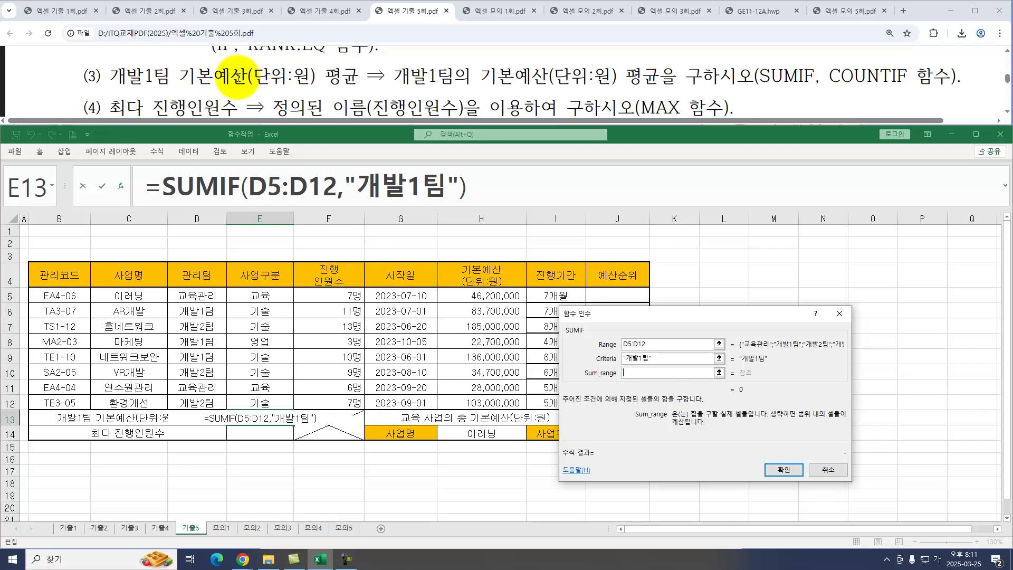
{"action": "left_click_drag", "start_coordinate": [498, 294], "coordinate": [505, 402]}
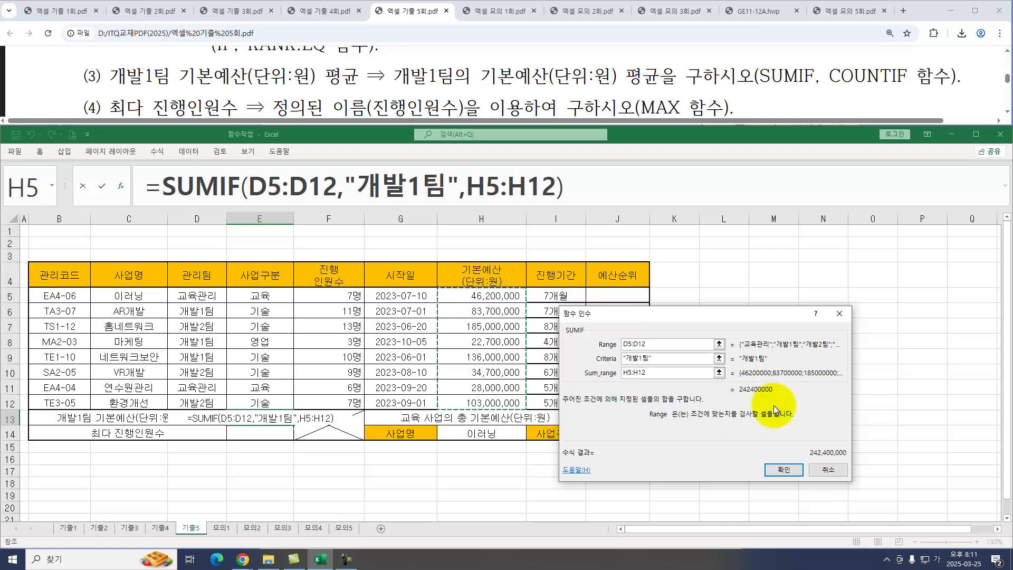
{"action": "left_click", "coordinate": [784, 470]}
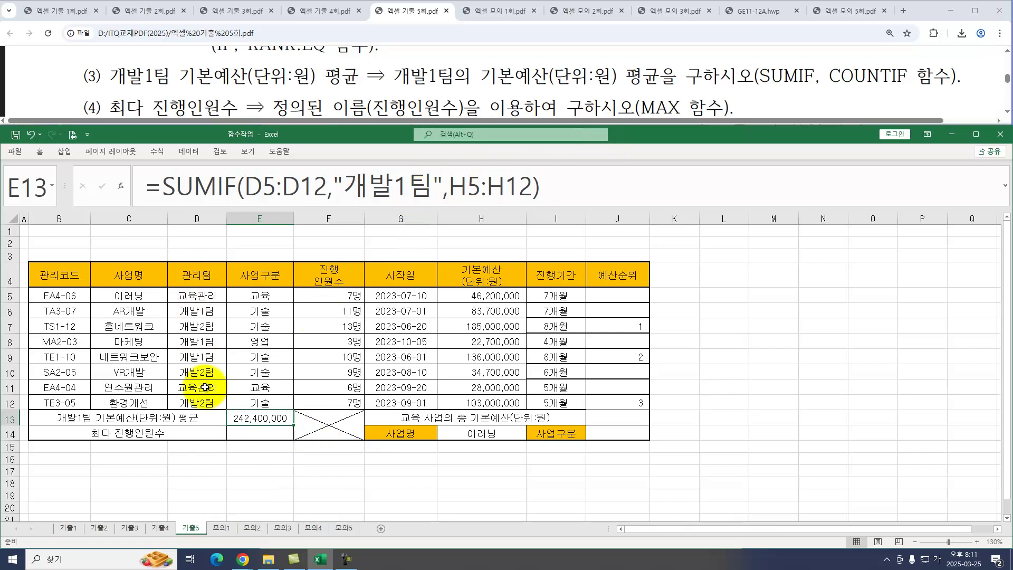
Extend the E13 formula by dividing the SUMIF by COUNTIF with range D5:D12 and criteria 개발1팀.
{"action": "left_click", "coordinate": [625, 182]}
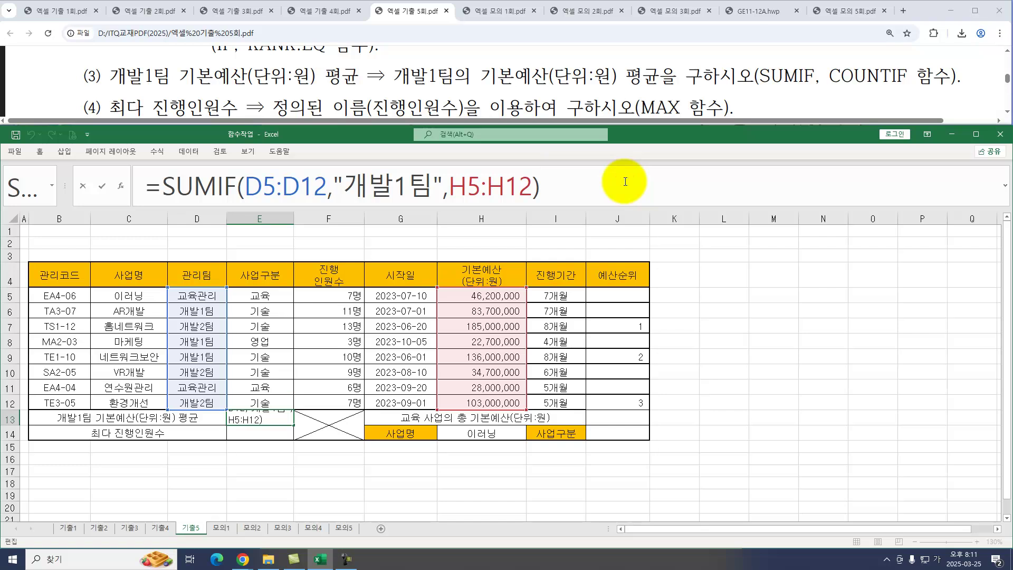
{"action": "type", "text": "채"}
{"action": "key", "text": "Hangul"}
{"action": "type", "text": "COUNTIF("}
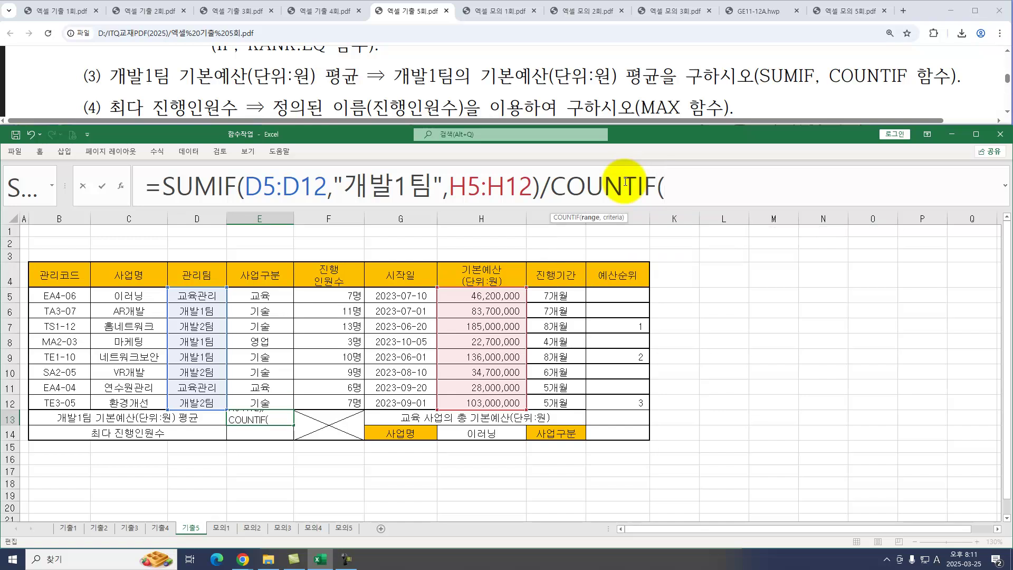
{"action": "key", "text": "ctrl+a"}
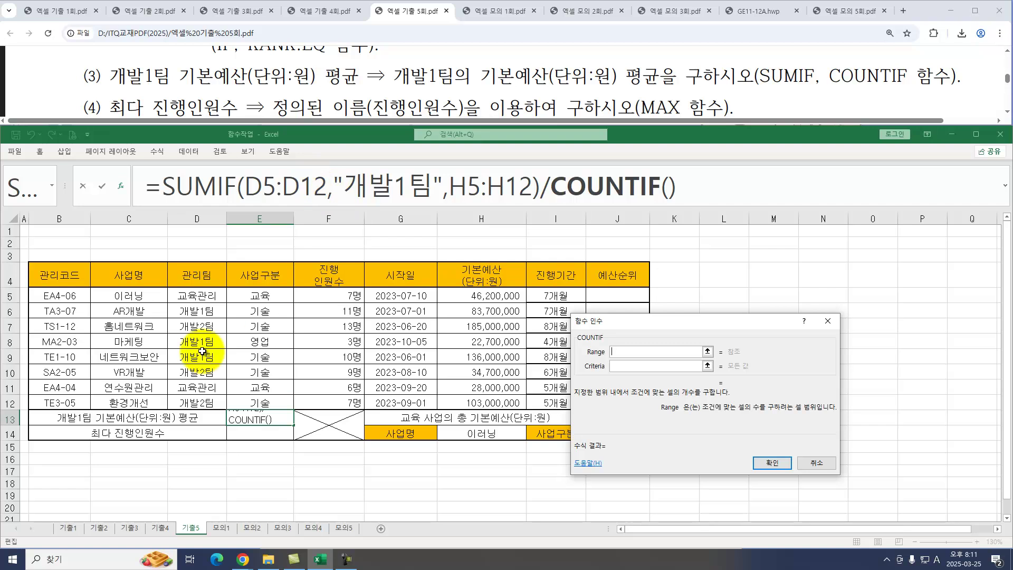
{"action": "left_click_drag", "start_coordinate": [206, 296], "coordinate": [215, 401]}
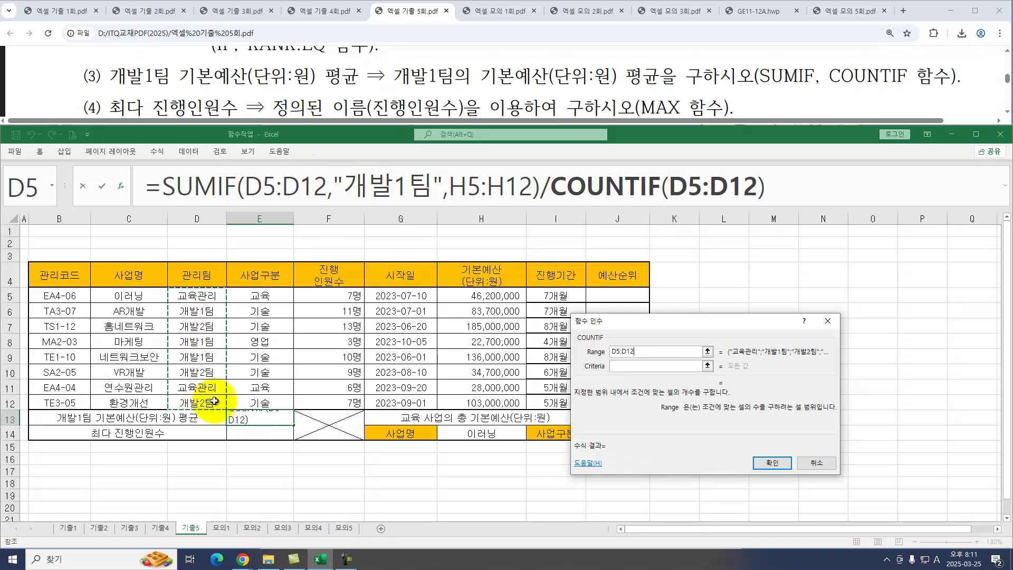
{"action": "key", "text": "Tab"}
{"action": "type", "text": "개발1ㅌ"}
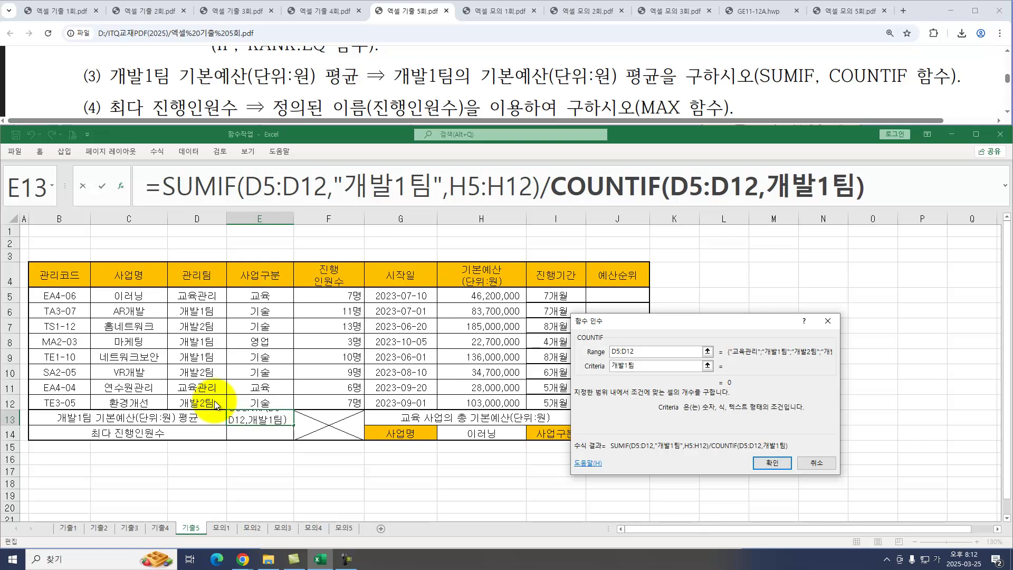
{"action": "type", "text": "ㅣㅁ"}
{"action": "key", "text": "Return"}
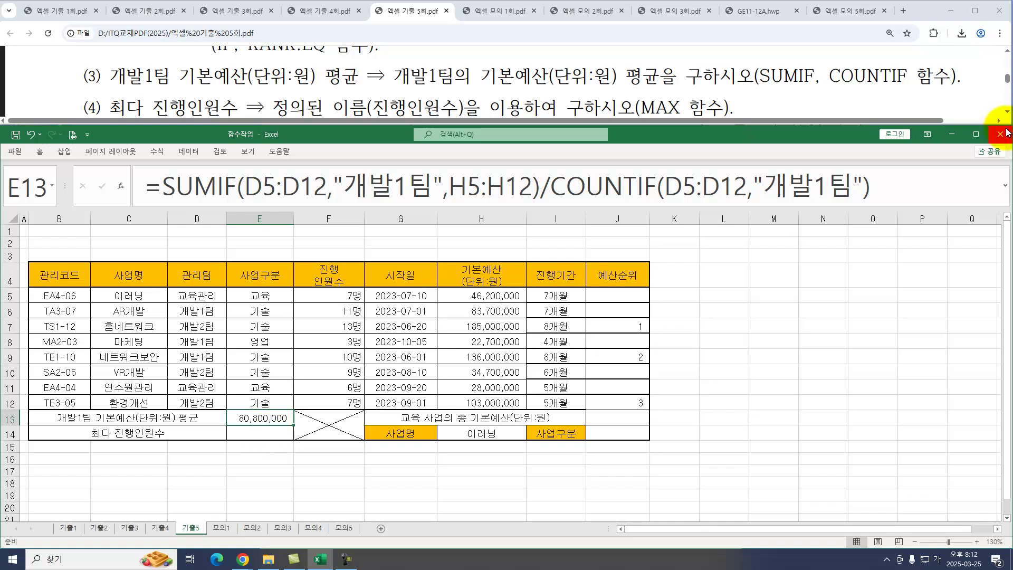
Find the 최다 진행인원수 in E14 with a MAX function over the defined name 진행인원수 (F5:F12).
{"action": "left_click", "coordinate": [1008, 112]}
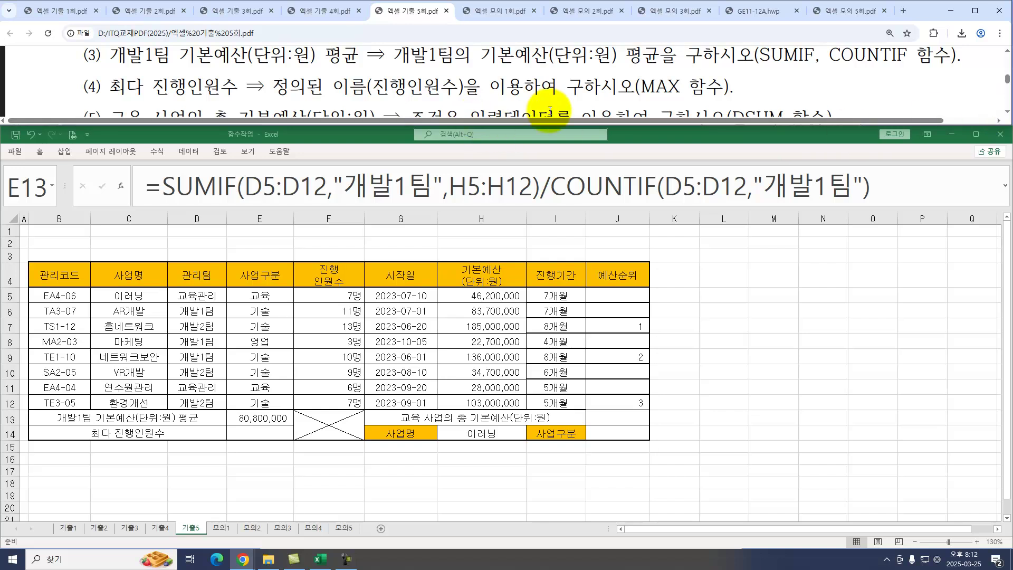
{"action": "left_click", "coordinate": [243, 438]}
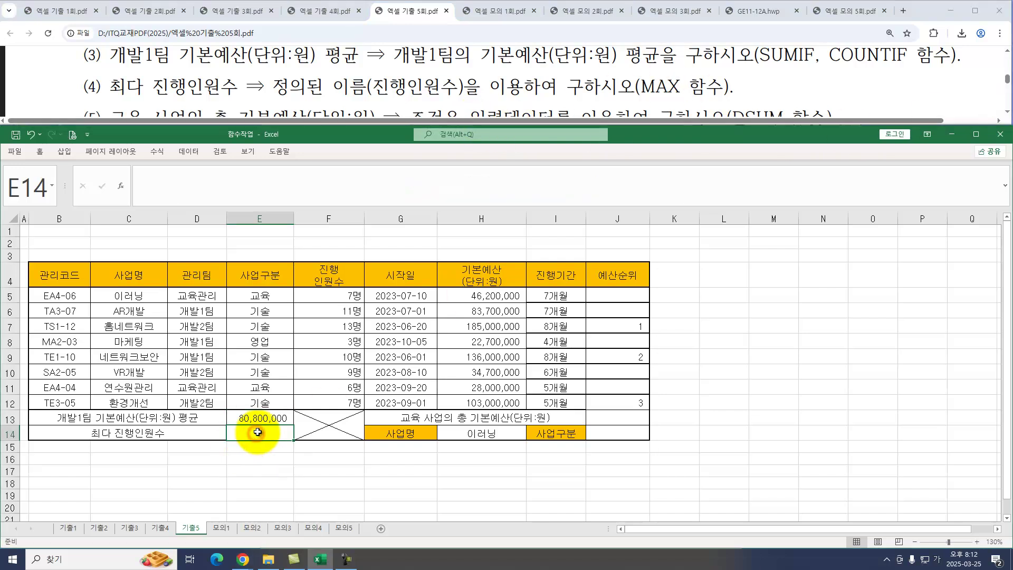
{"action": "type", "text": "="}
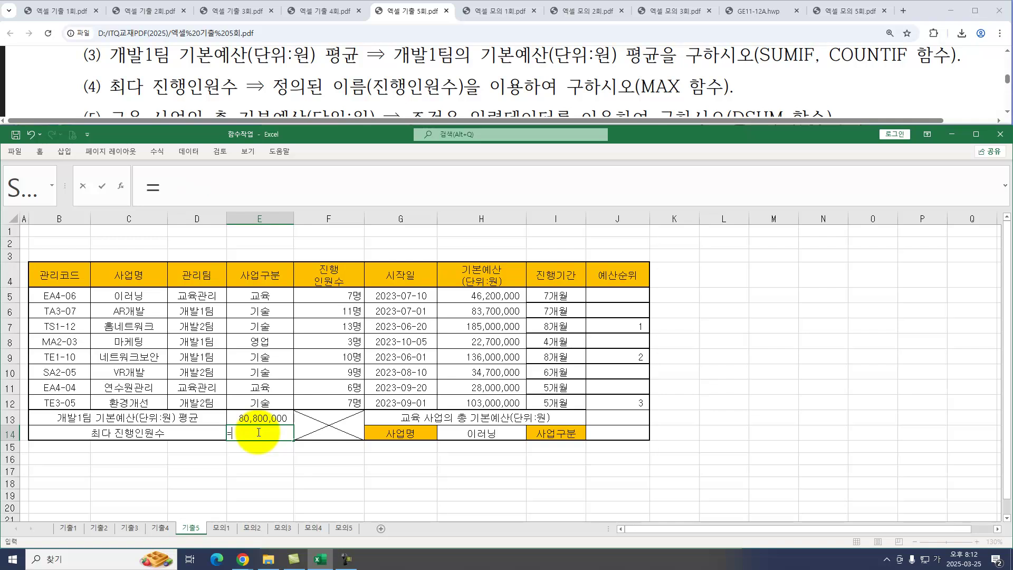
{"action": "type", "text": "MAX("}
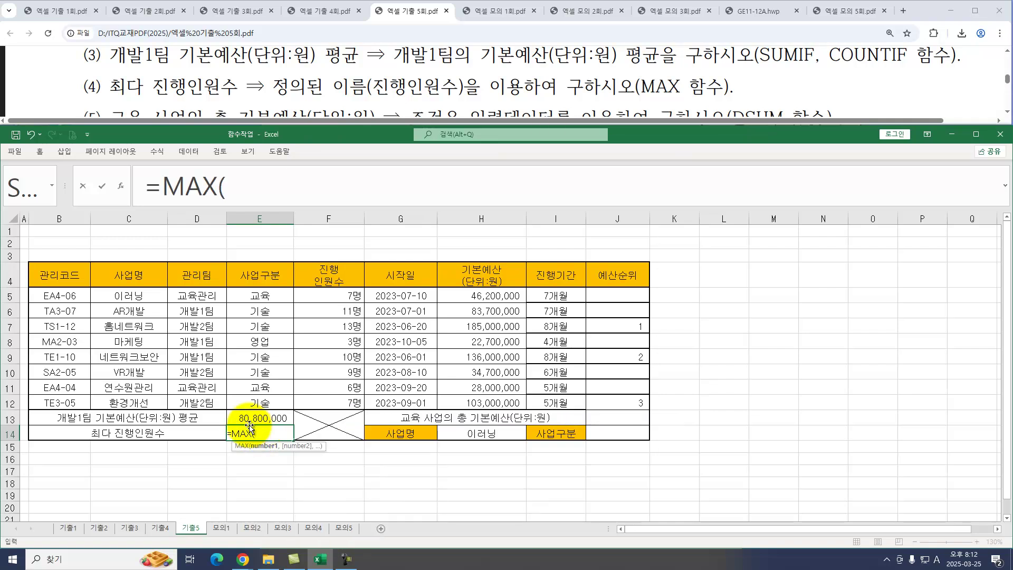
{"action": "left_click_drag", "start_coordinate": [340, 293], "coordinate": [351, 402]}
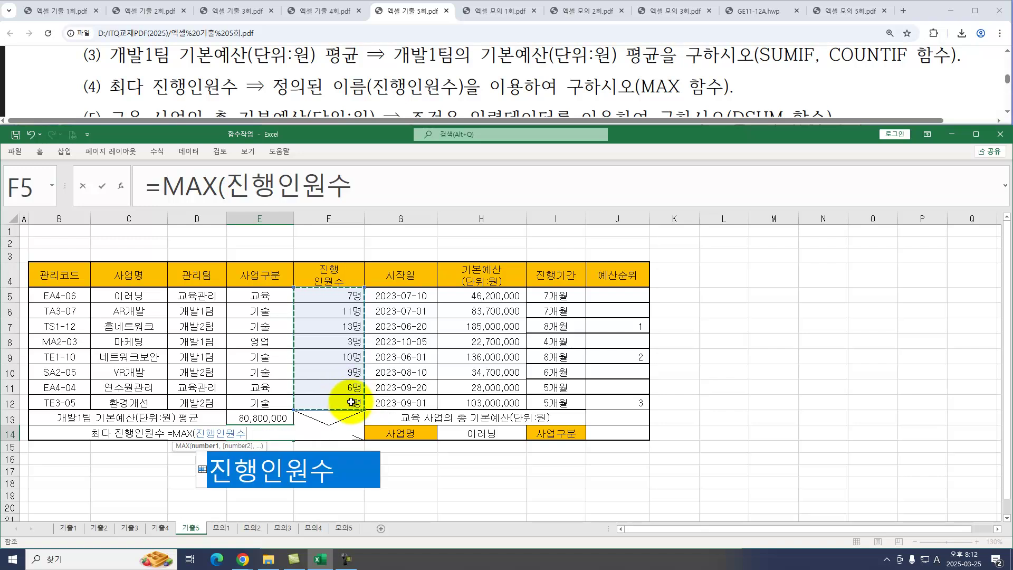
{"action": "key", "text": "Return"}
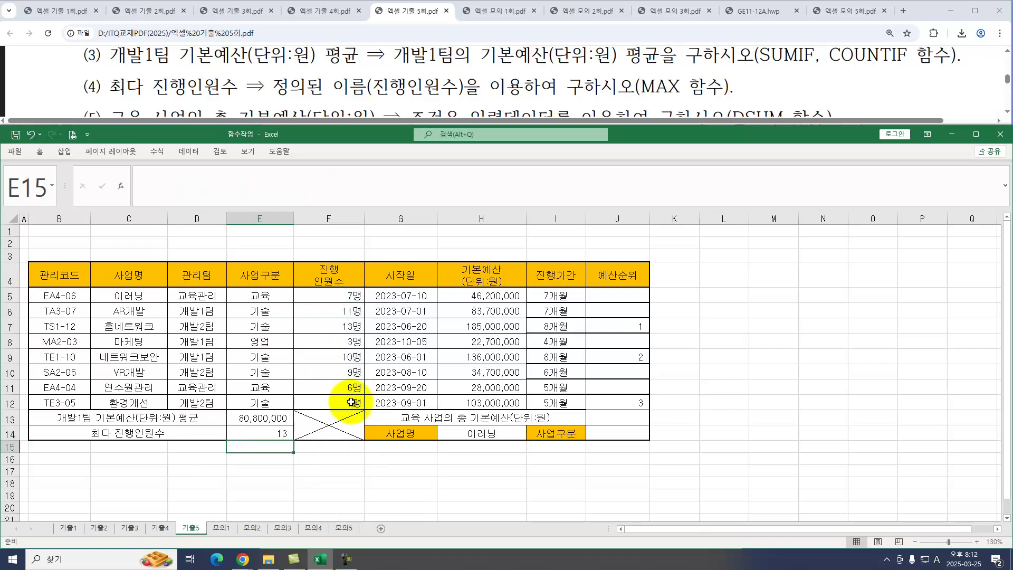
Bring up the 교육 사업의 총 기본예산 task in the exam PDF and start a DSUM function with its arguments dialog in J13.
{"action": "left_click", "coordinate": [1008, 115]}
{"action": "left_click", "coordinate": [1007, 115]}
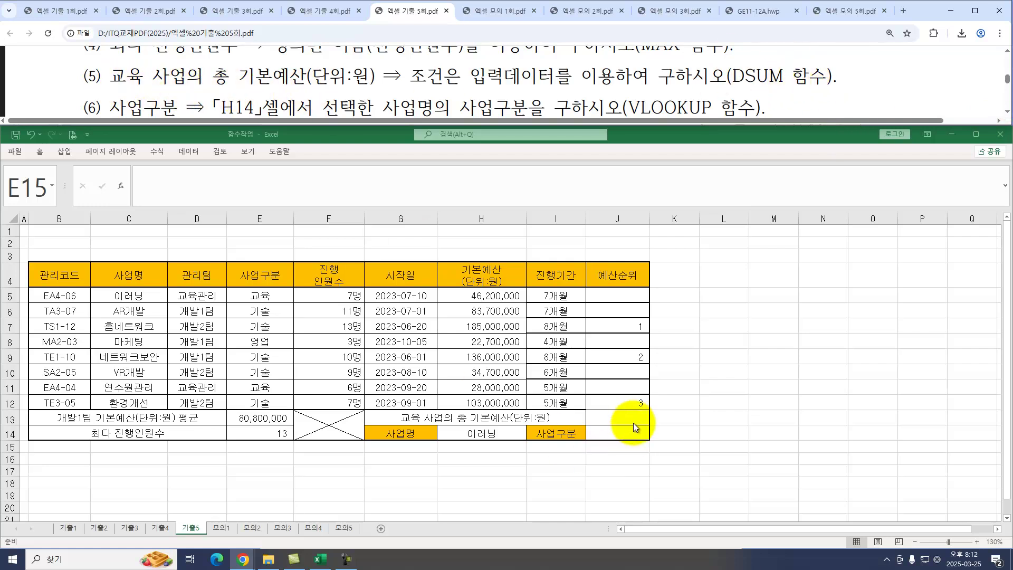
{"action": "left_click", "coordinate": [619, 417]}
{"action": "type", "text": "="}
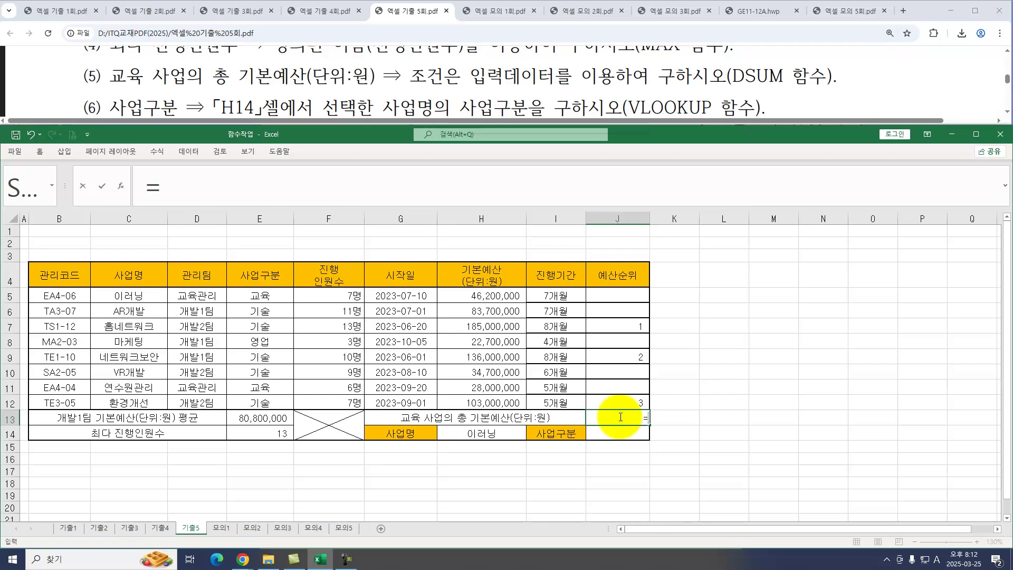
{"action": "type", "text": "DSUM("}
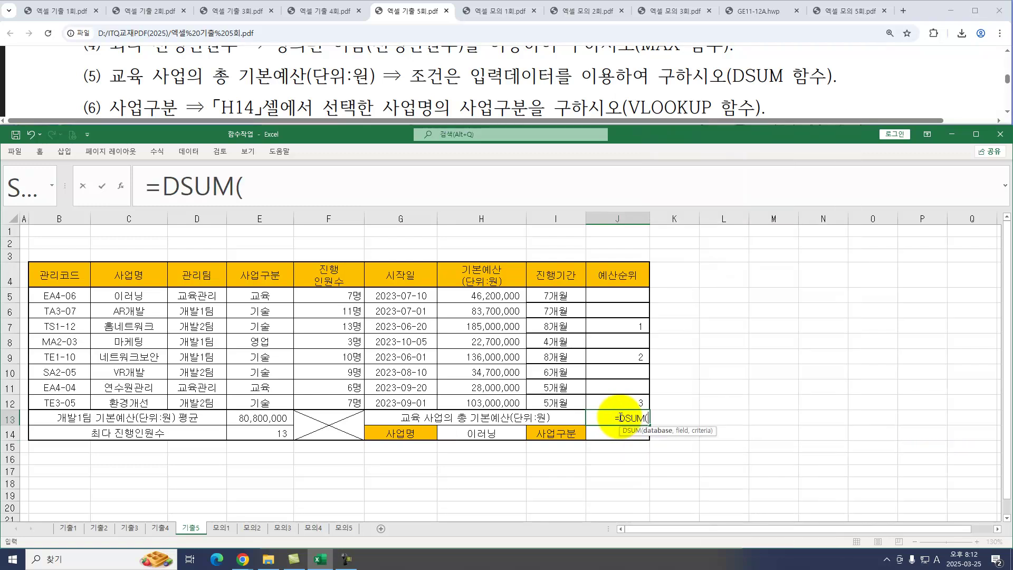
{"action": "key", "text": "ctrl+a"}
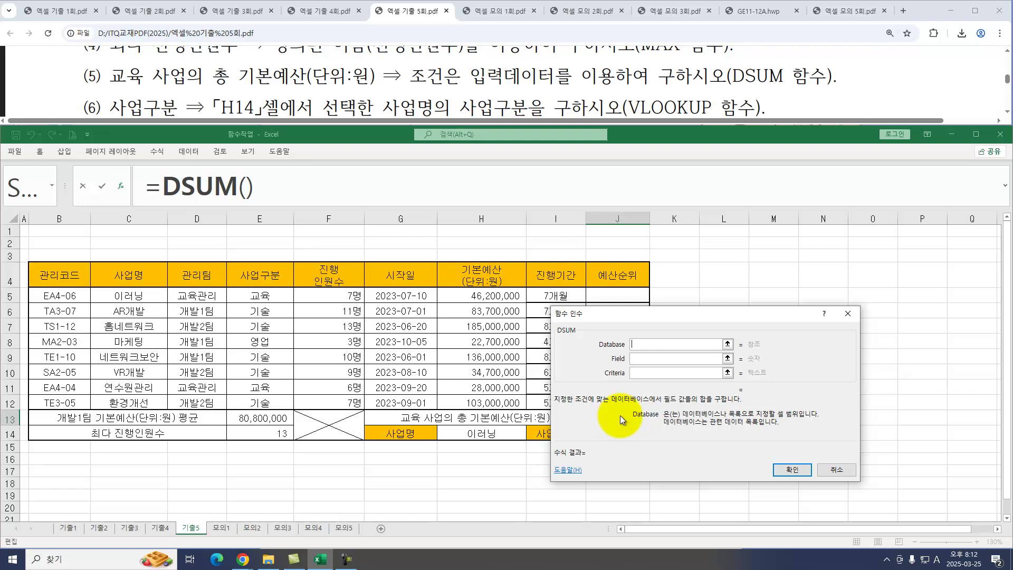
Complete the DSUM in J13 with database B4:H12, field H4 and criteria E4:E5.
{"action": "left_click_drag", "start_coordinate": [52, 275], "coordinate": [489, 401]}
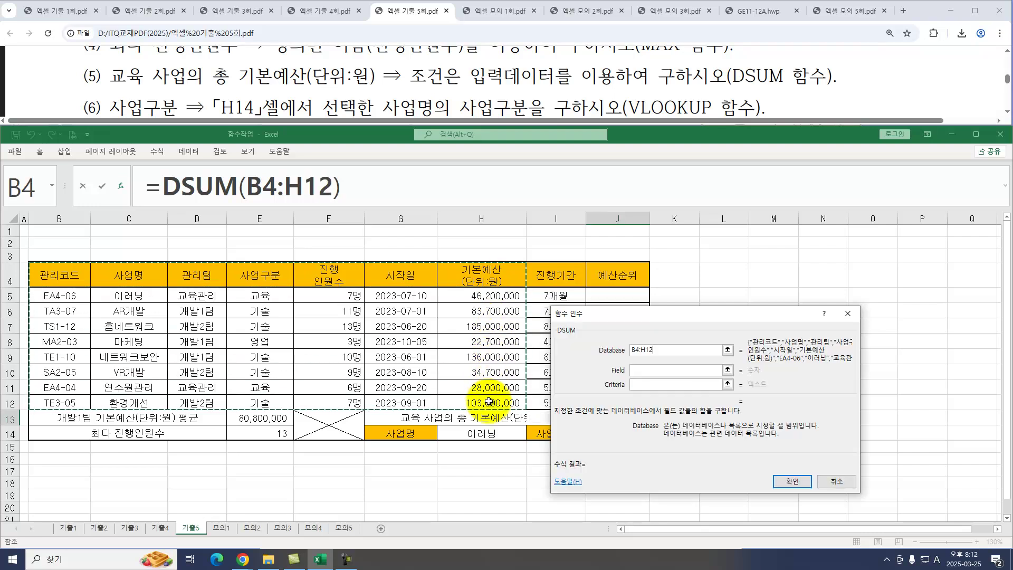
{"action": "left_click", "coordinate": [636, 370]}
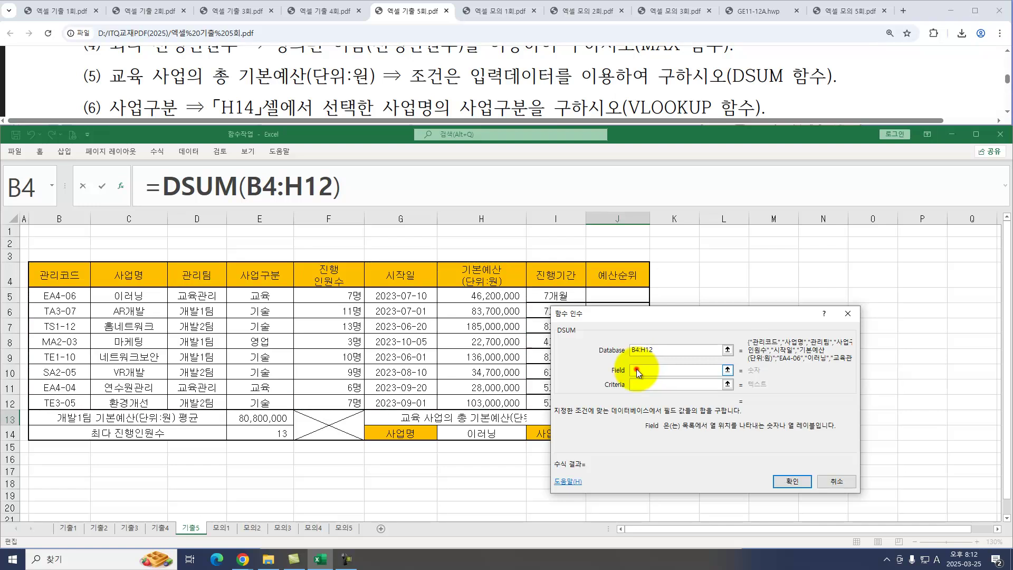
{"action": "left_click", "coordinate": [473, 279]}
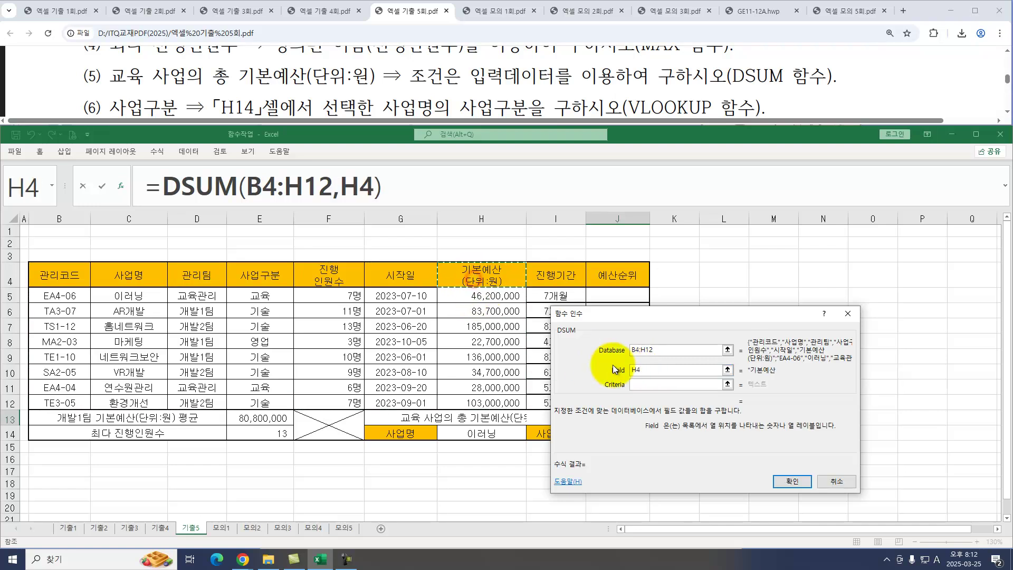
{"action": "left_click", "coordinate": [640, 384]}
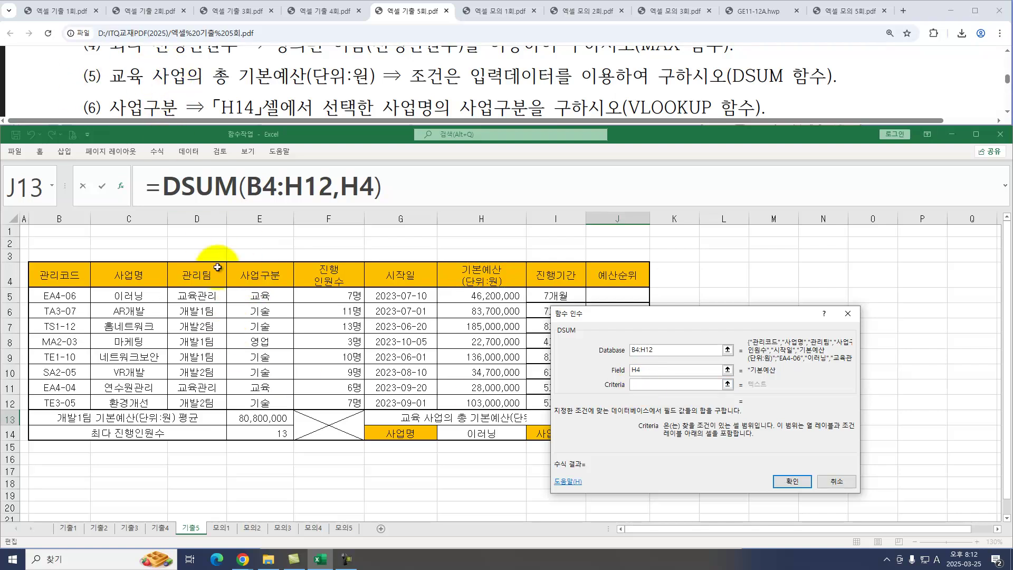
{"action": "left_click_drag", "start_coordinate": [254, 278], "coordinate": [260, 300]}
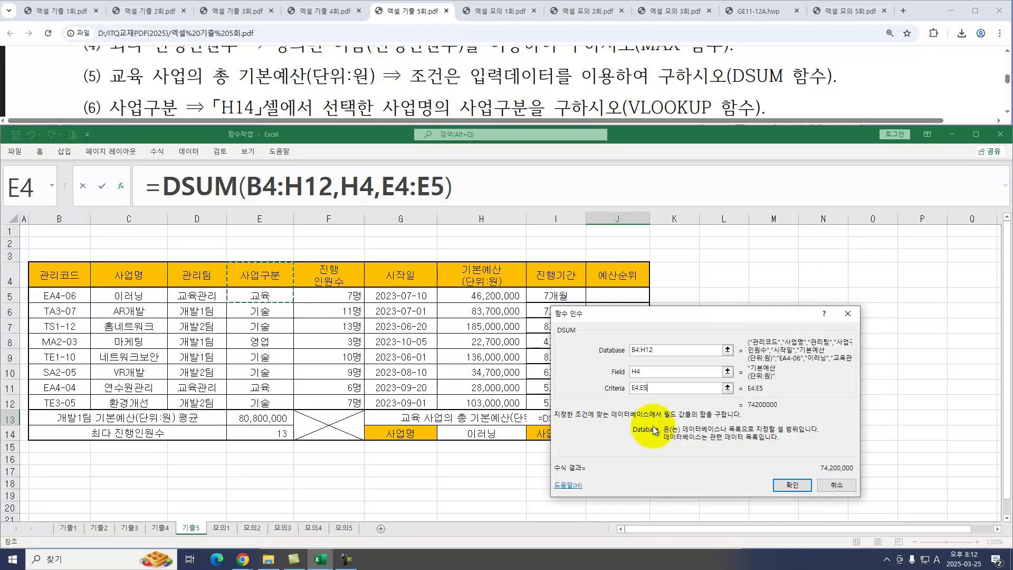
{"action": "left_click", "coordinate": [802, 490]}
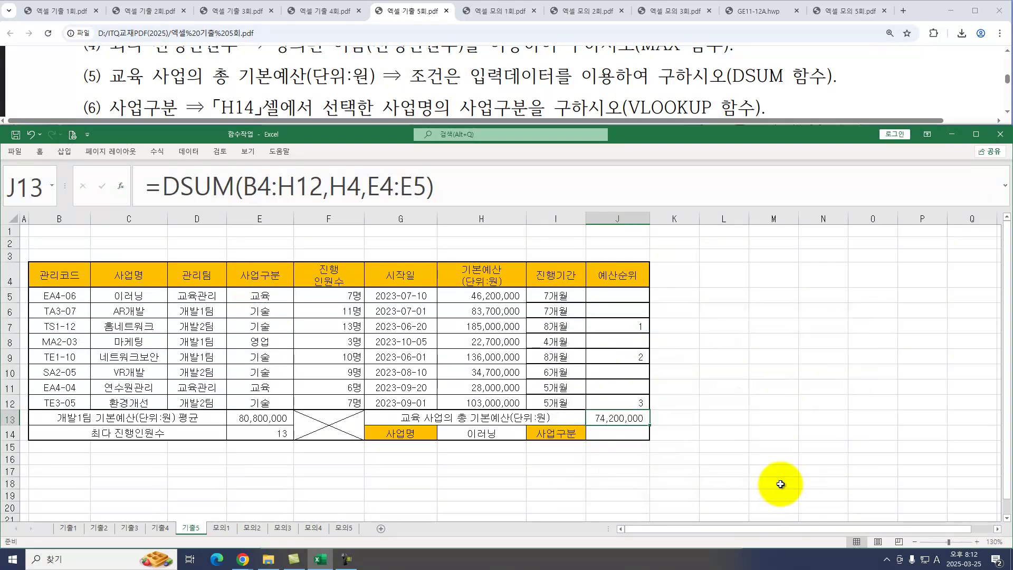
Bring up the 사업구분 task in the exam PDF and start a VLOOKUP function with its arguments dialog in J14.
{"action": "left_click", "coordinate": [603, 437]}
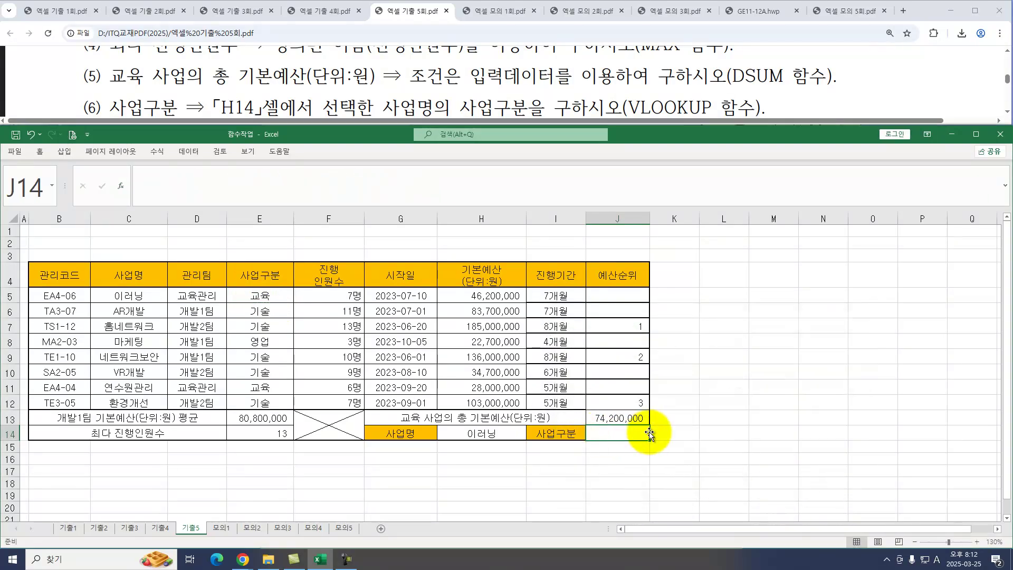
{"action": "left_click", "coordinate": [1007, 113]}
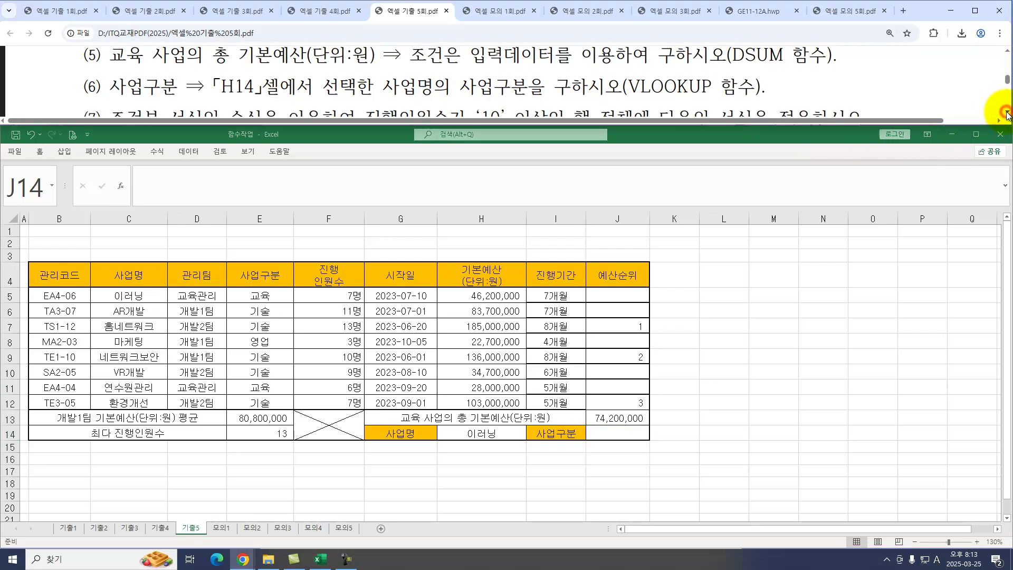
{"action": "left_click", "coordinate": [1007, 112]}
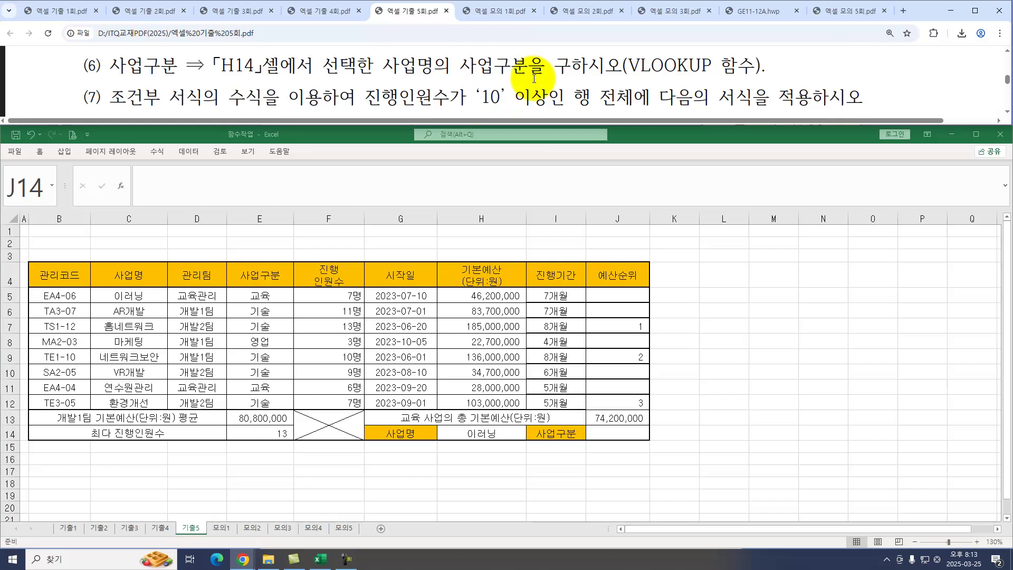
{"action": "left_click", "coordinate": [622, 432]}
{"action": "type", "text": "=VL"}
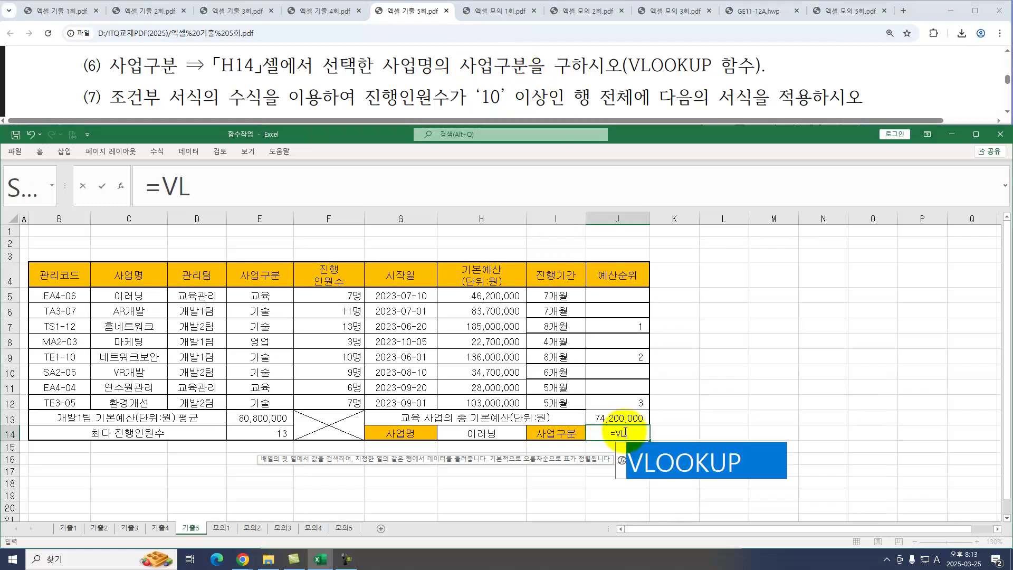
{"action": "key", "text": "Tab"}
{"action": "key", "text": "ctrl+a"}
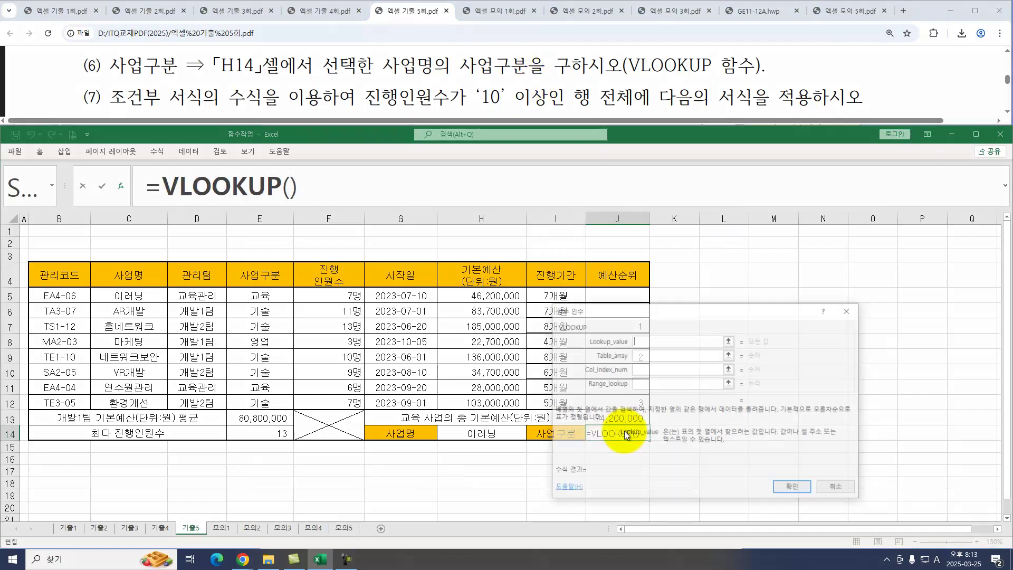
Complete the VLOOKUP in J14 with lookup value H14, table array C5:E12, column index 3 and range lookup 0.
{"action": "left_click", "coordinate": [477, 434]}
{"action": "left_click", "coordinate": [634, 351]}
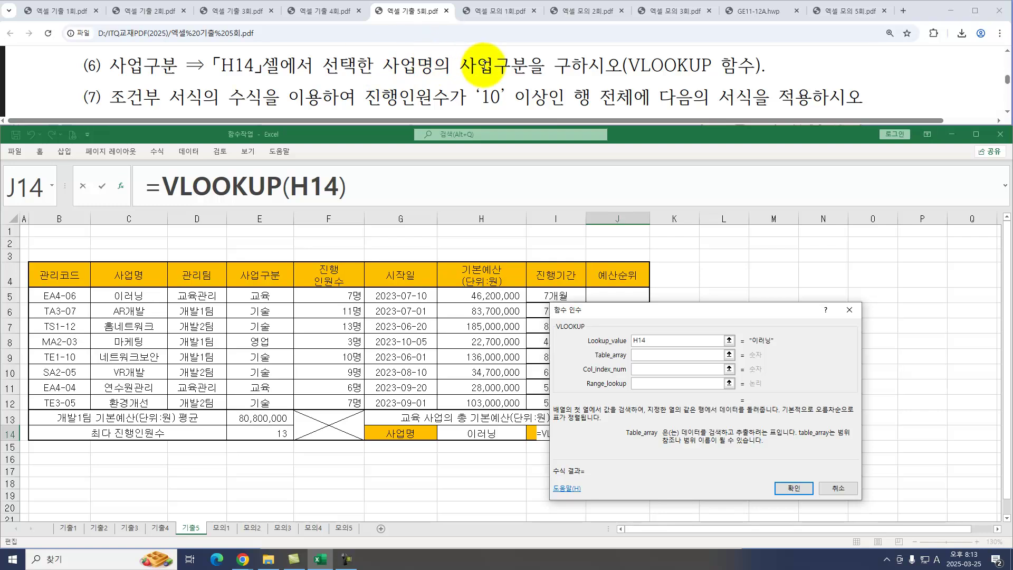
{"action": "left_click_drag", "start_coordinate": [113, 296], "coordinate": [261, 403]}
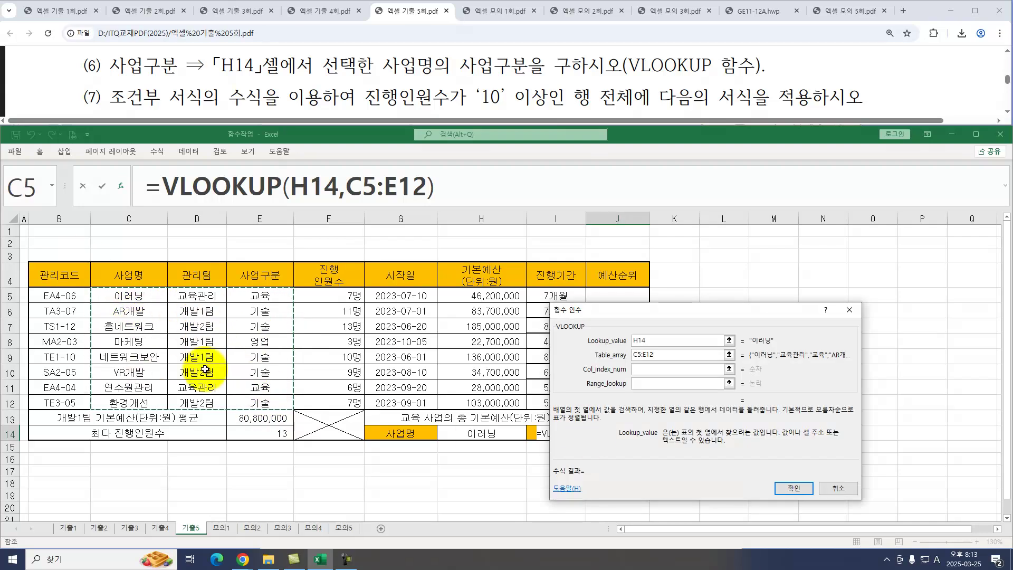
{"action": "left_click", "coordinate": [647, 368]}
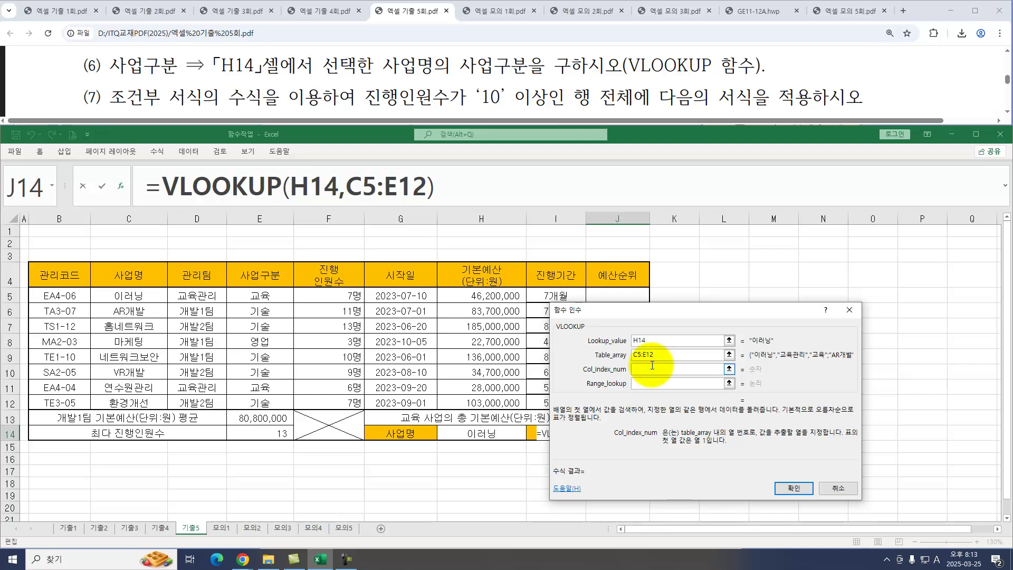
{"action": "type", "text": "3"}
{"action": "left_click", "coordinate": [649, 383]}
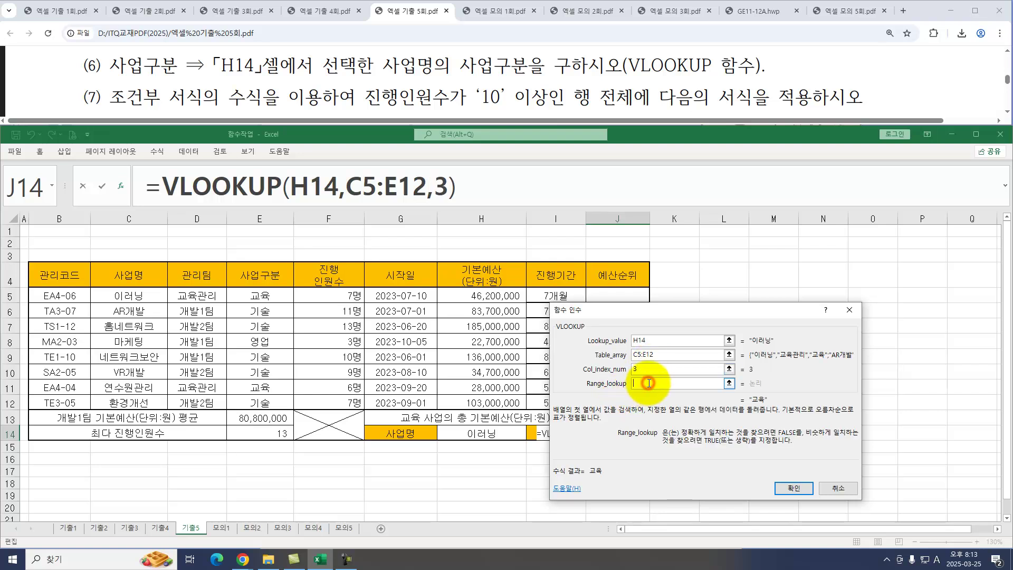
{"action": "key", "text": "Return"}
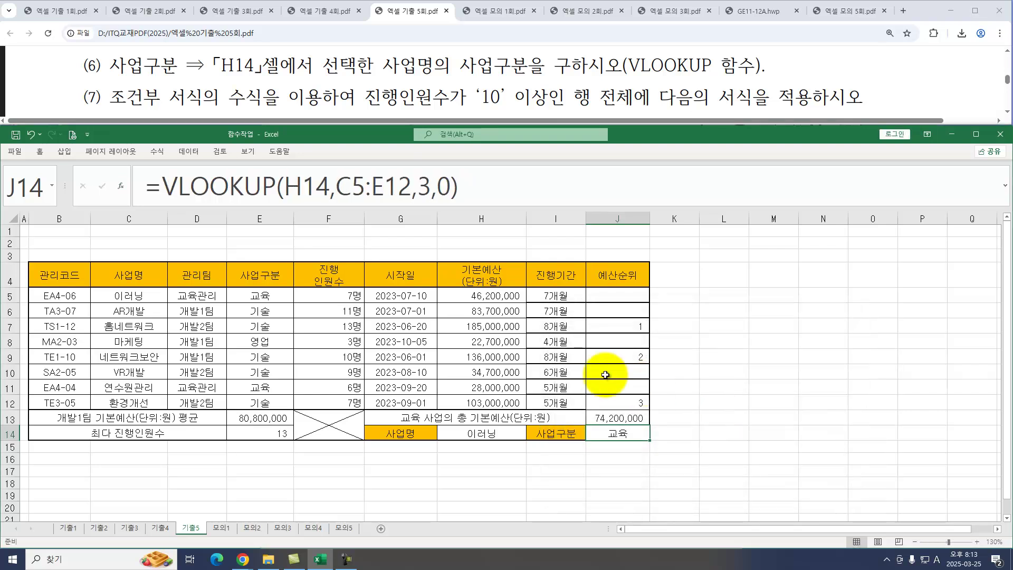
{"action": "left_click", "coordinate": [548, 343]}
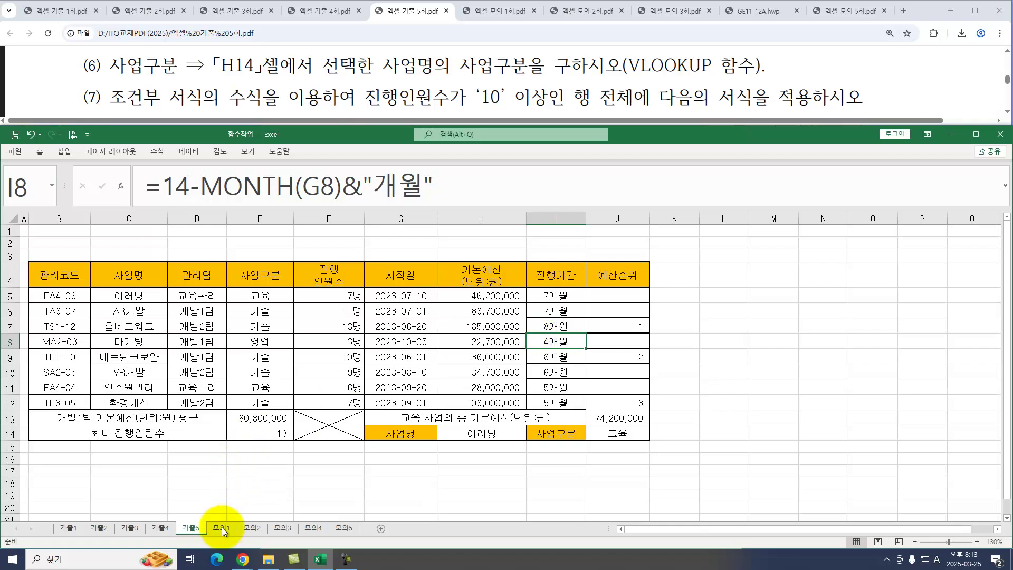
{"action": "left_click", "coordinate": [346, 559]}
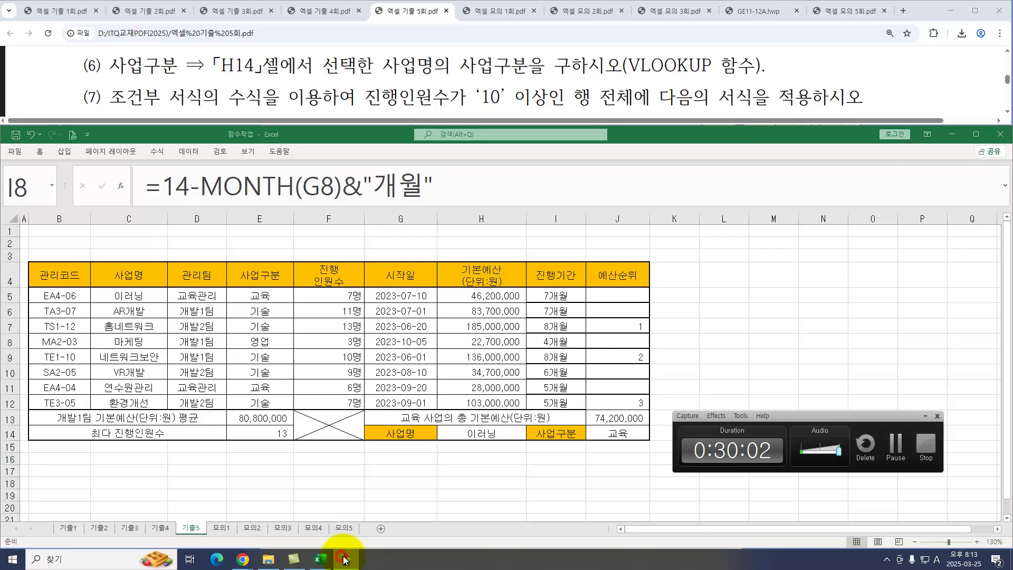
{"action": "left_click", "coordinate": [925, 416]}
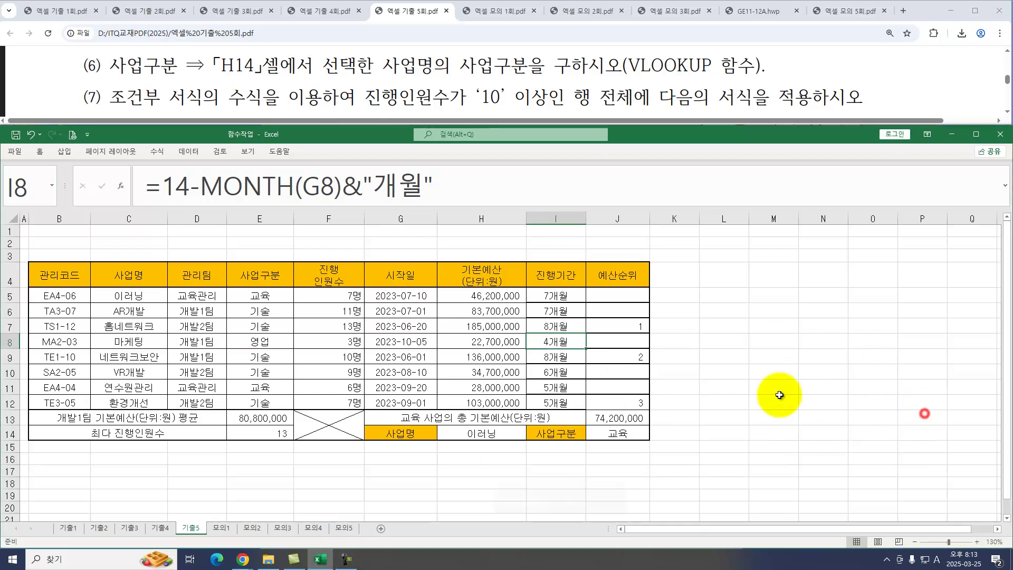
{"action": "left_click", "coordinate": [299, 352]}
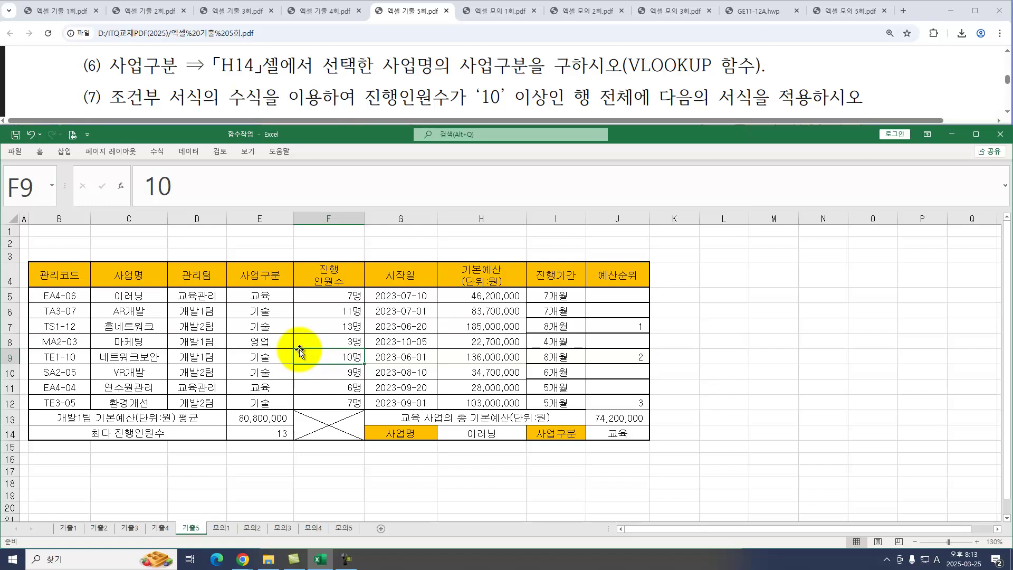